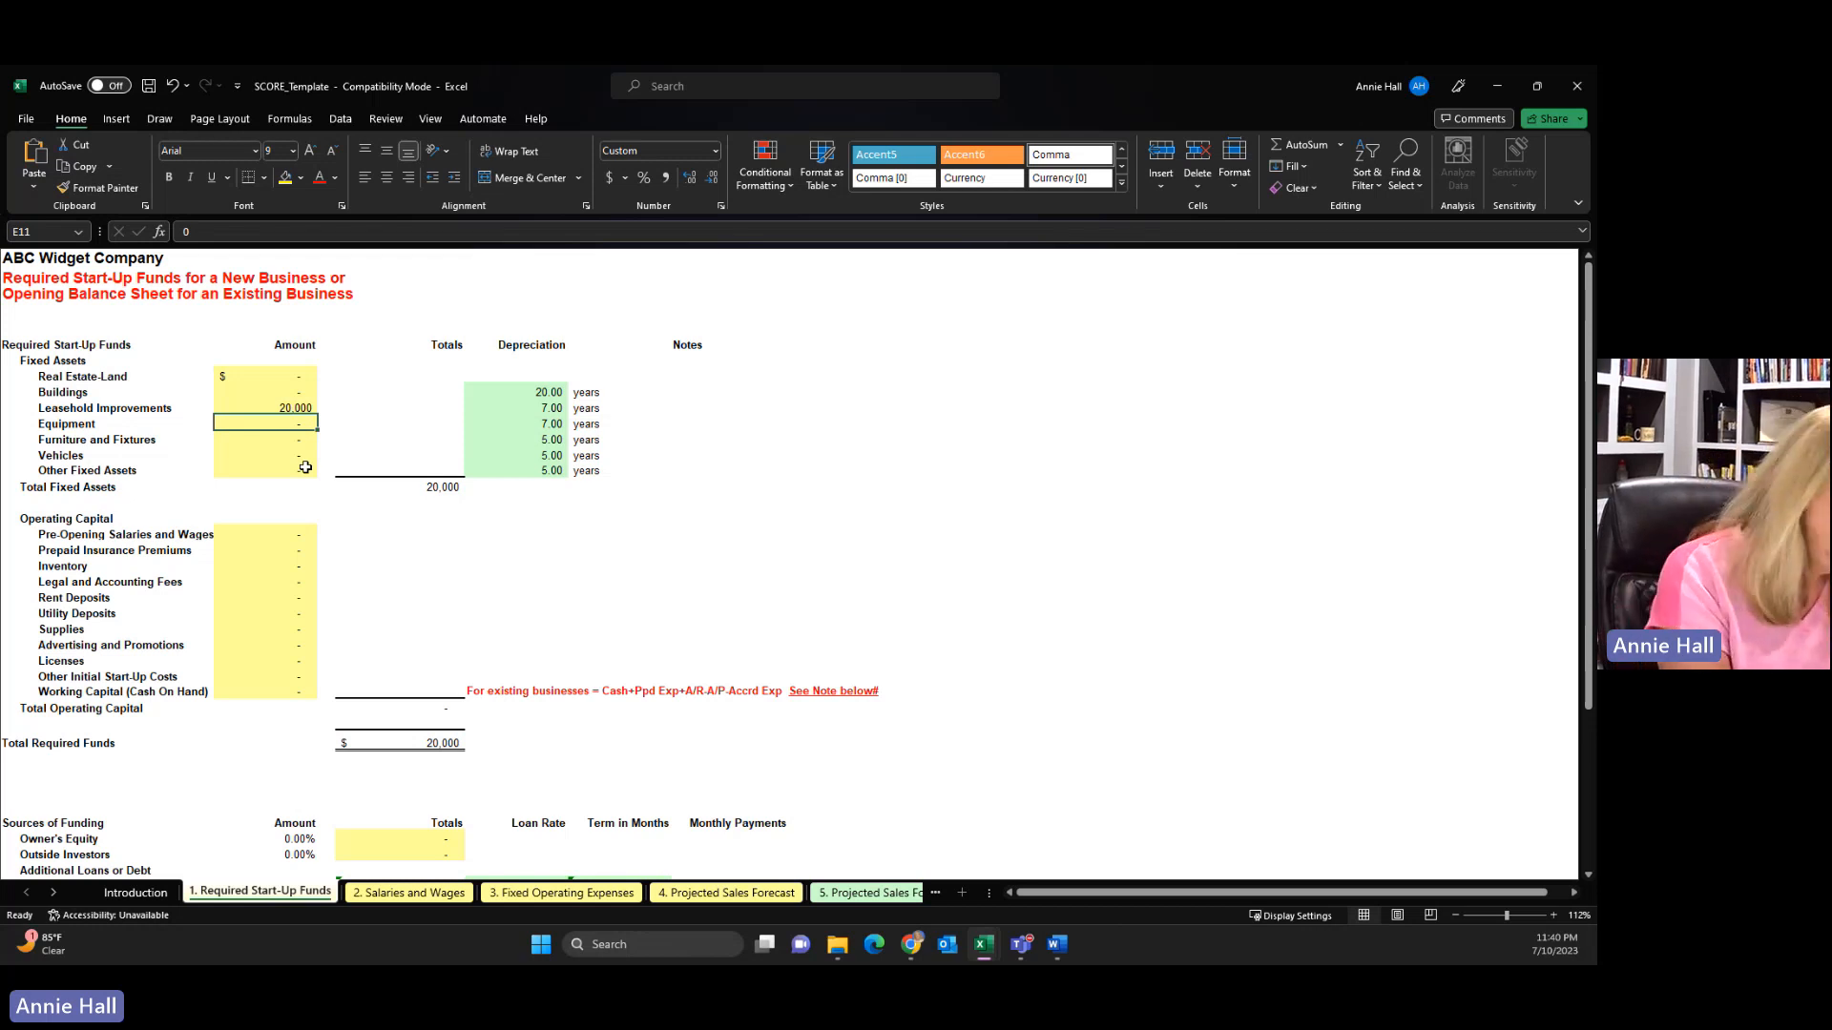
# Enter 100,000 for Equipment and 2,500 for Furniture and Fixtures in the Fixed Assets amounts
pyautogui.write('100000')
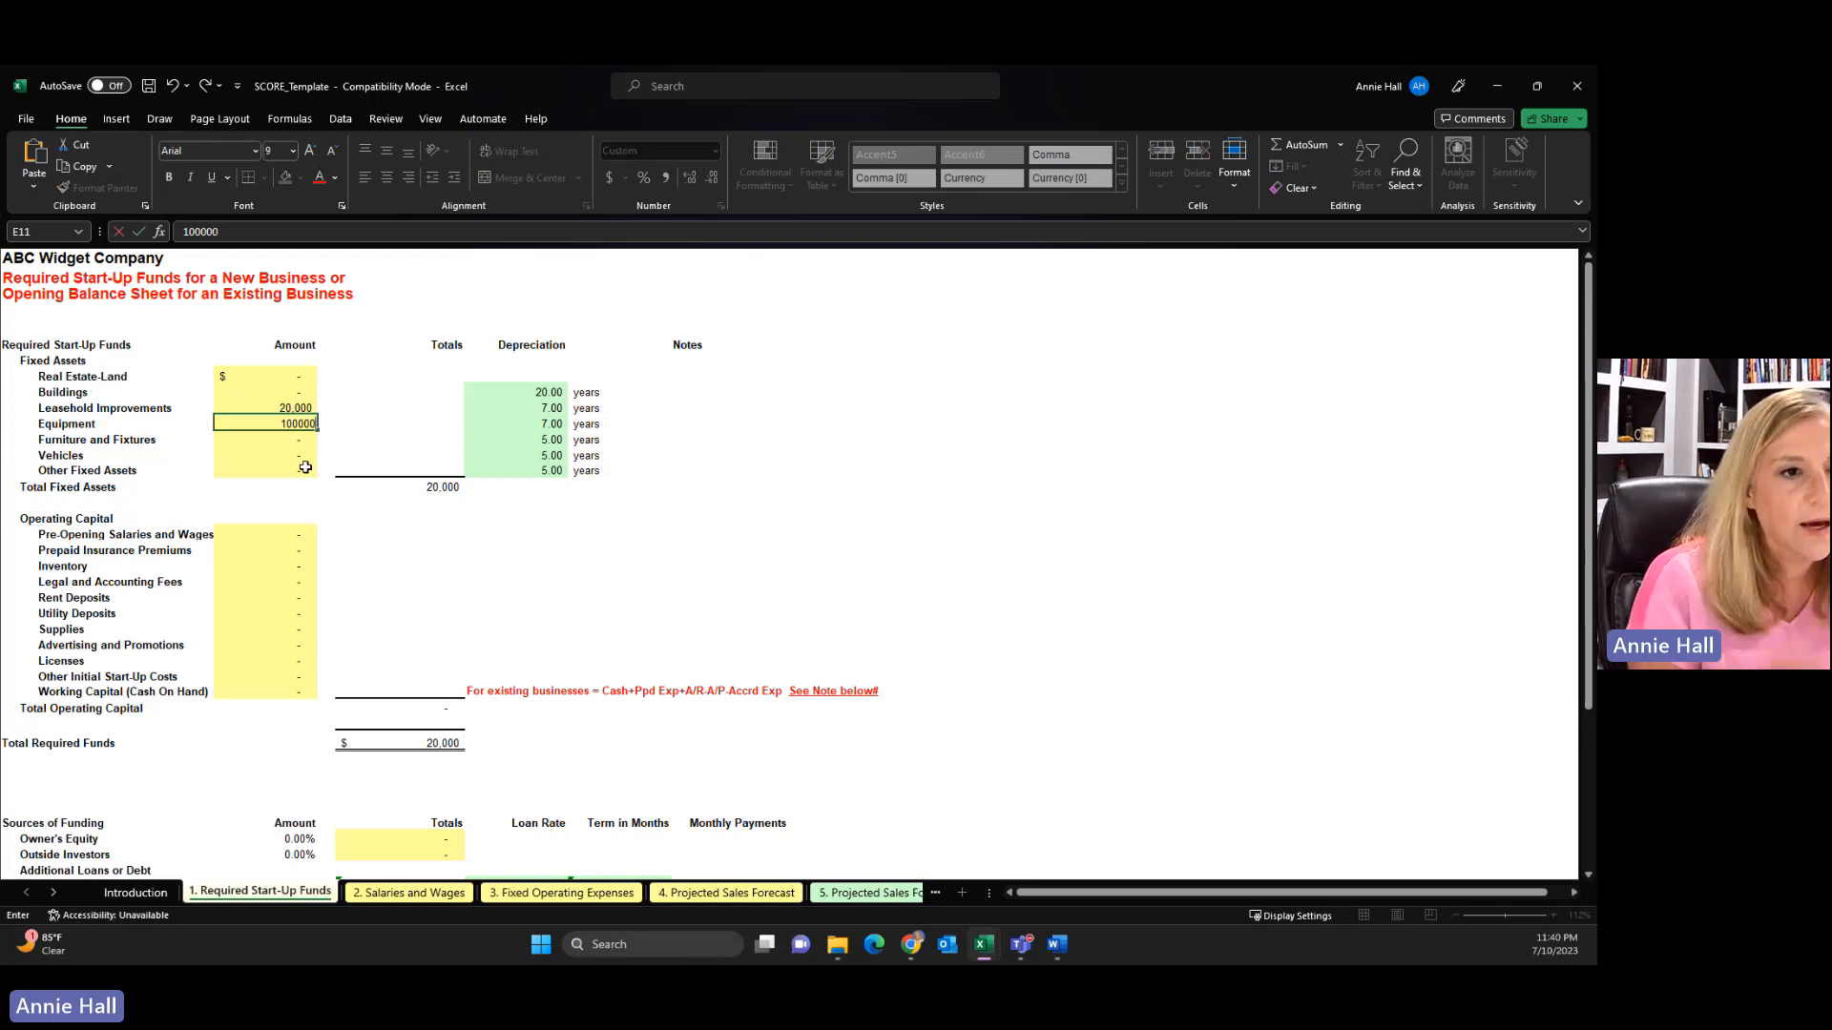
pyautogui.click(353, 428)
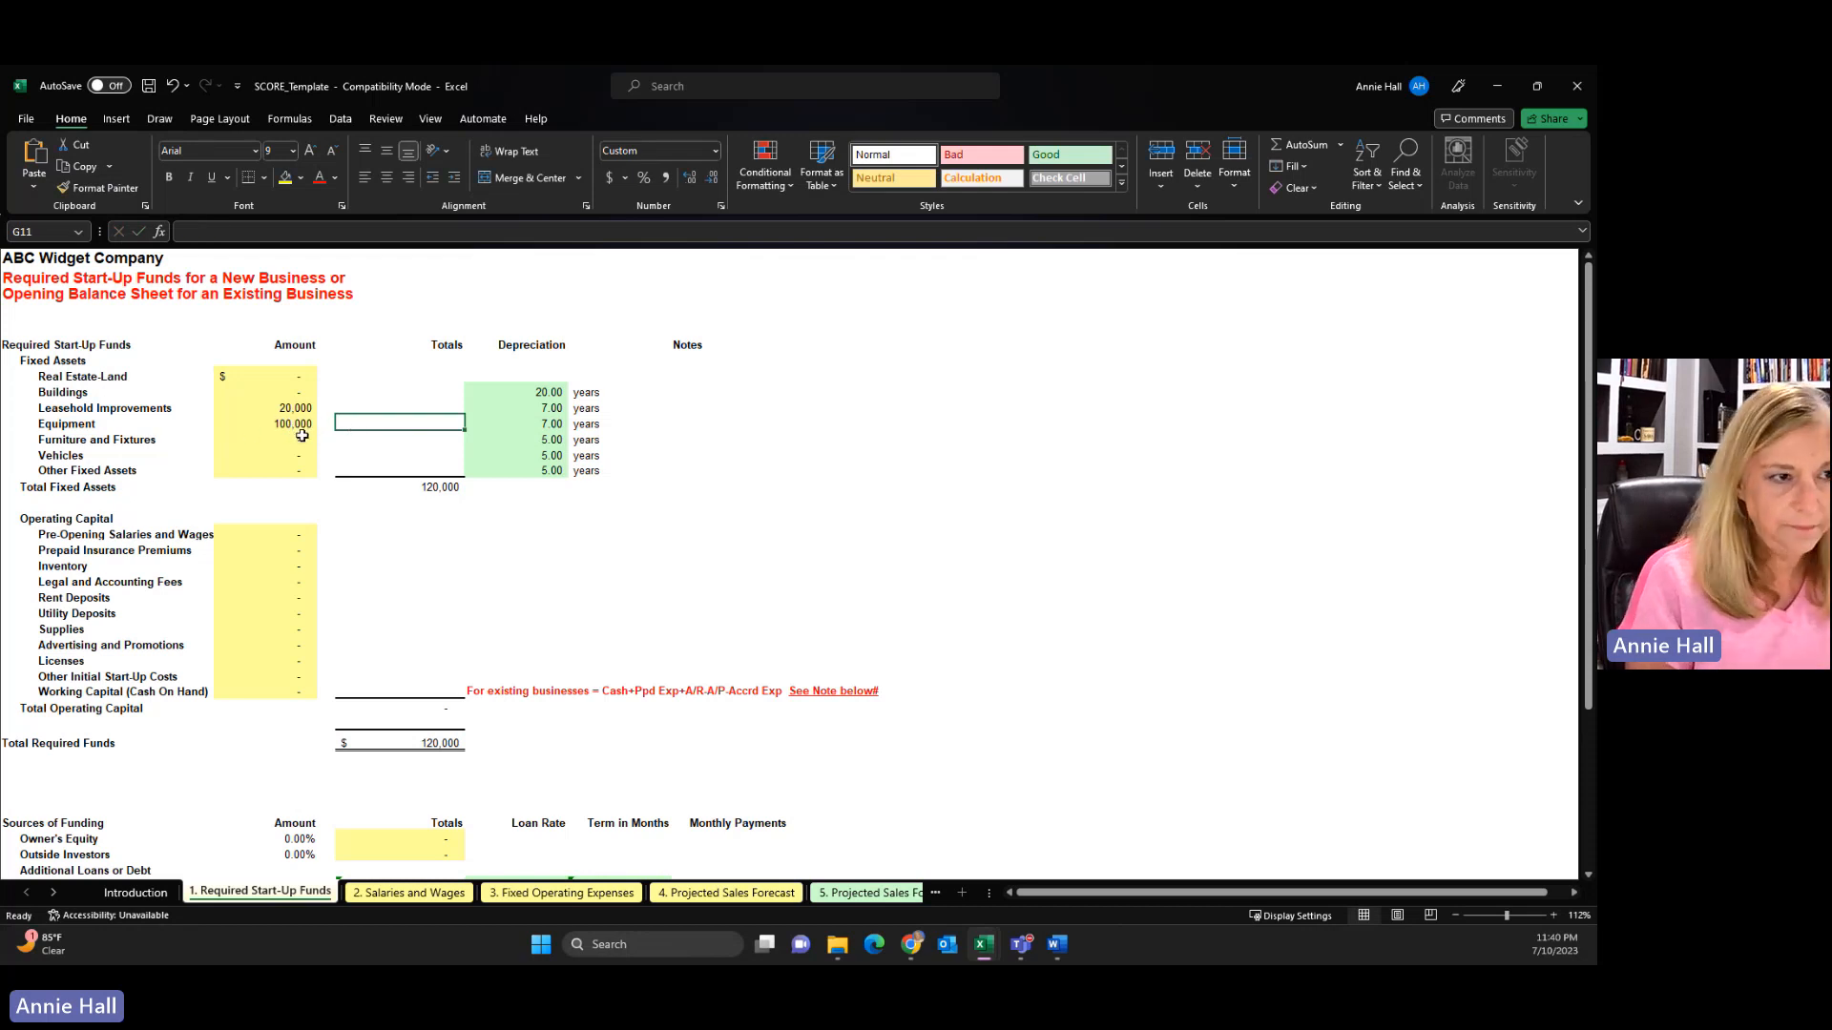
pyautogui.click(278, 442)
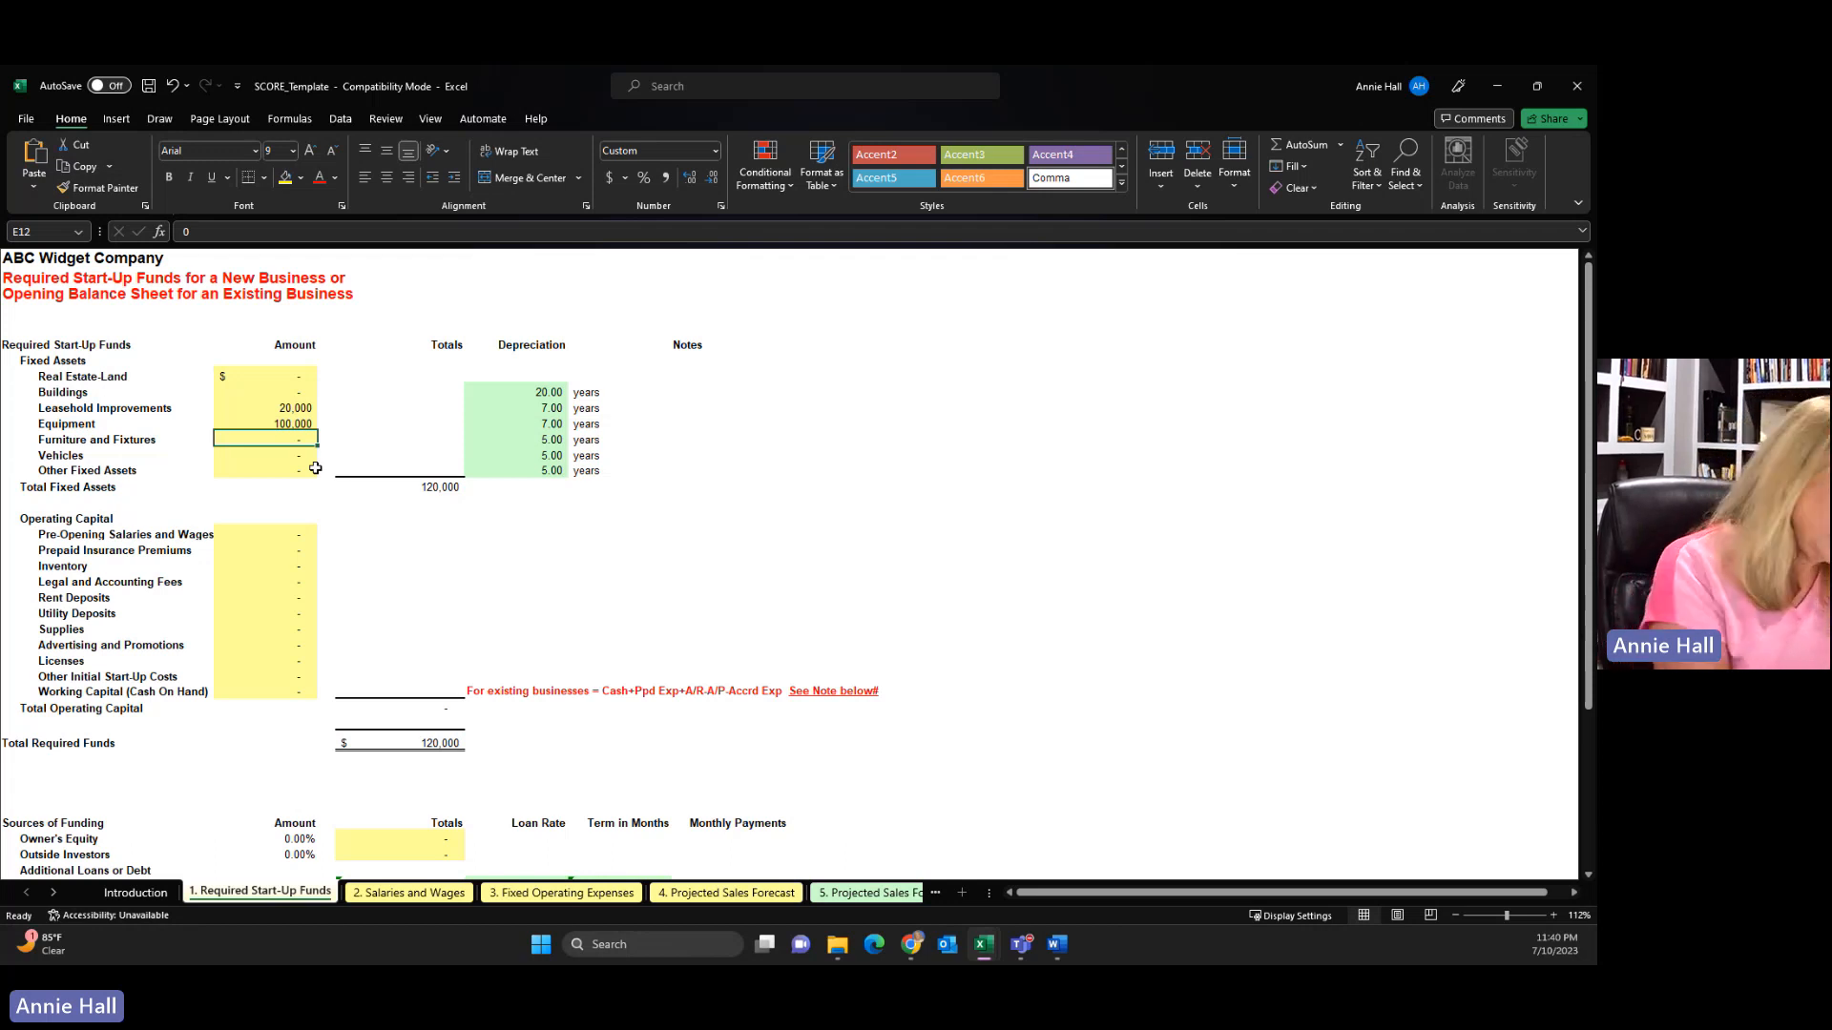
pyautogui.write('2500')
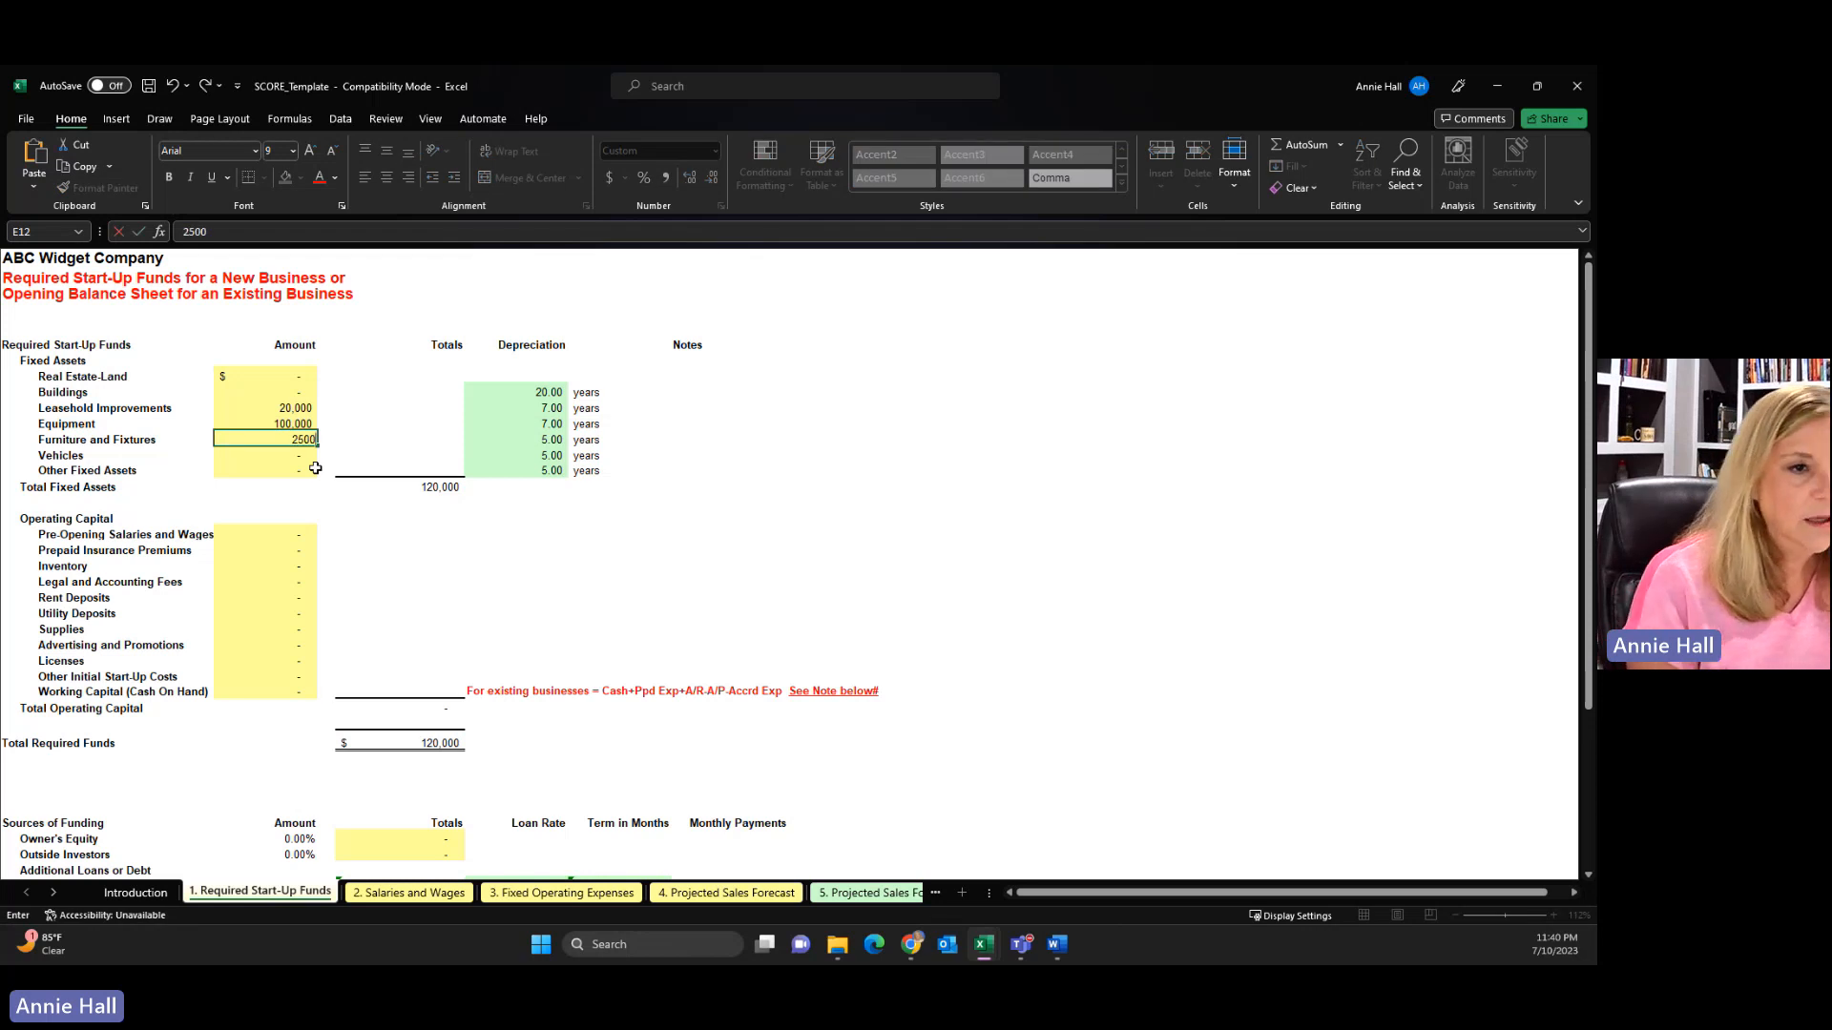
pyautogui.click(342, 516)
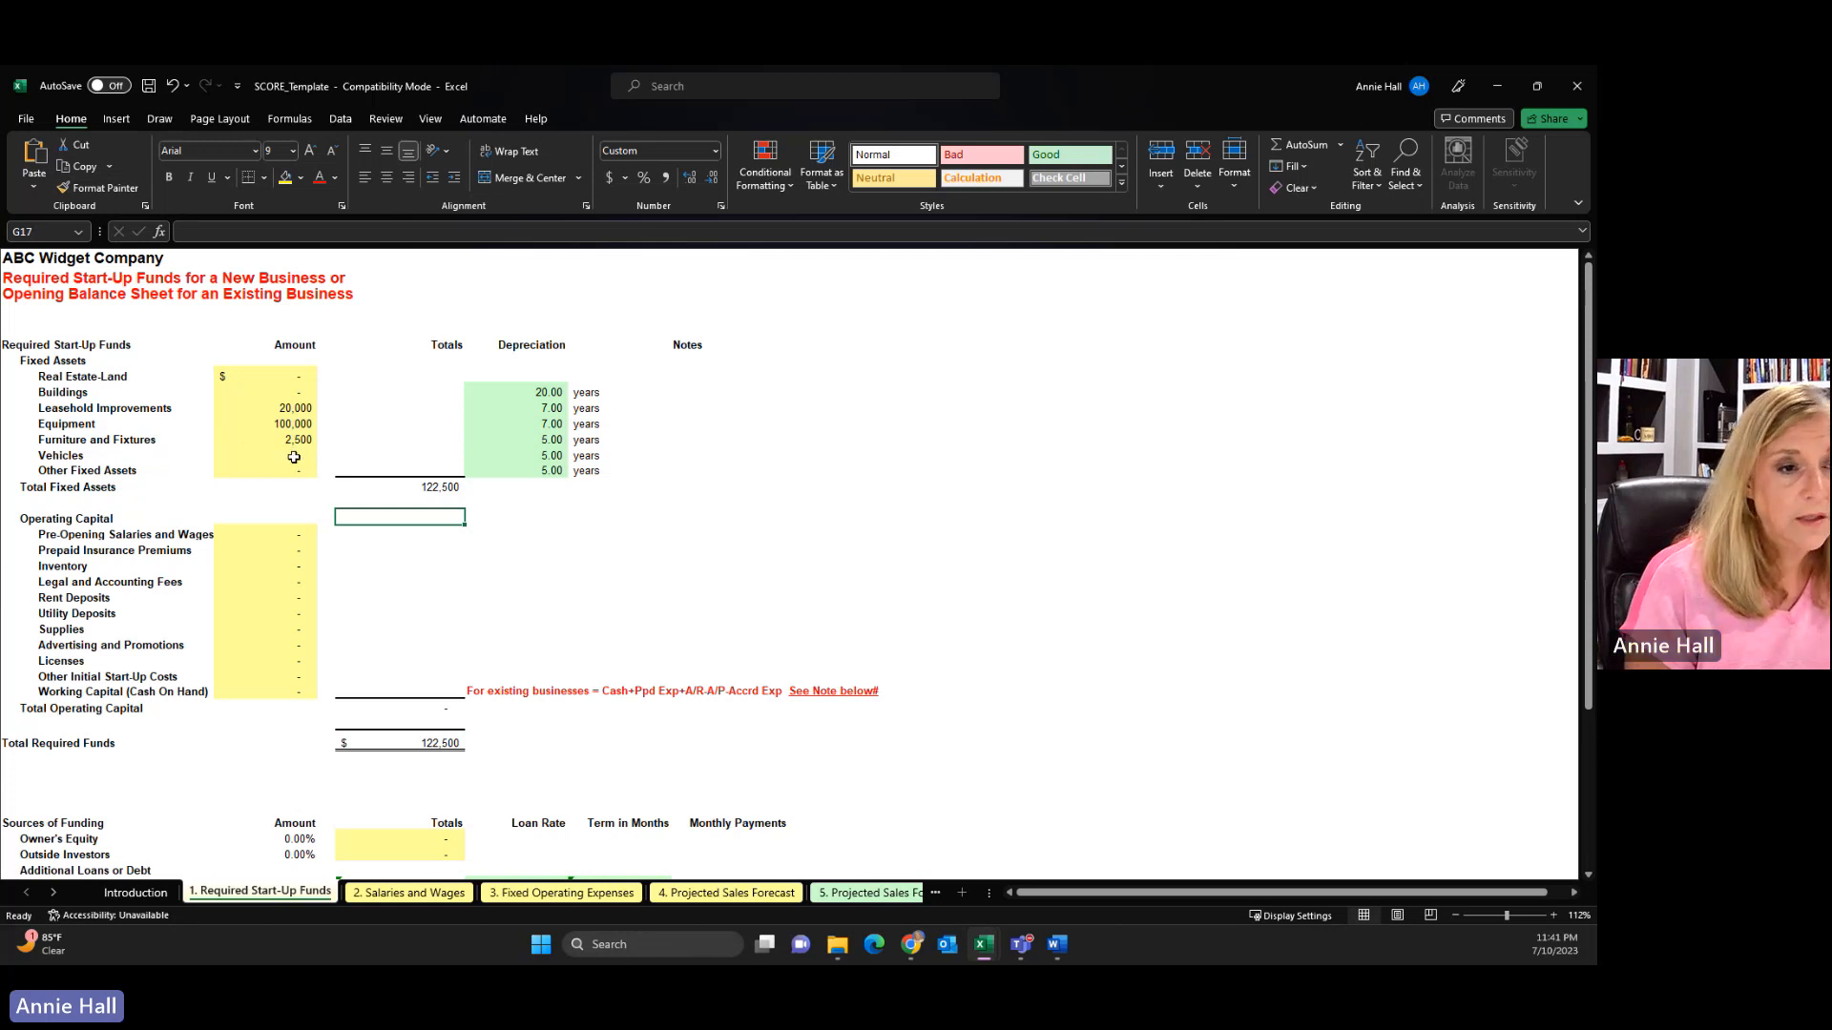
# Fill in the Fixed Assets amounts with 70,000 for Vehicles and 3,000 for Other Fixed Assets, and check the Total Fixed Assets formula
pyautogui.click(294, 457)
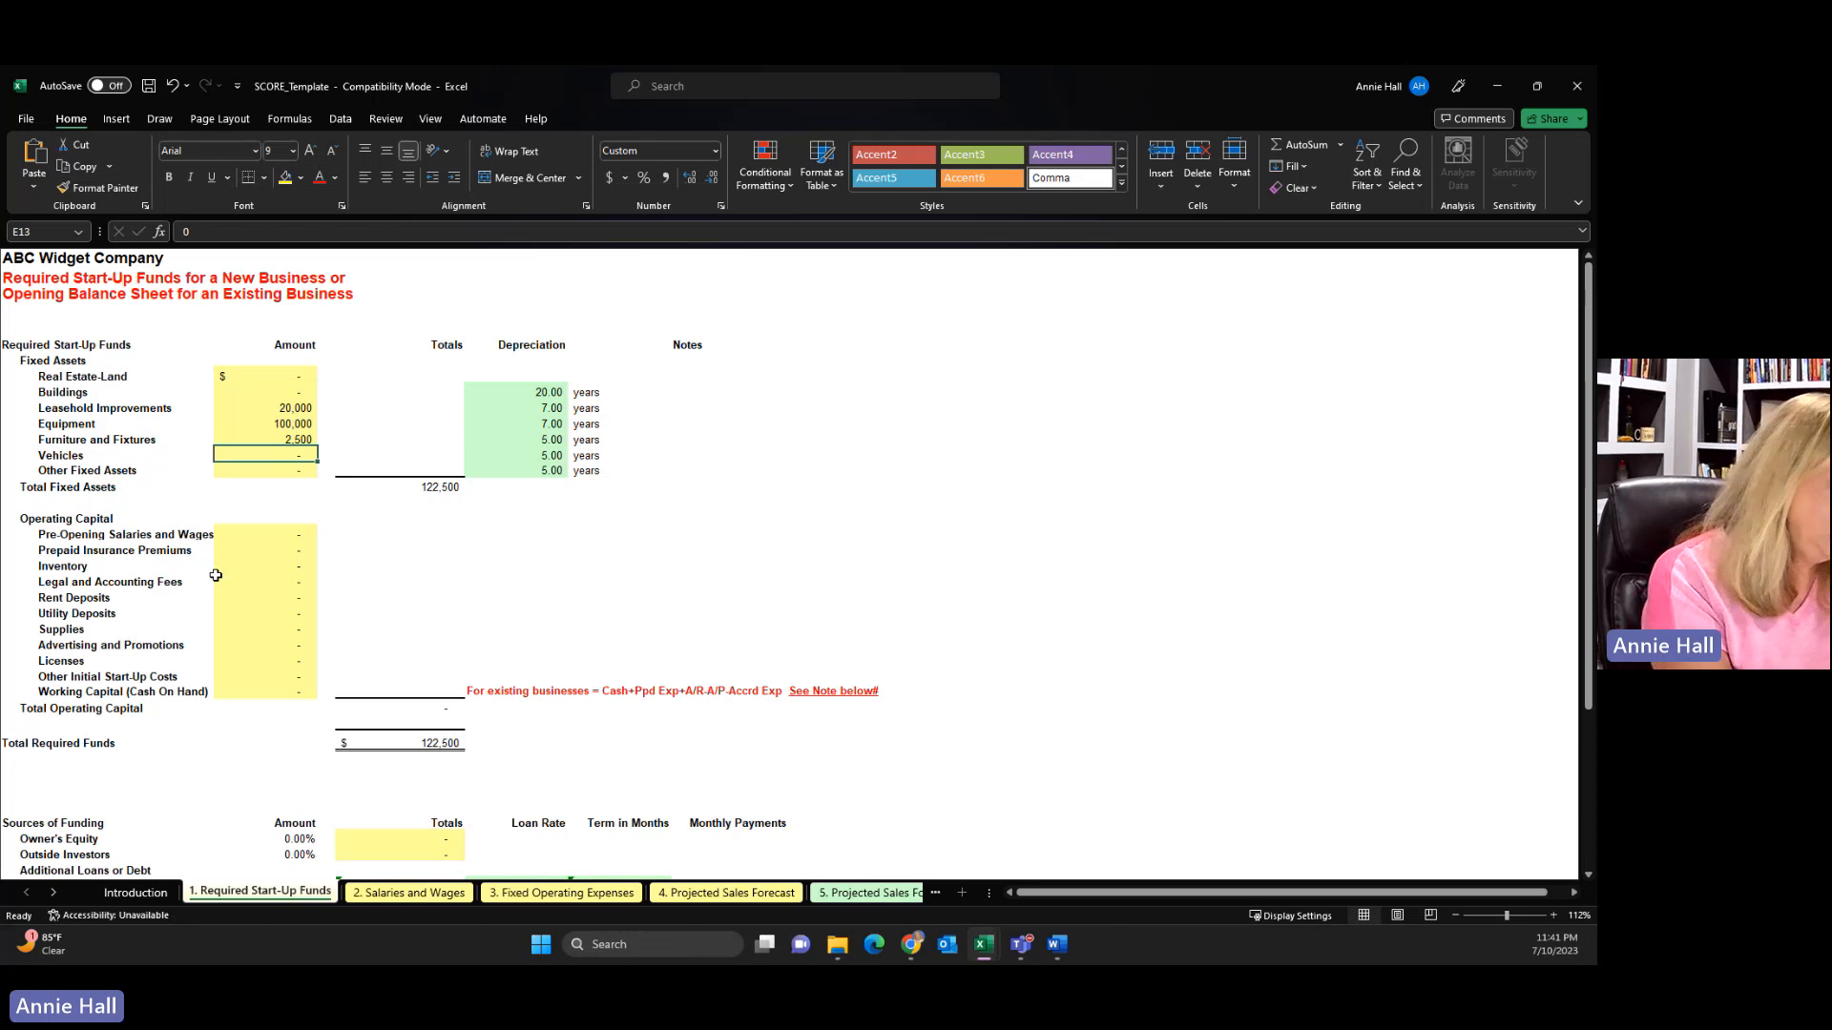
pyautogui.write('70000')
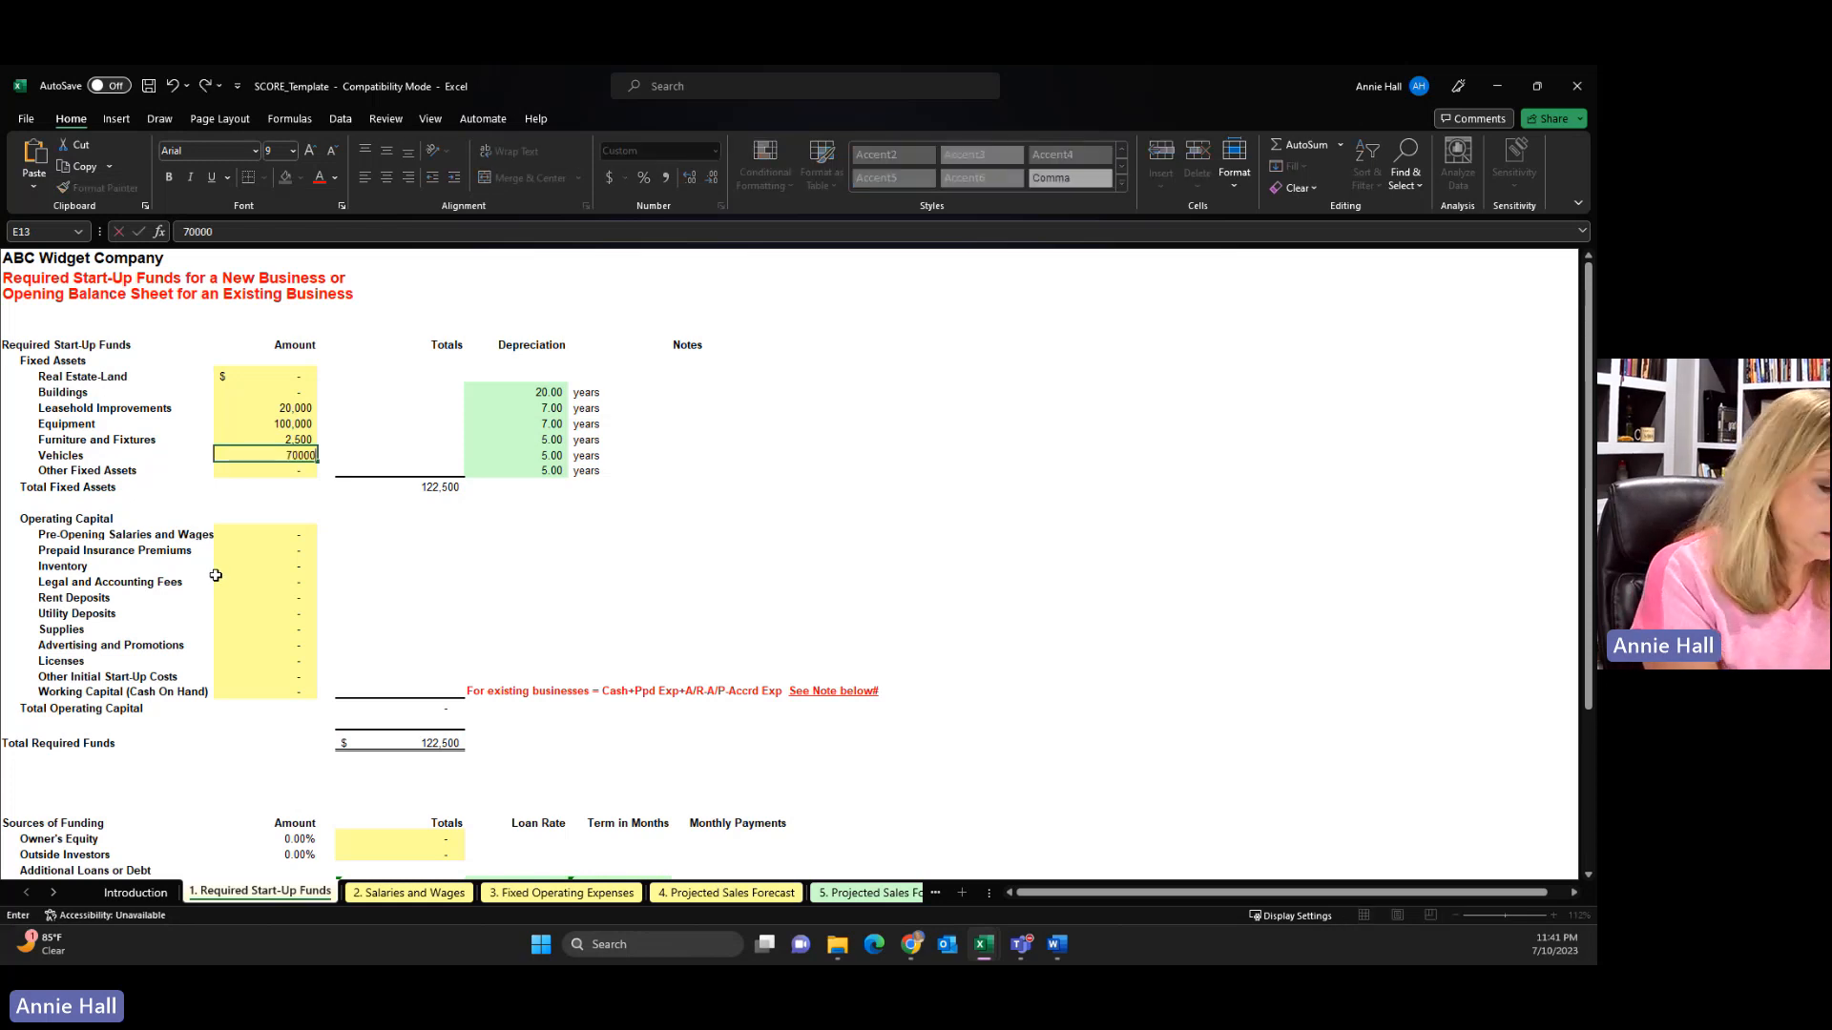
pyautogui.press('Return')
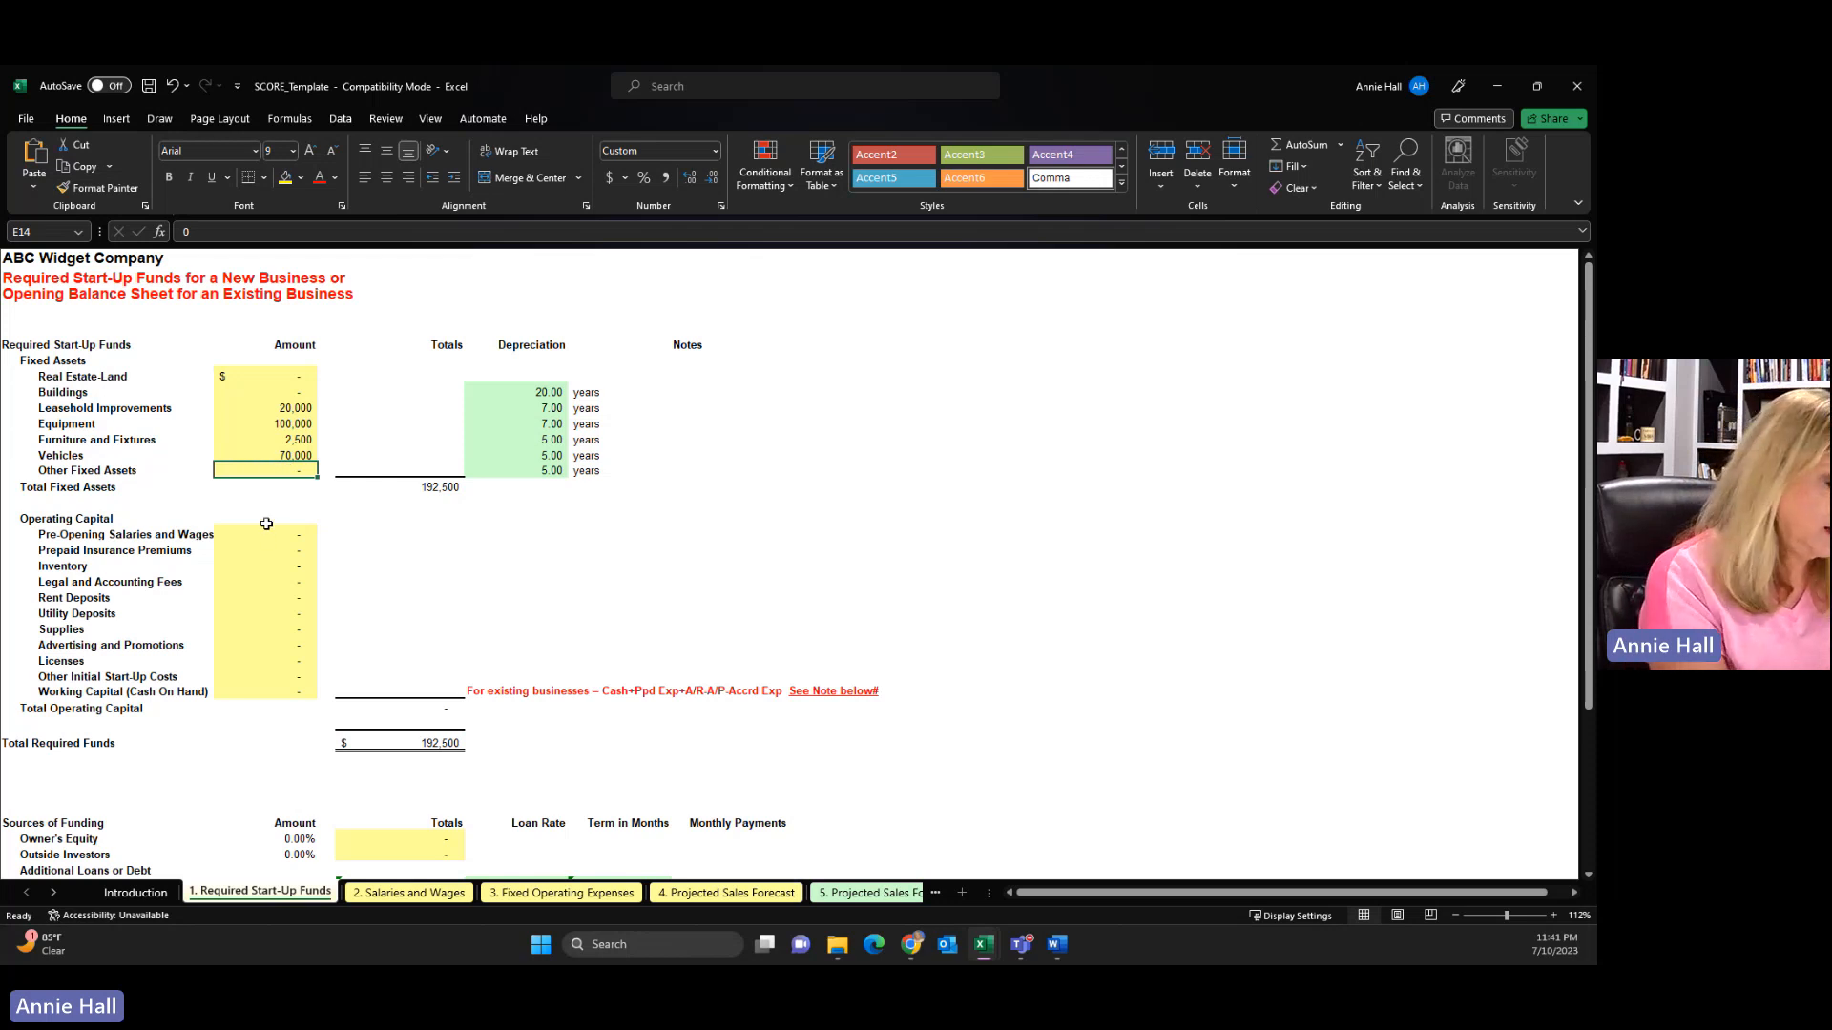
pyautogui.write('3000')
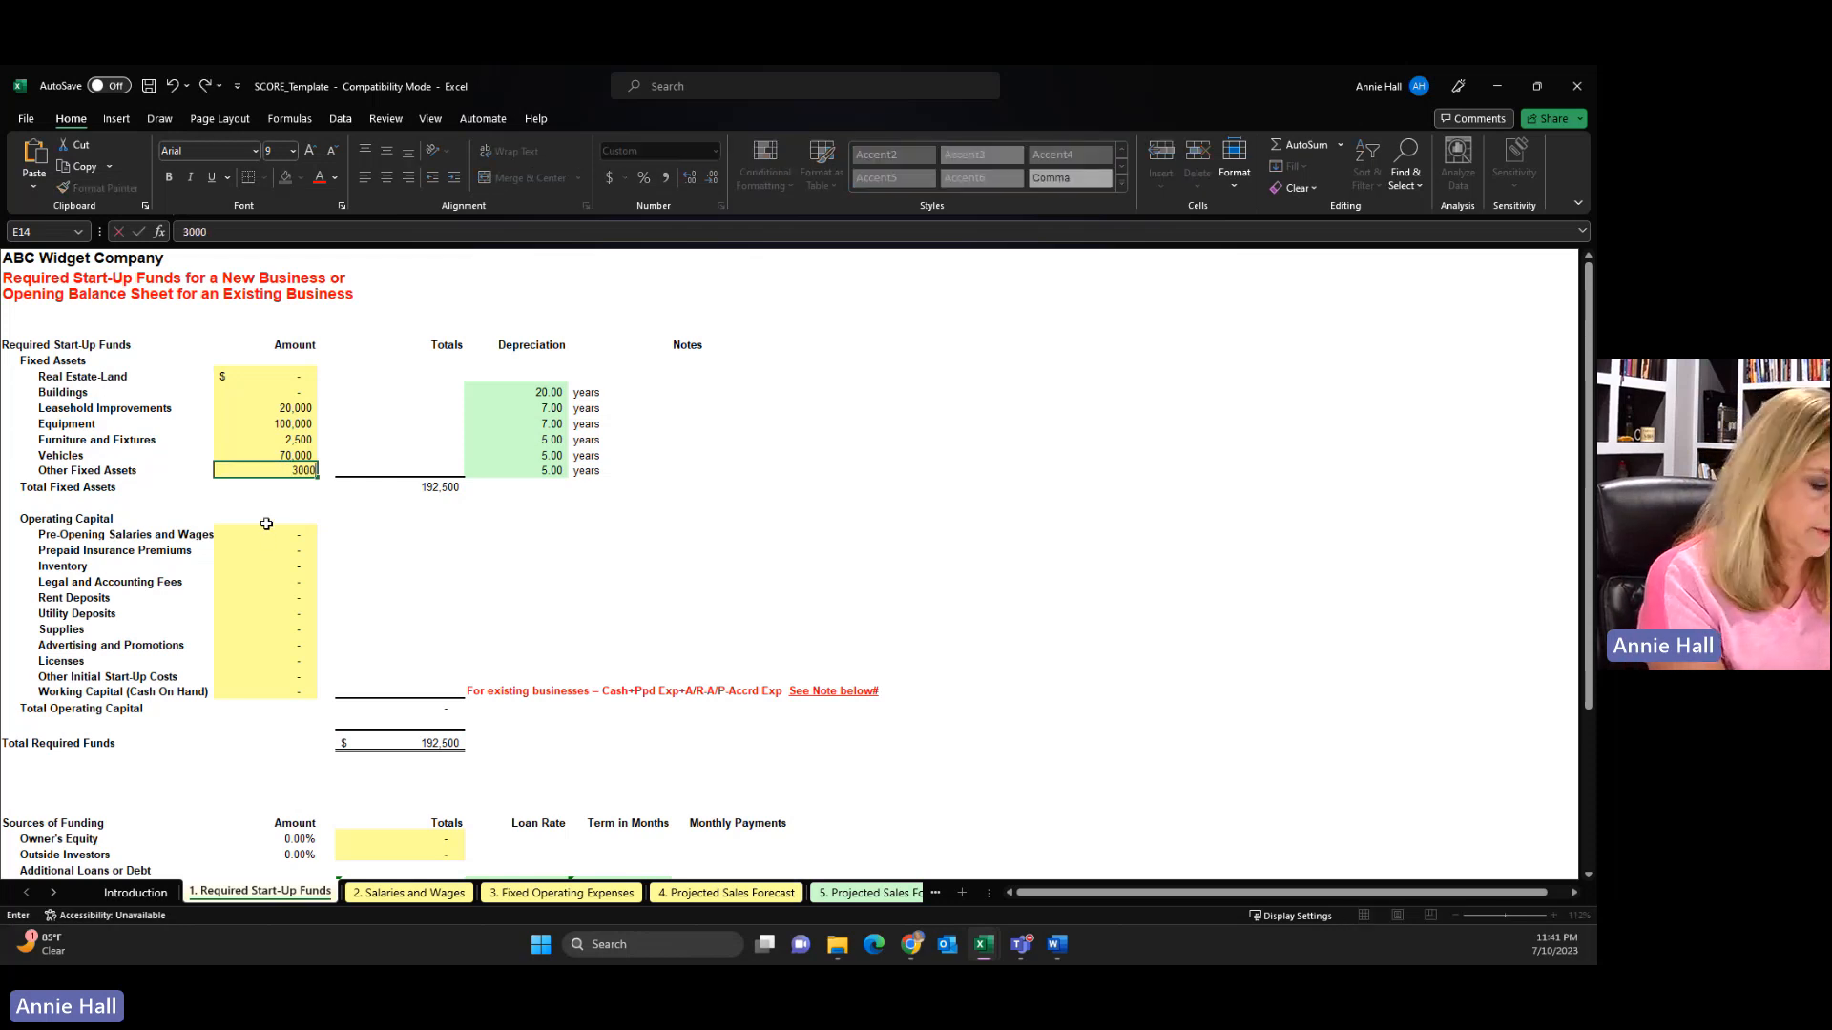
pyautogui.press('Return')
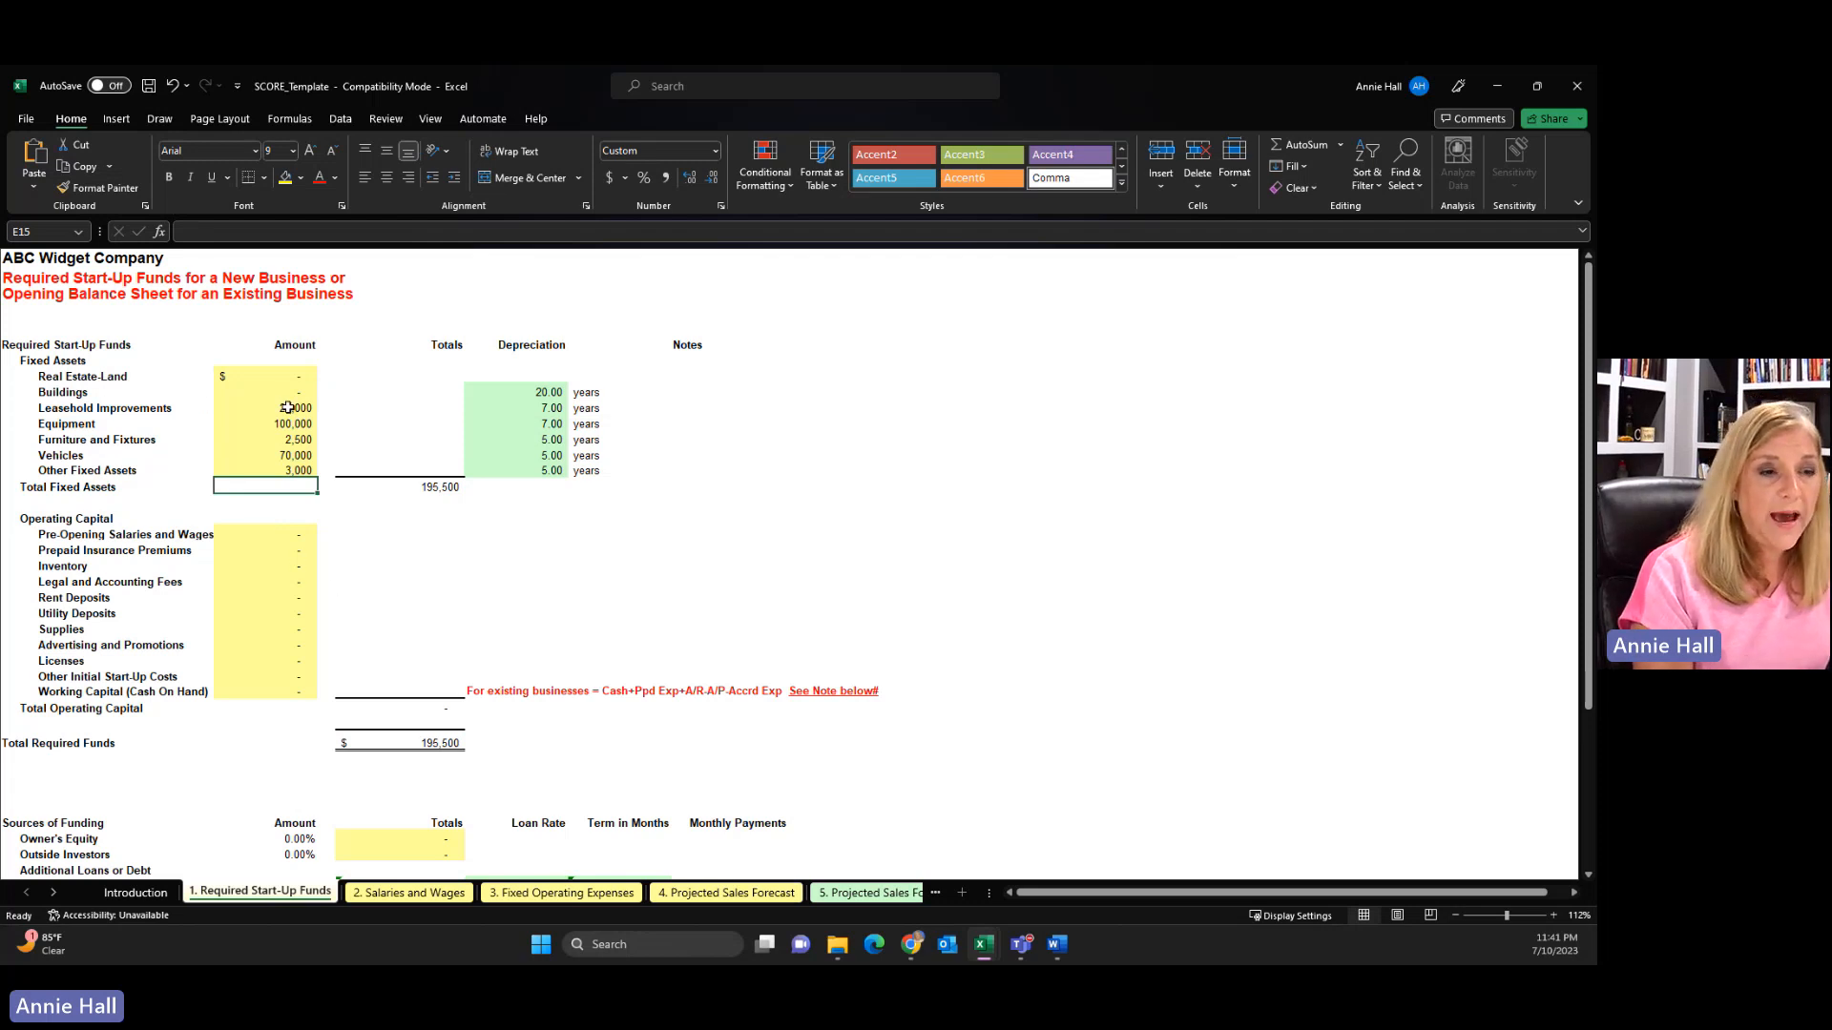
pyautogui.moveTo(287, 407); pyautogui.dragTo(303, 466)
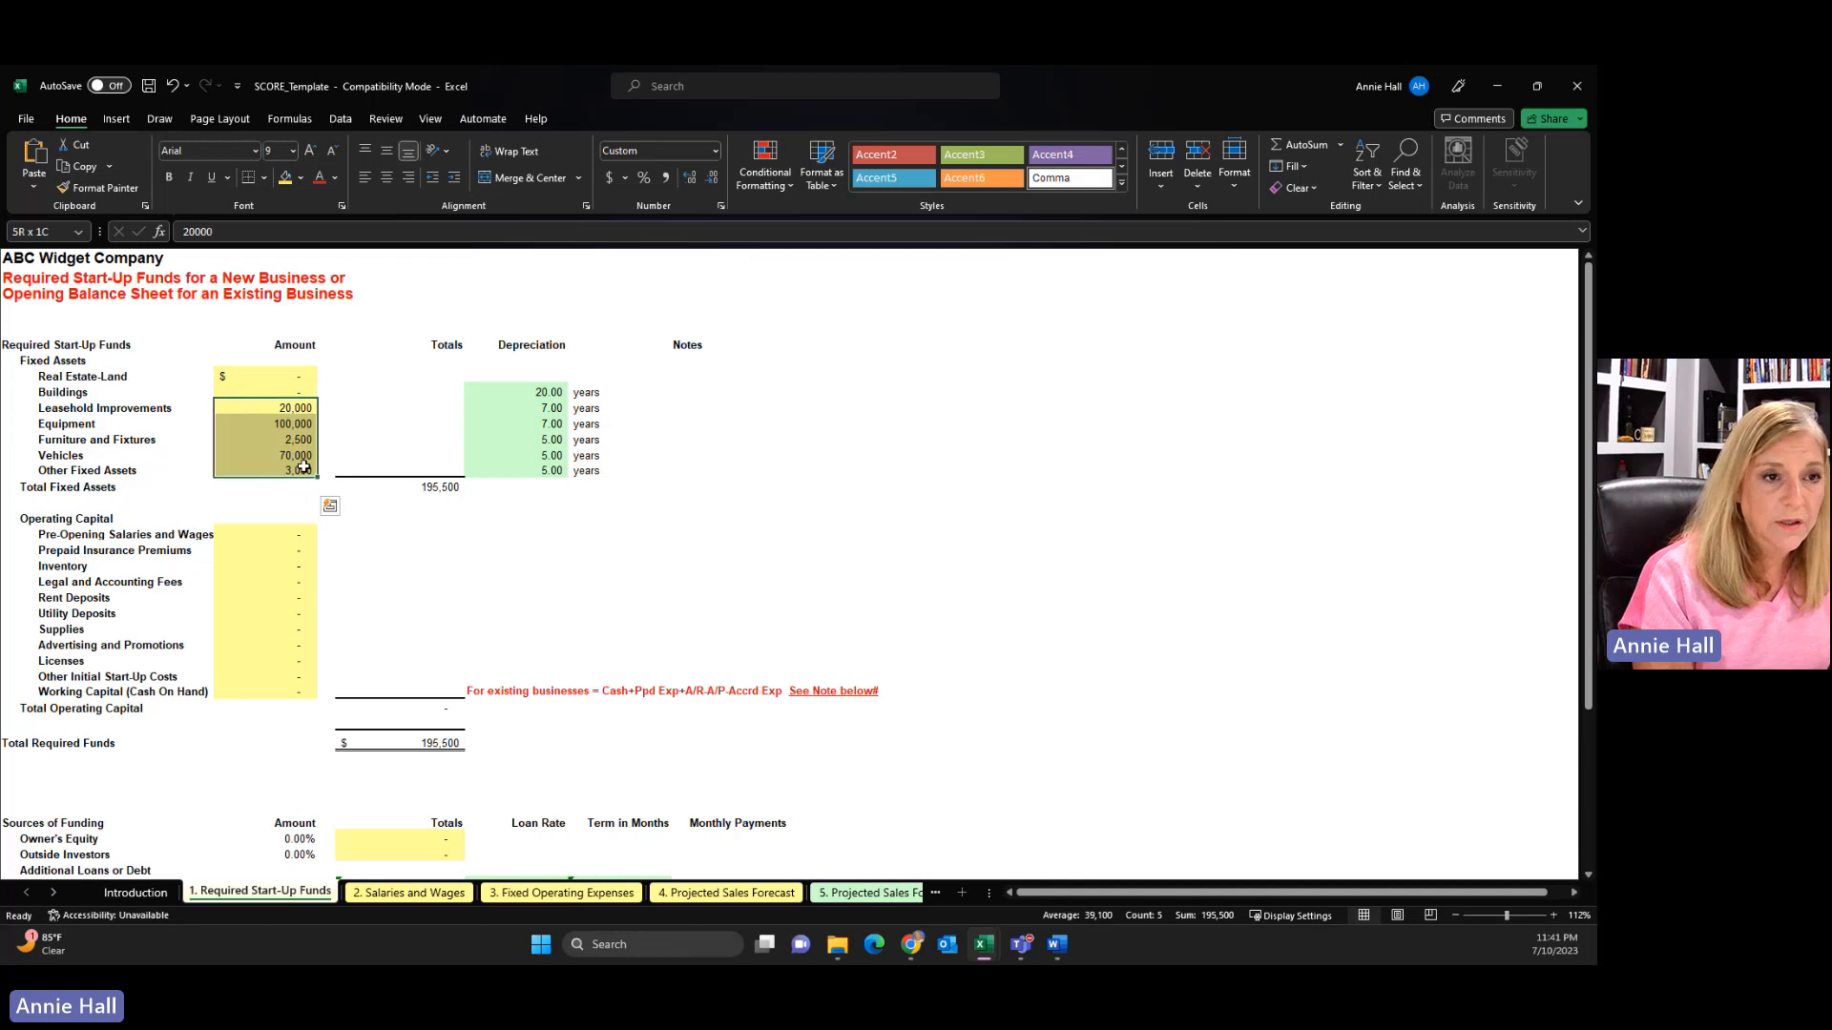
pyautogui.click(432, 487)
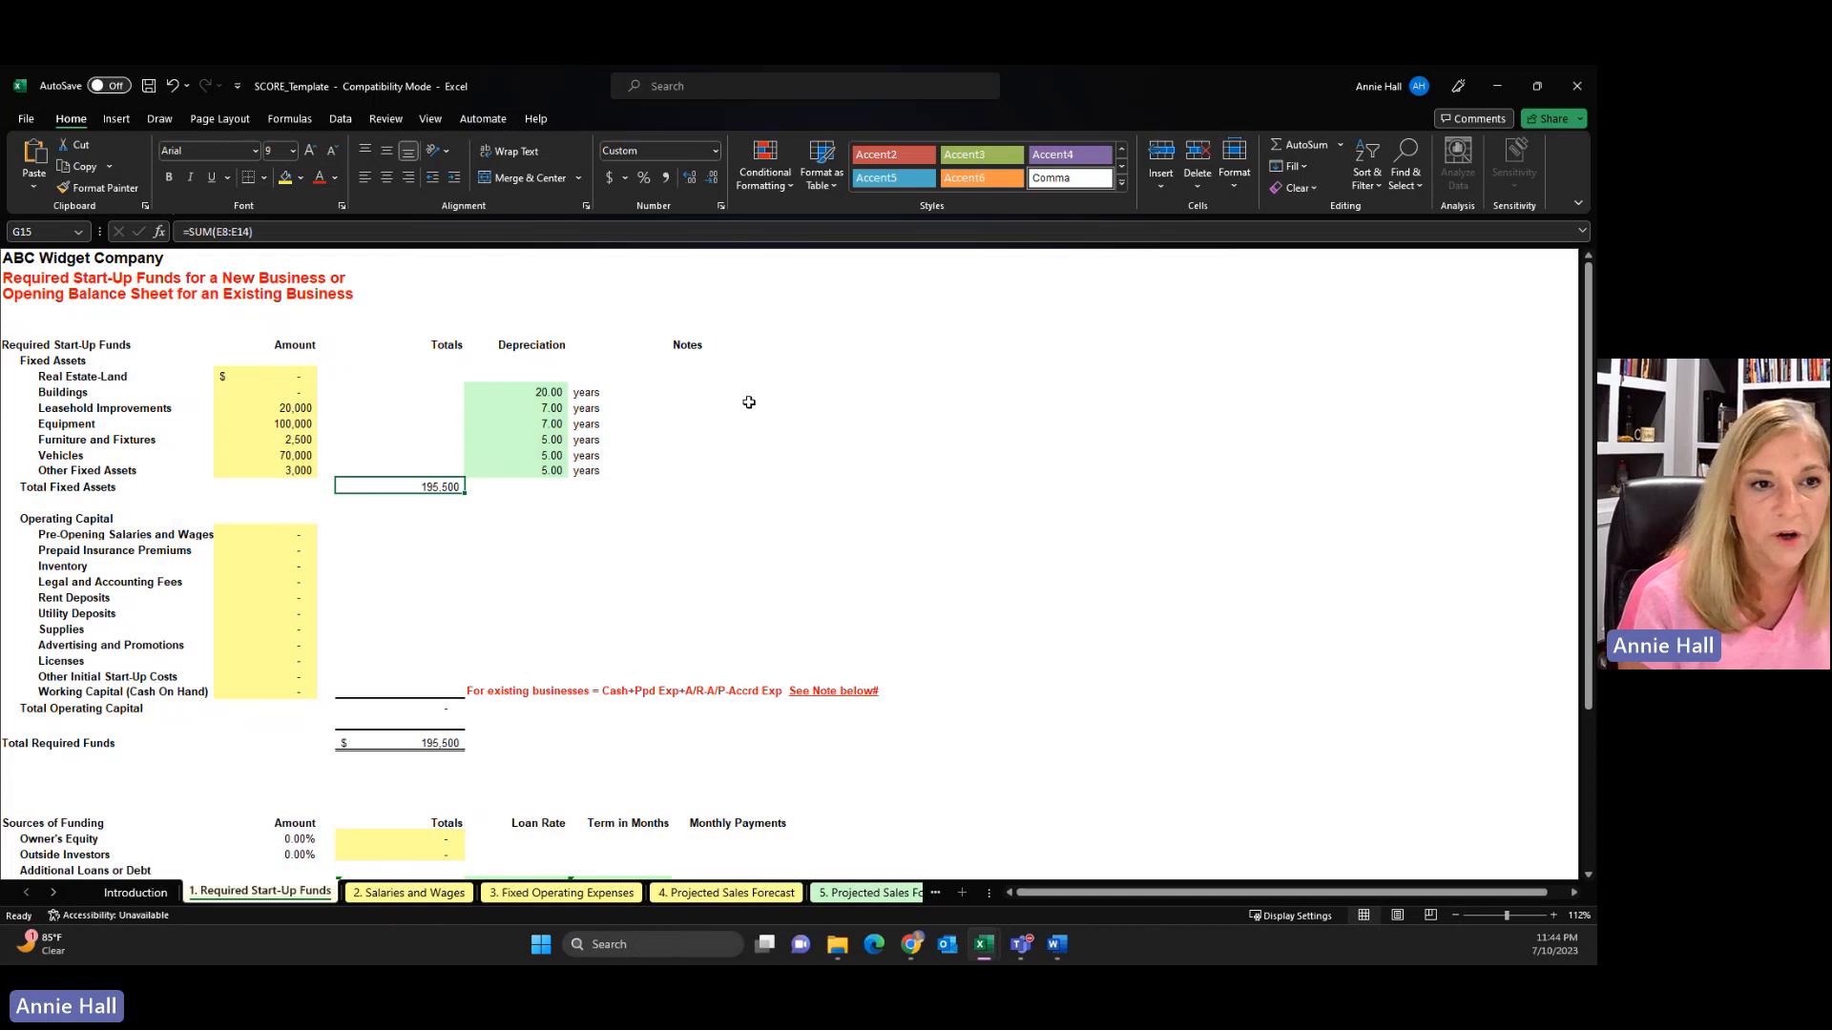
# Under Operating Capital, enter 8,000 for Pre-Opening Salaries and Wages and 6,000 for Prepaid Insurance Premiums
pyautogui.scroll(-2, 977, 440)
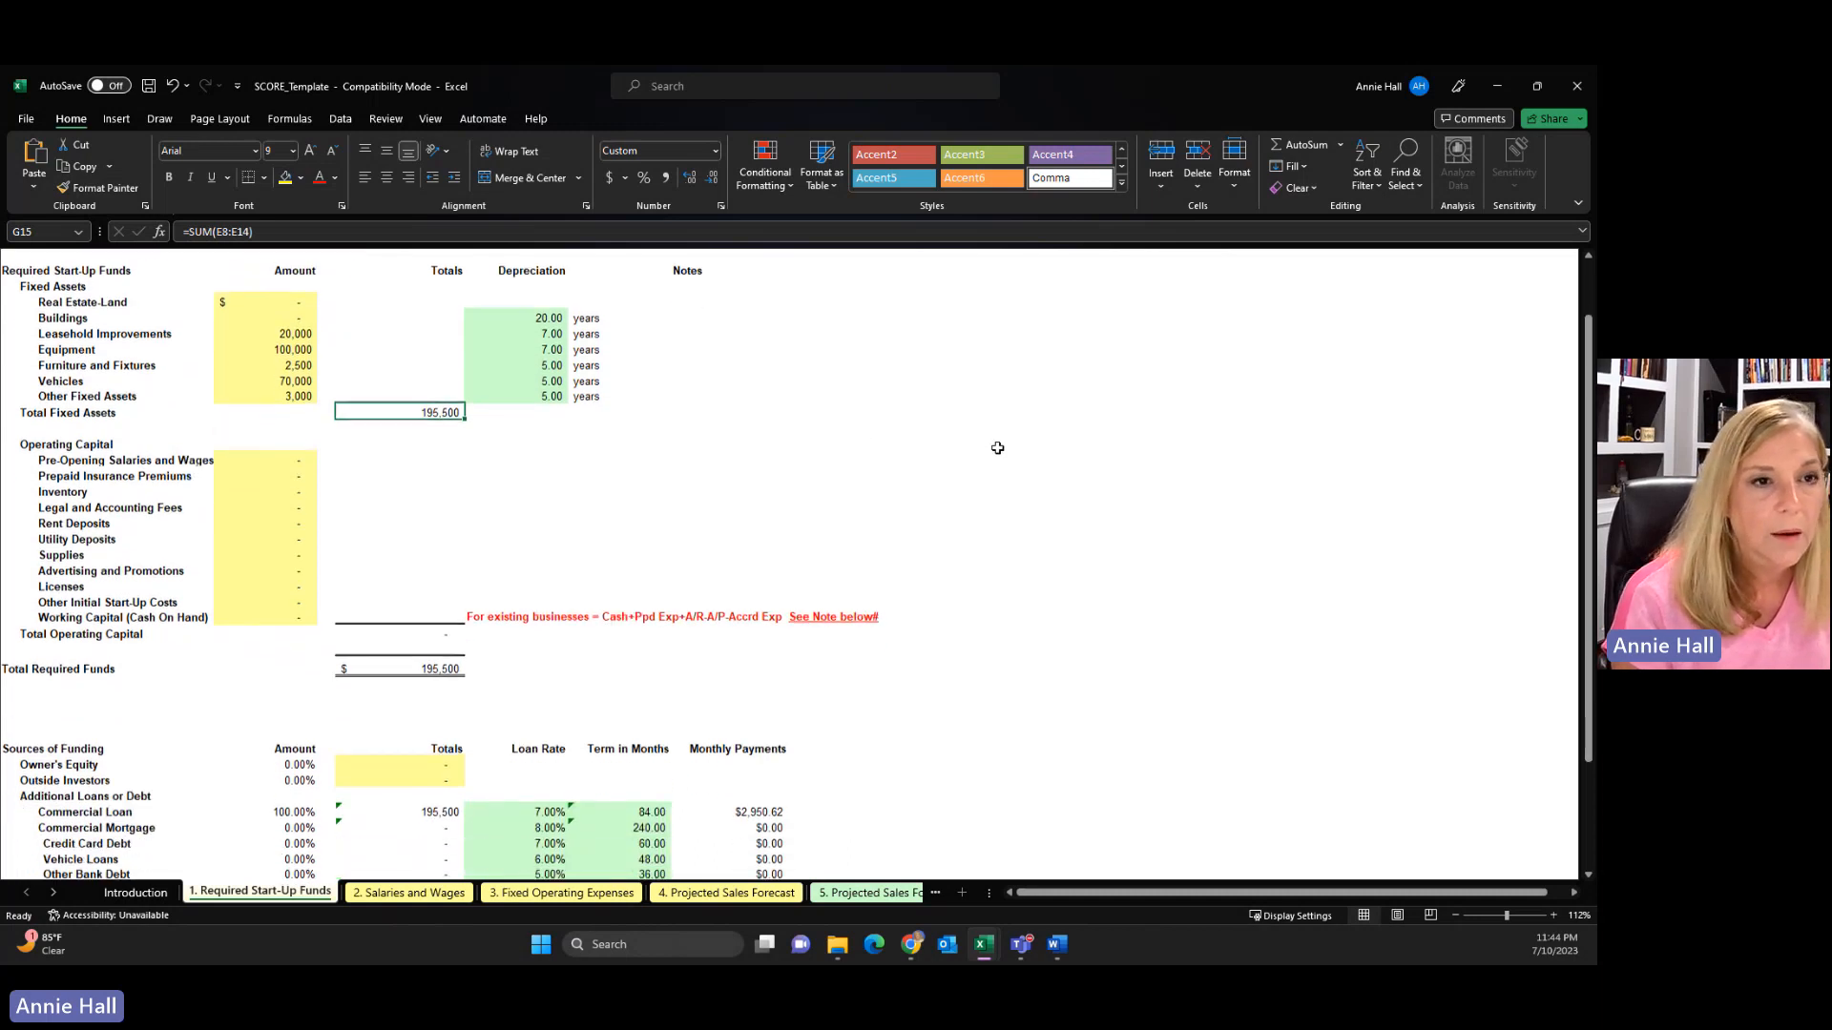
pyautogui.scroll(-1, 996, 447)
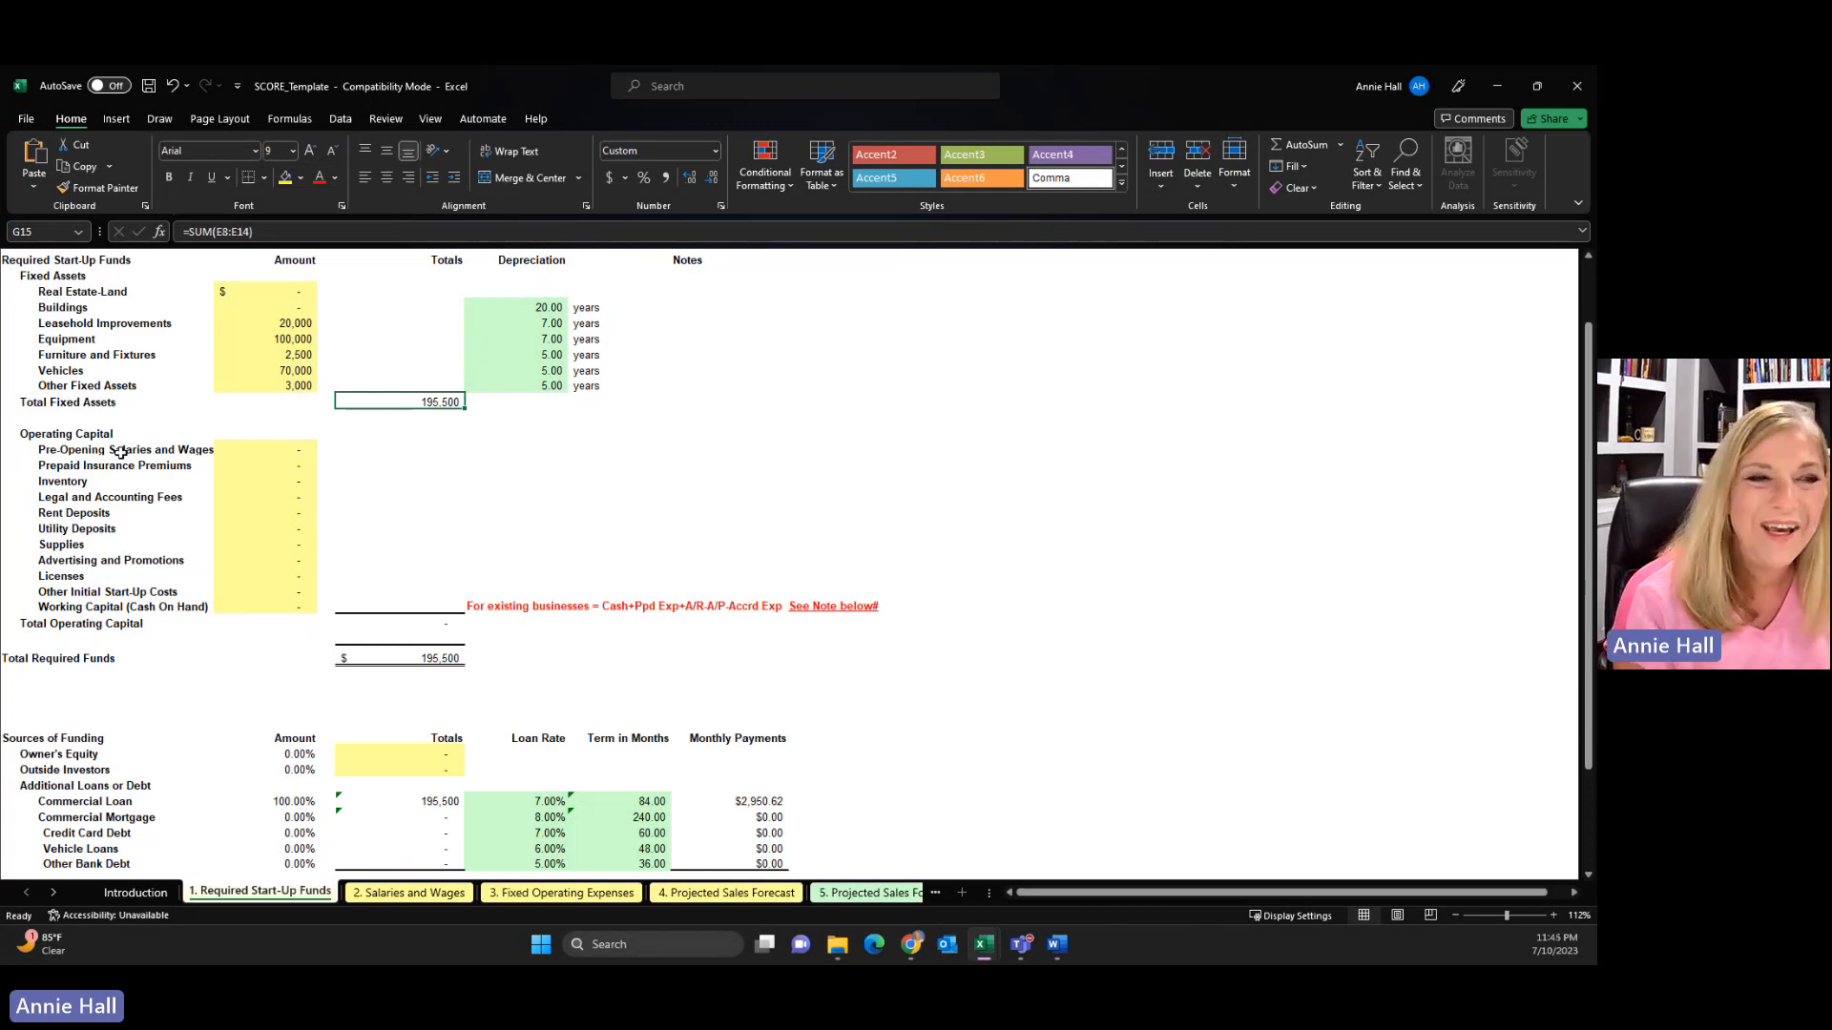
pyautogui.click(271, 452)
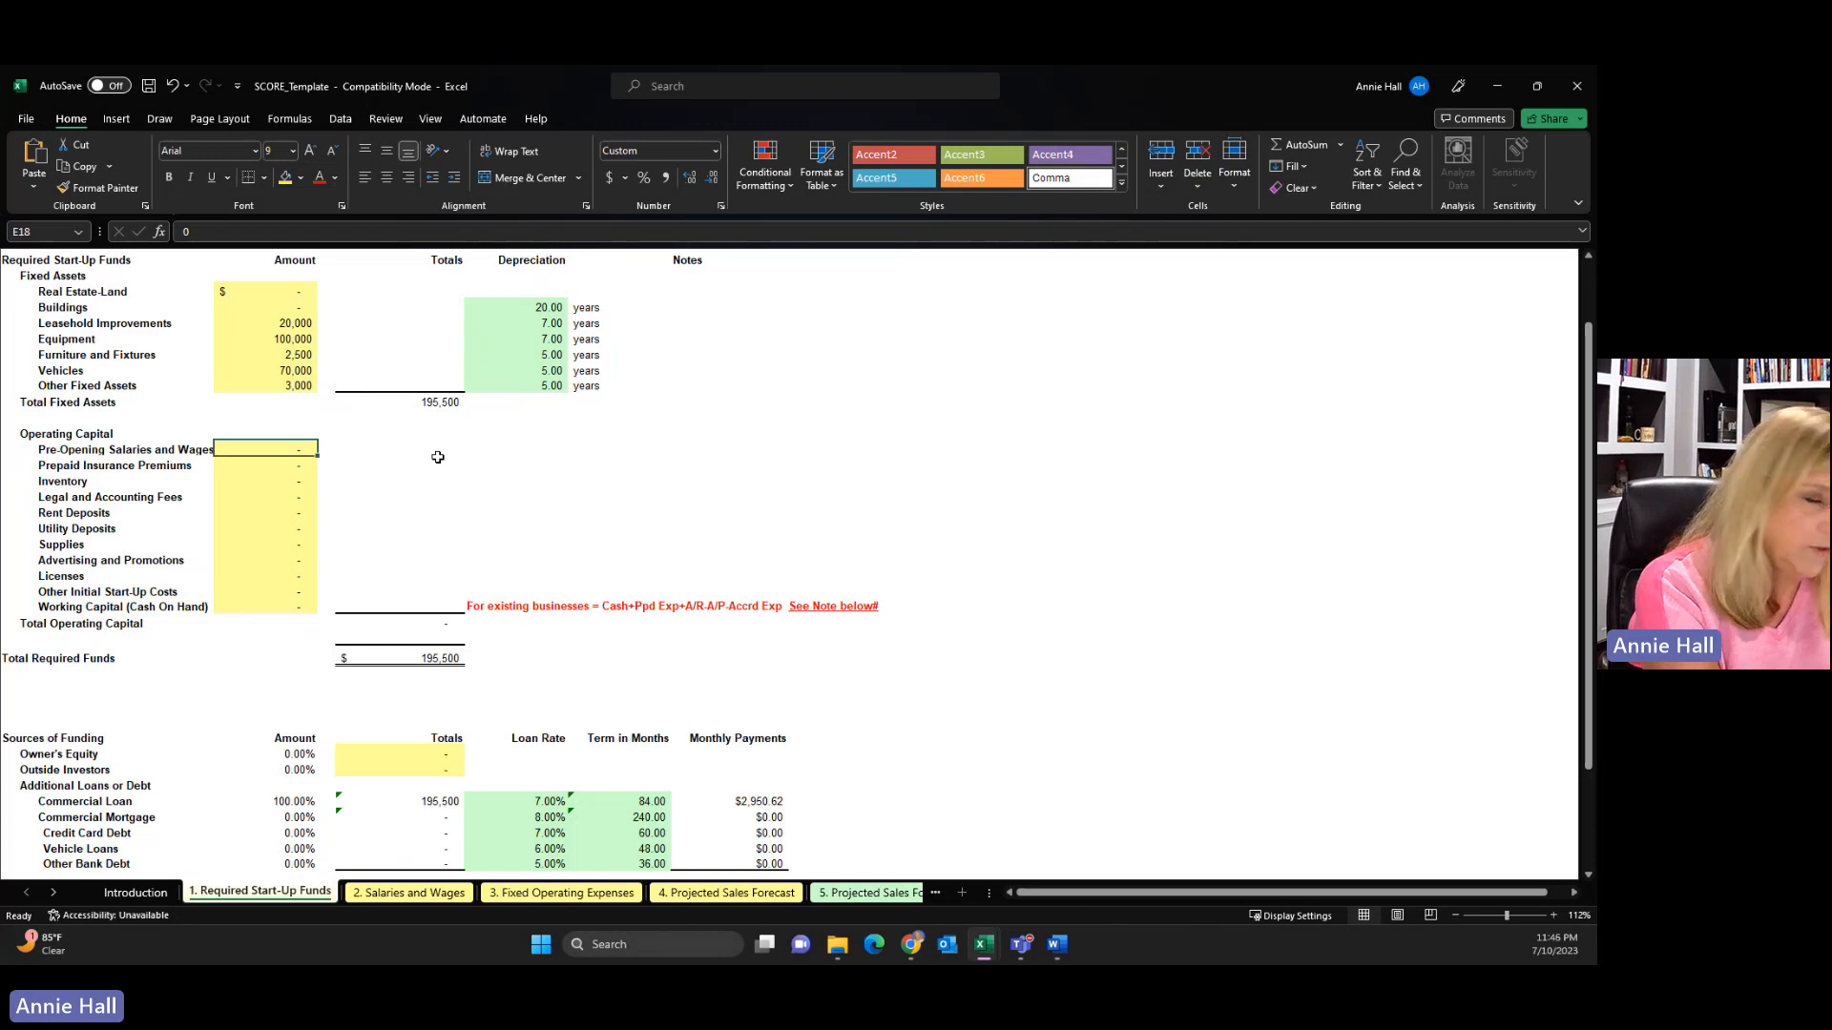
pyautogui.write('8000')
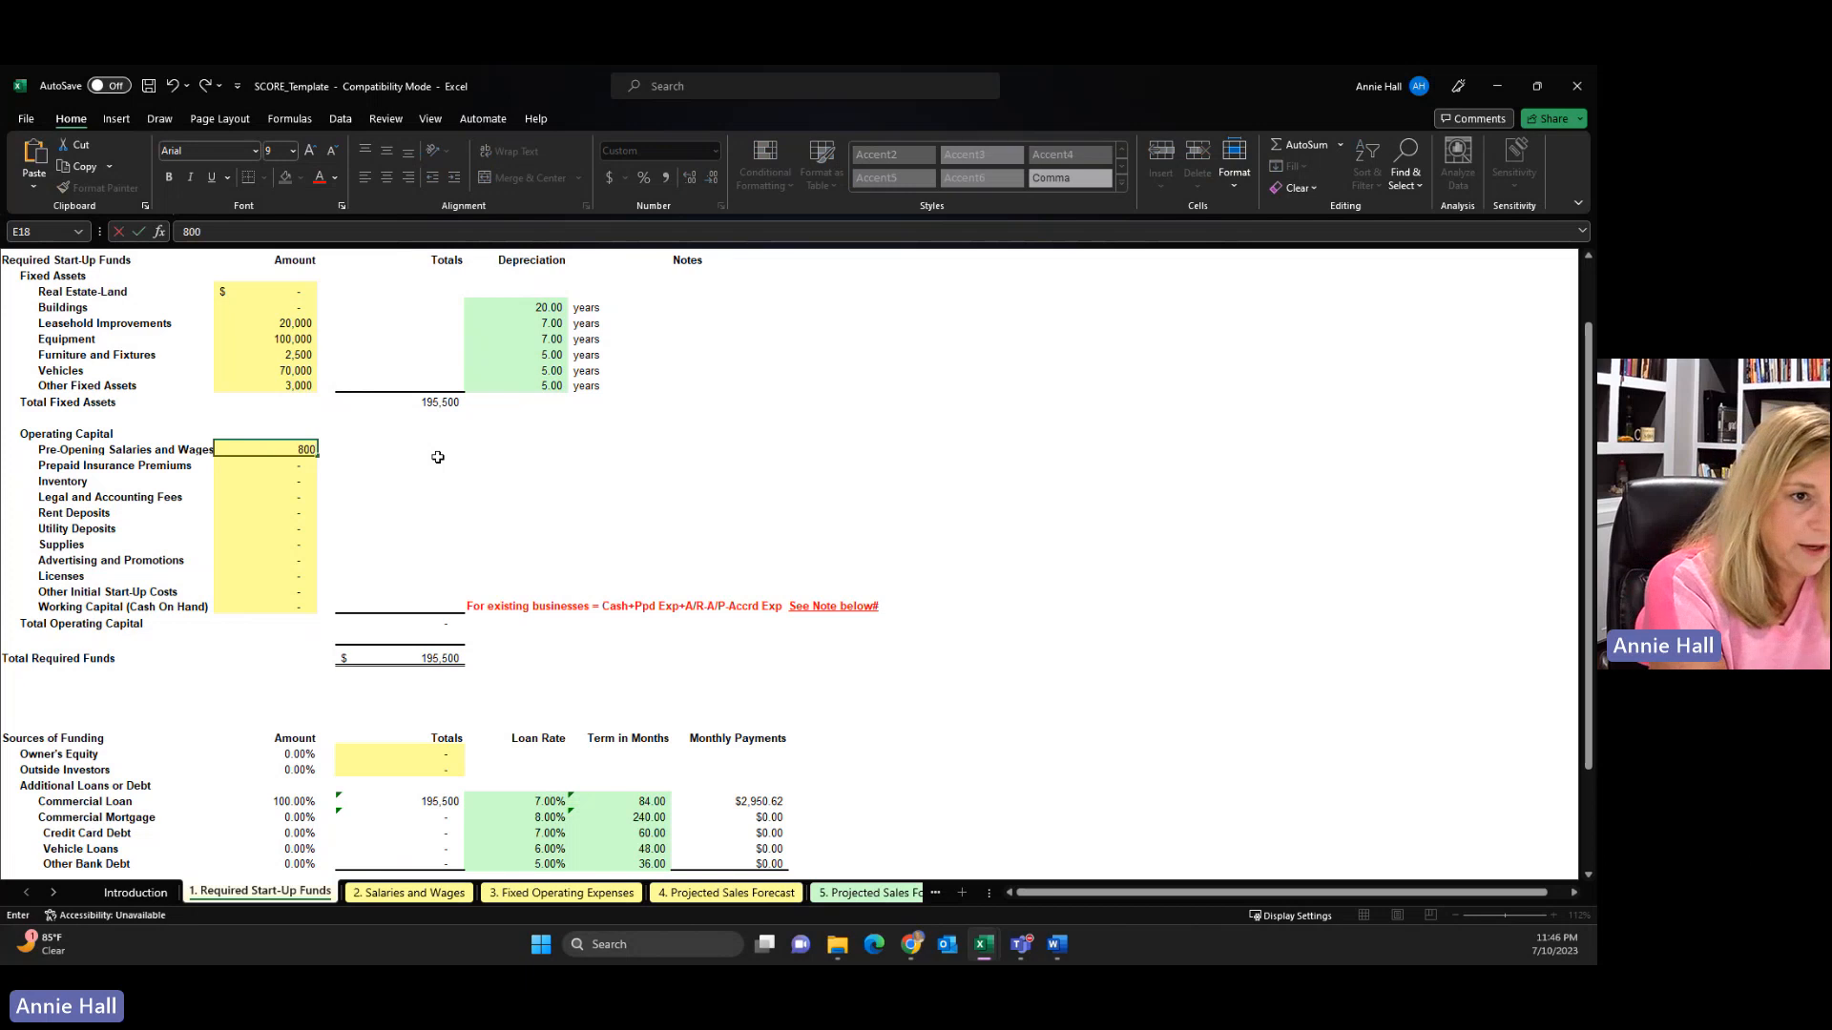
pyautogui.click(325, 480)
pyautogui.click(274, 464)
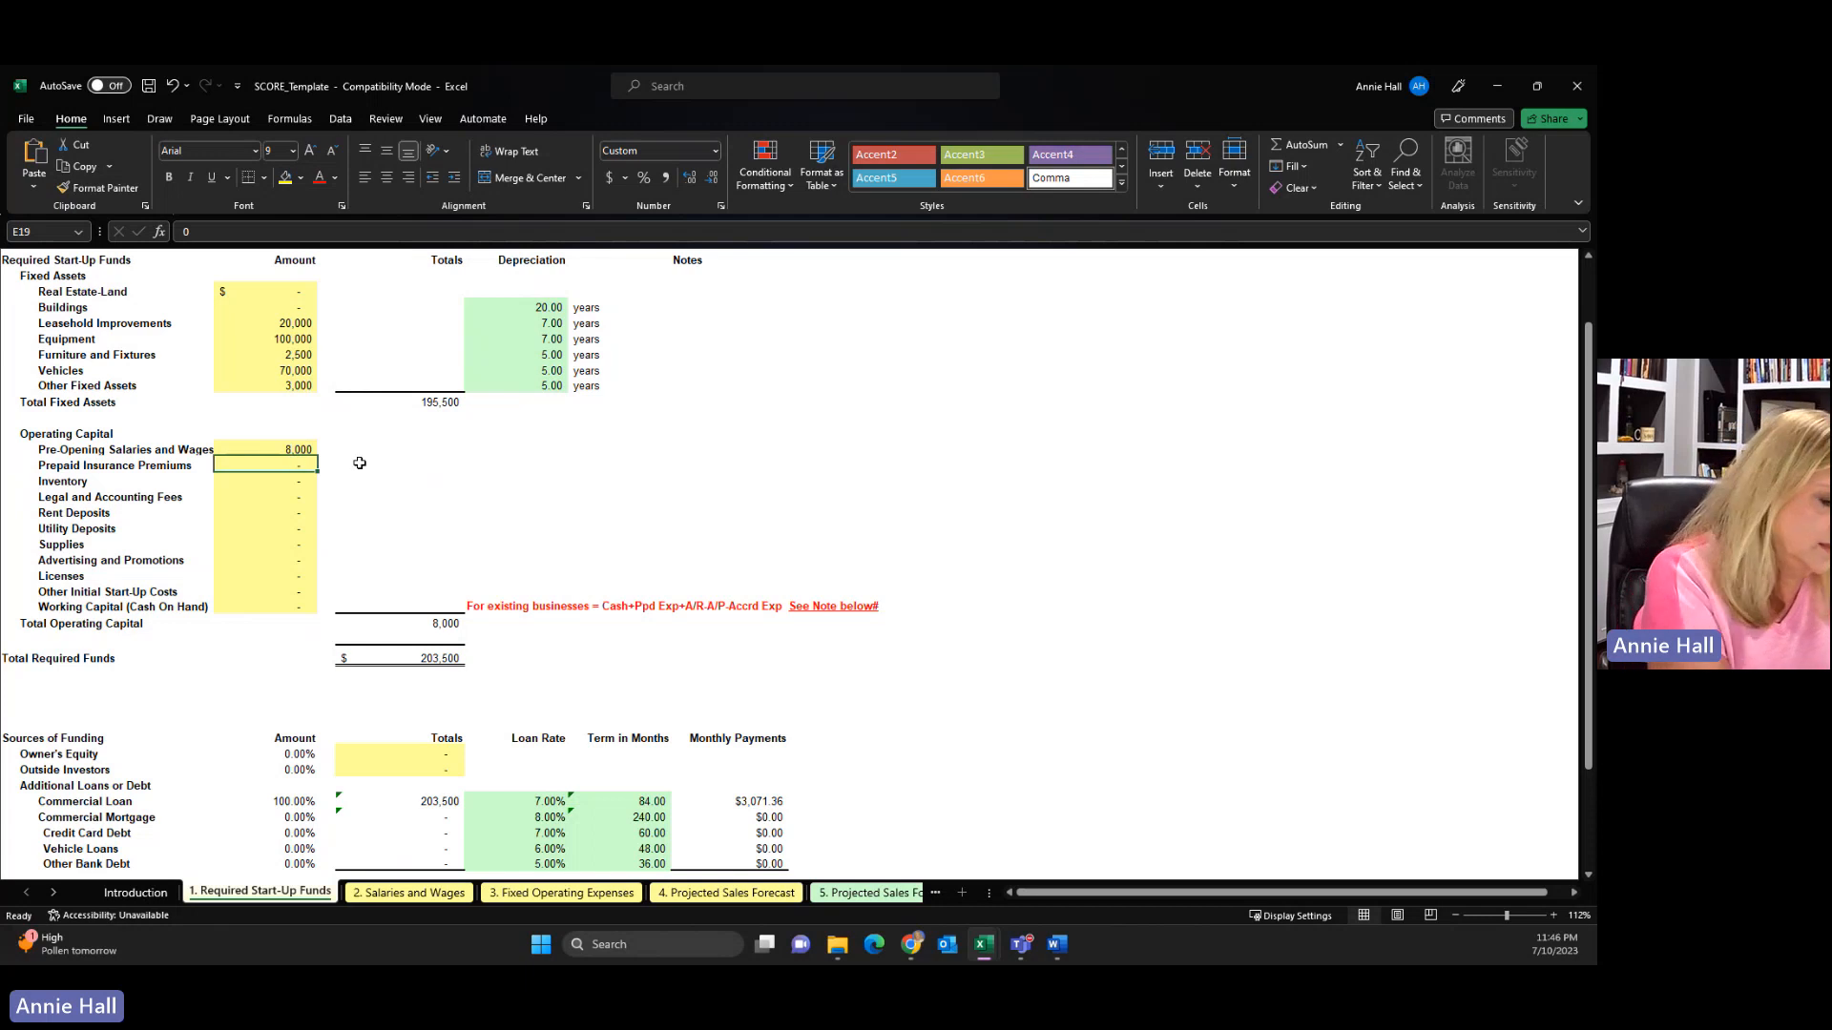
pyautogui.write('6,0')
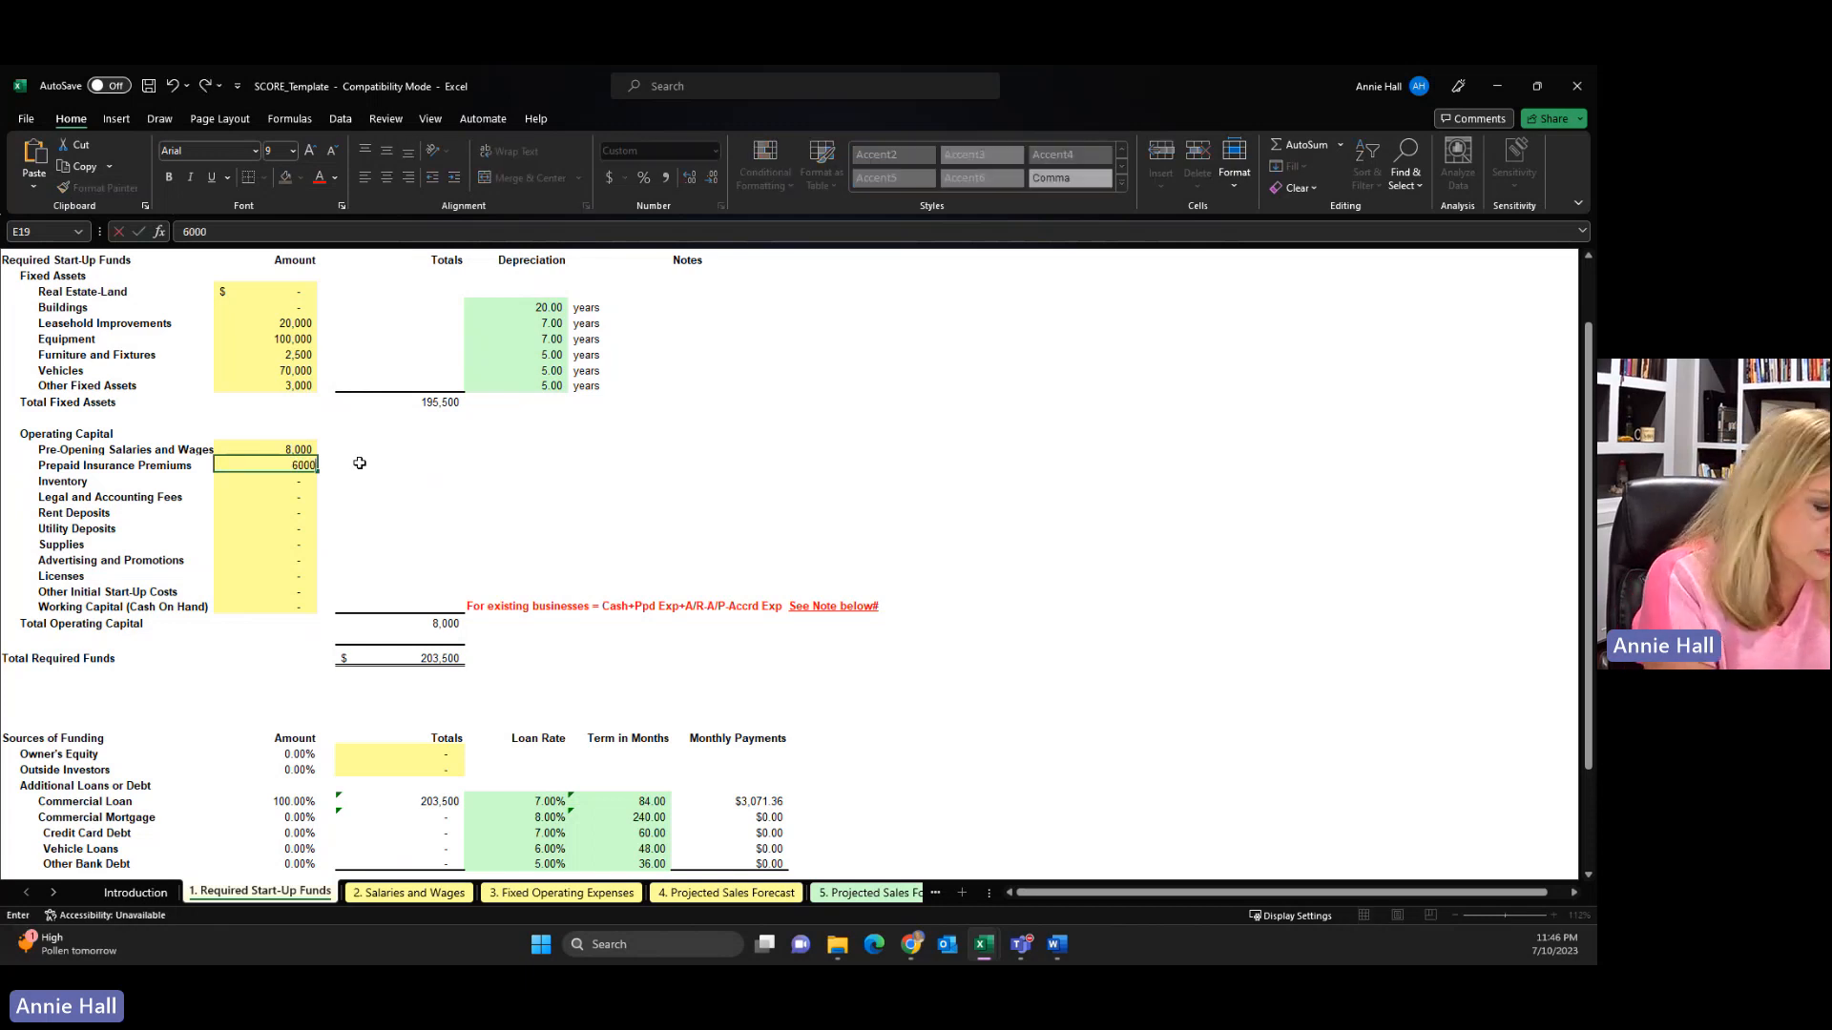
pyautogui.write('00')
pyautogui.press('Return')
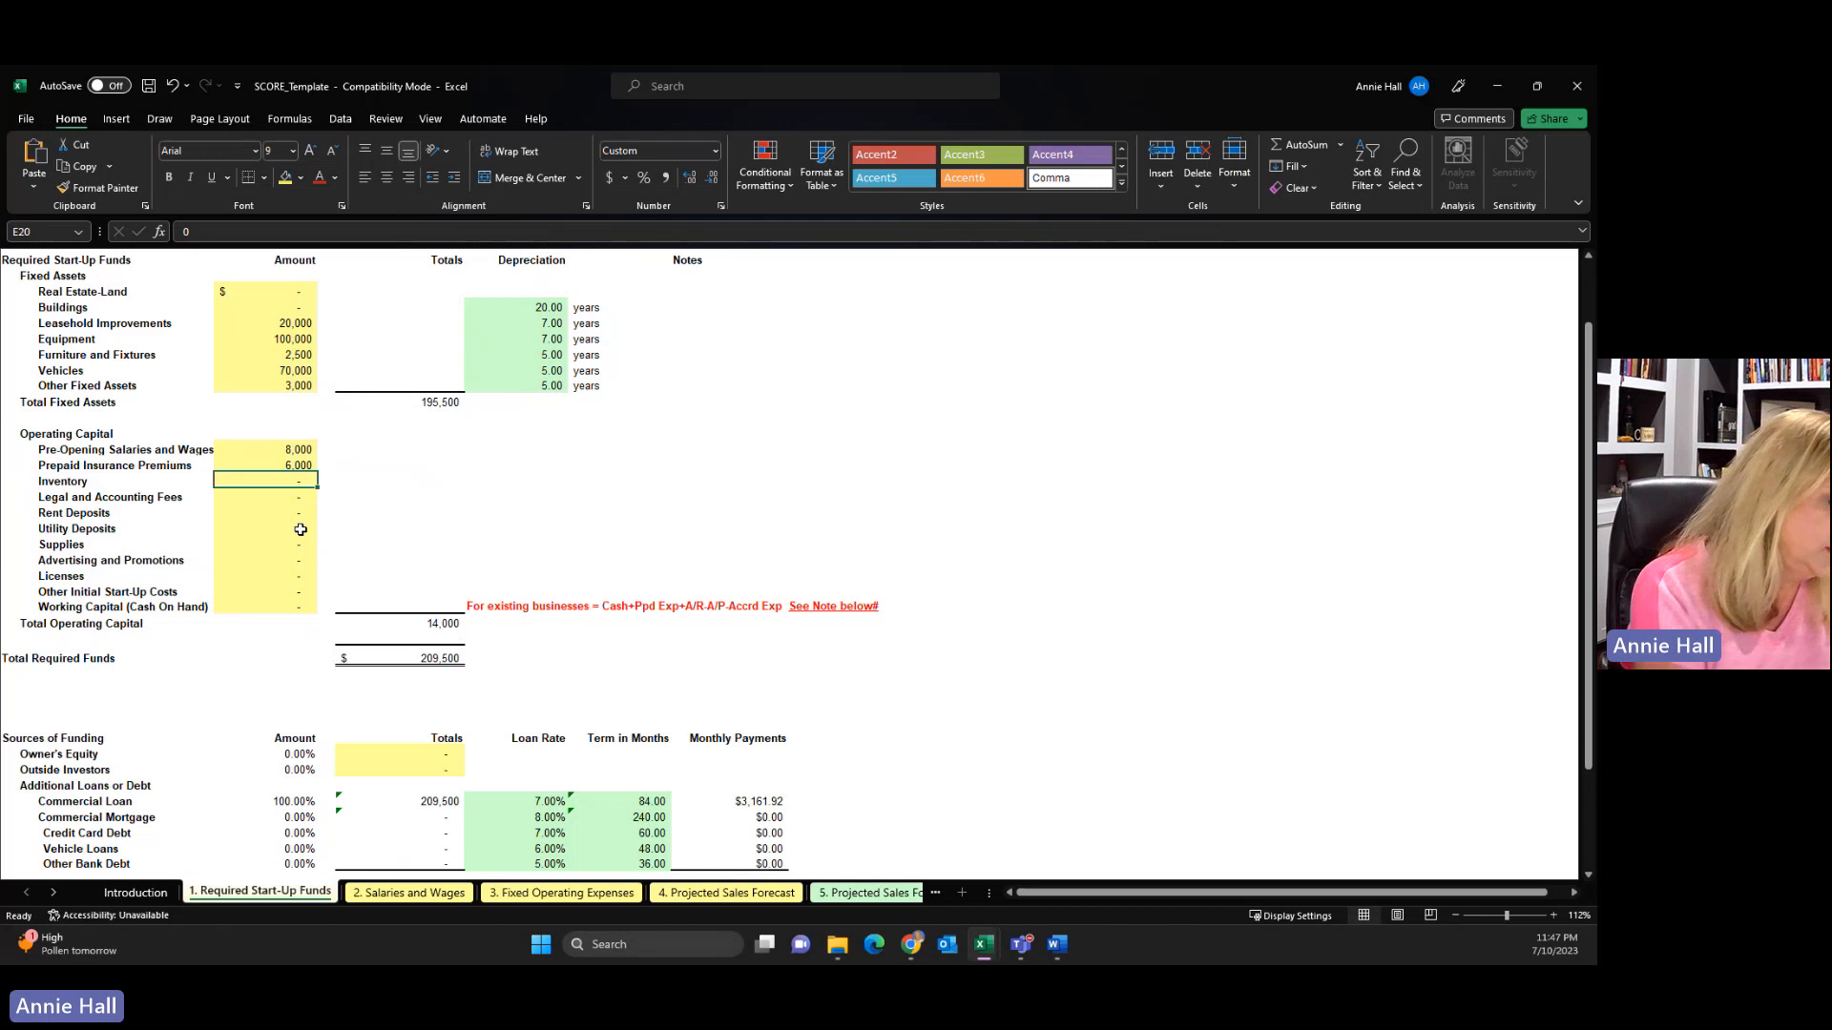
# Enter 20,000 for Inventory and 2,000 for Legal and Accounting Fees under Operating Capital
pyautogui.write('20000')
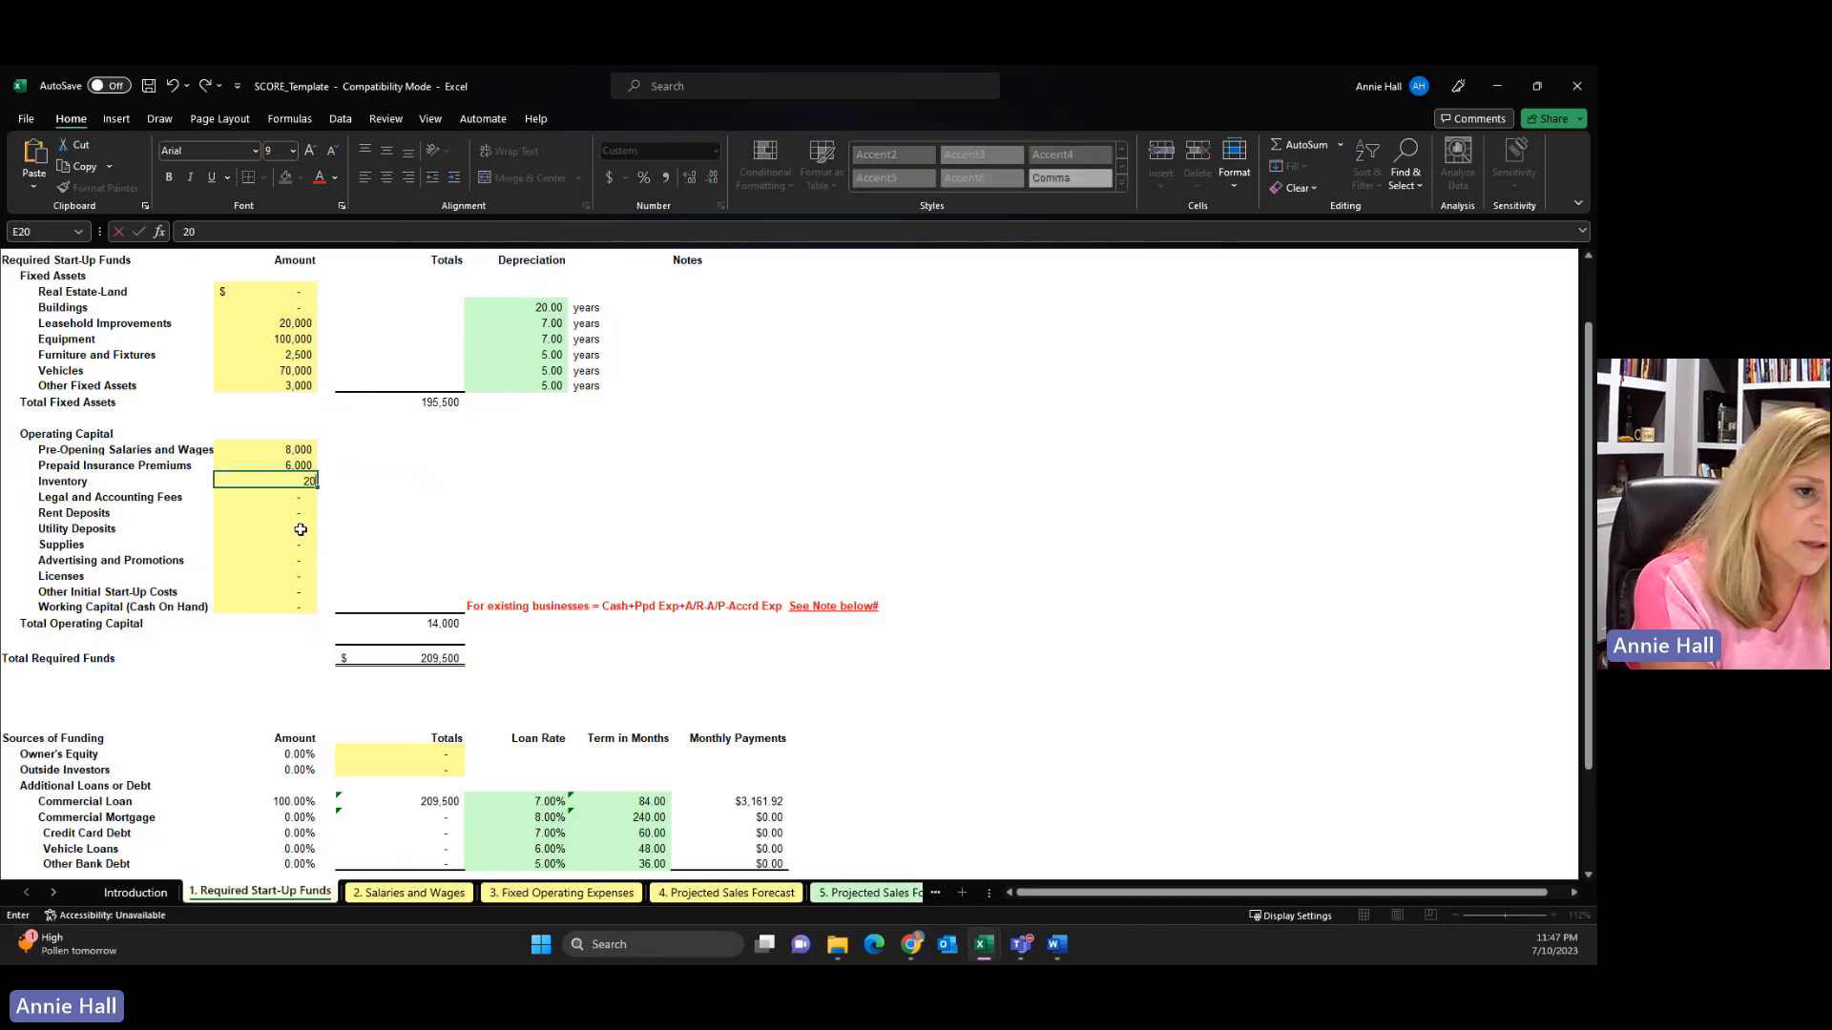
pyautogui.press('Return')
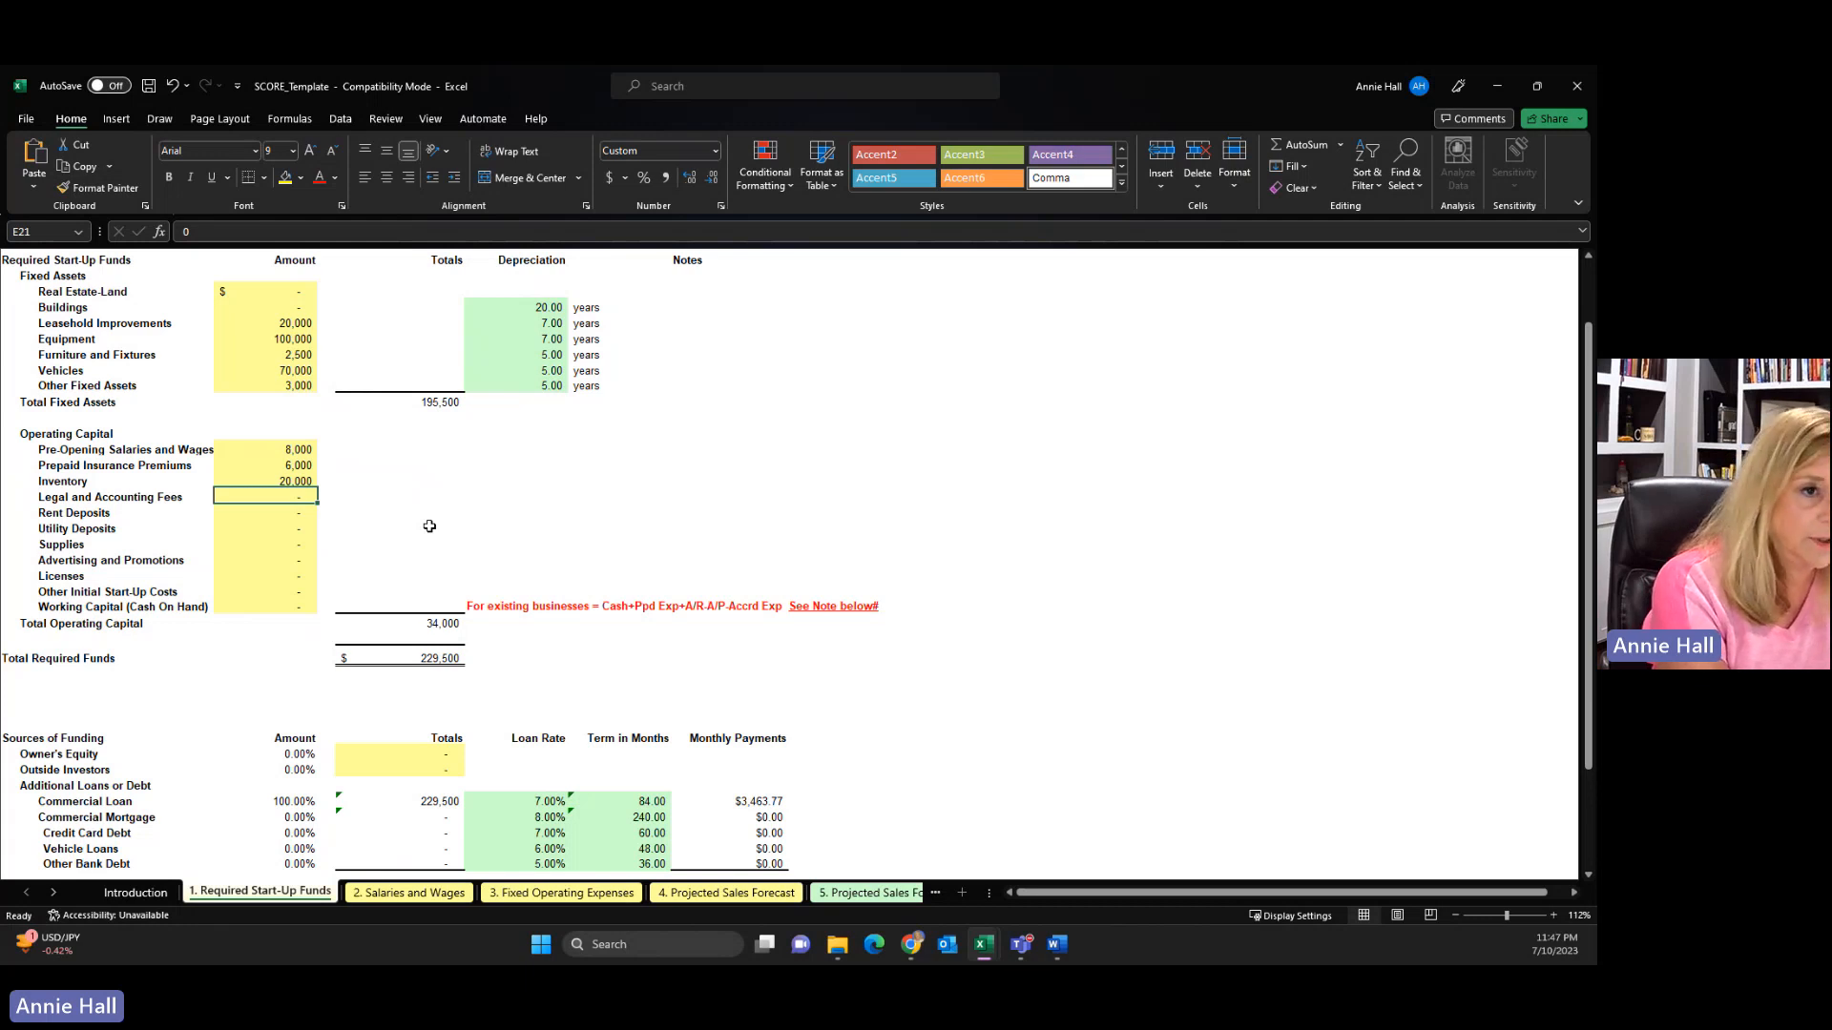
pyautogui.write('2000')
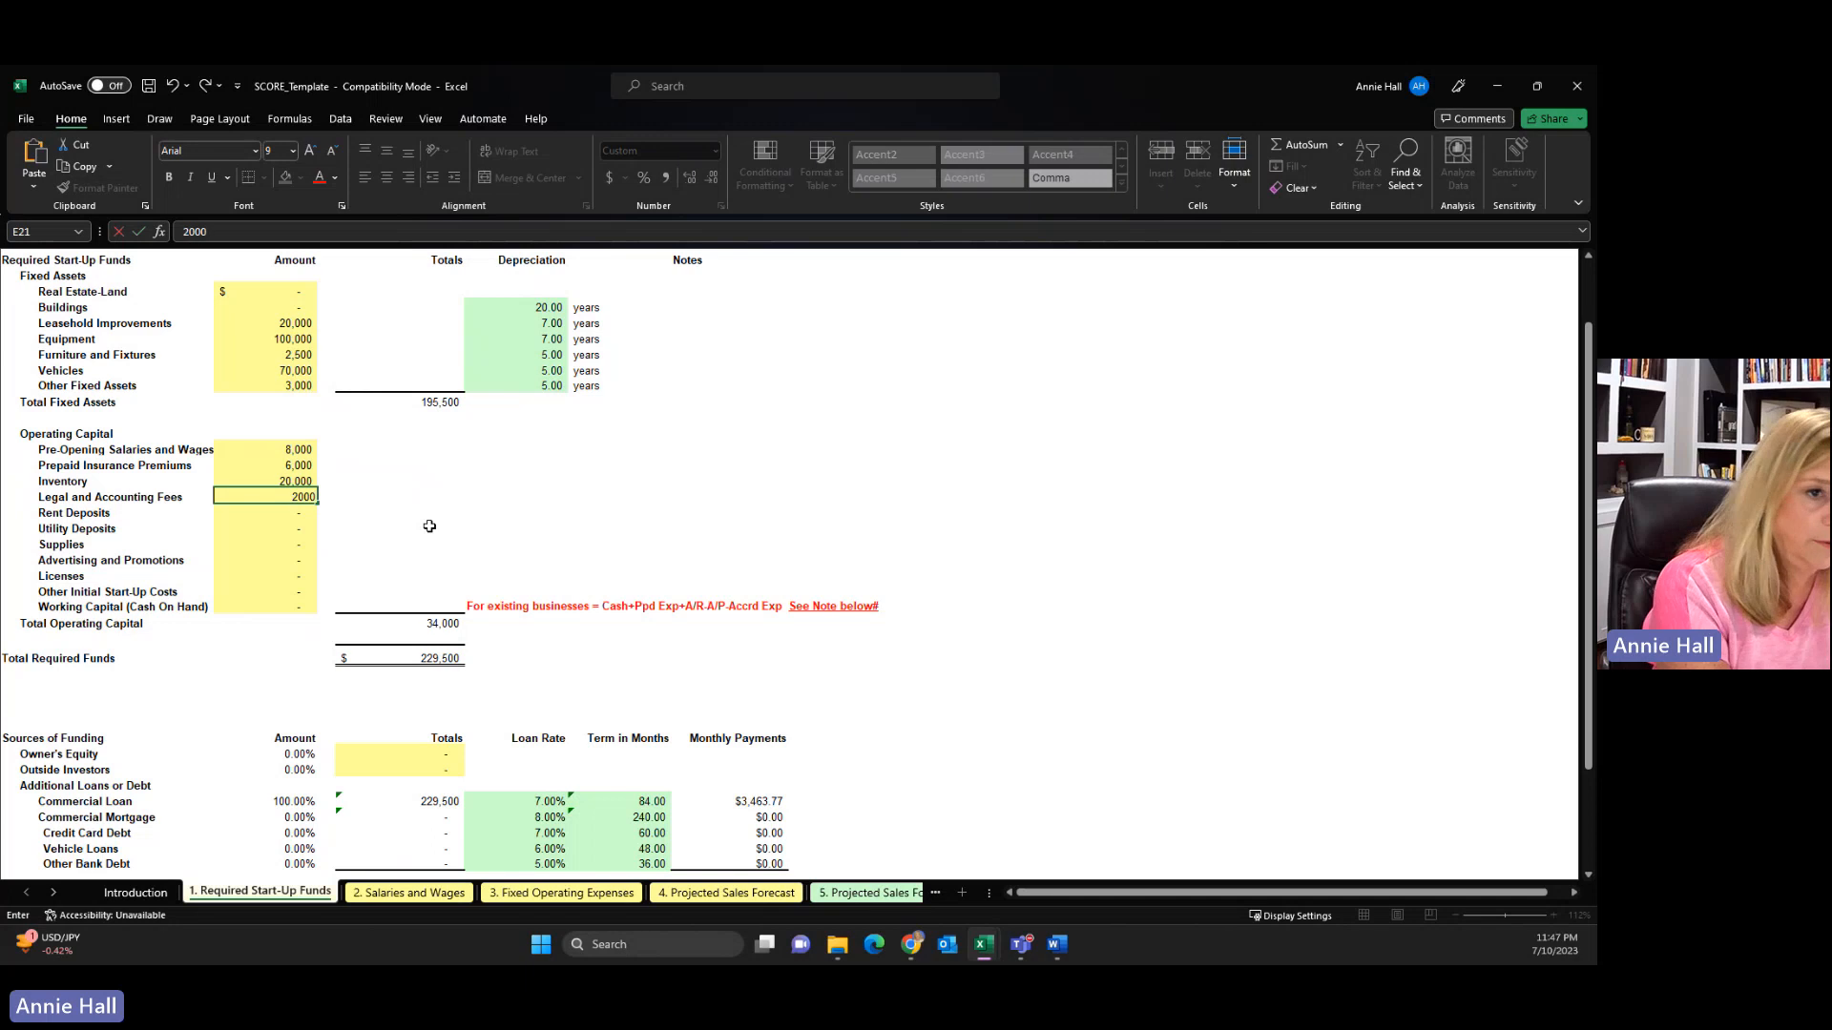
pyautogui.click(303, 513)
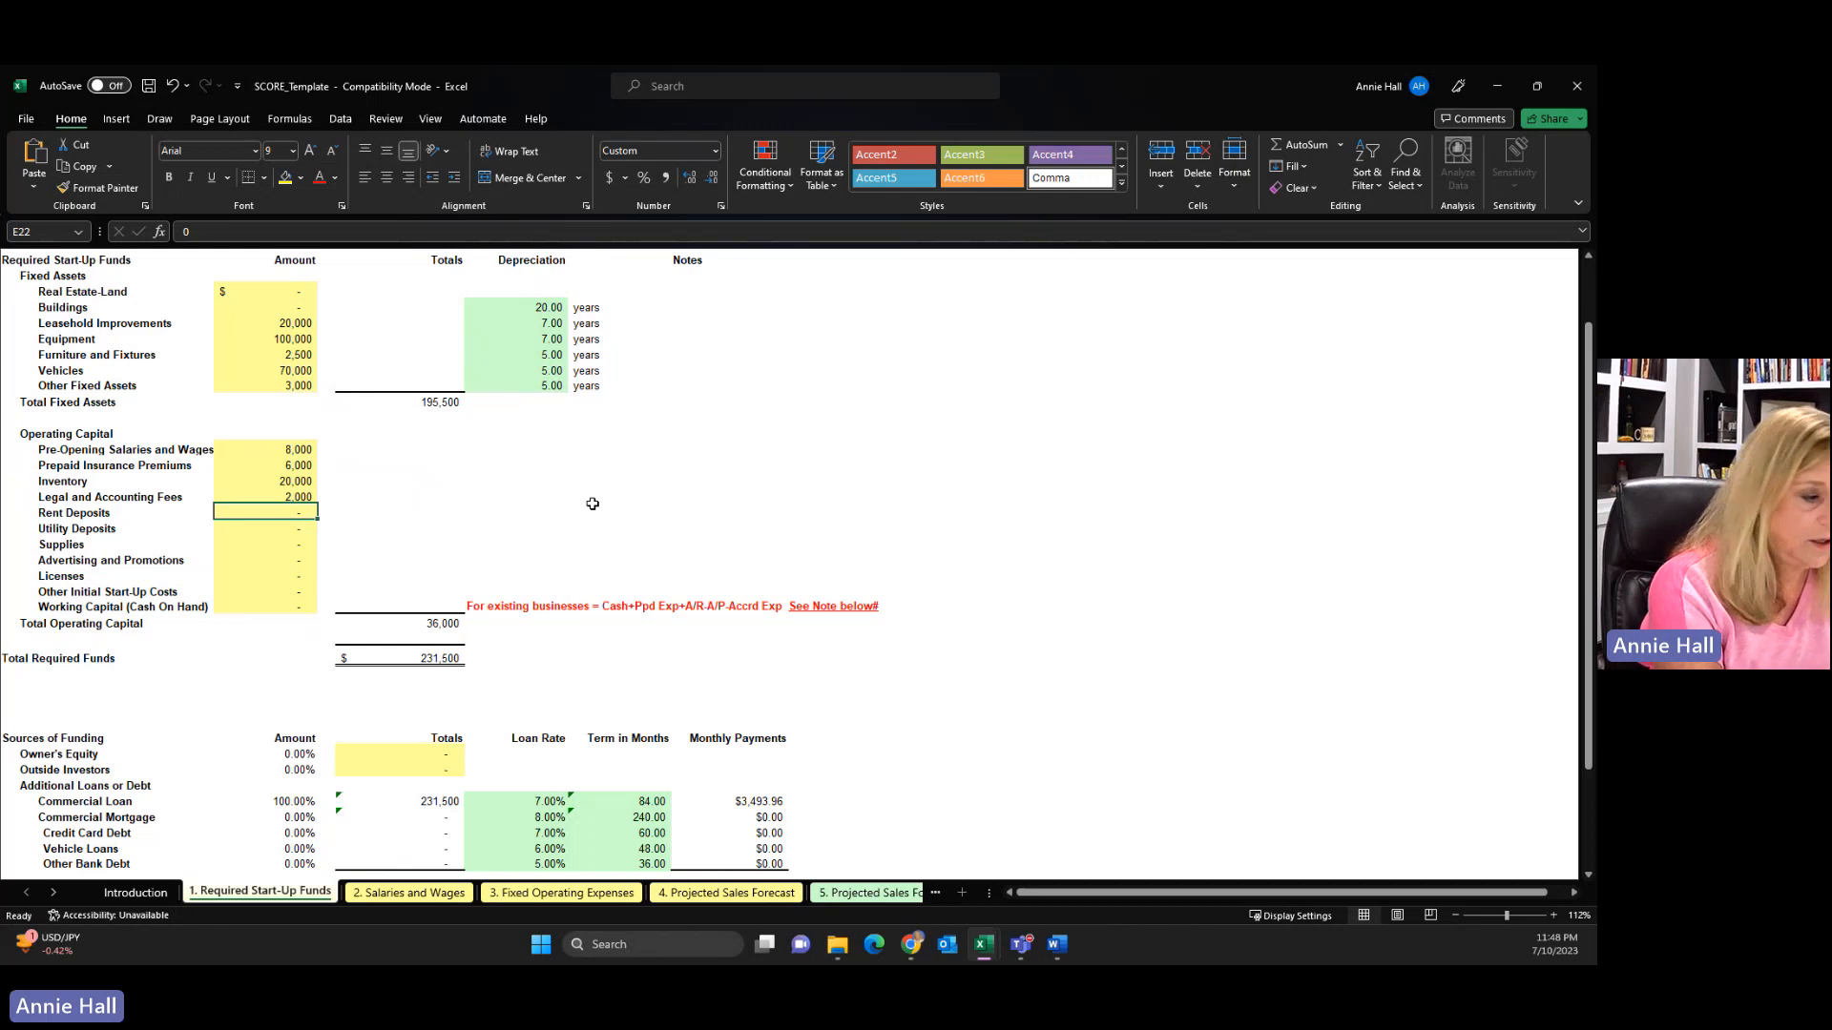
# Set the Rent Deposits amount to 6,000 and the Utility Deposits amount to 500
pyautogui.write('6000')
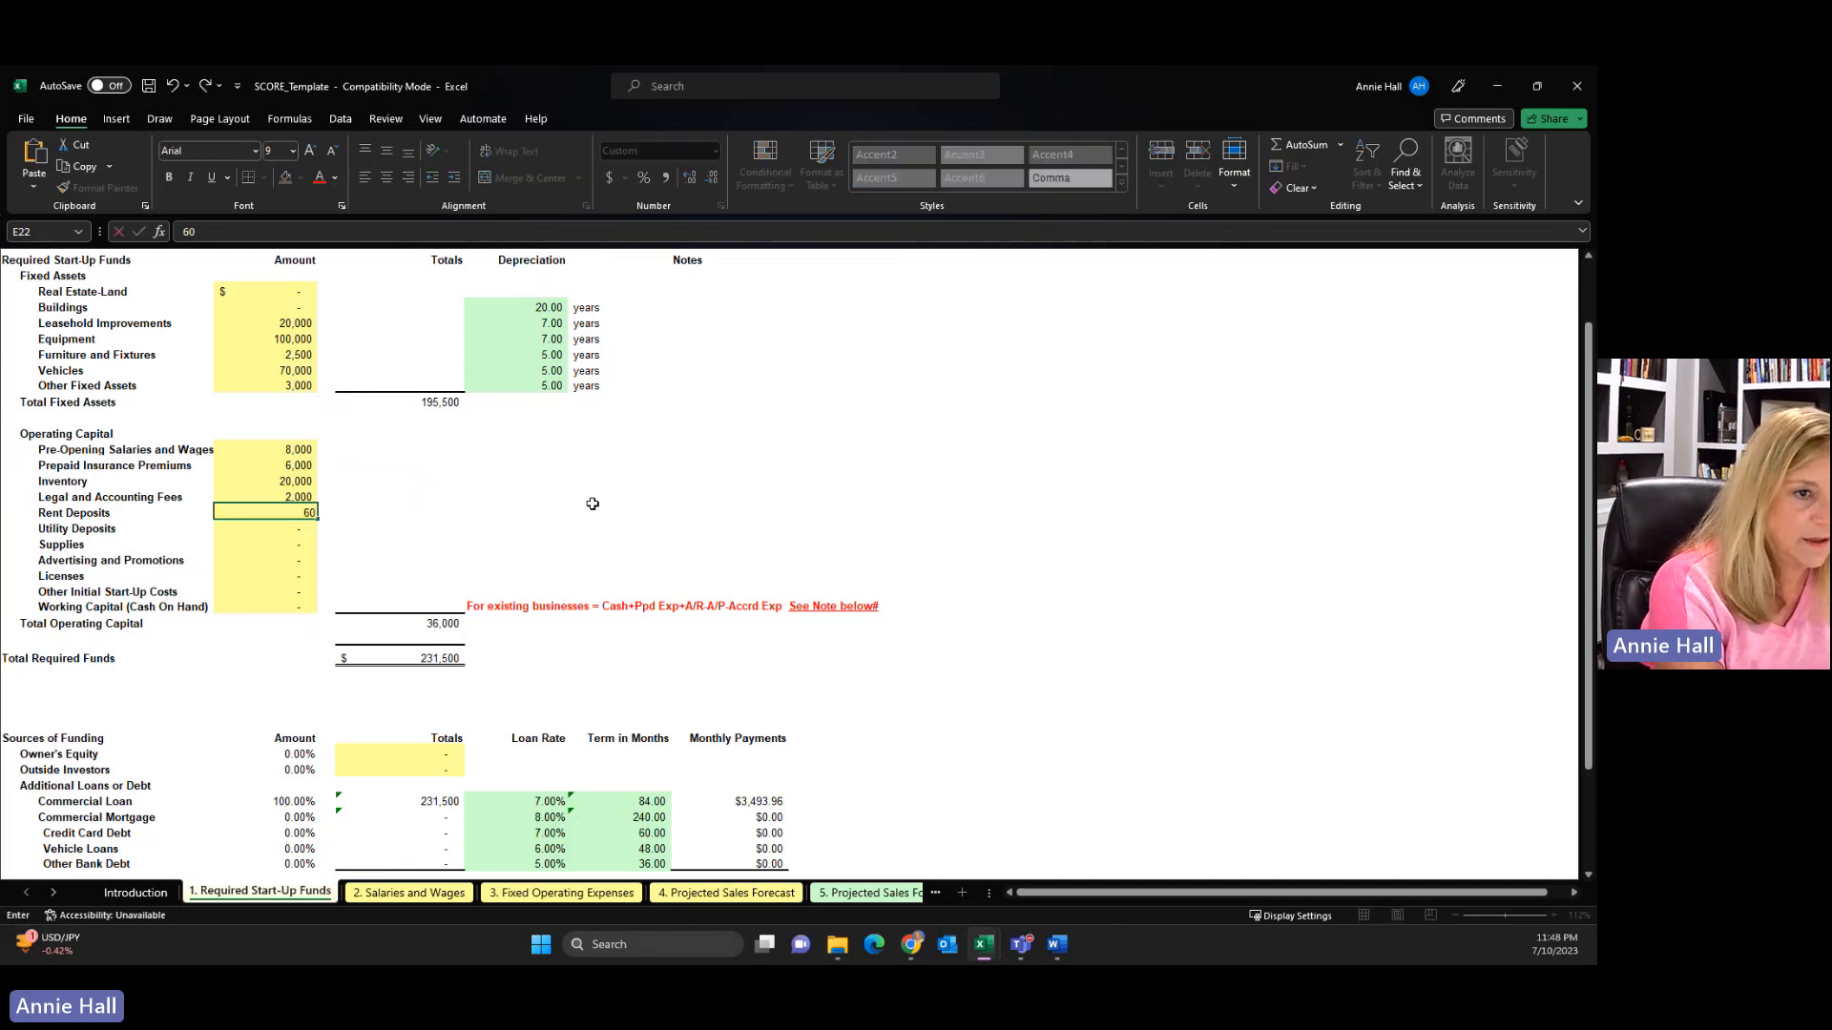
pyautogui.click(298, 525)
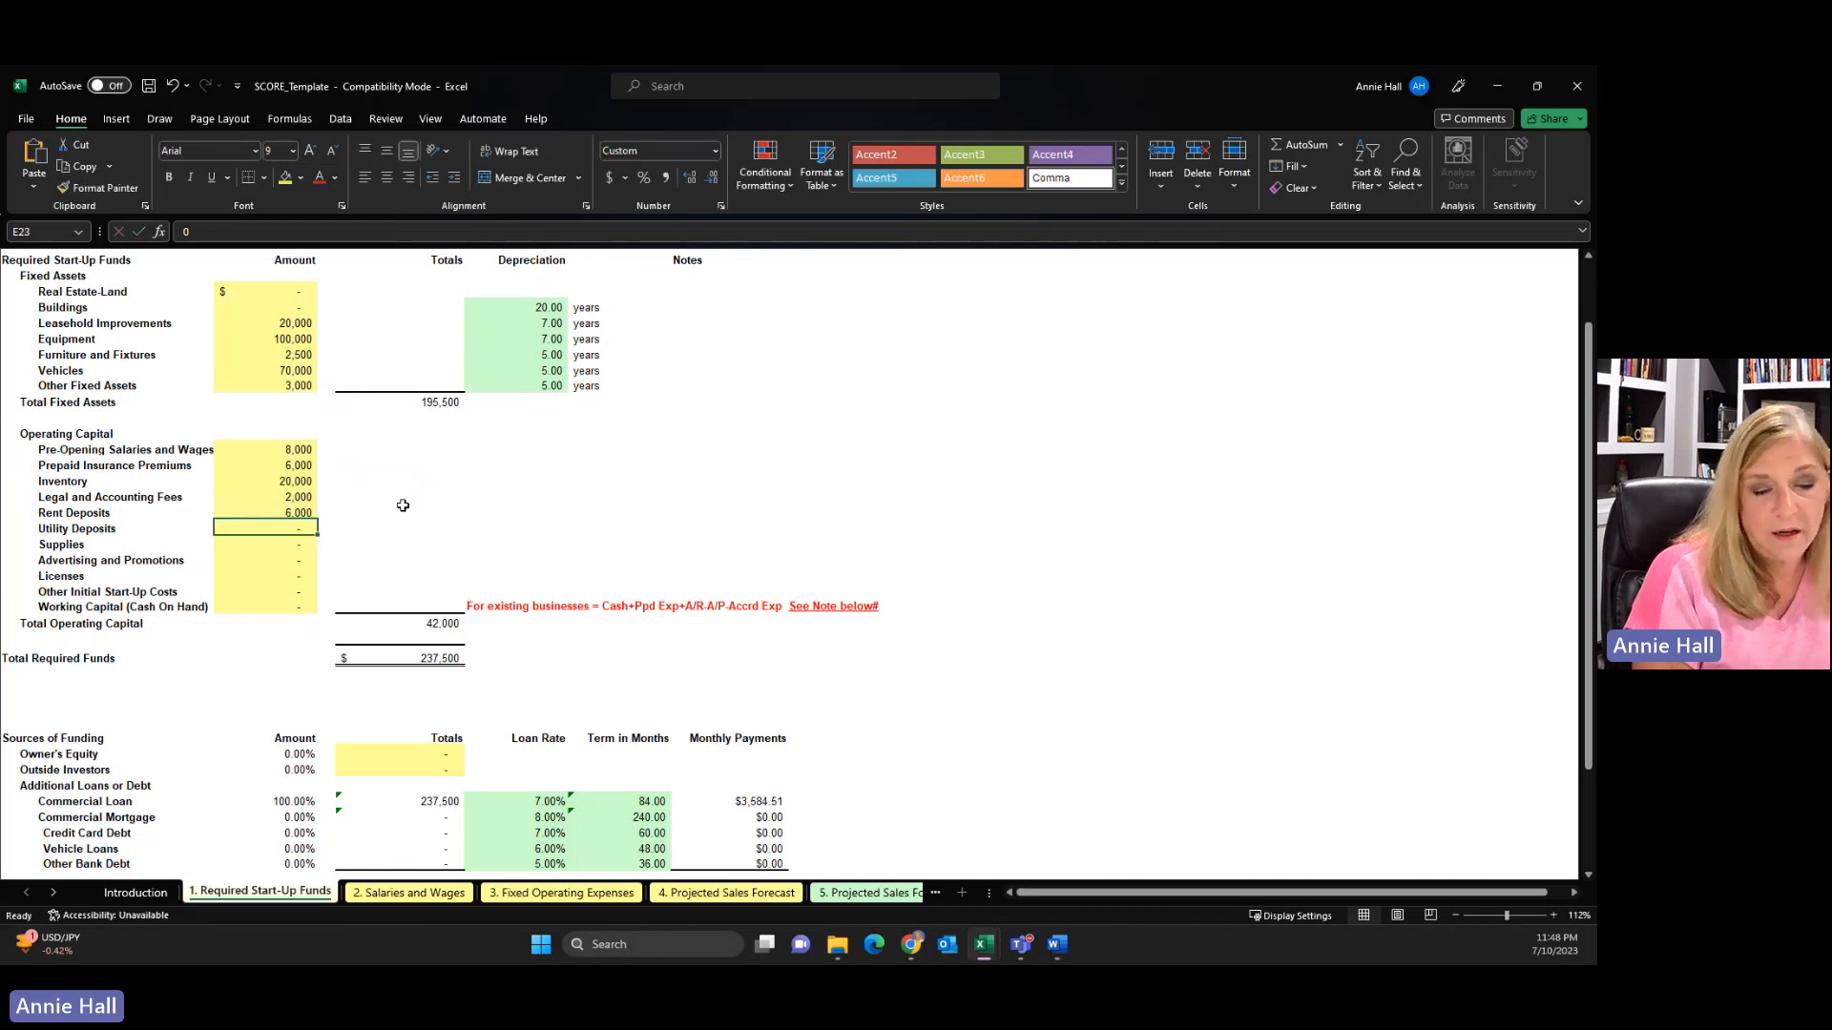
pyautogui.write('50')
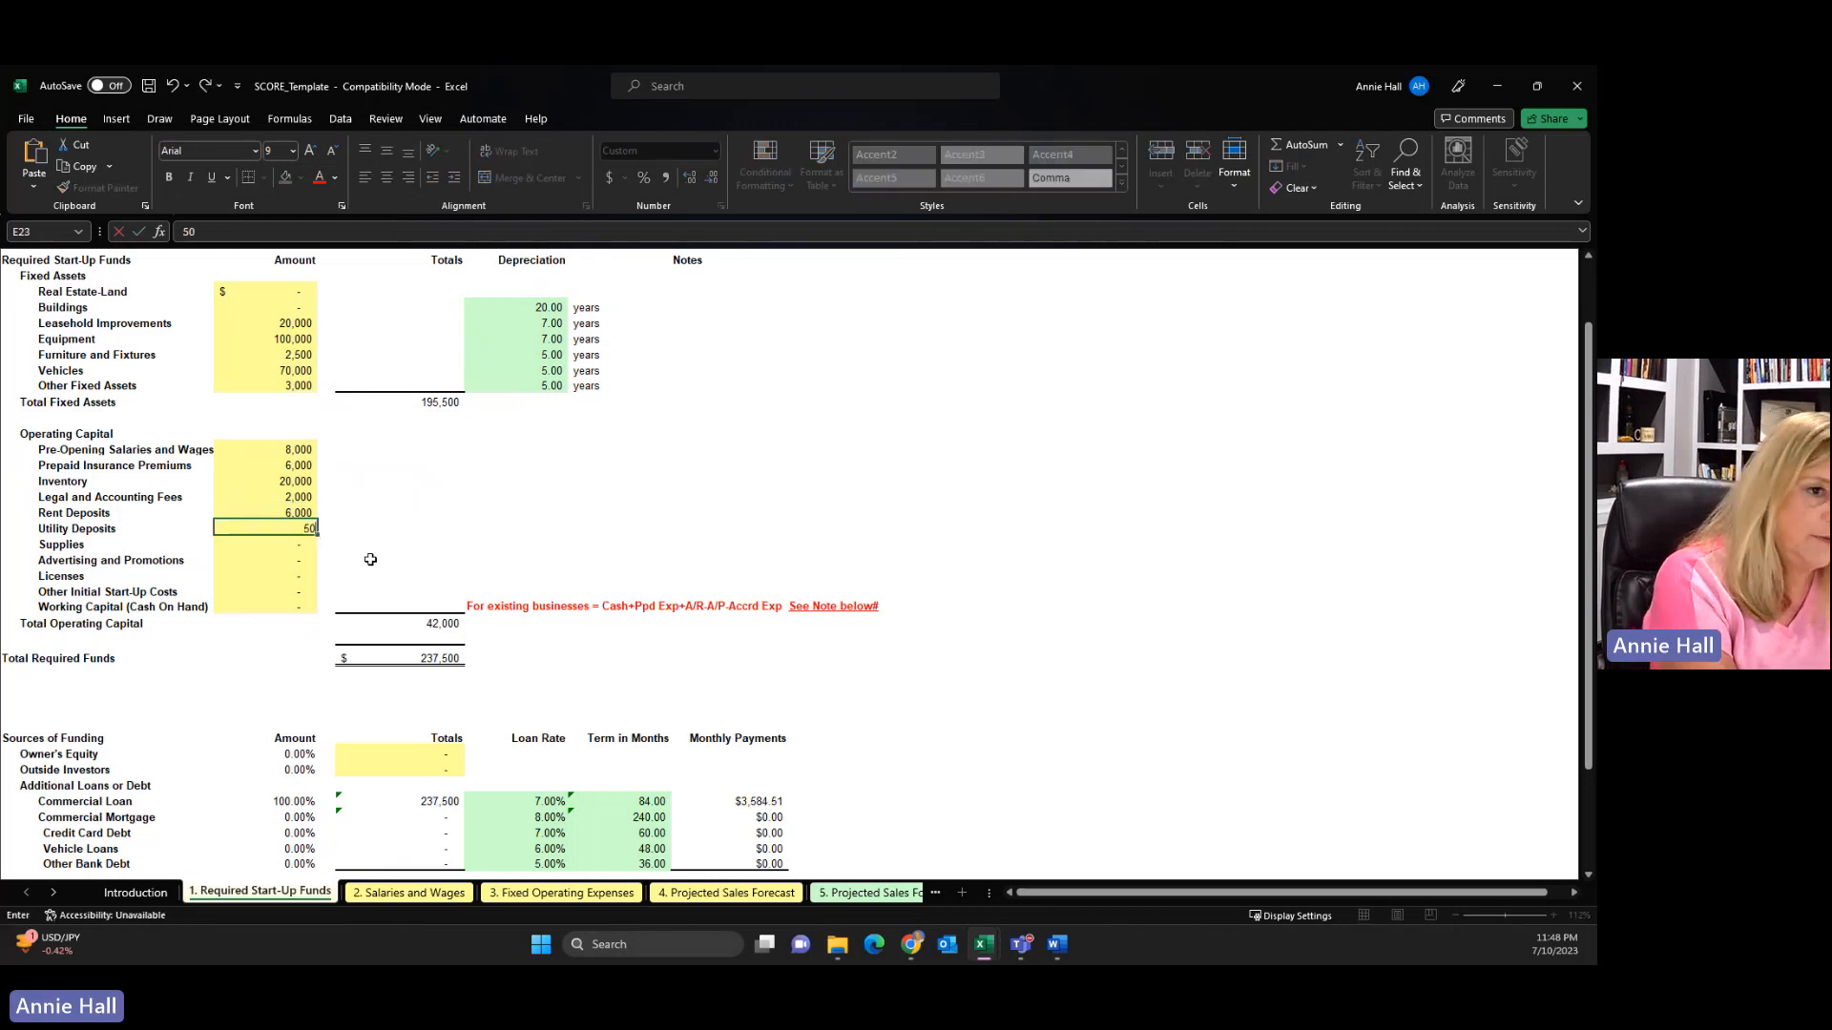
pyautogui.write('0')
pyautogui.press('Return')
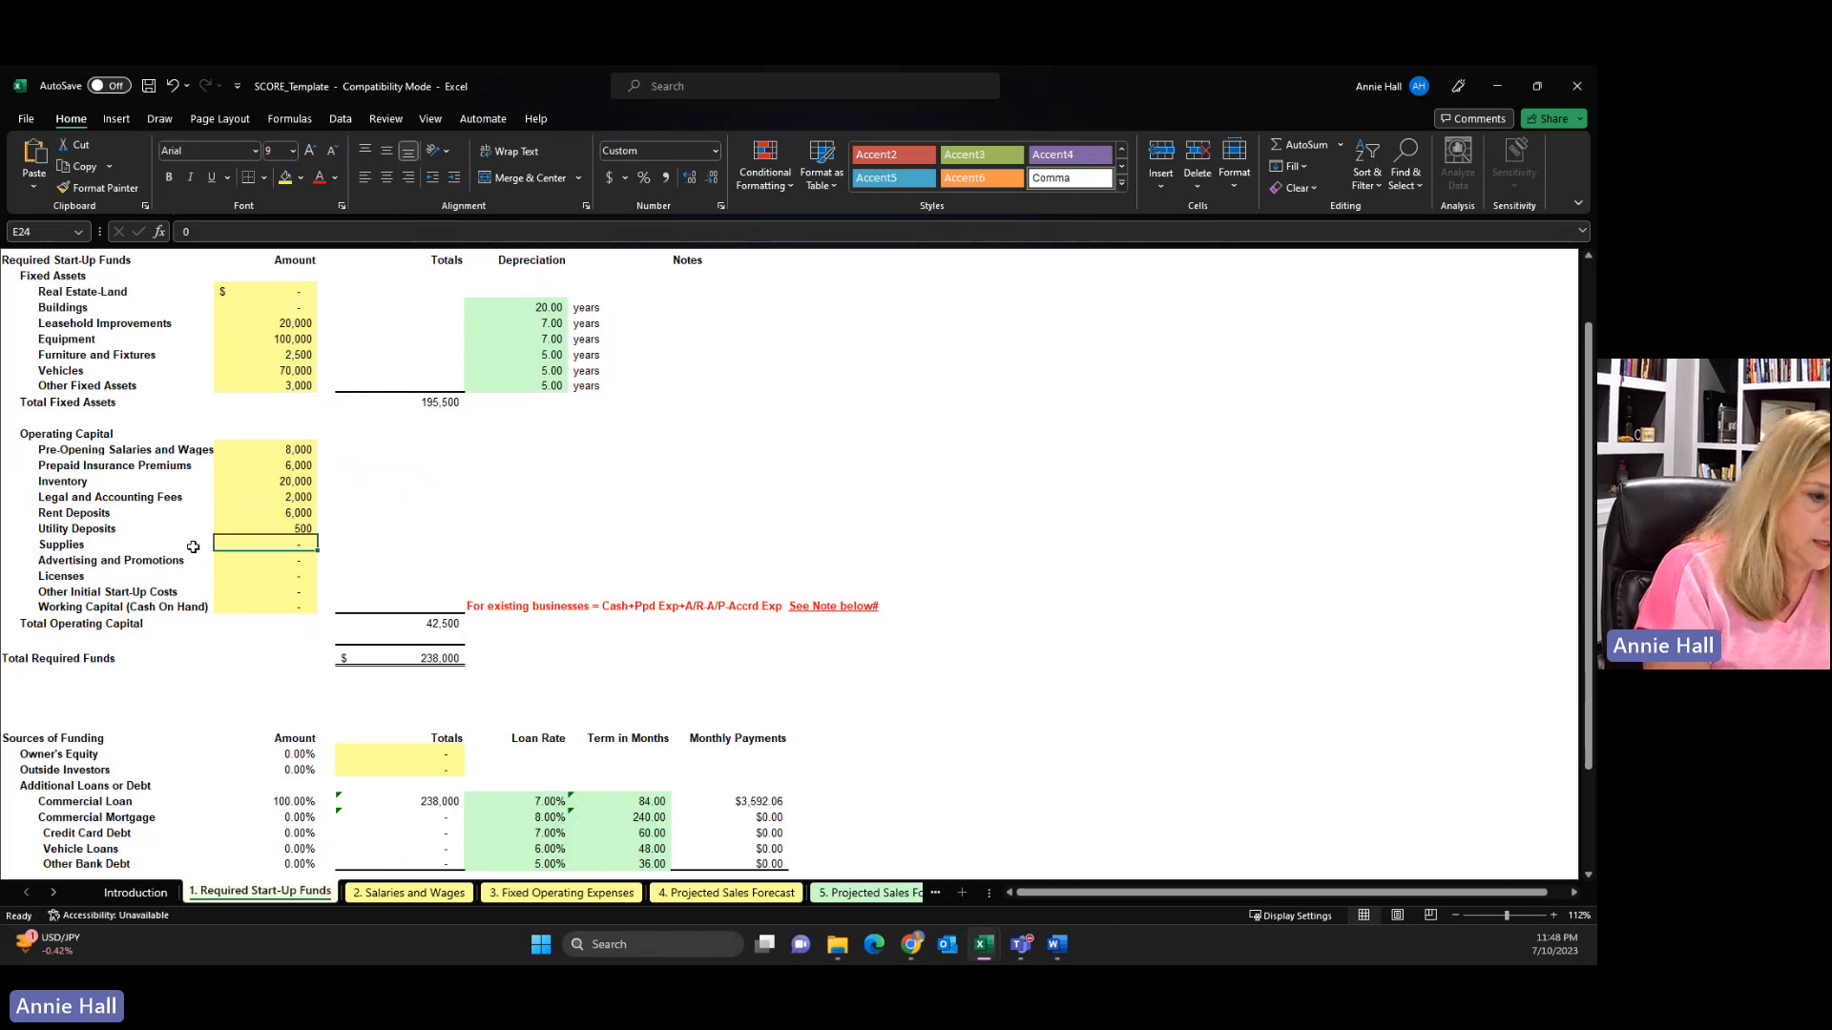
# Enter 500 for Supplies and 2,000 for Advertising and Promotions in the Operating Capital amounts
pyautogui.write('500')
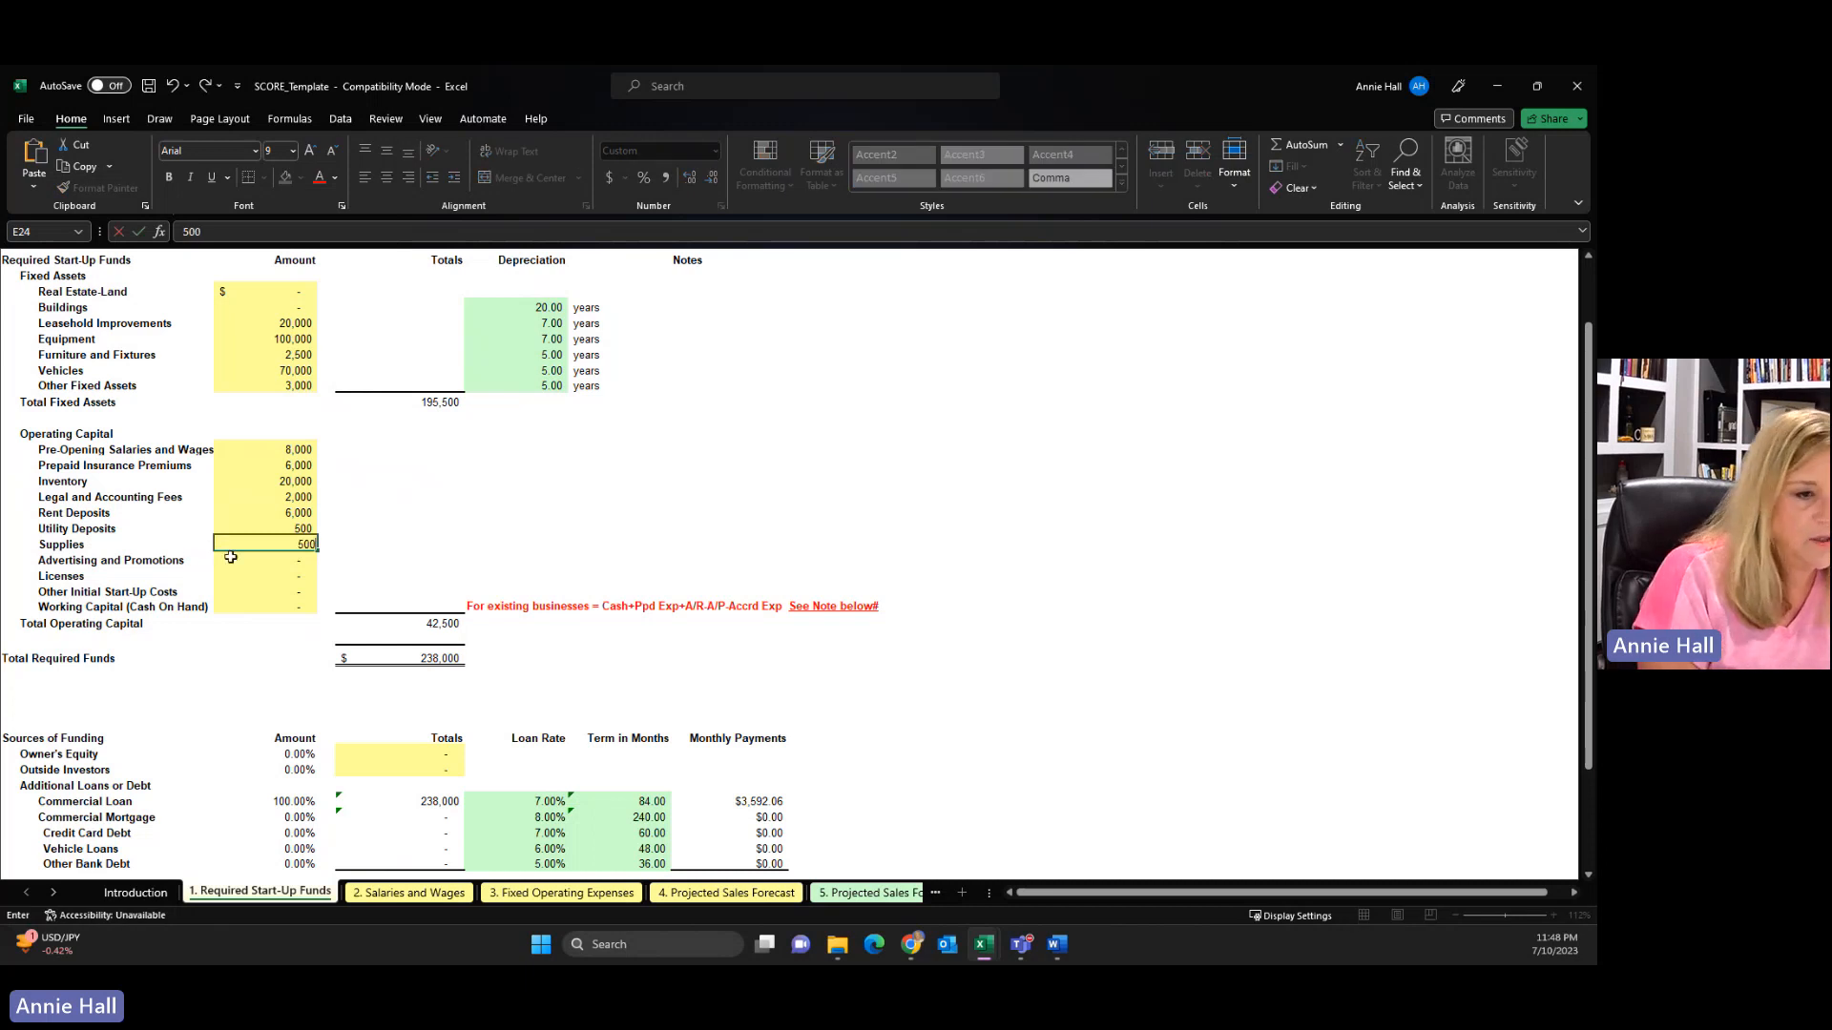
pyautogui.press('Return')
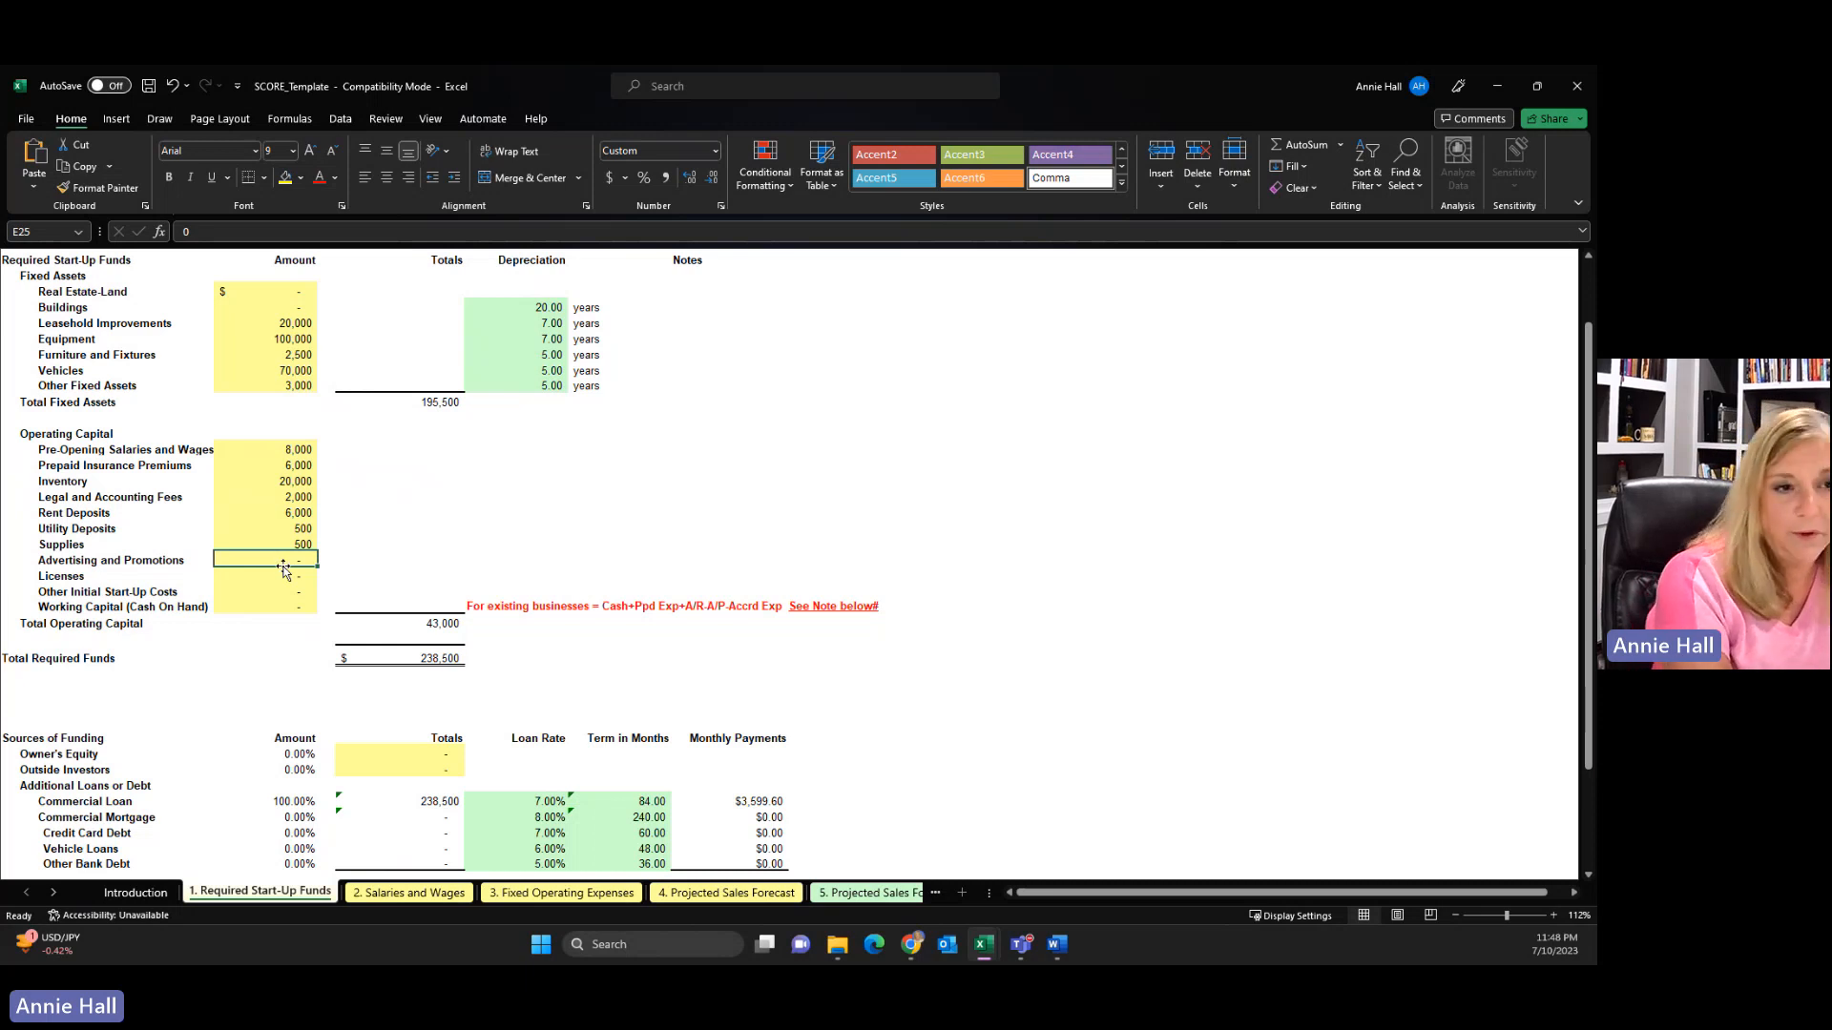
pyautogui.write('200')
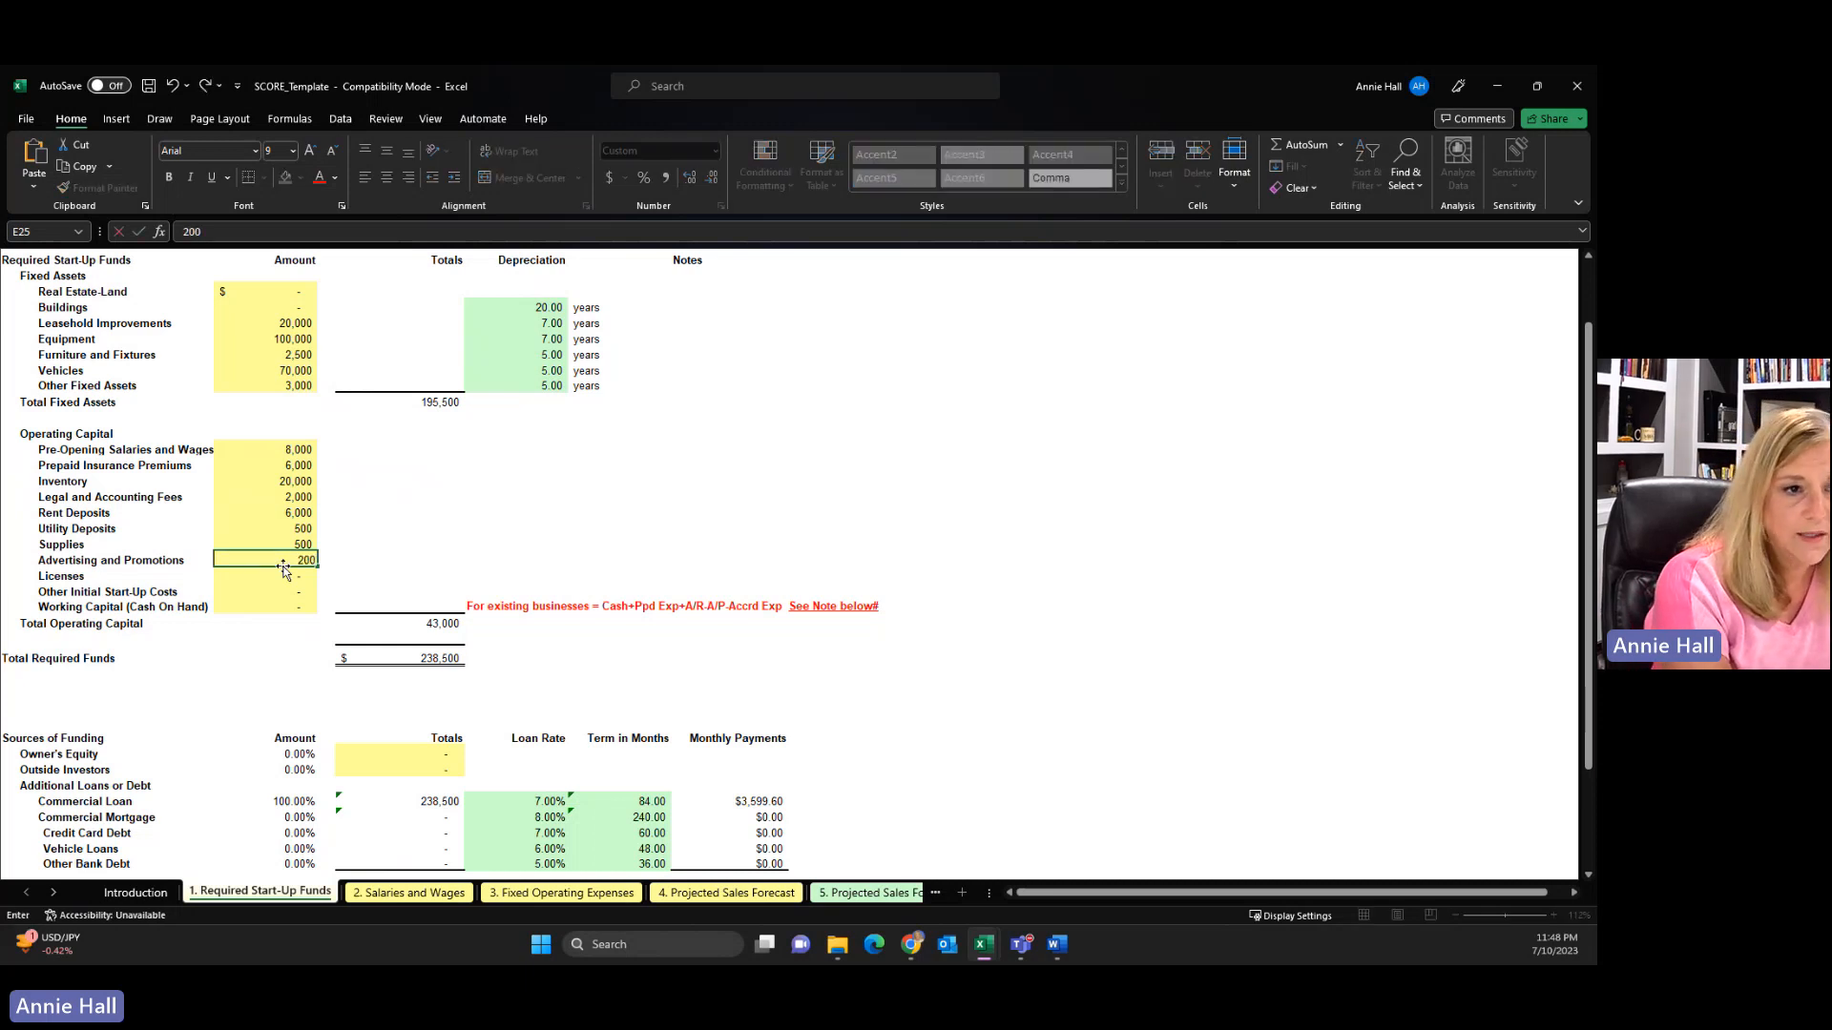
pyautogui.write('0')
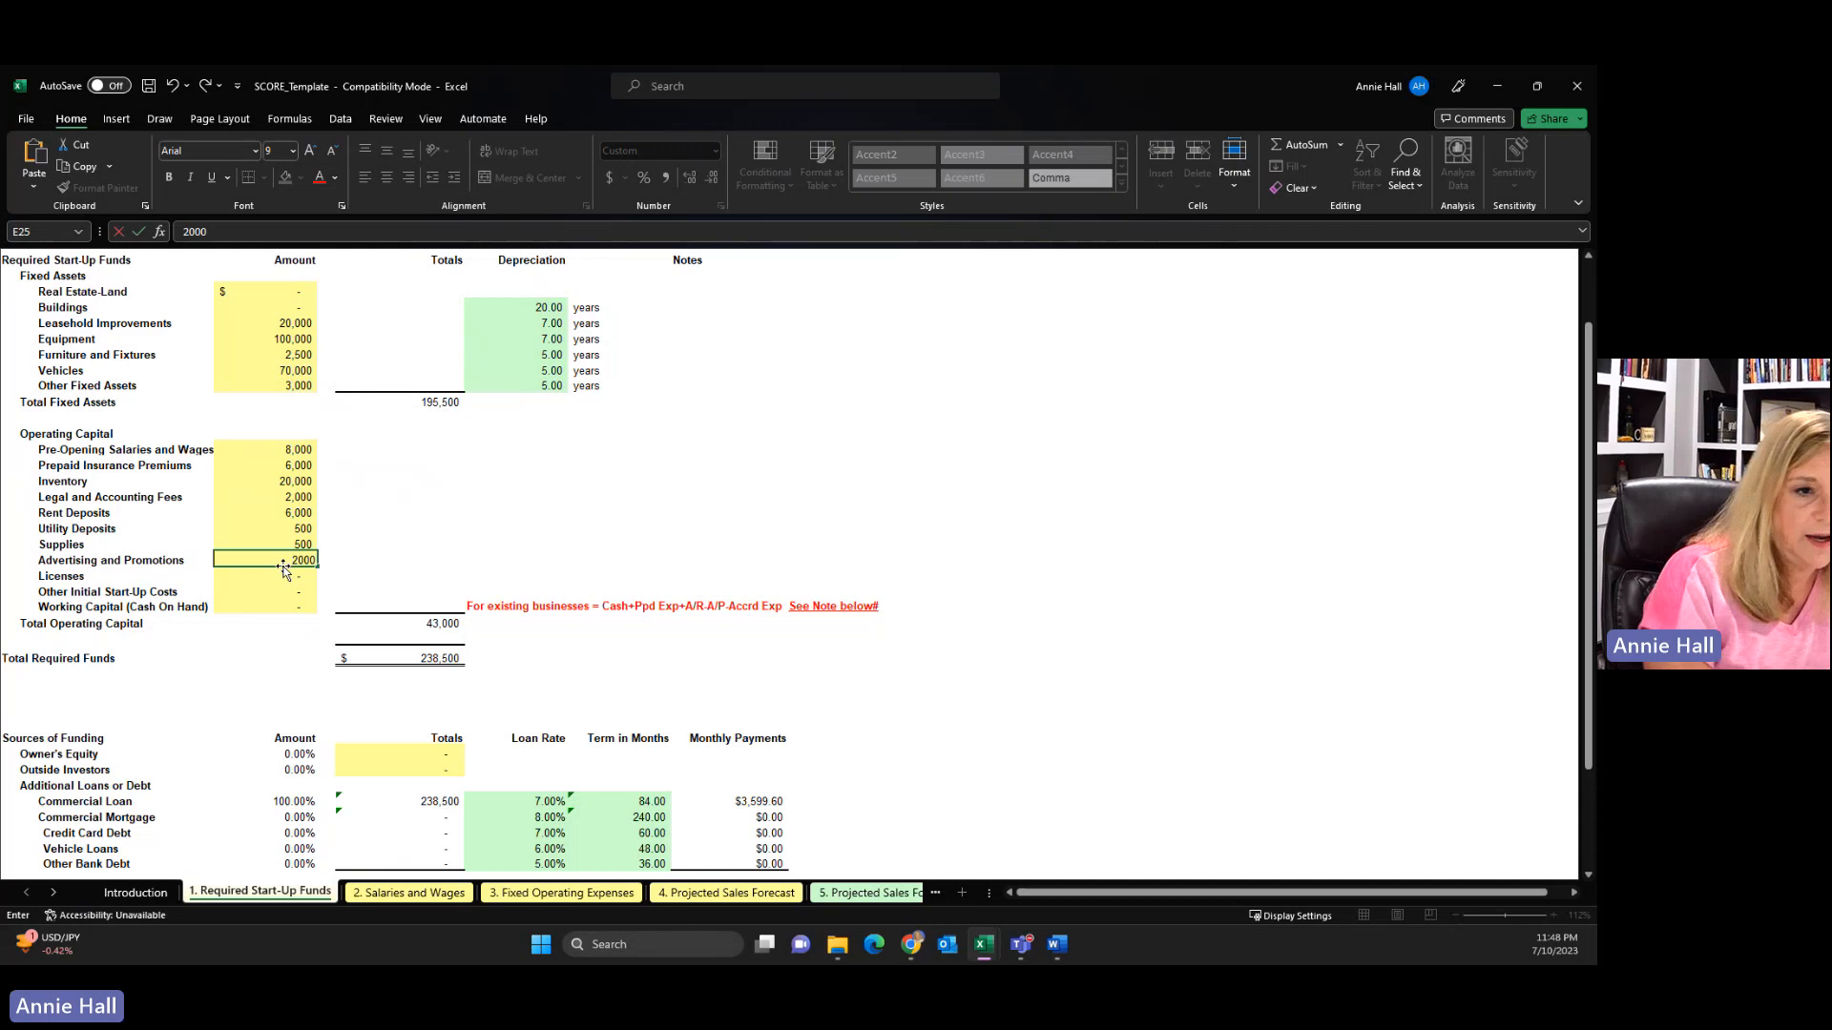
pyautogui.click(355, 543)
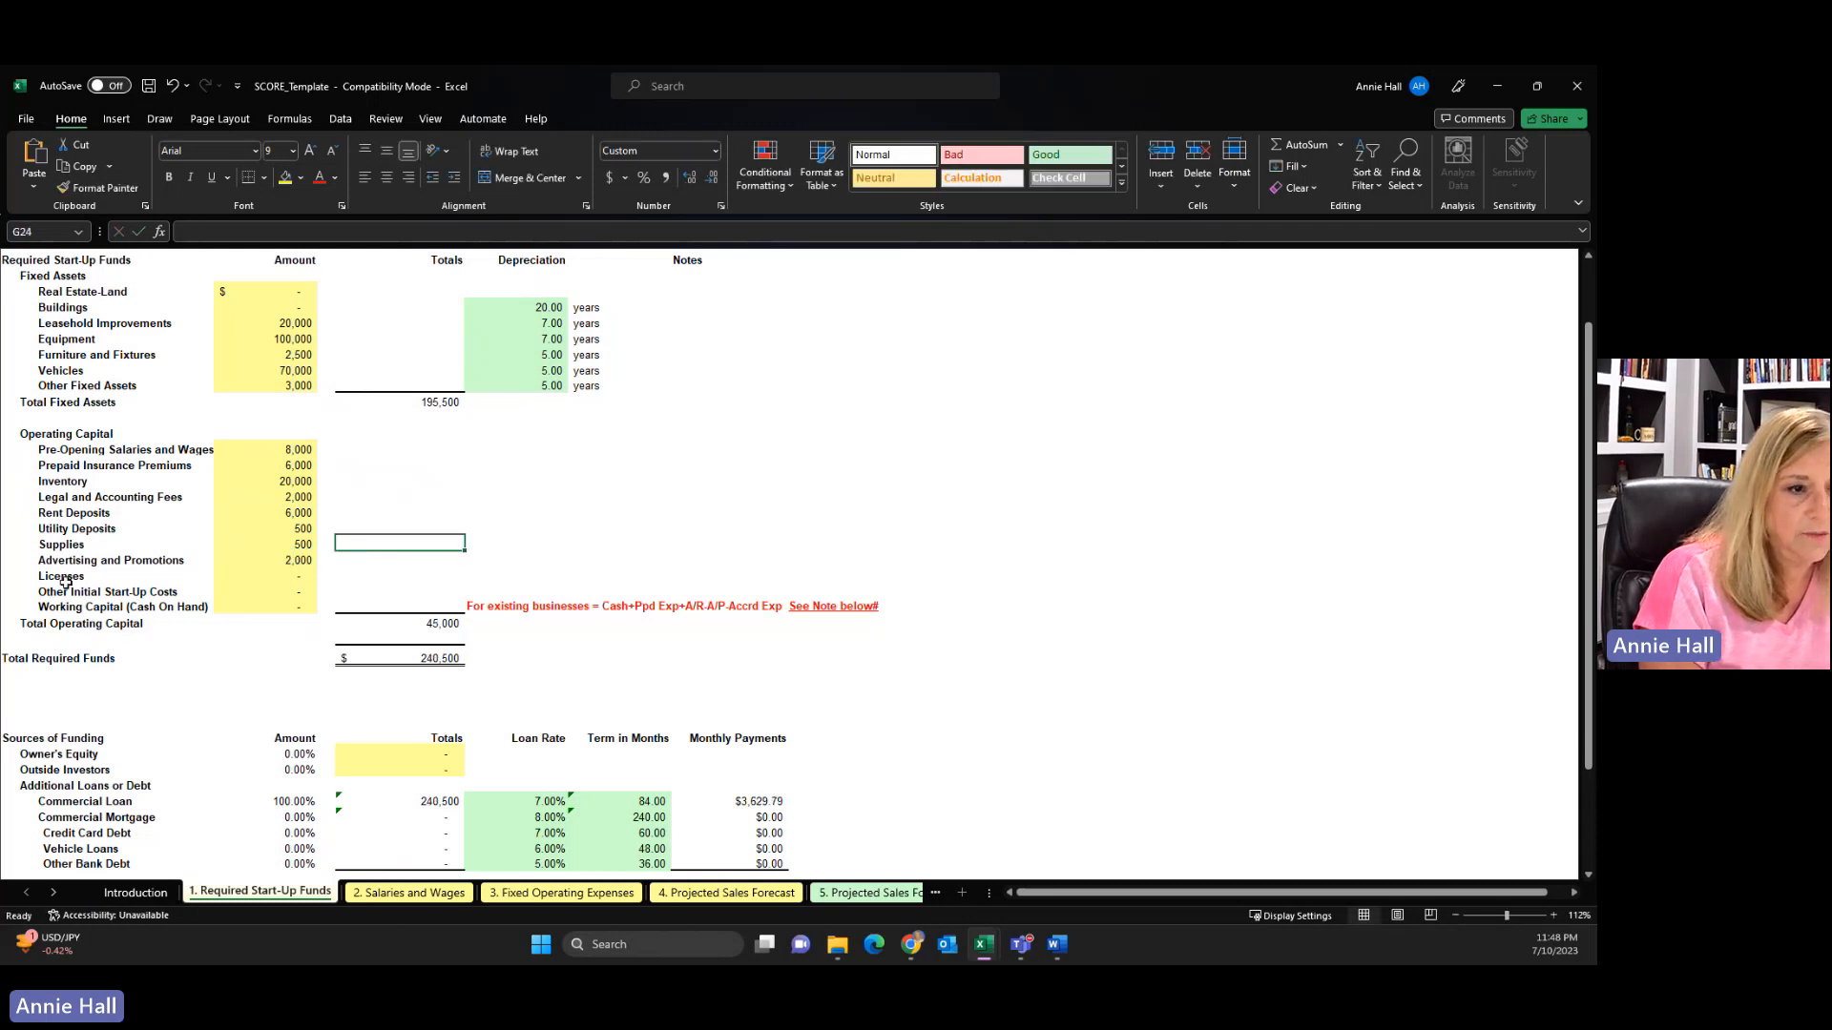
# Set the Licenses amount under Operating Capital to 100
pyautogui.click(304, 576)
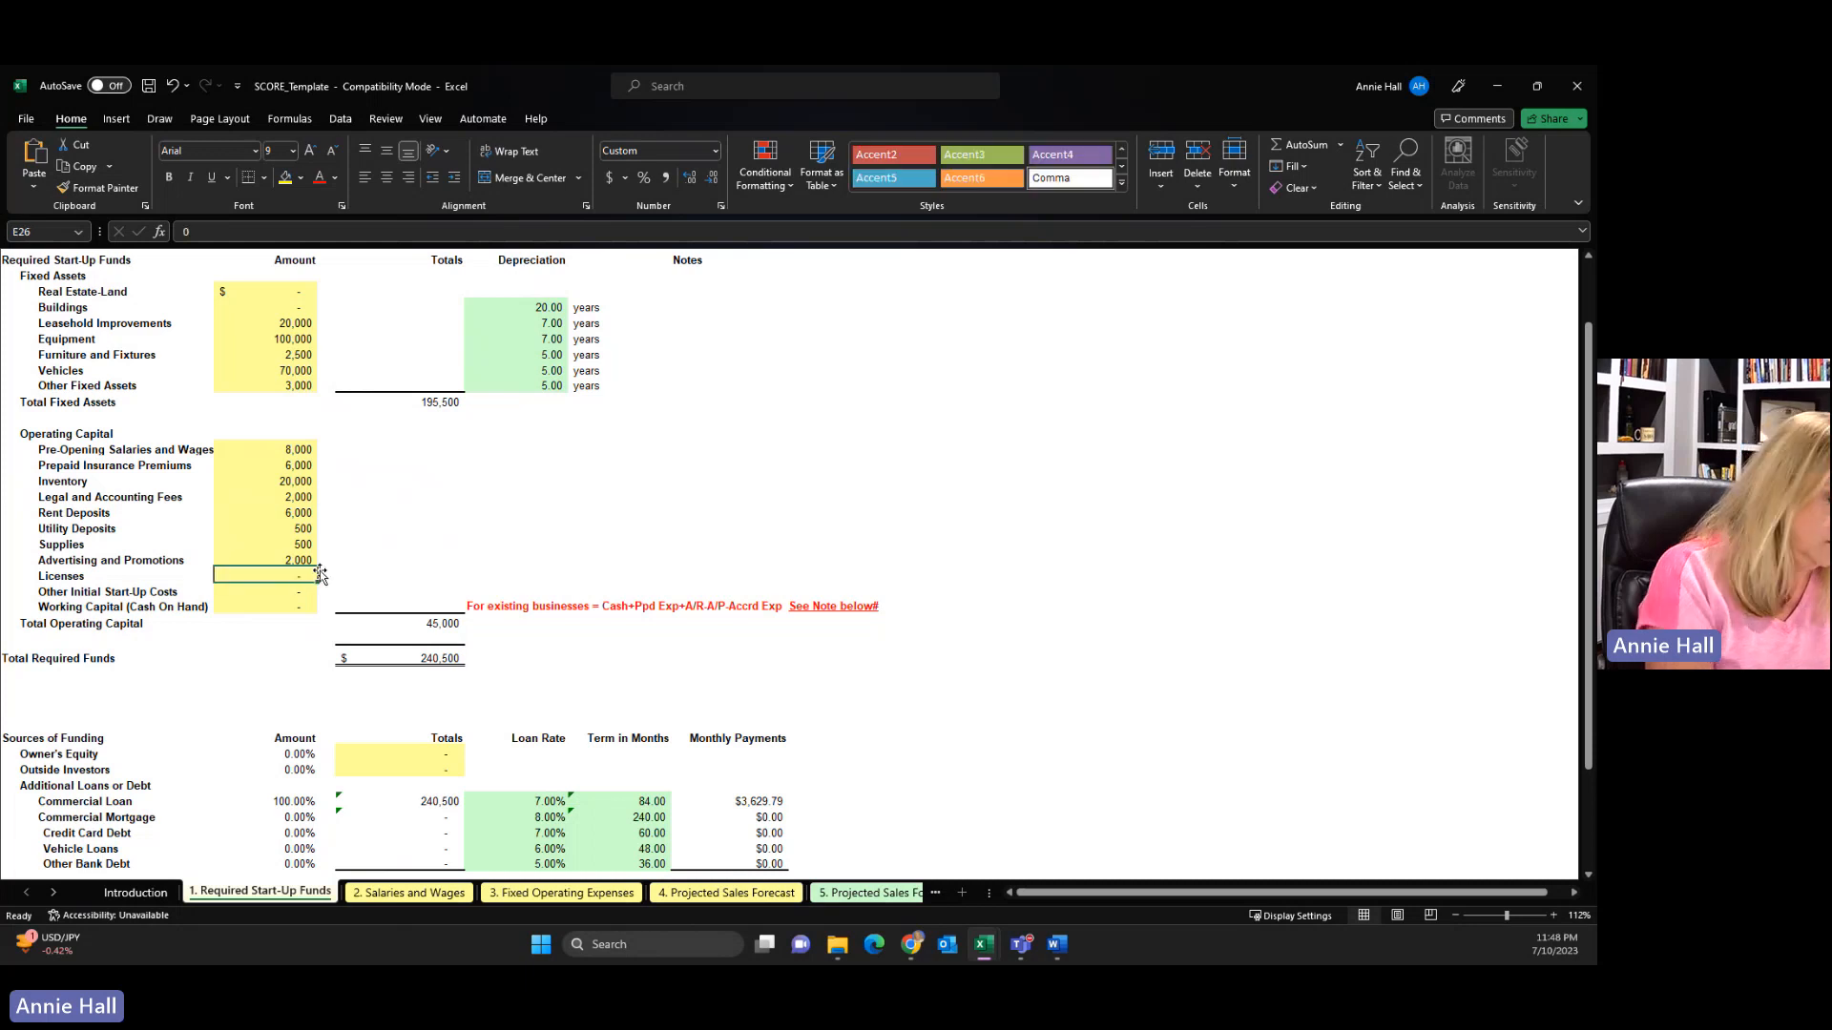
pyautogui.write('100')
pyautogui.click(343, 544)
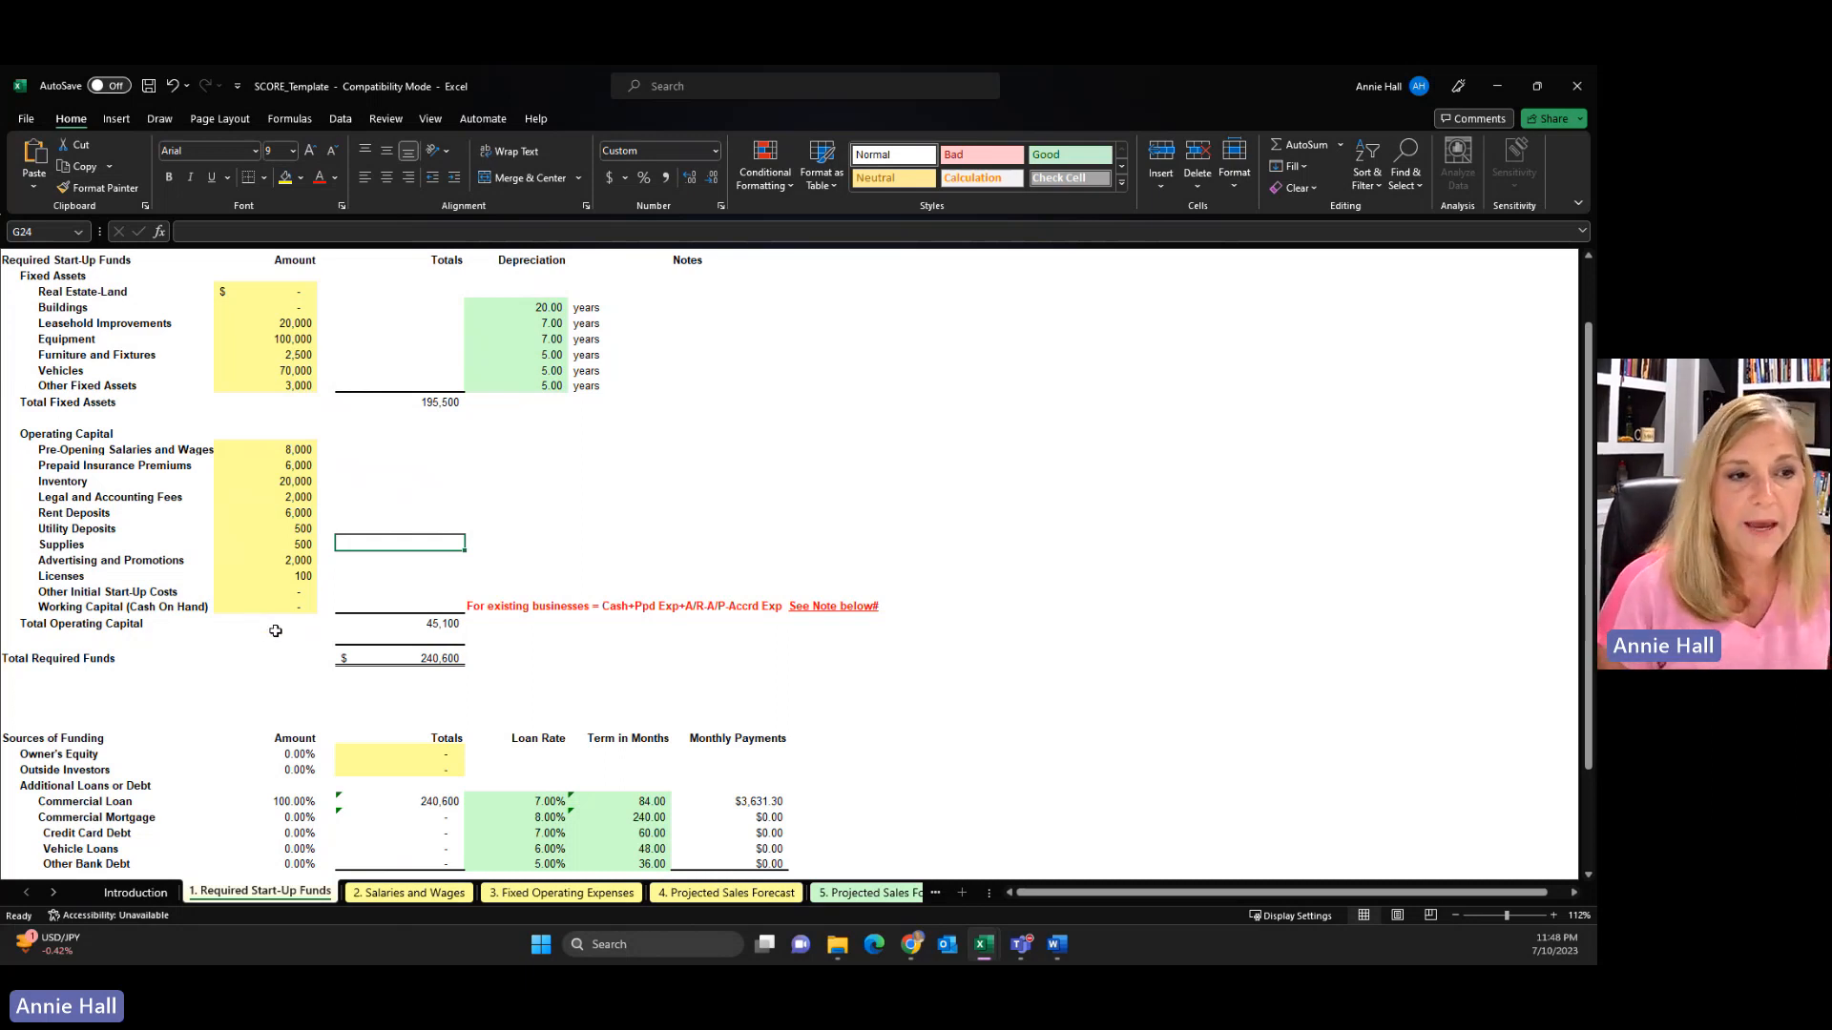
pyautogui.scroll(1, 275, 630)
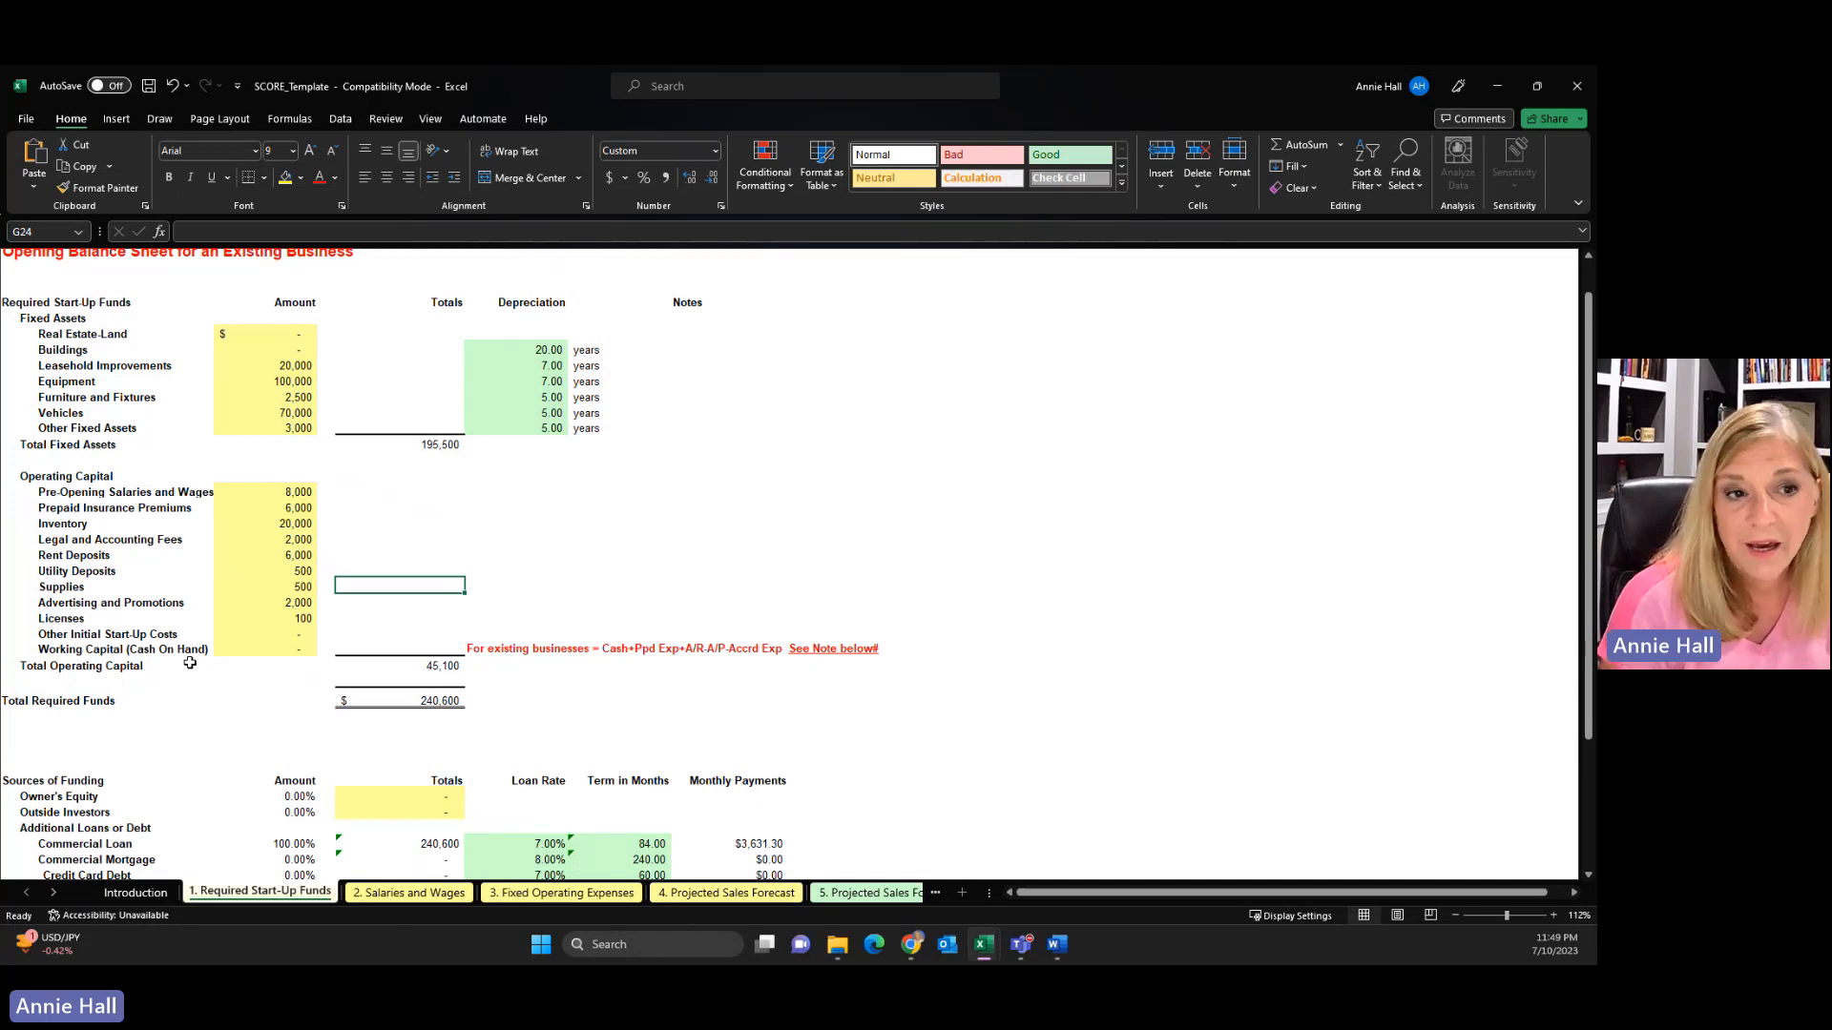
# Set the Working Capital (Cash On Hand) amount under Operating Capital to 100,000
pyautogui.click(260, 649)
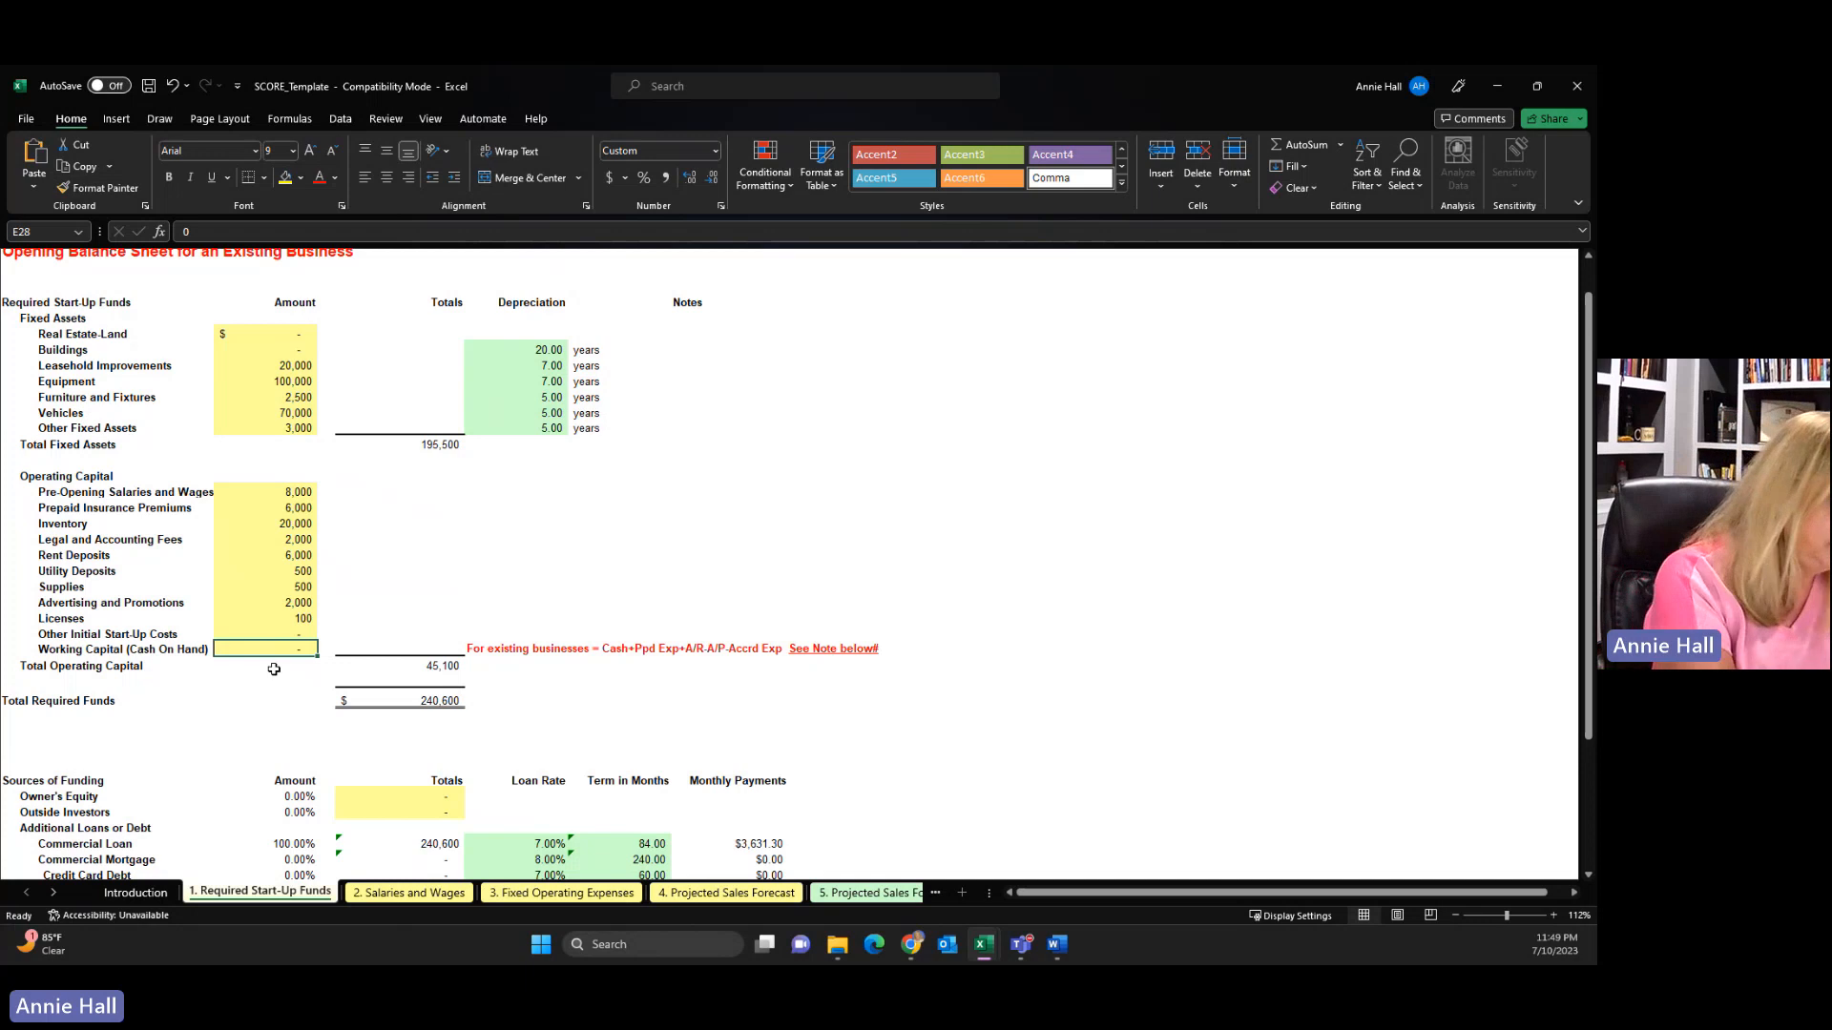
pyautogui.write('1')
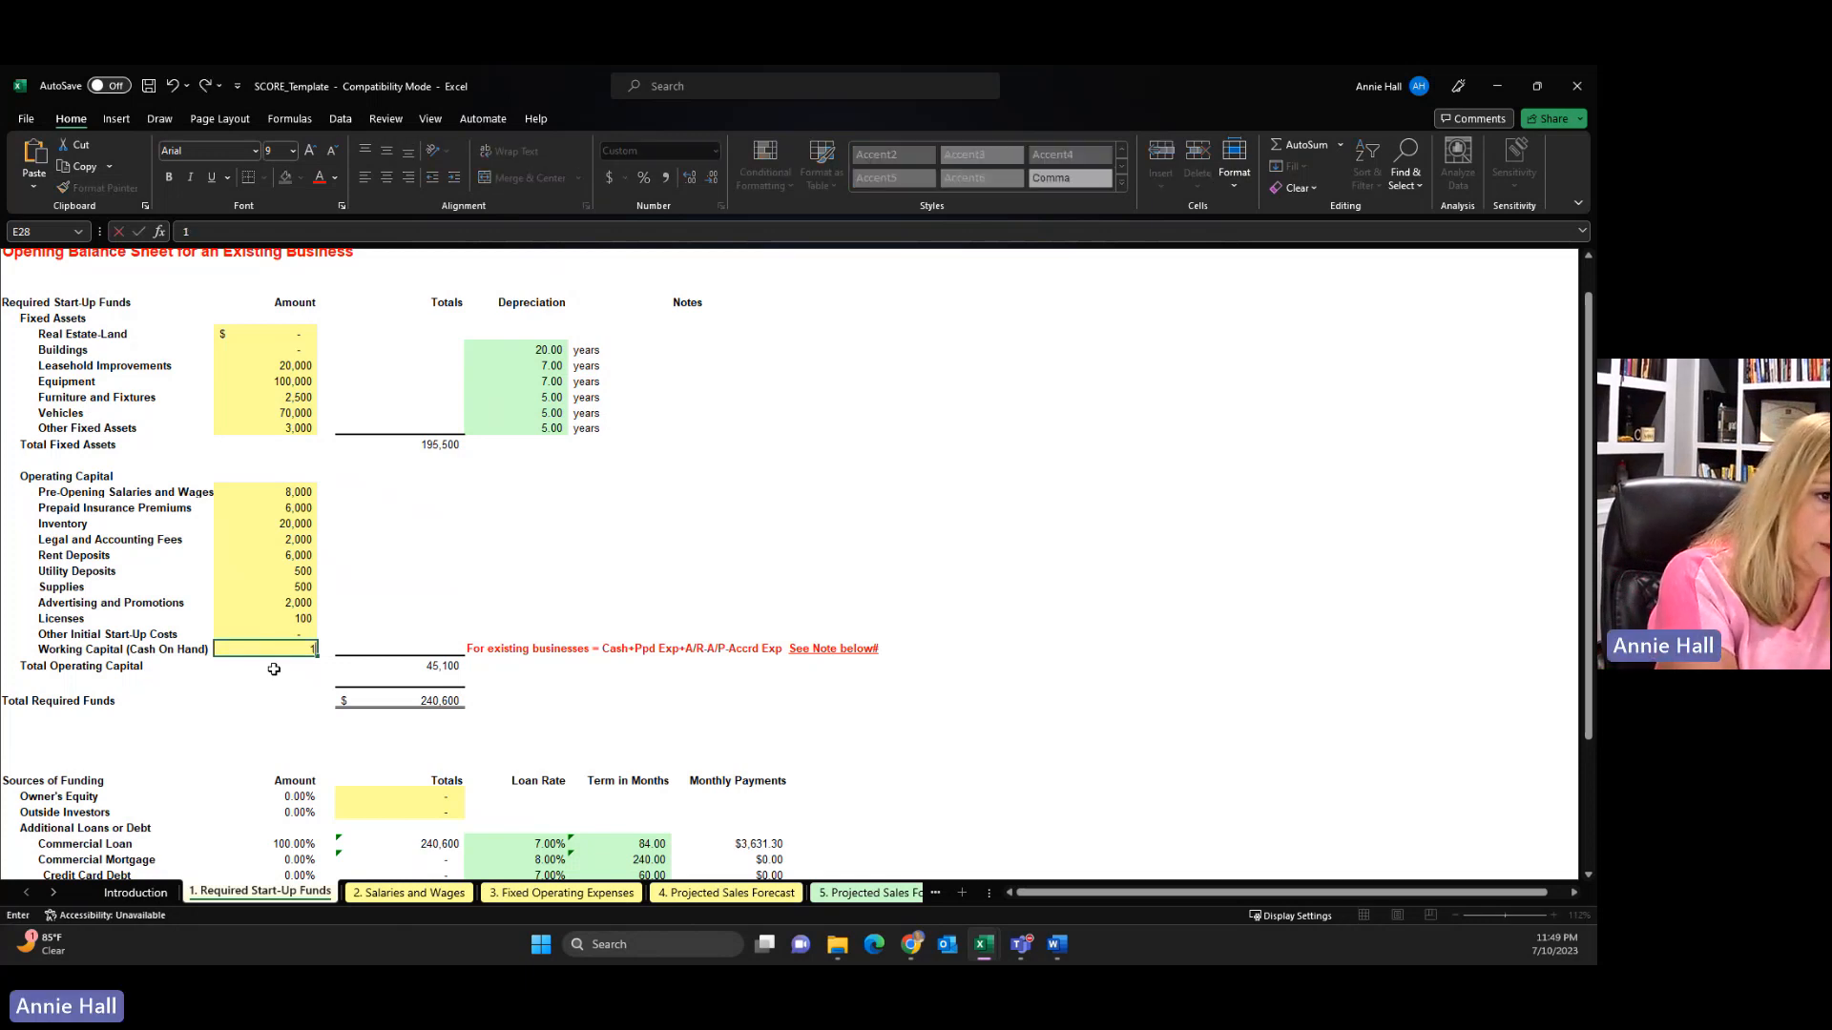
pyautogui.write('00000')
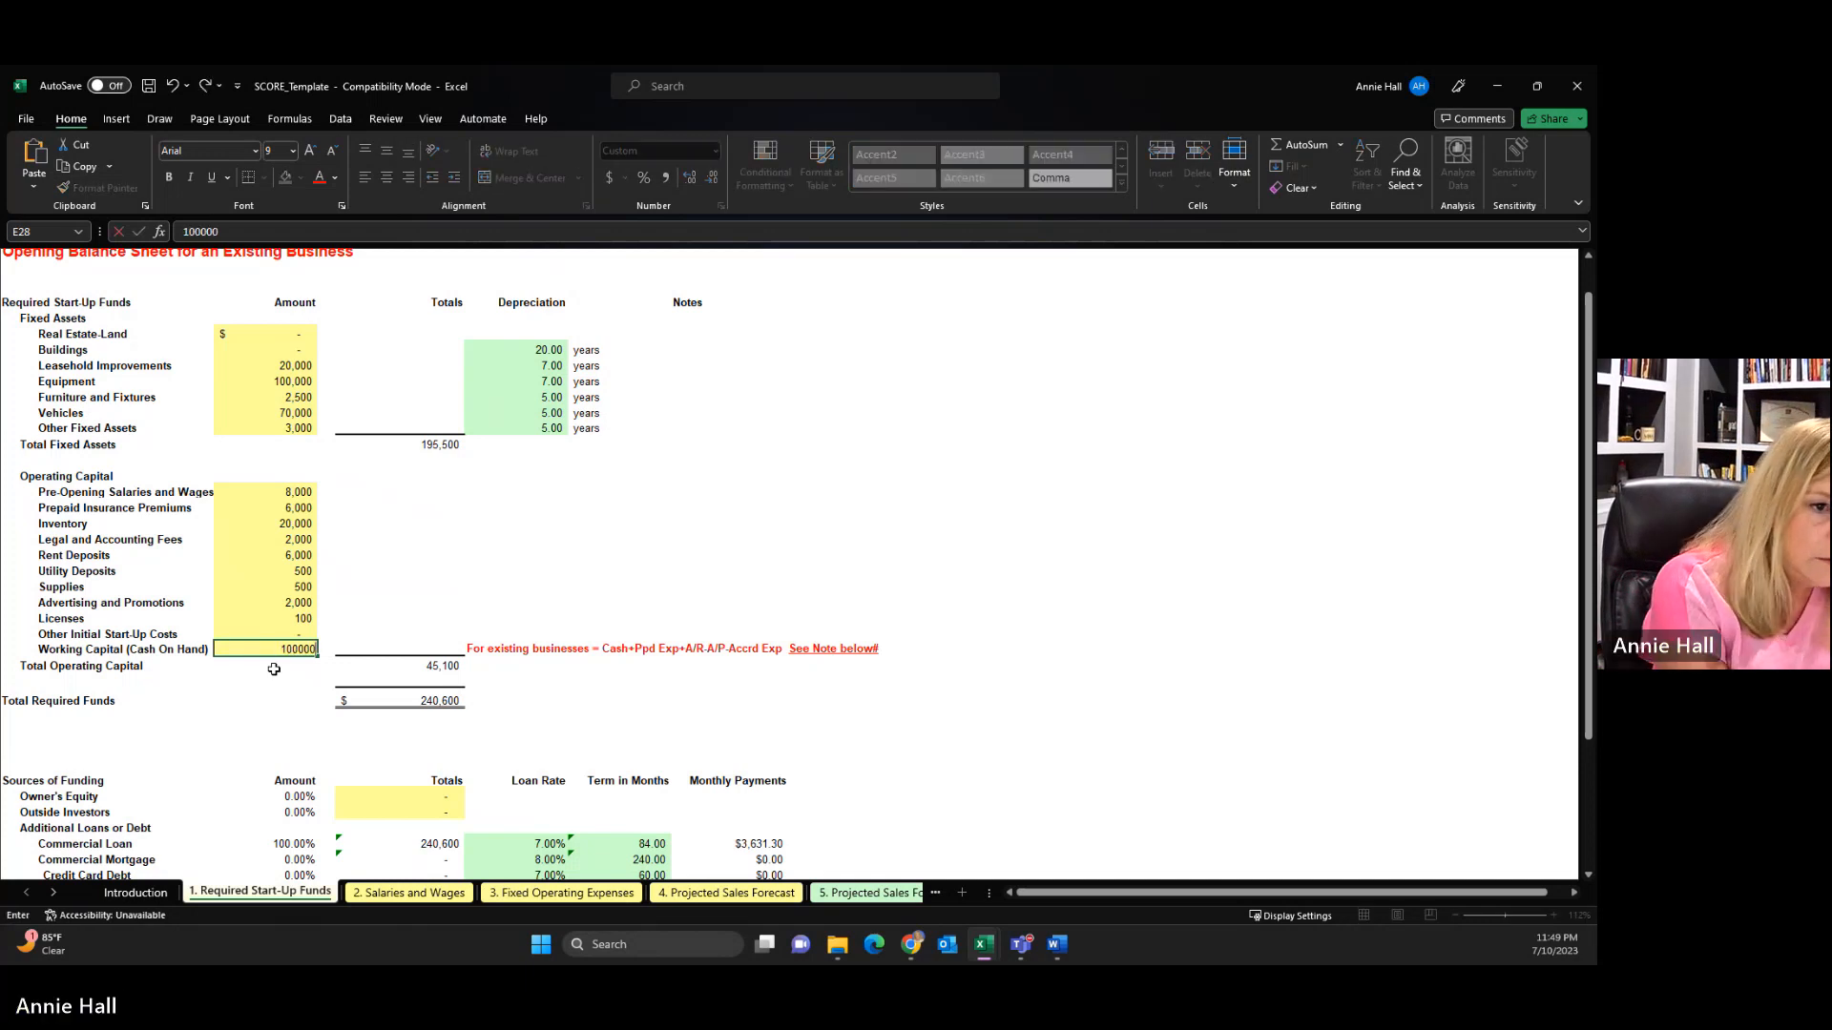
pyautogui.click(399, 619)
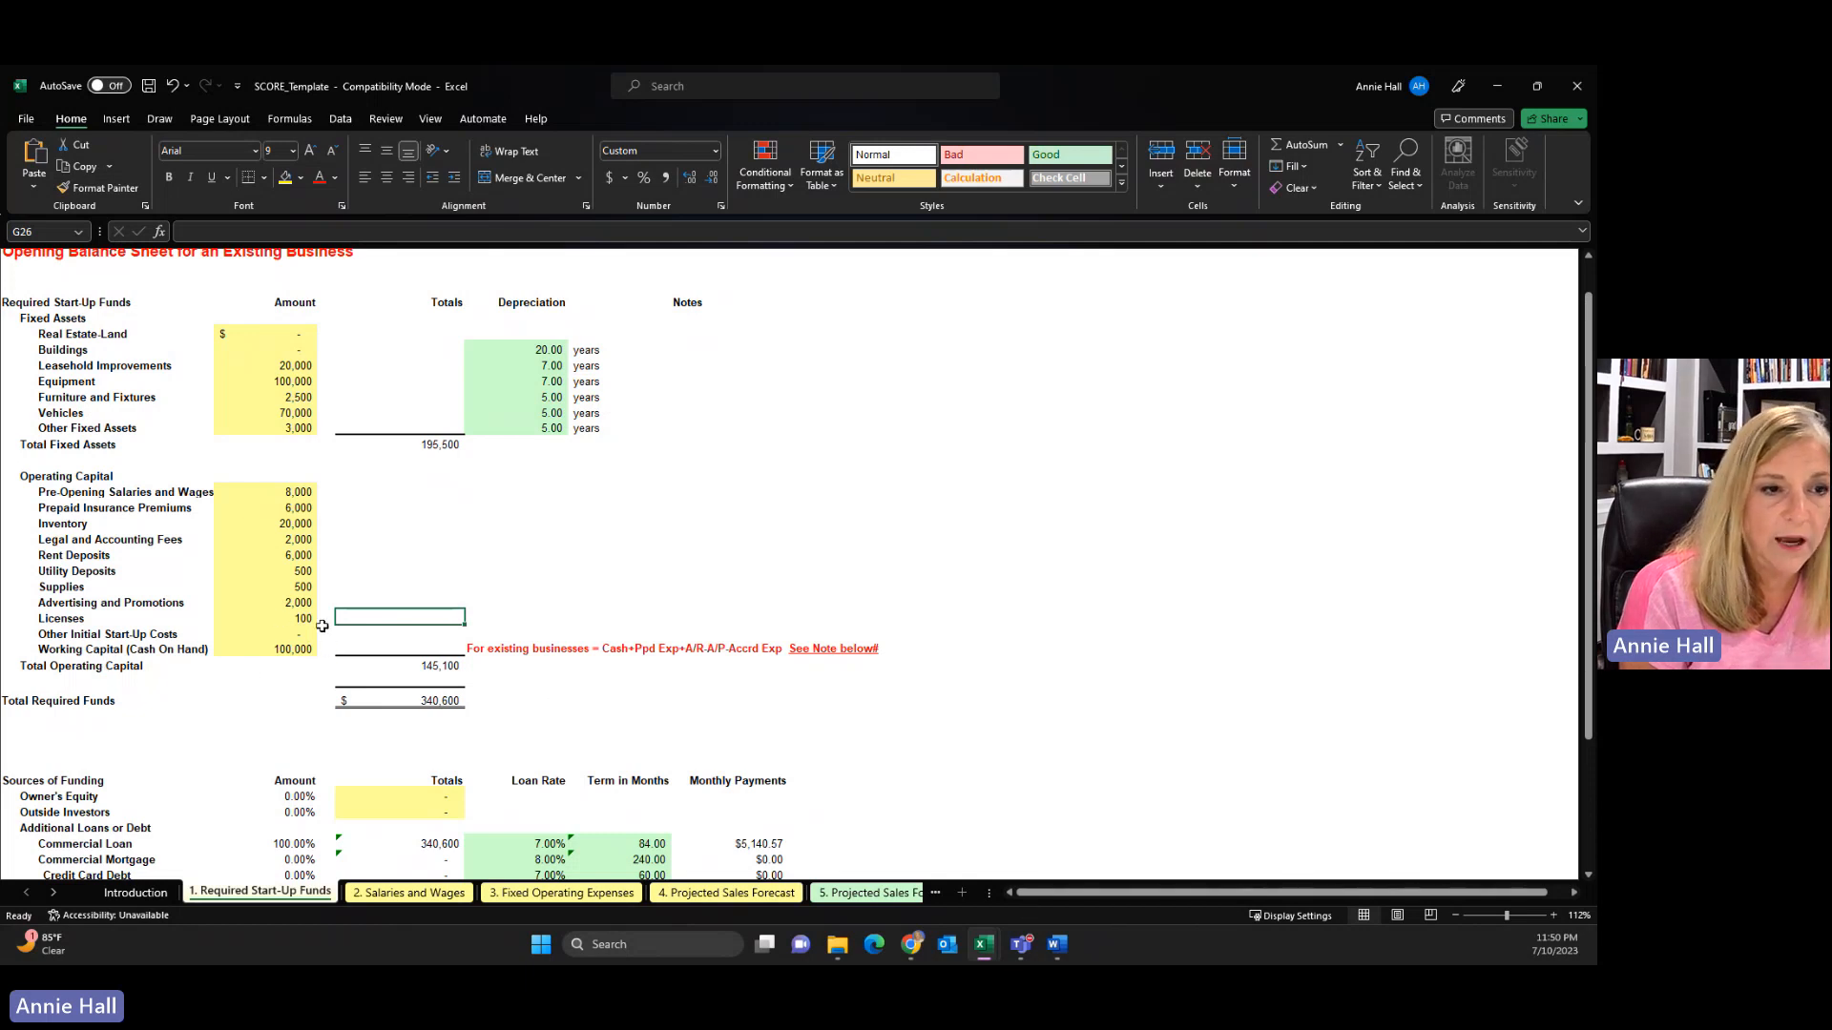
# Clear the formula from the Commercial Loan total under Sources of Funding
pyautogui.scroll(-1, 921, 458)
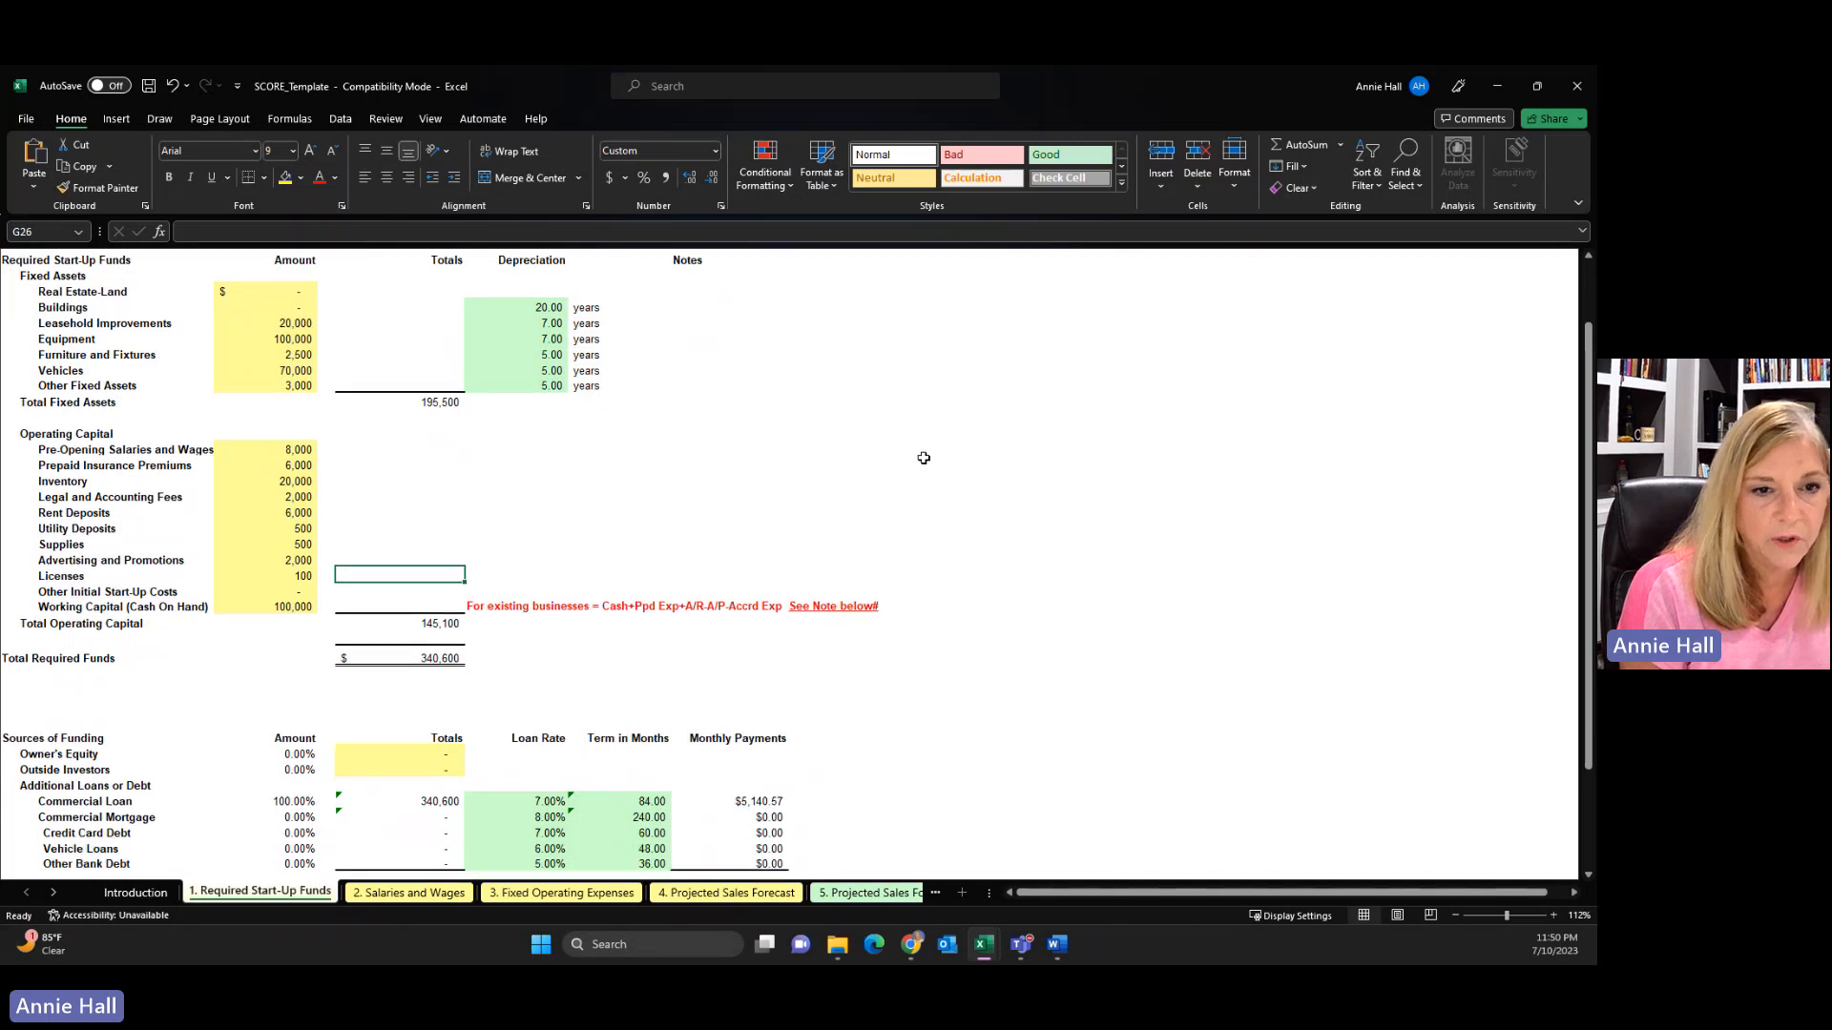
pyautogui.scroll(-2, 993, 474)
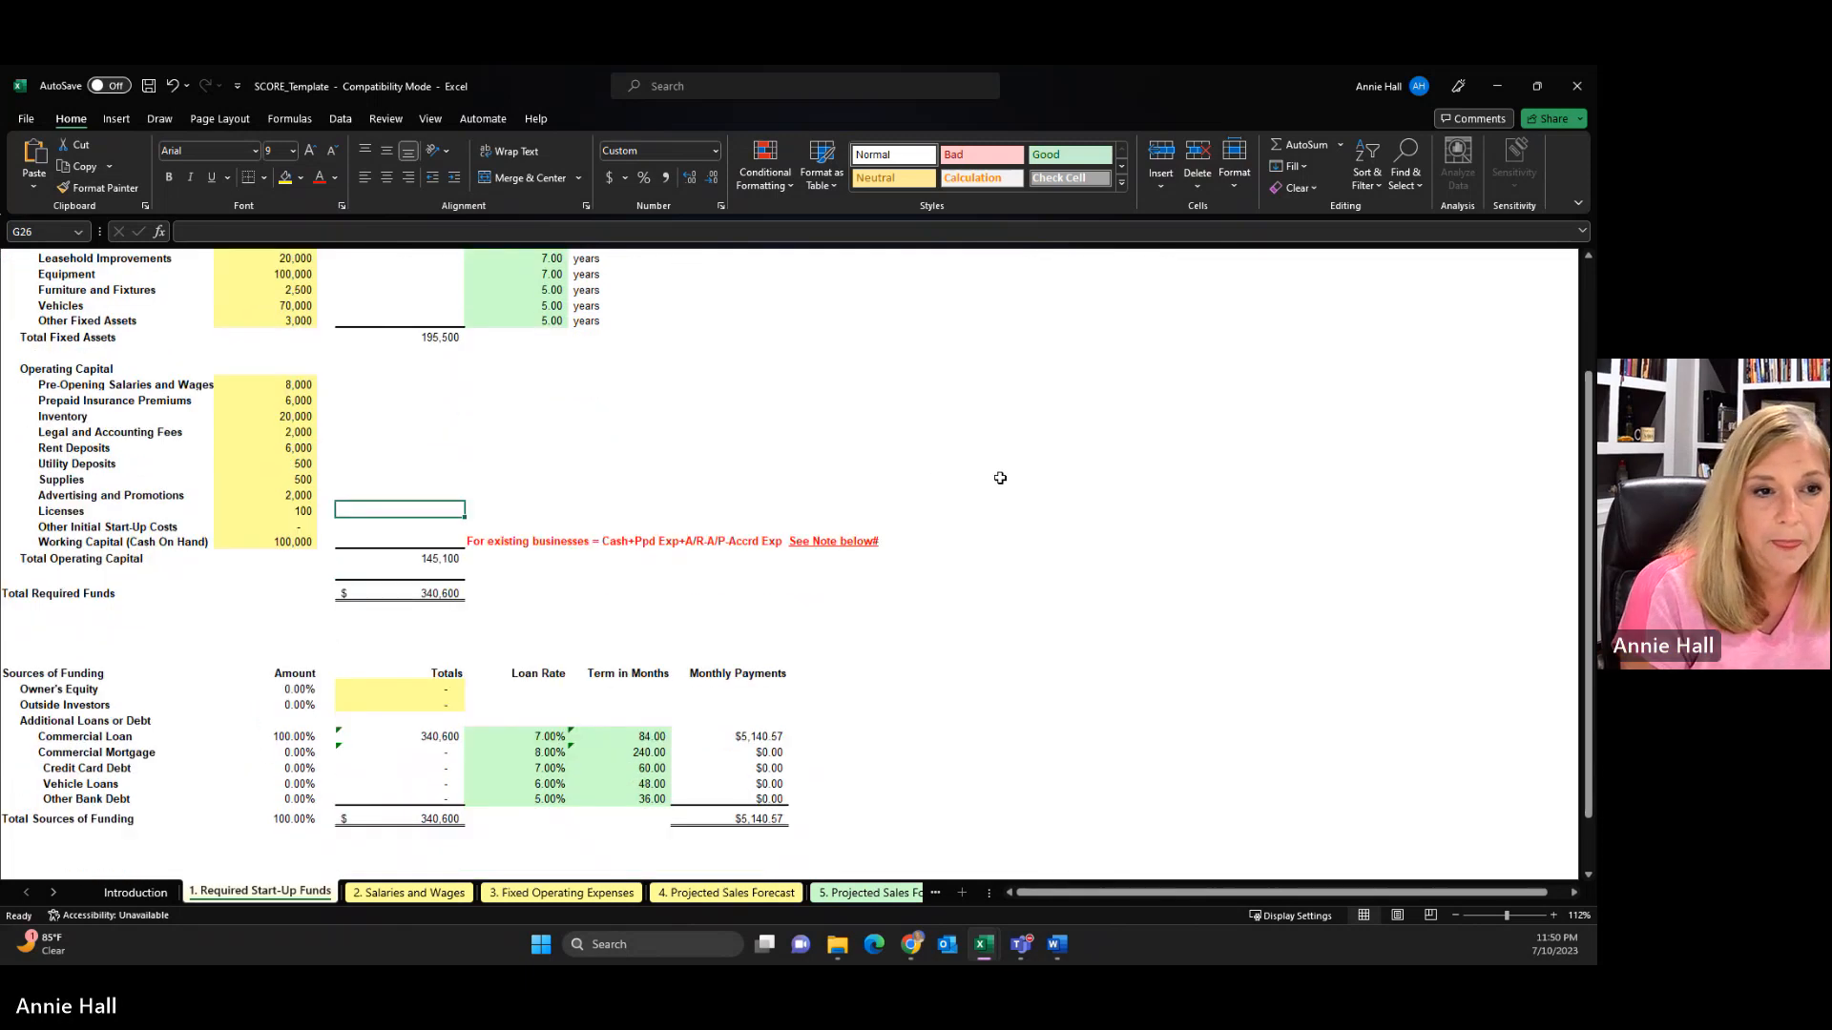
pyautogui.scroll(-1, 999, 475)
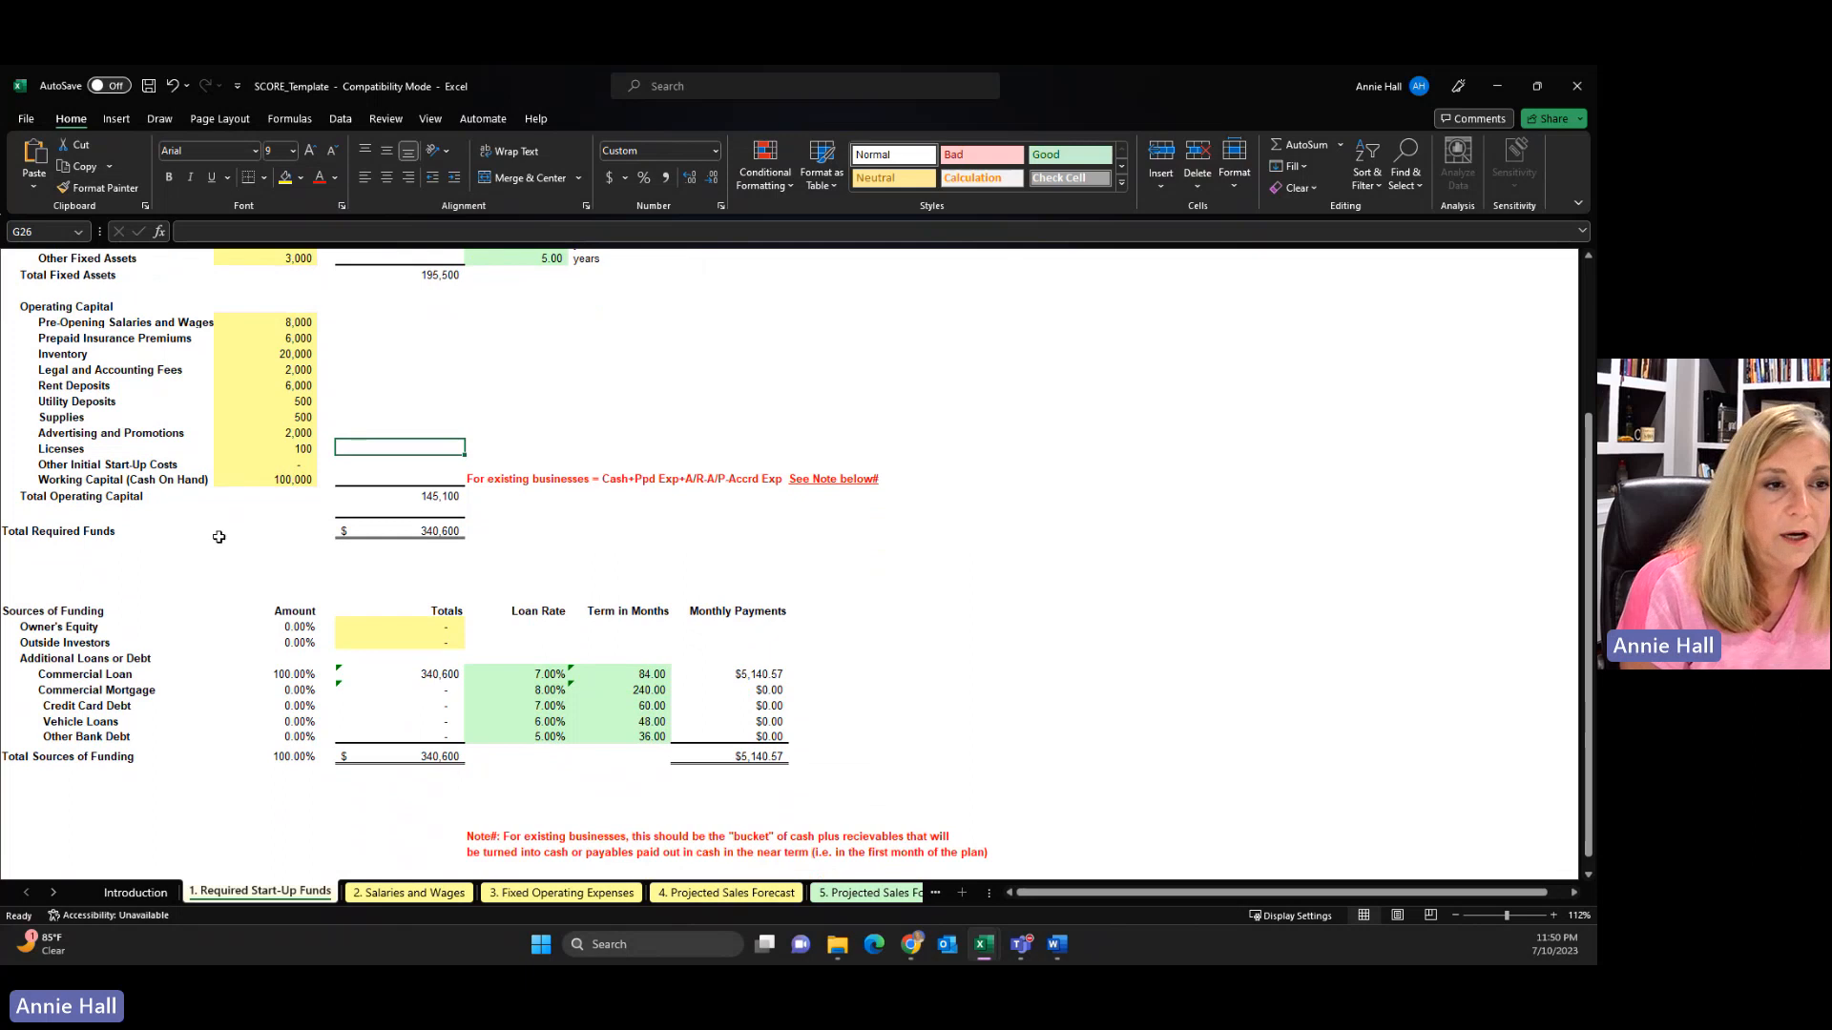
pyautogui.scroll(2, 220, 539)
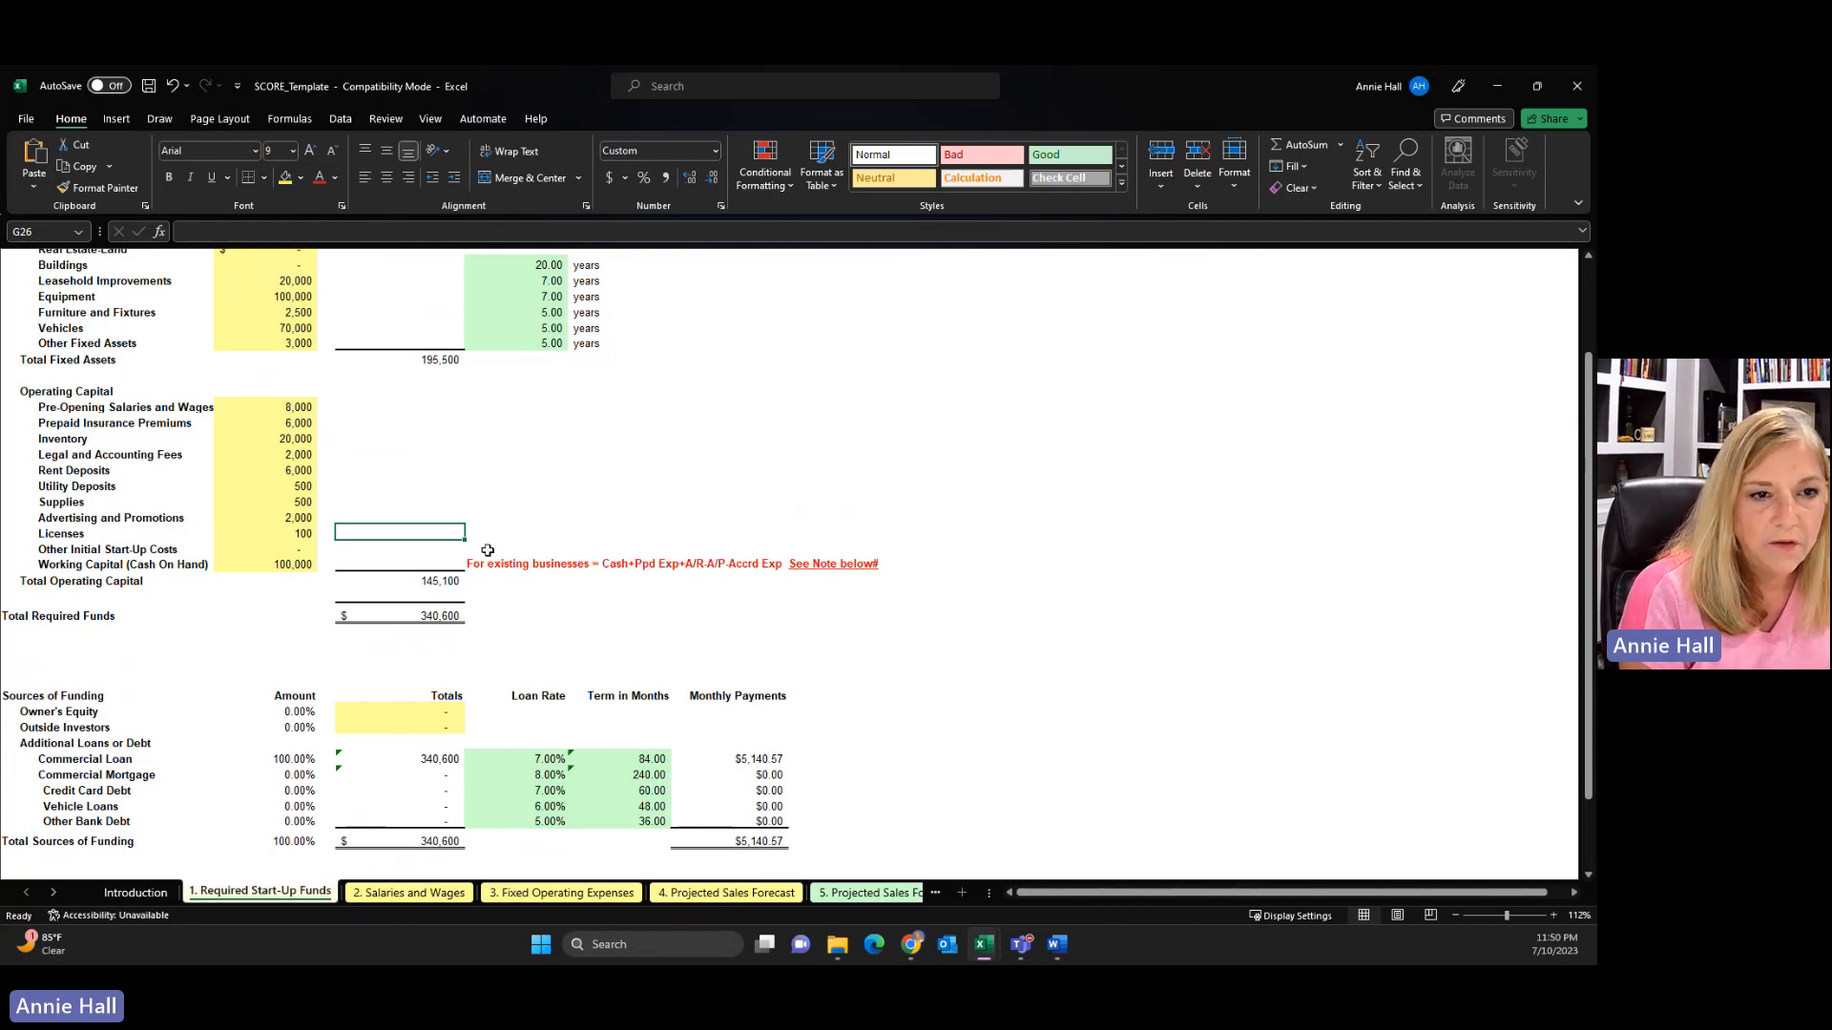
pyautogui.scroll(-1, 193, 559)
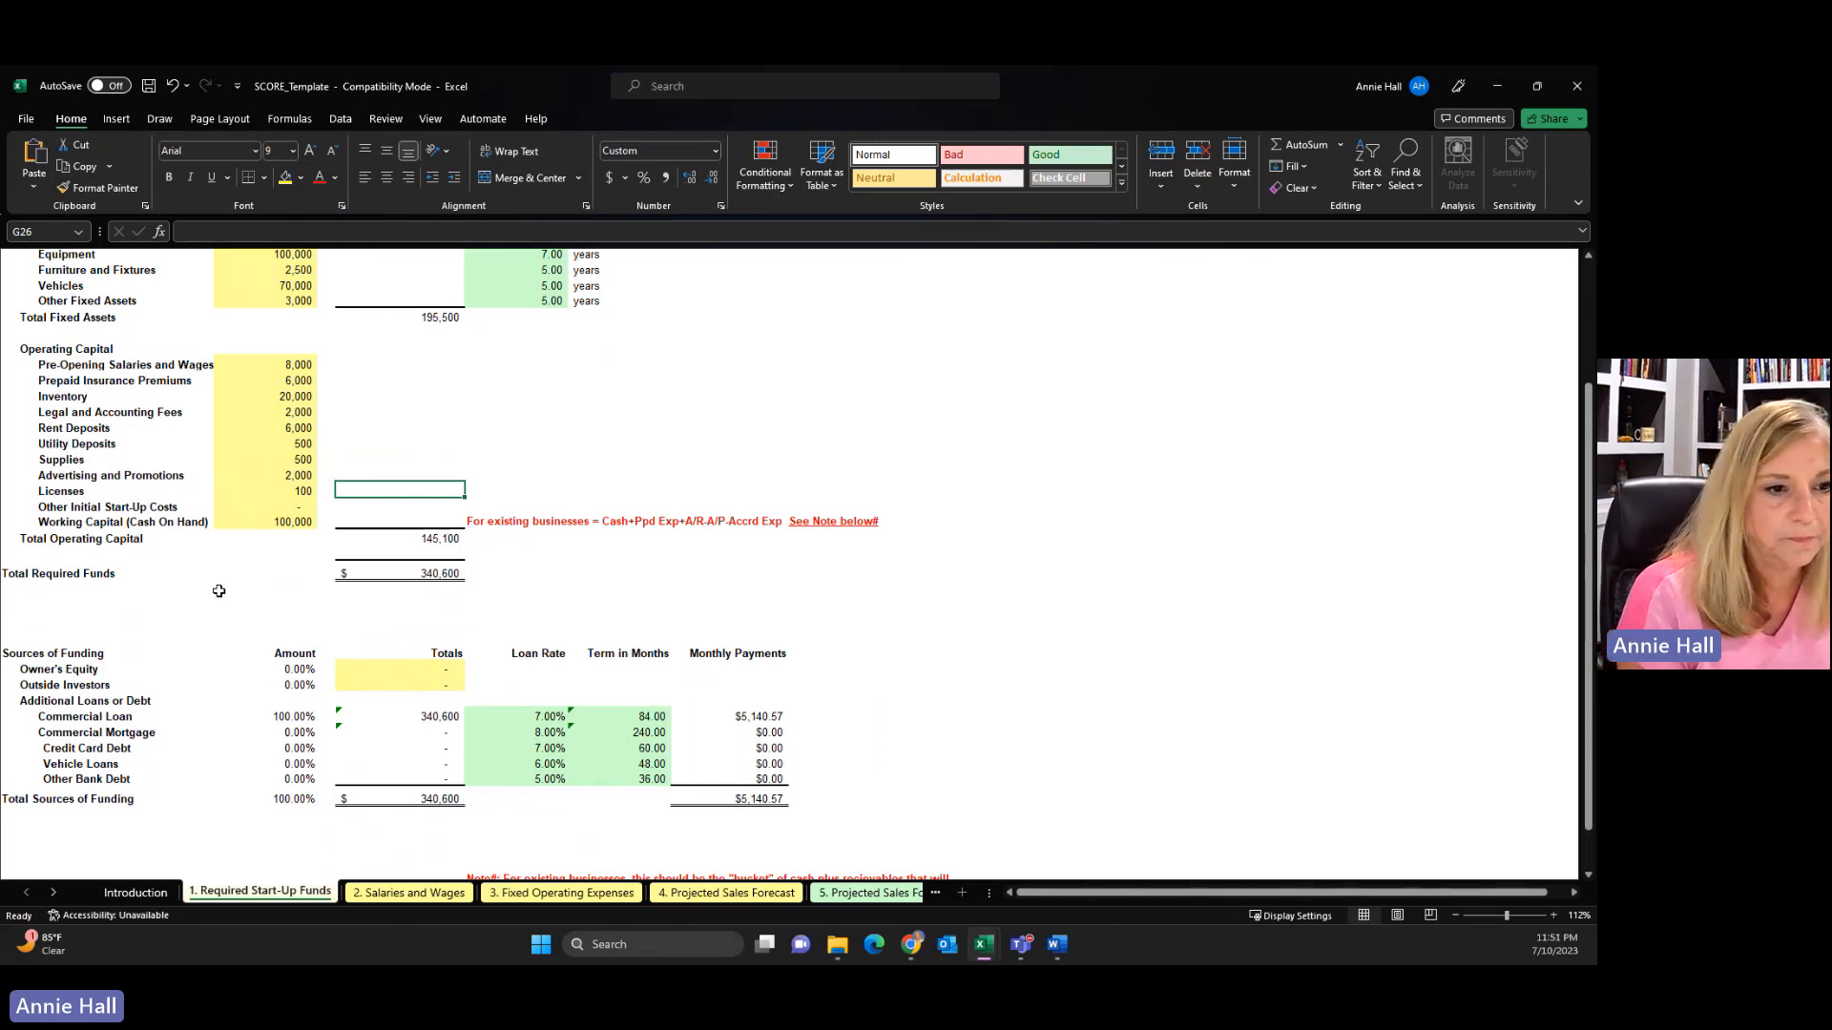
pyautogui.scroll(-2, 1068, 553)
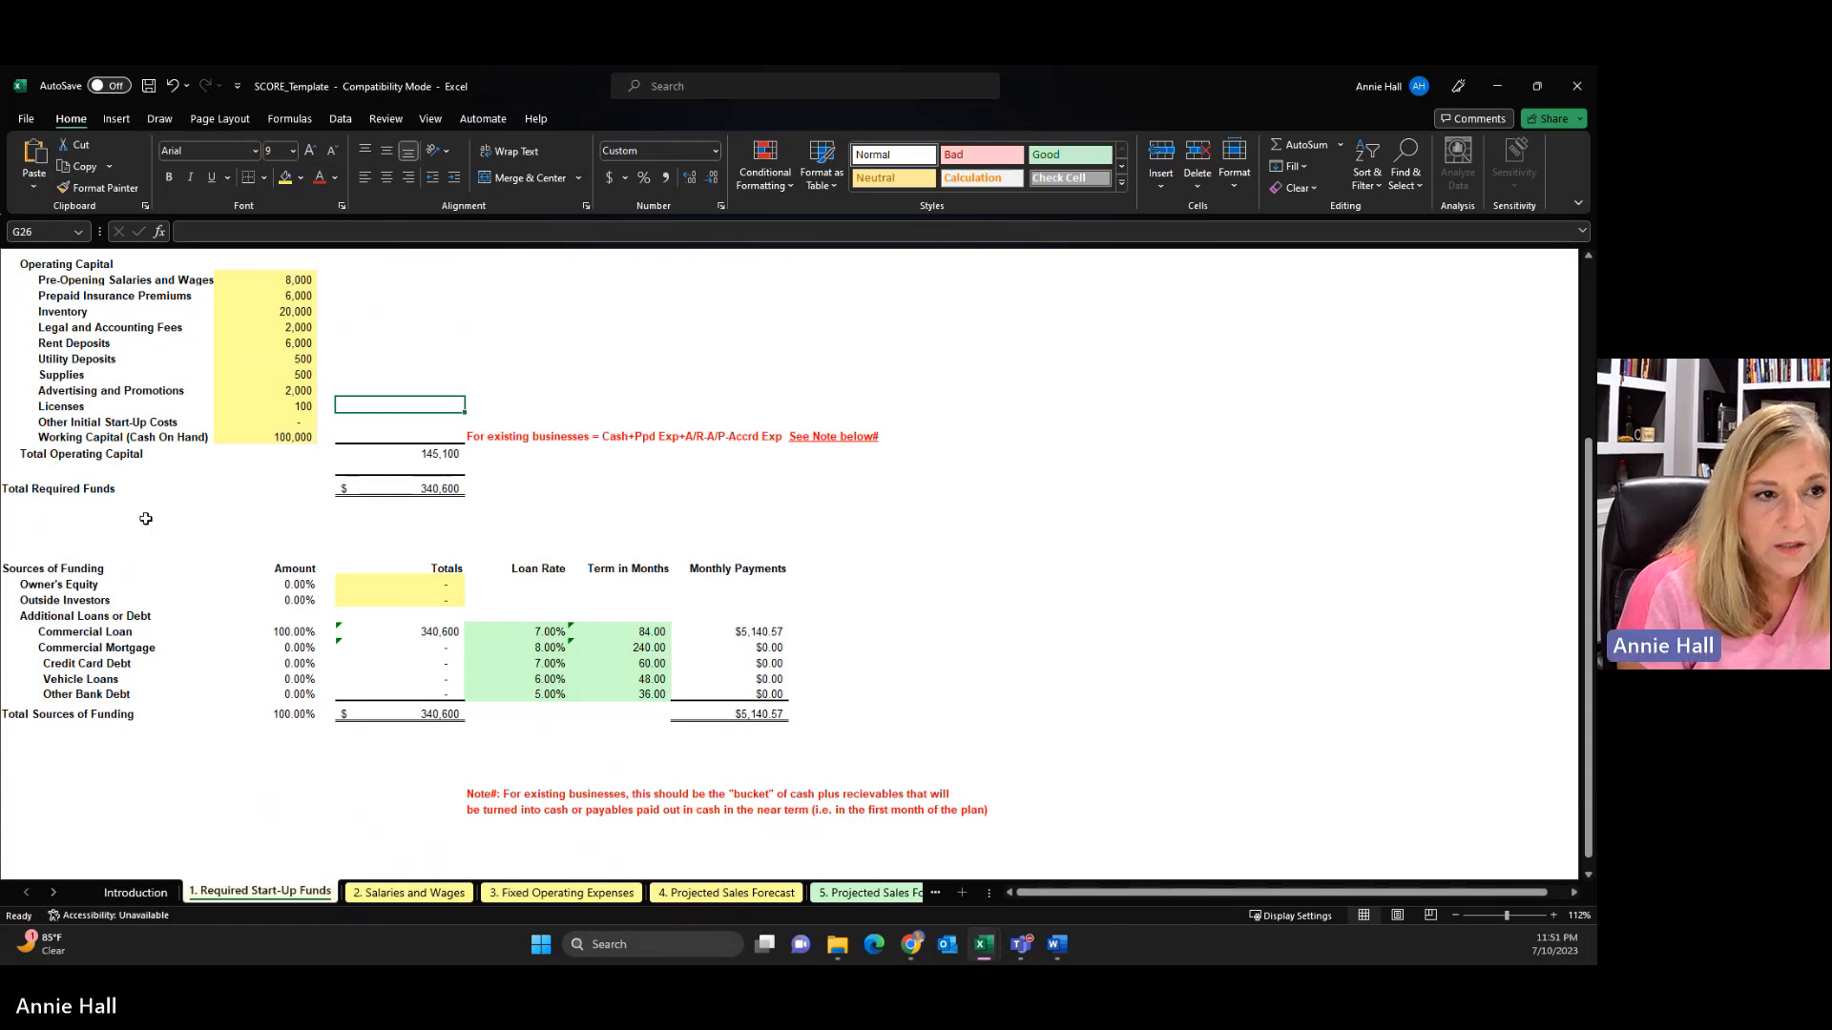
pyautogui.scroll(-1, 191, 587)
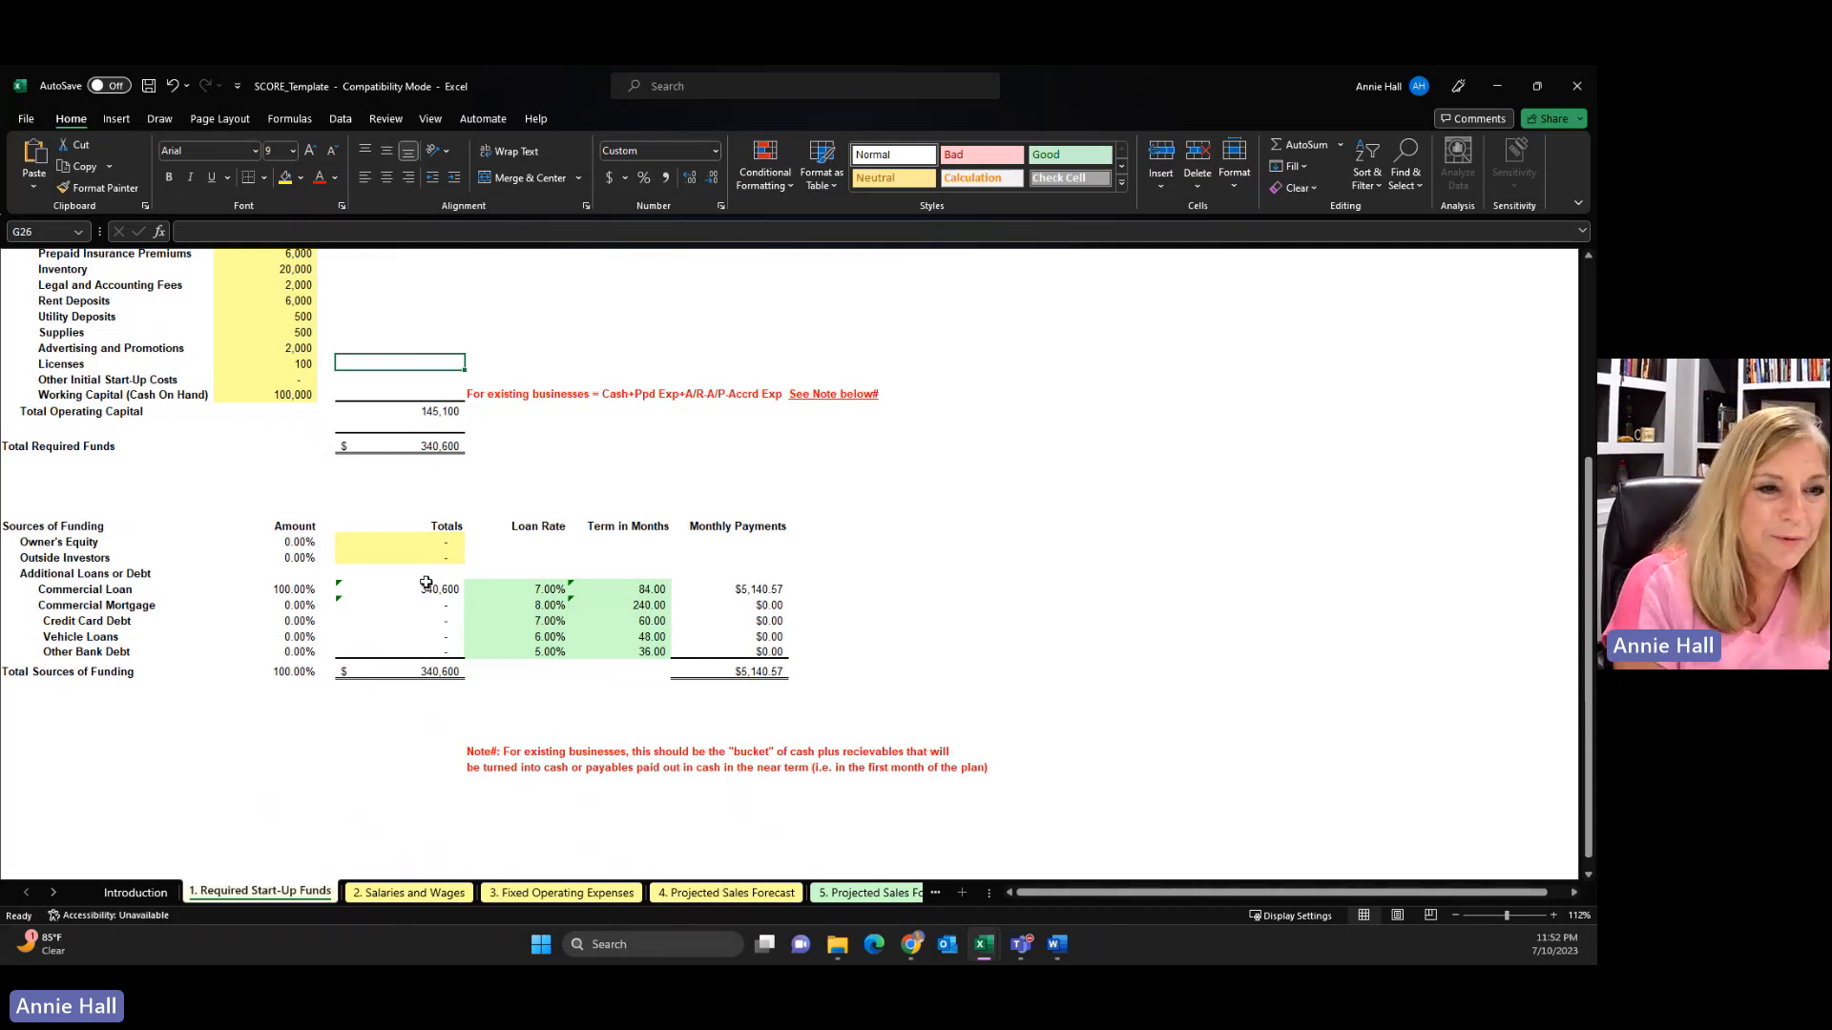
pyautogui.rightClick(436, 590)
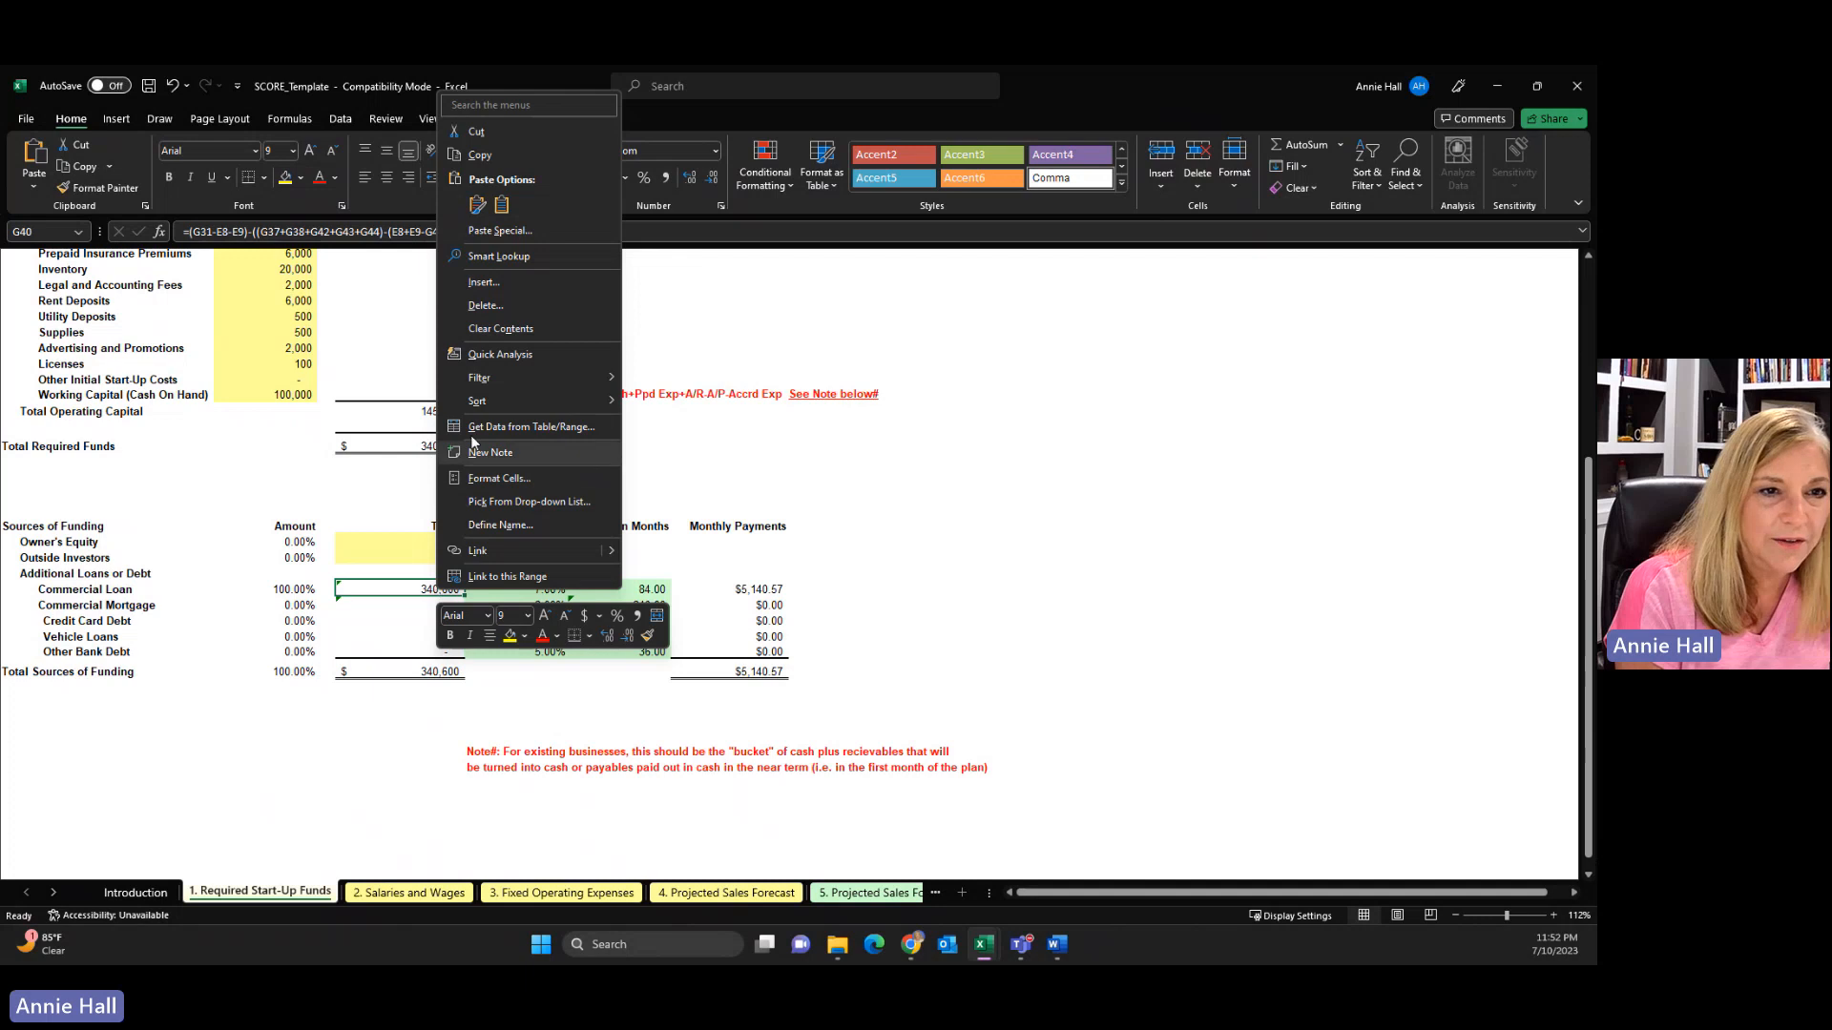
pyautogui.click(506, 329)
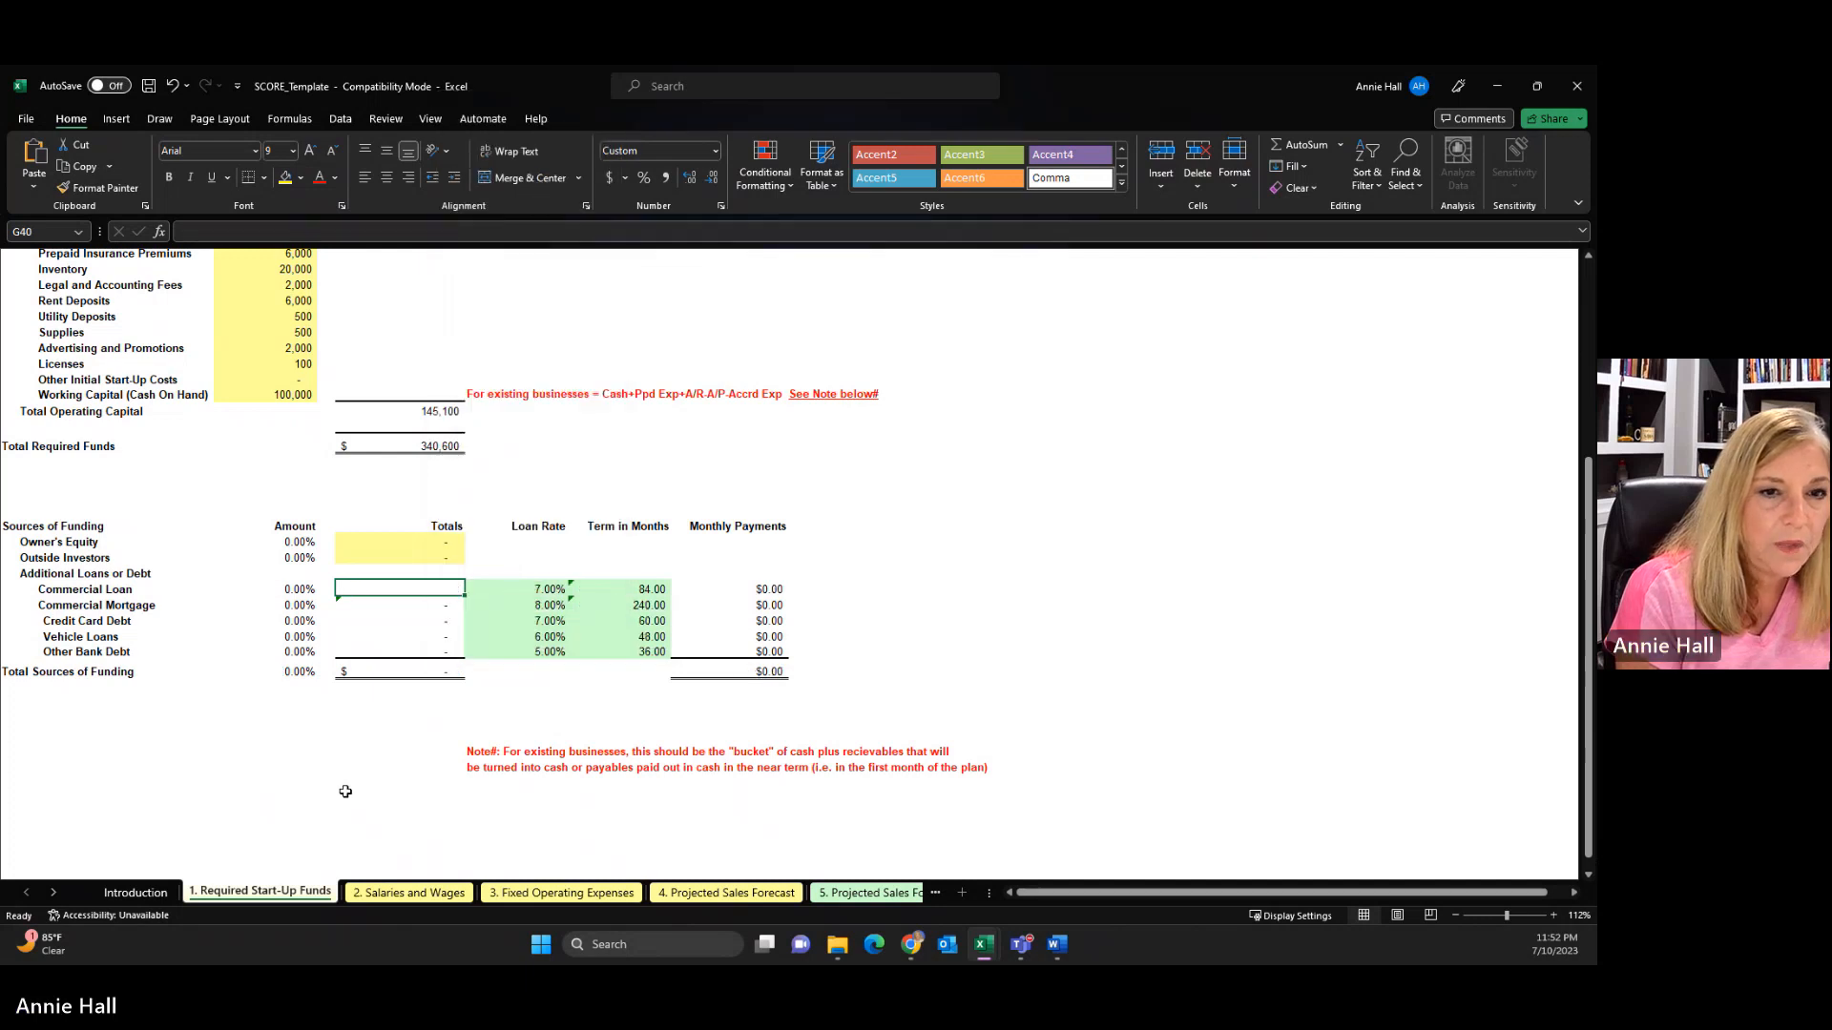
pyautogui.click(368, 755)
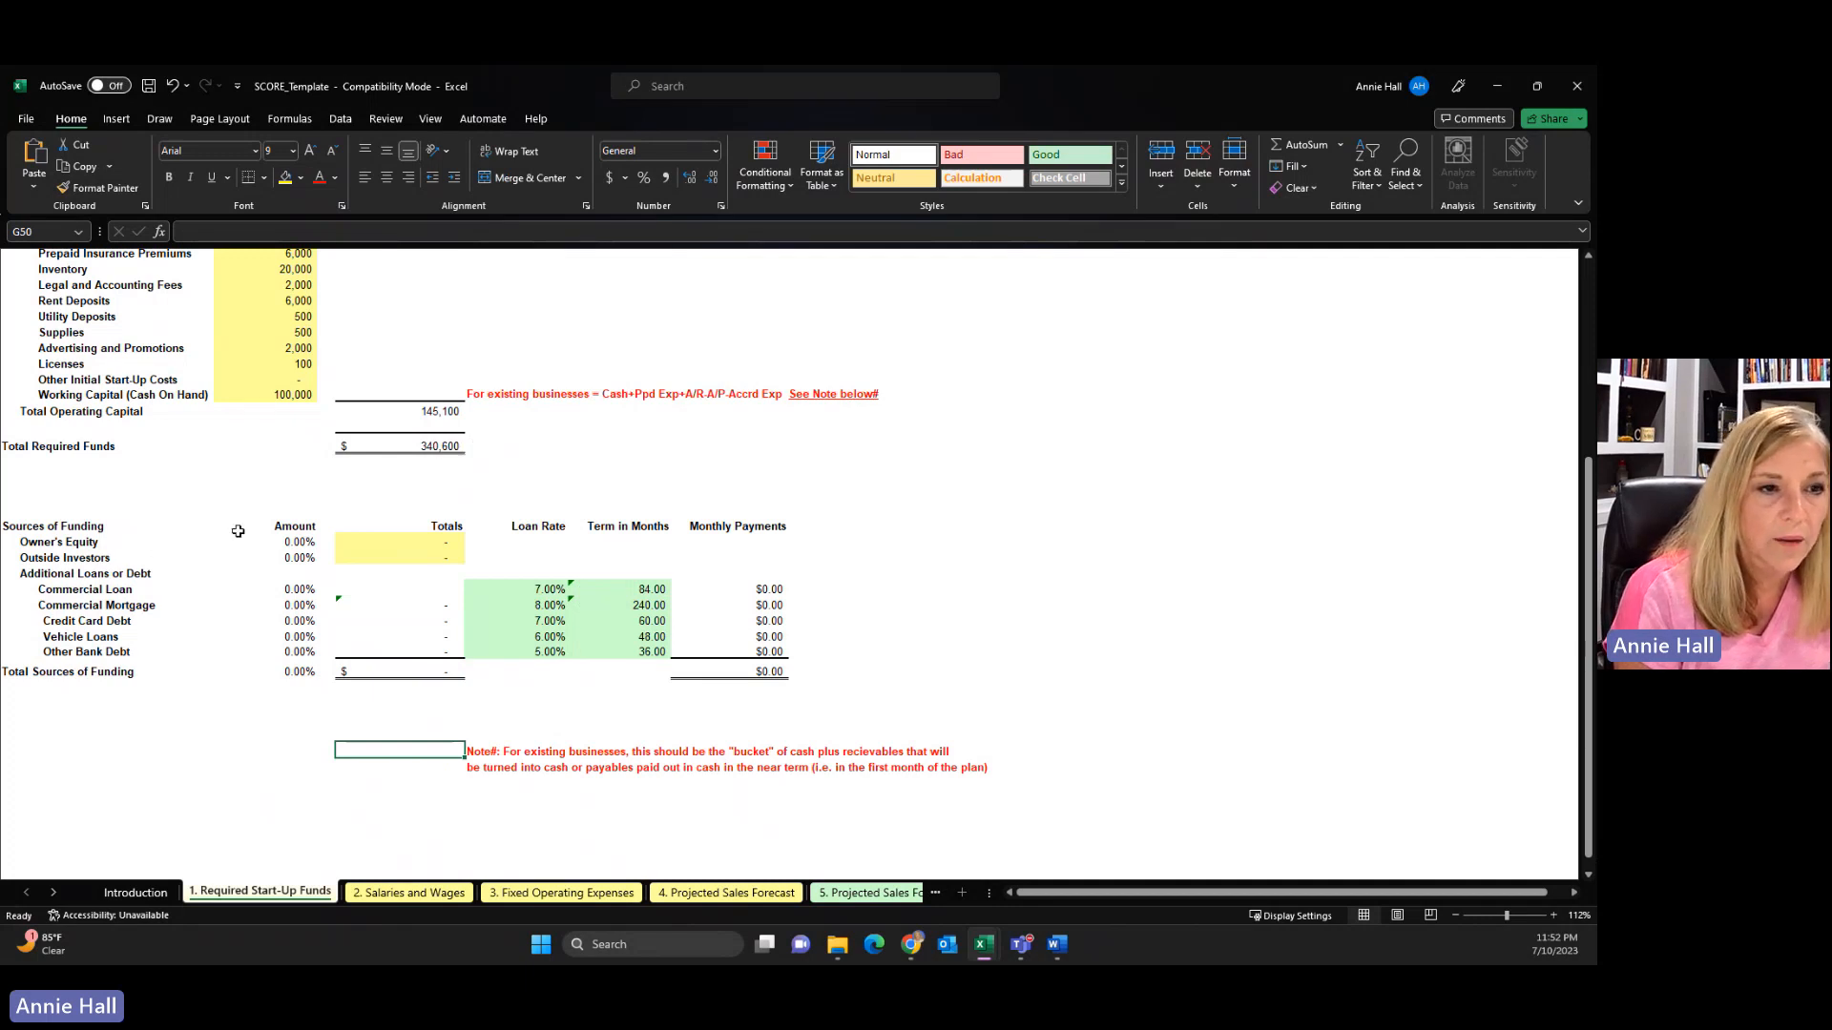
# Enter 100,000 for Owner's Equity and 50,000 for Outside Investors in the Sources of Funding totals
pyautogui.click(427, 543)
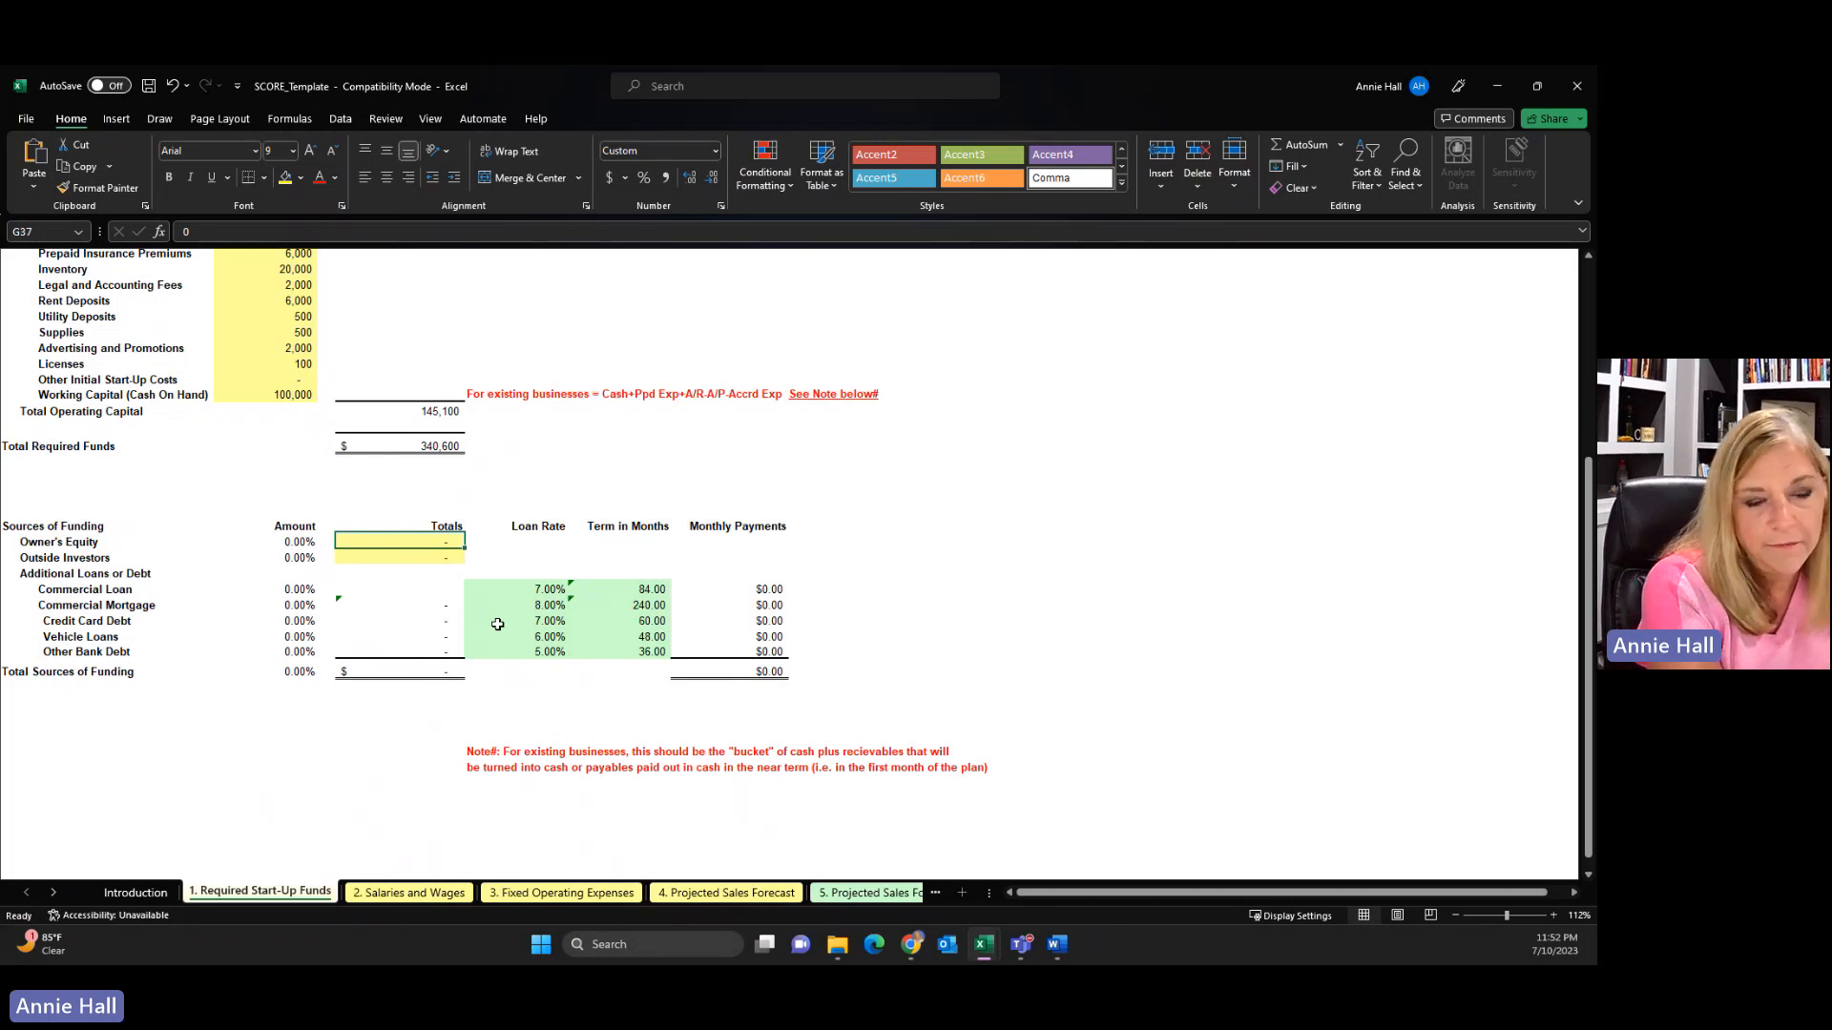
pyautogui.write('100,00')
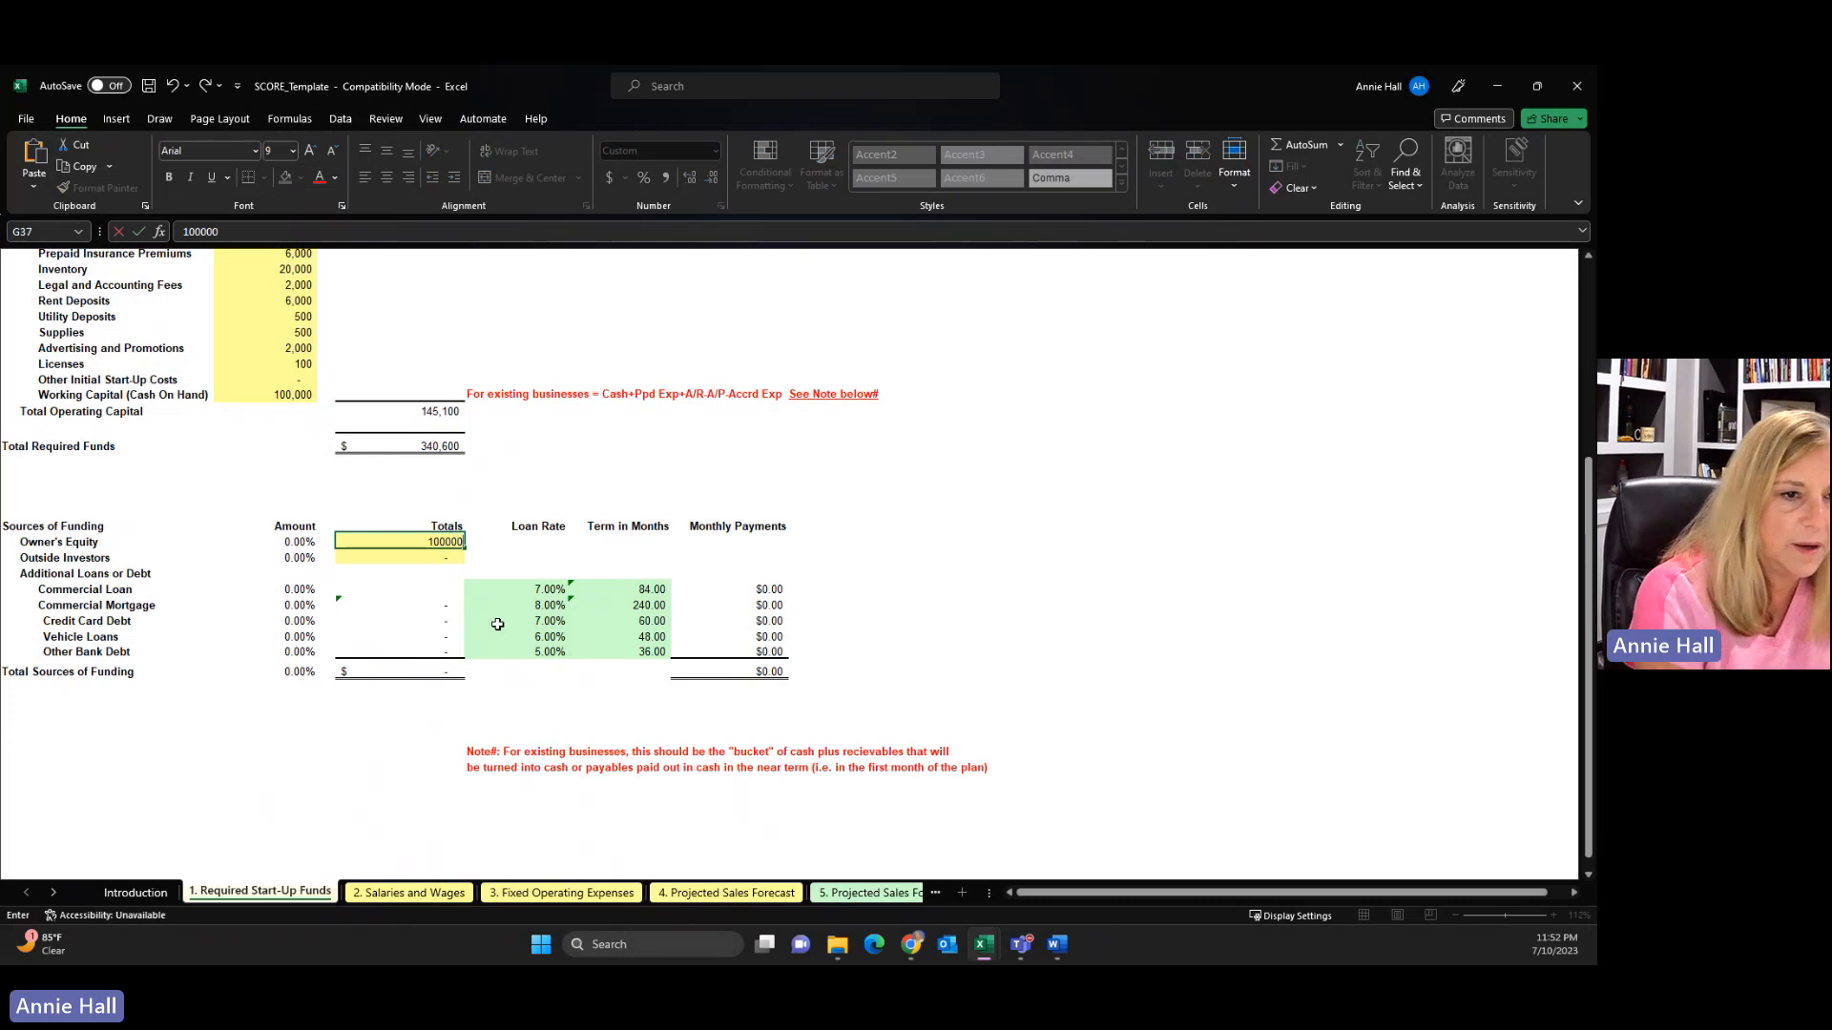
pyautogui.write('0')
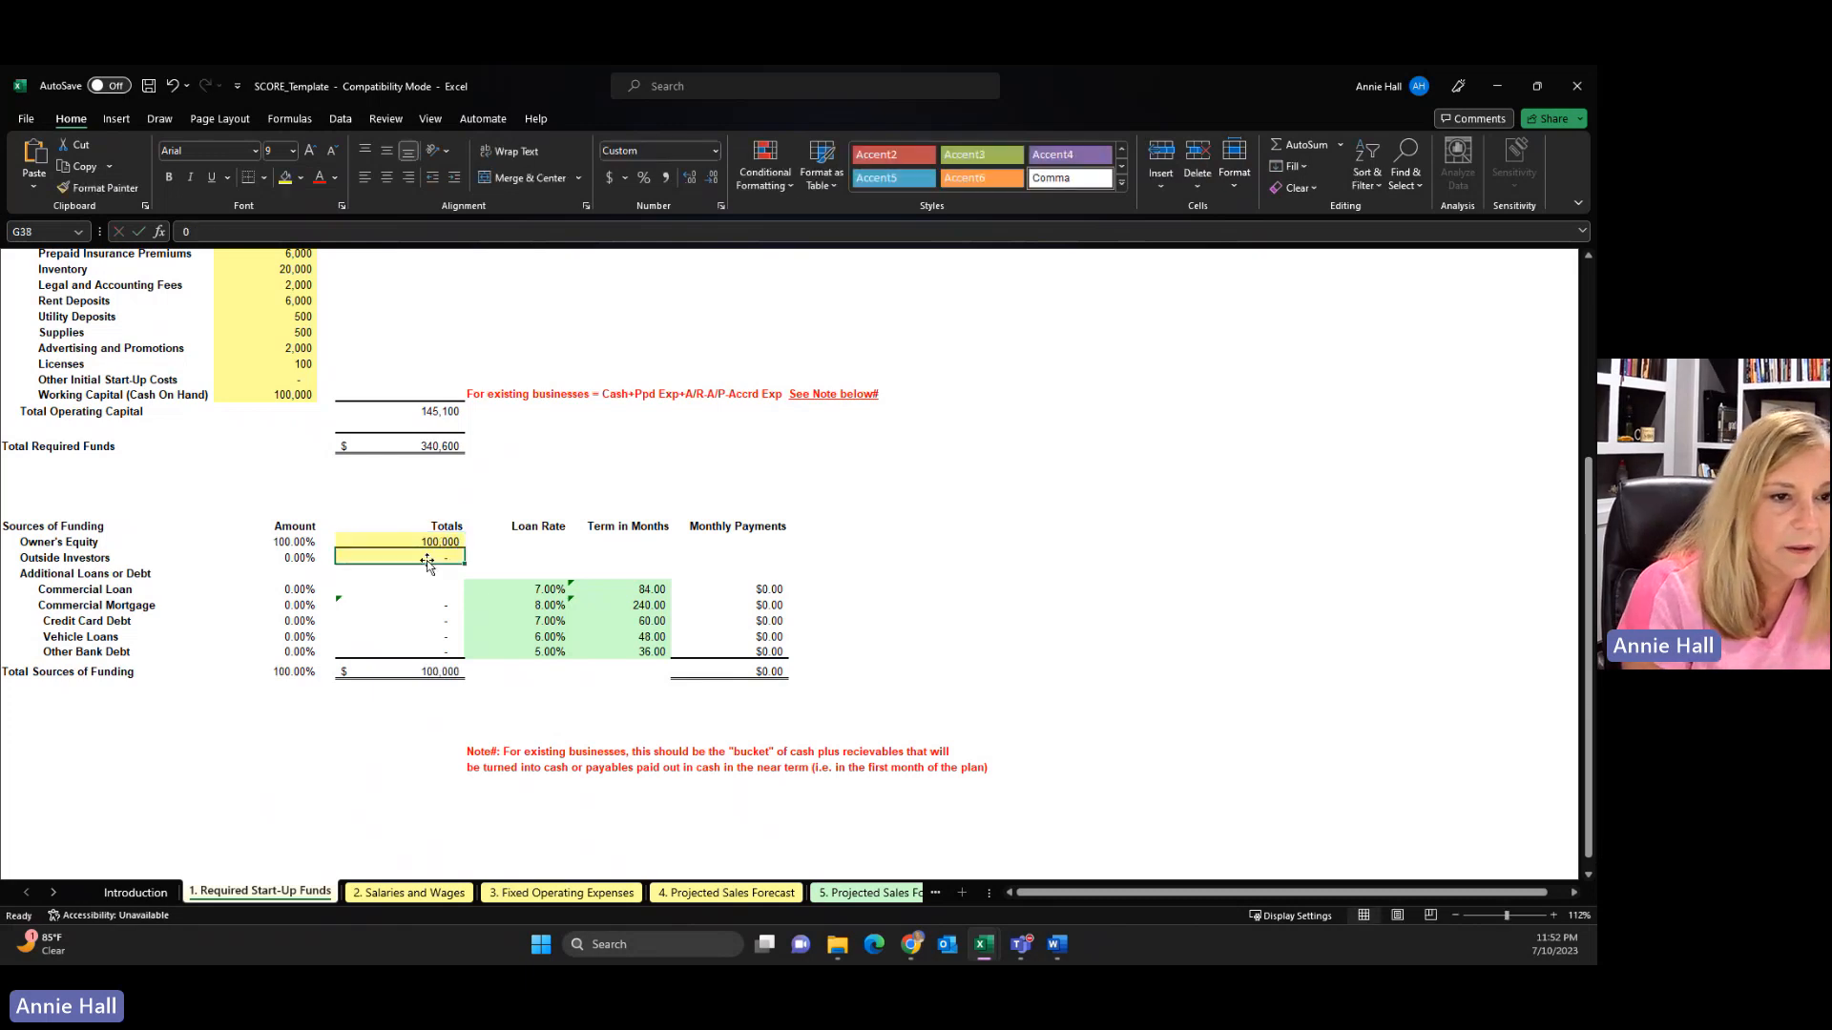
pyautogui.click(426, 560)
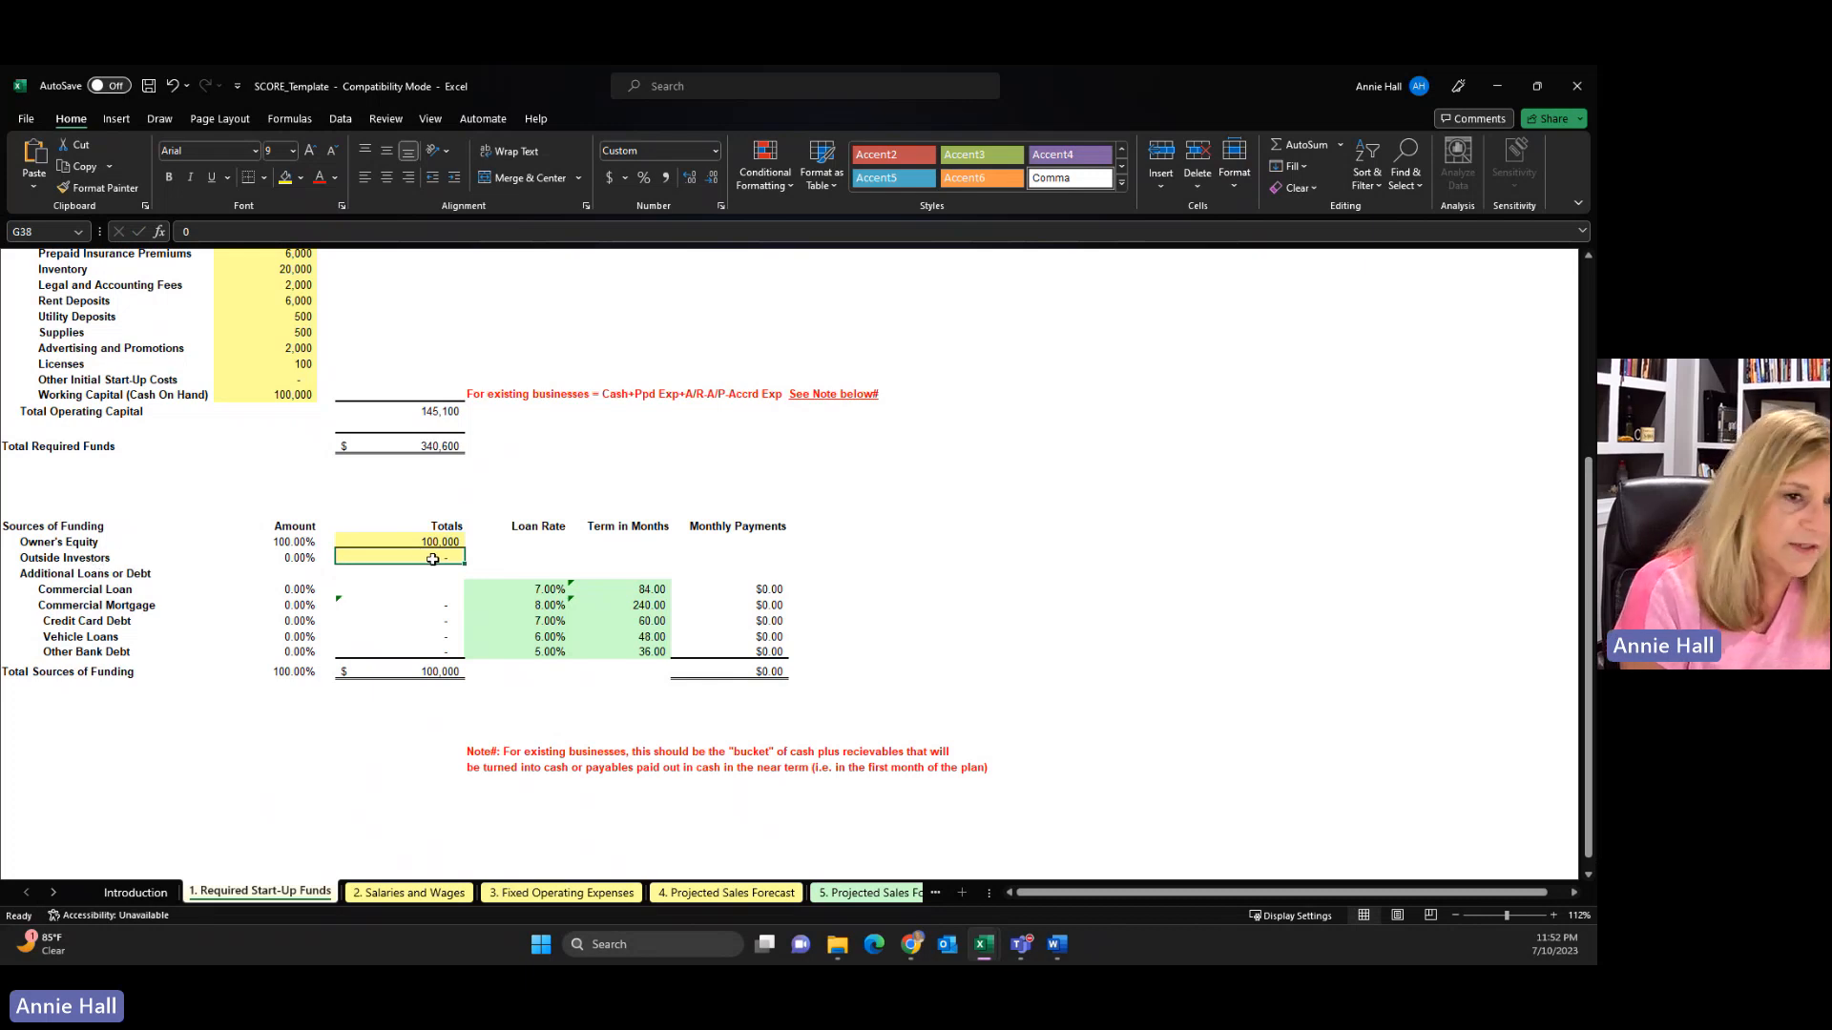
pyautogui.write('500')
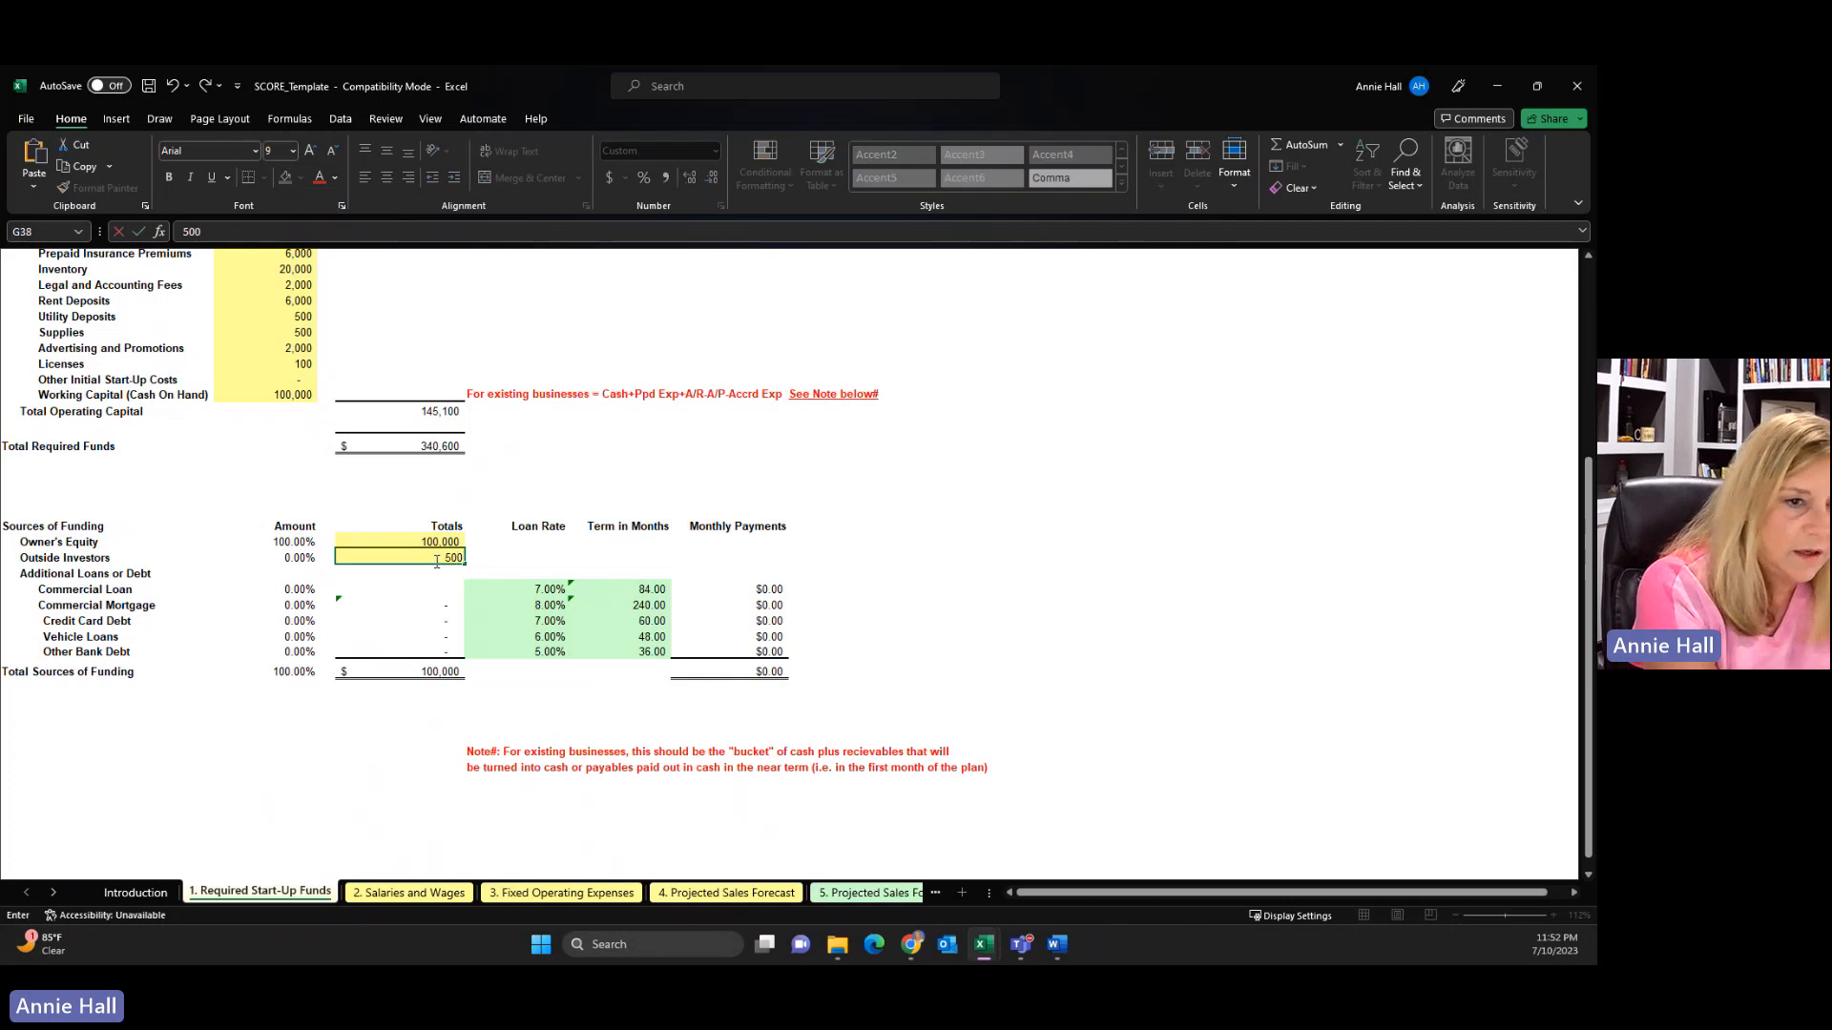
pyautogui.write('00')
pyautogui.click(504, 559)
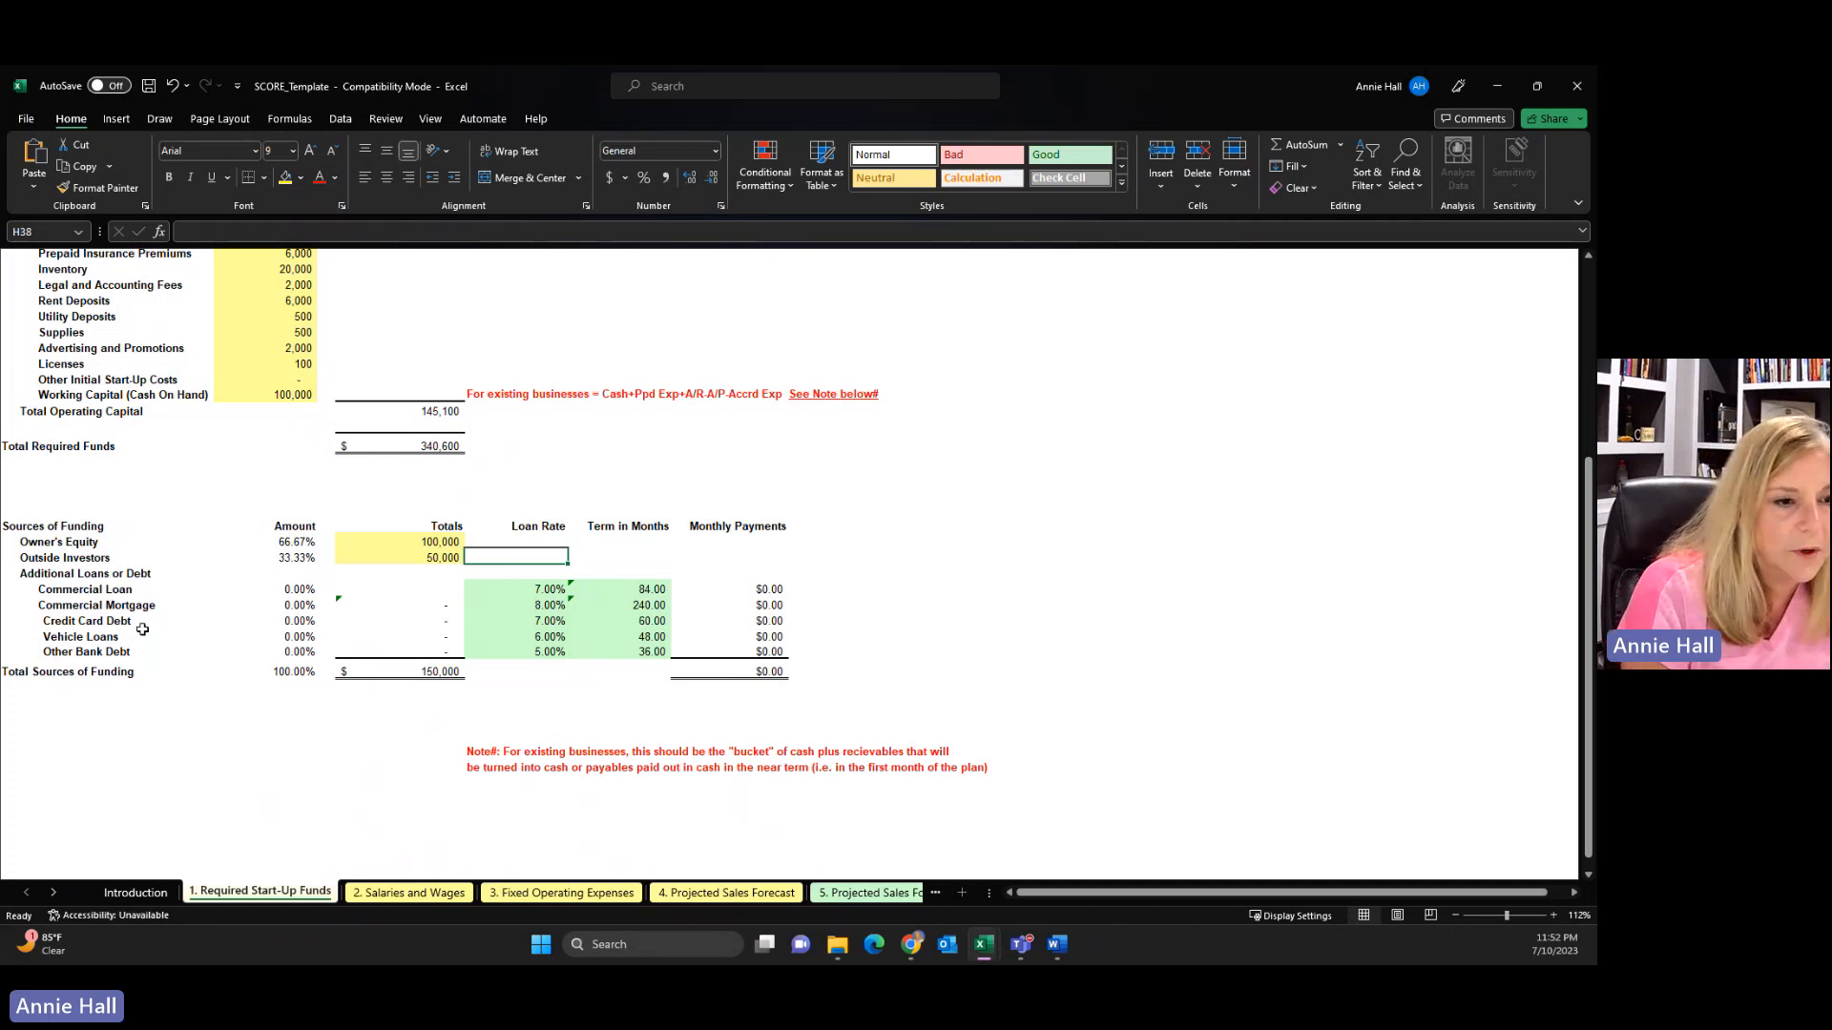
# Set the Credit Card Debt total under Additional Loans or Debt to 75,000
pyautogui.click(418, 621)
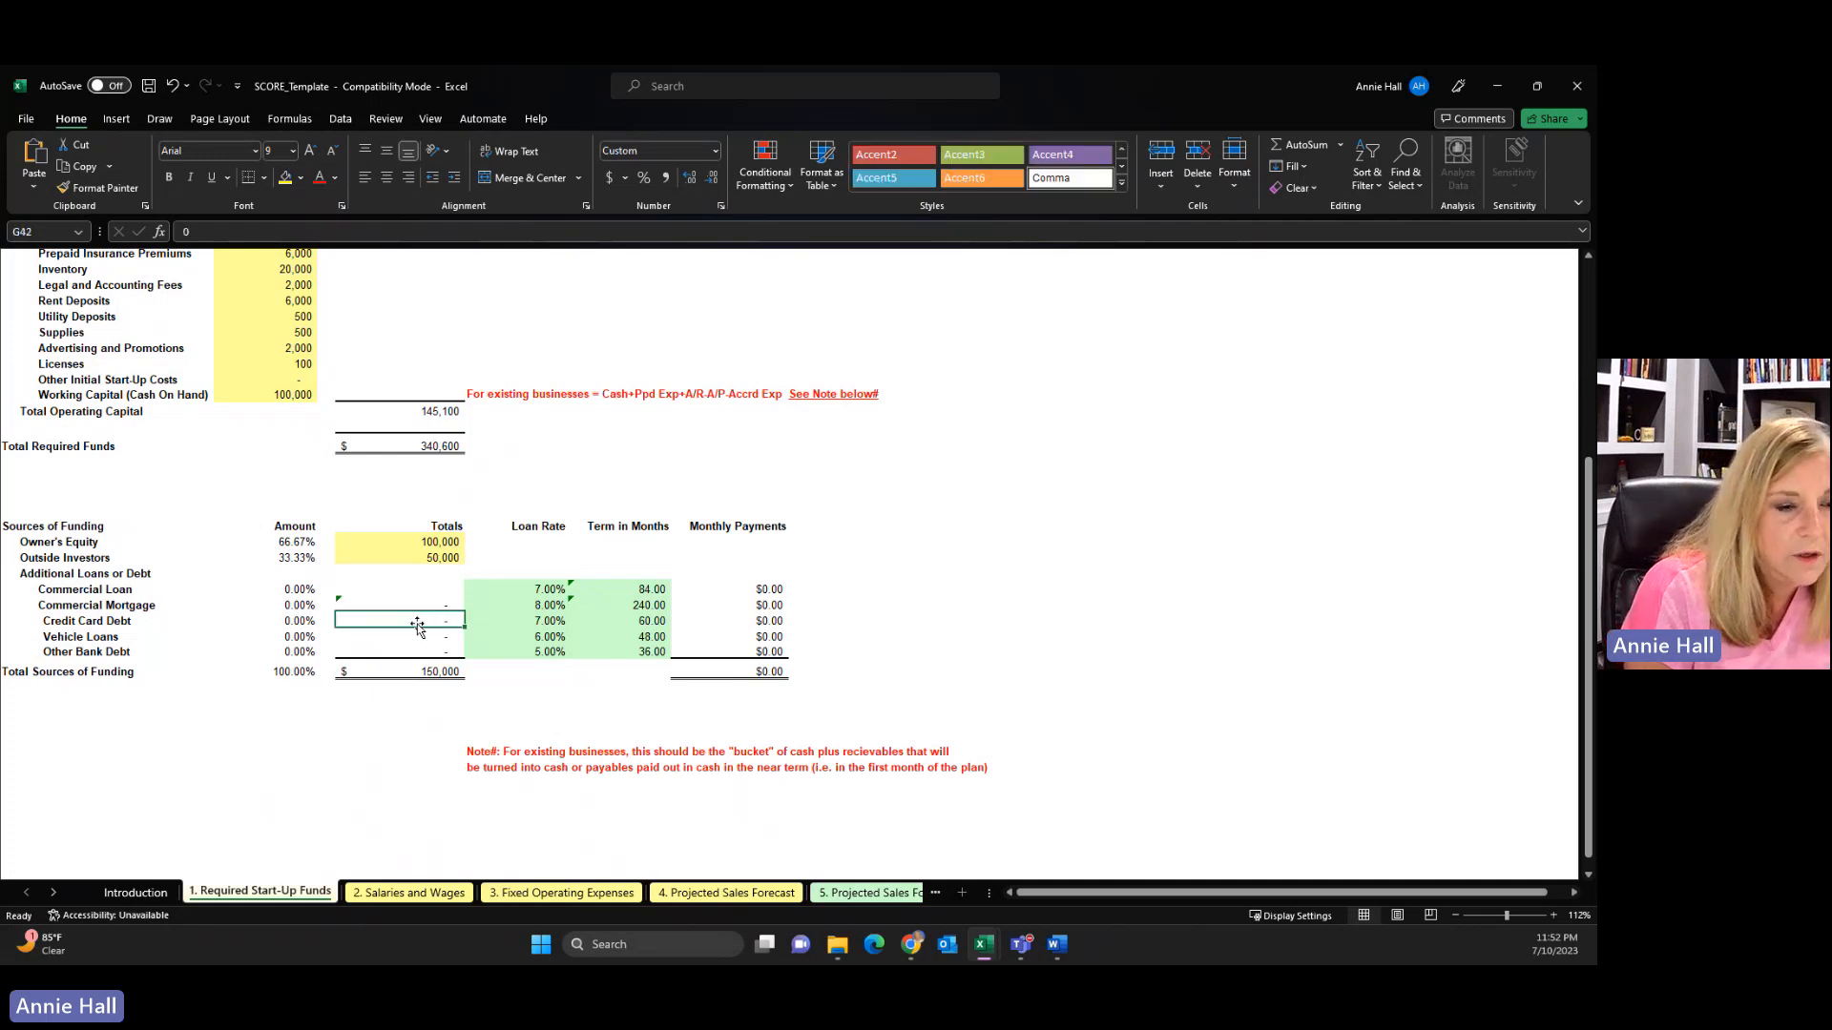
pyautogui.write('75000')
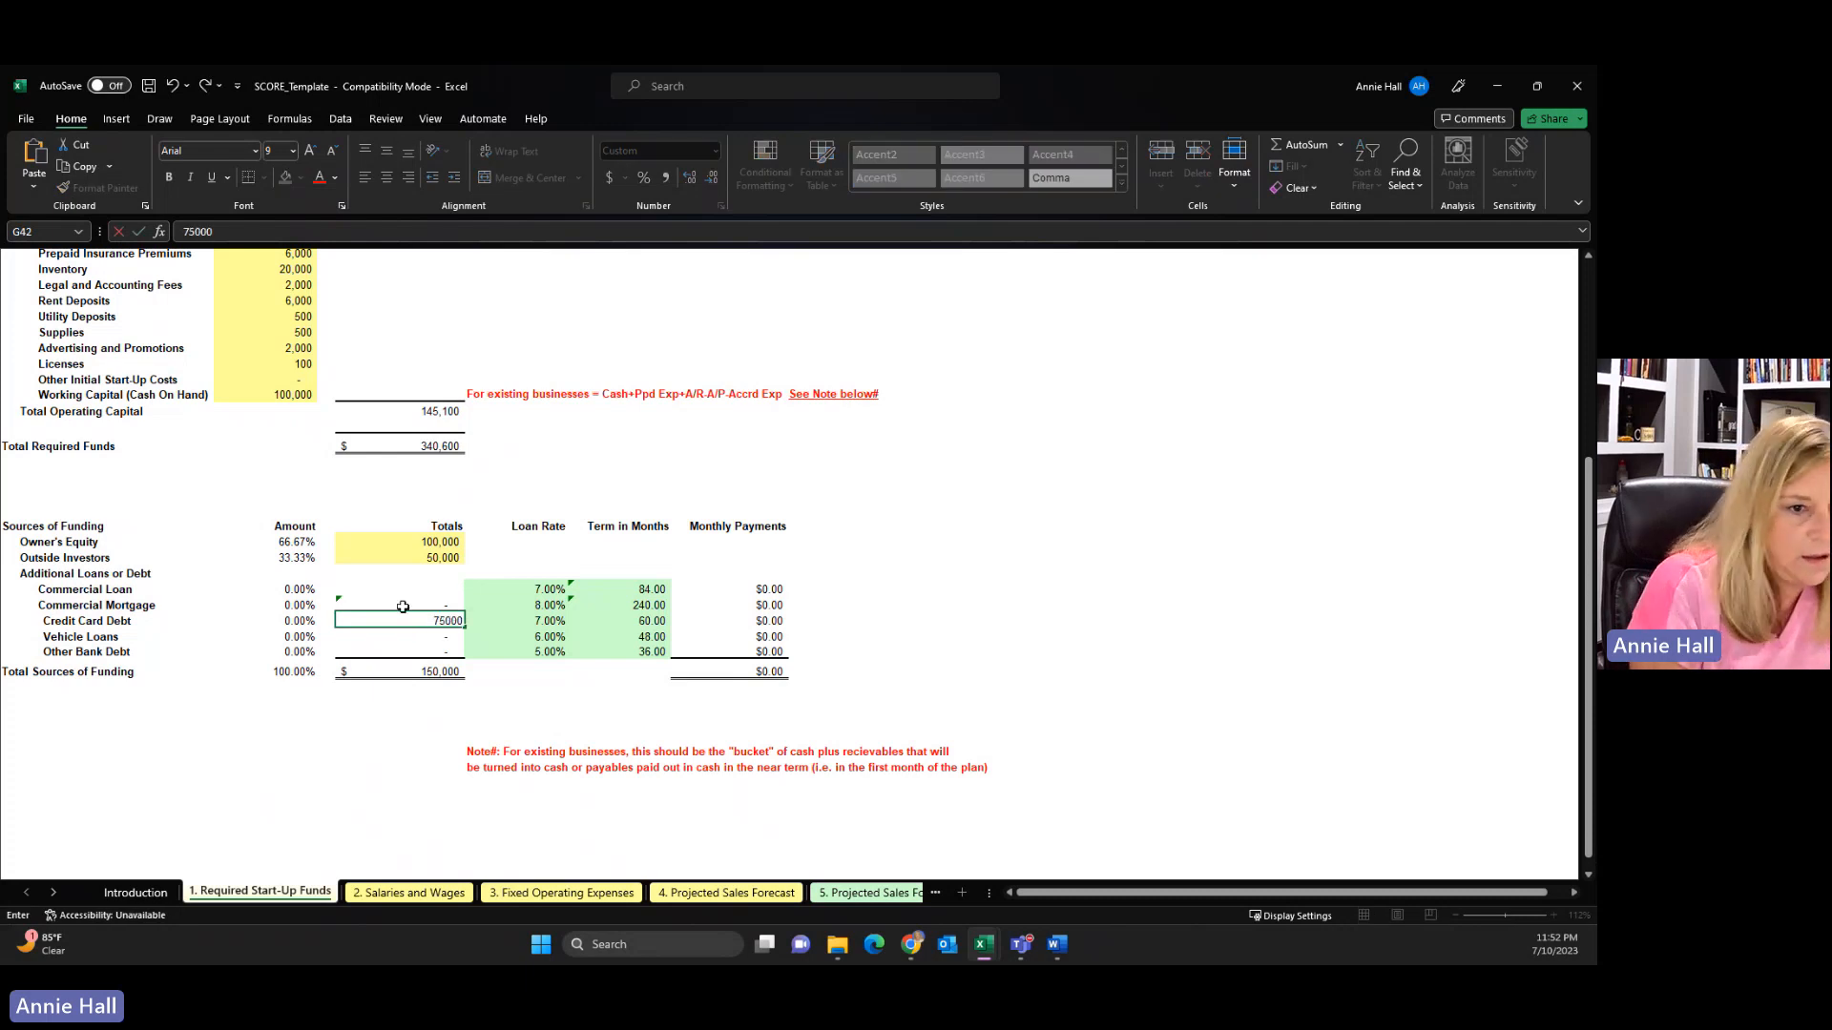
pyautogui.click(355, 778)
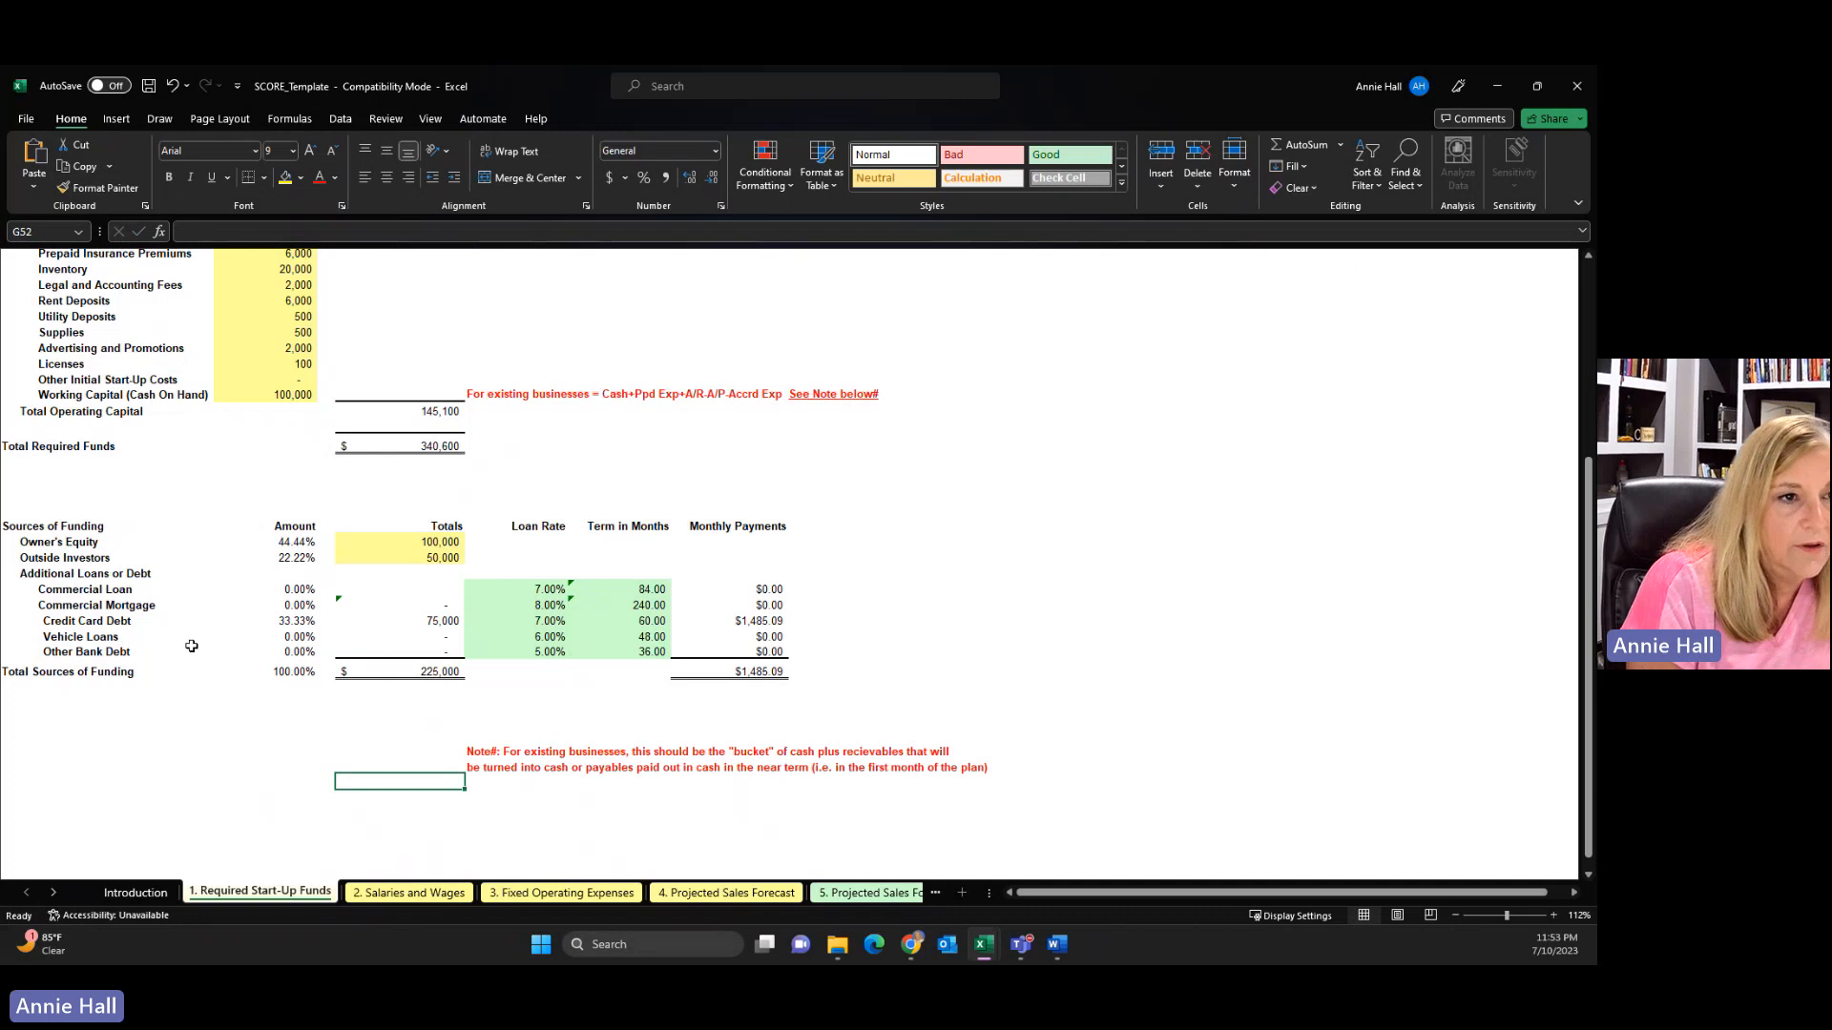
# Set the Vehicle Loans total under Additional Loans or Debt to 60,000
pyautogui.scroll(1, 299, 368)
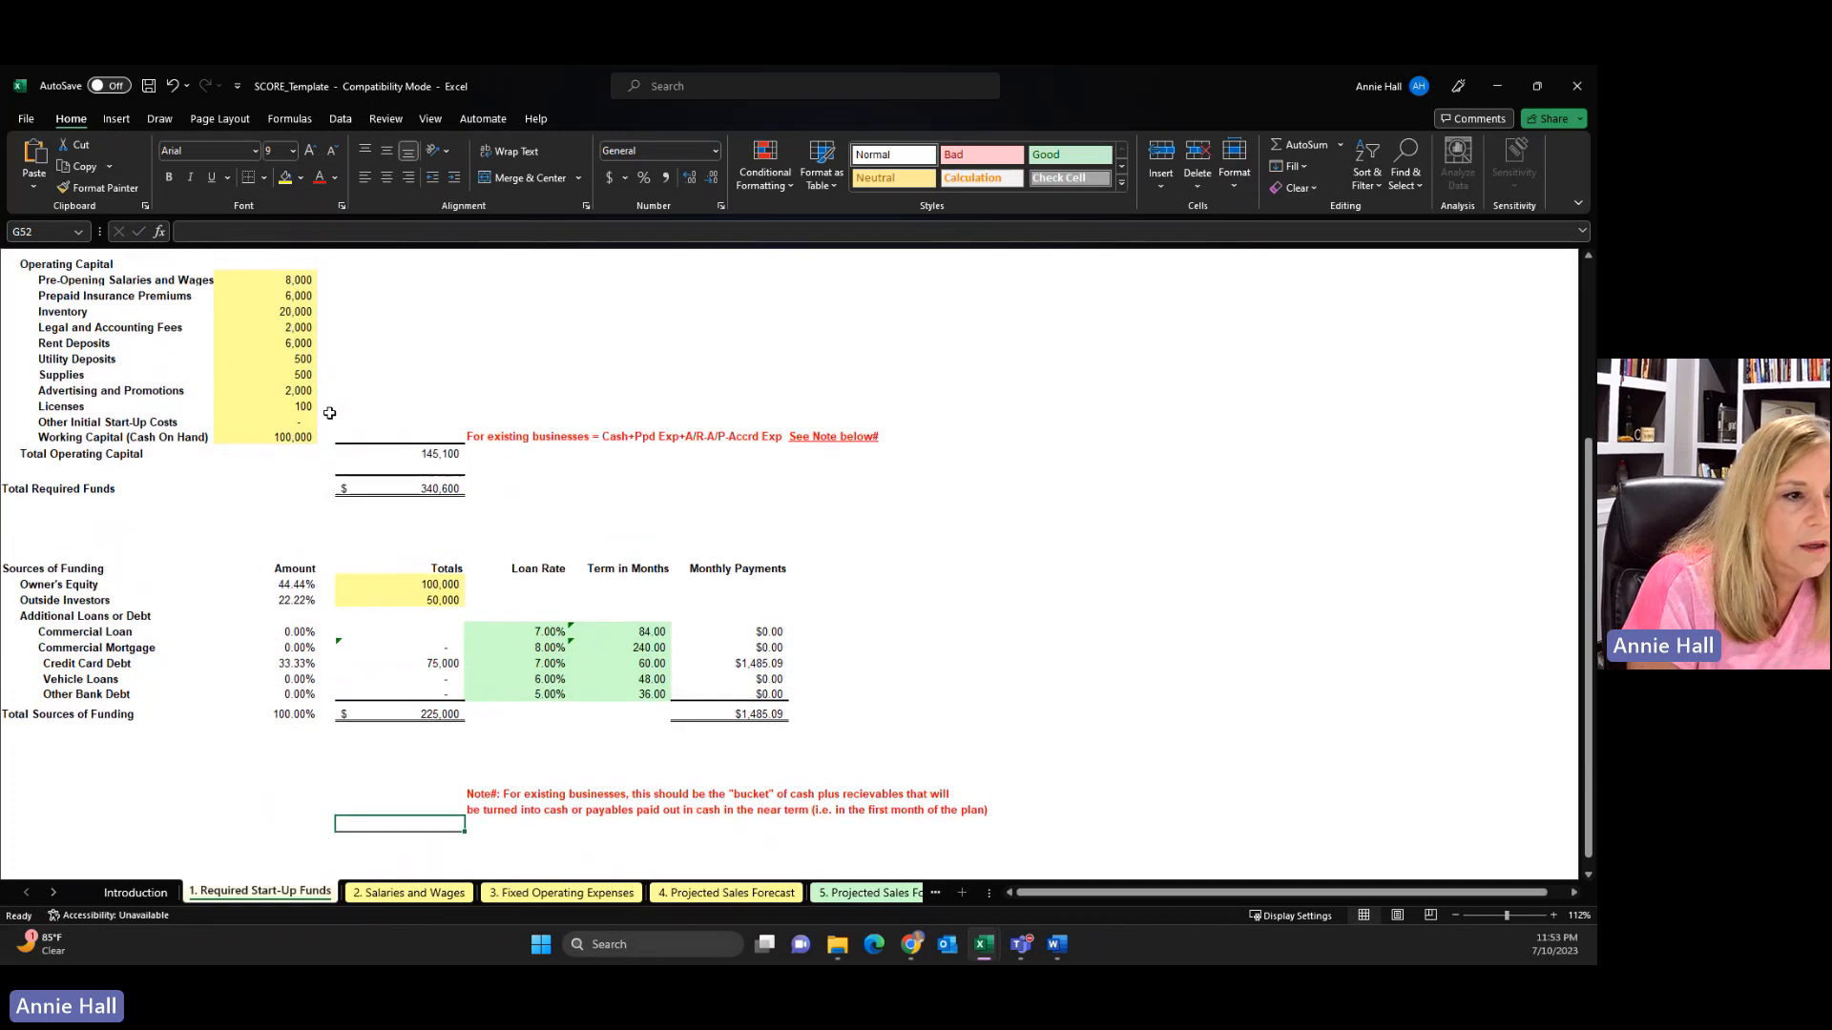
pyautogui.scroll(4, 290, 405)
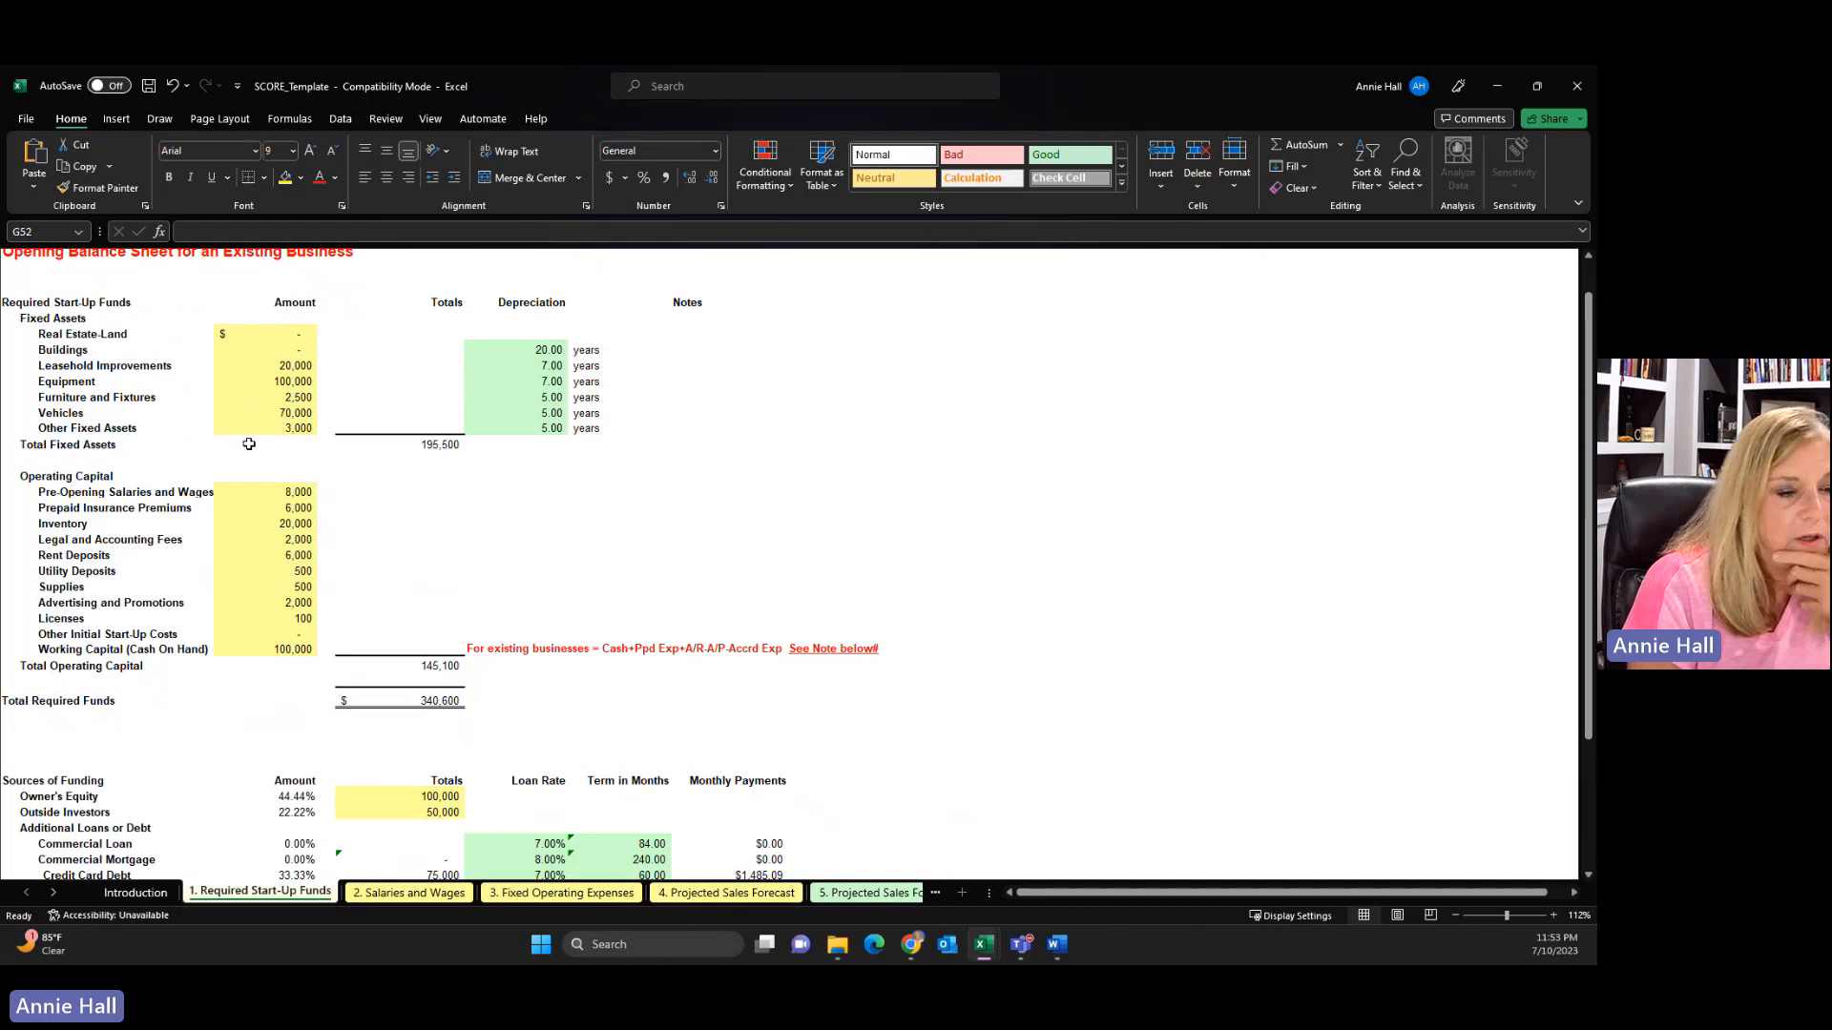
pyautogui.scroll(-4, 248, 445)
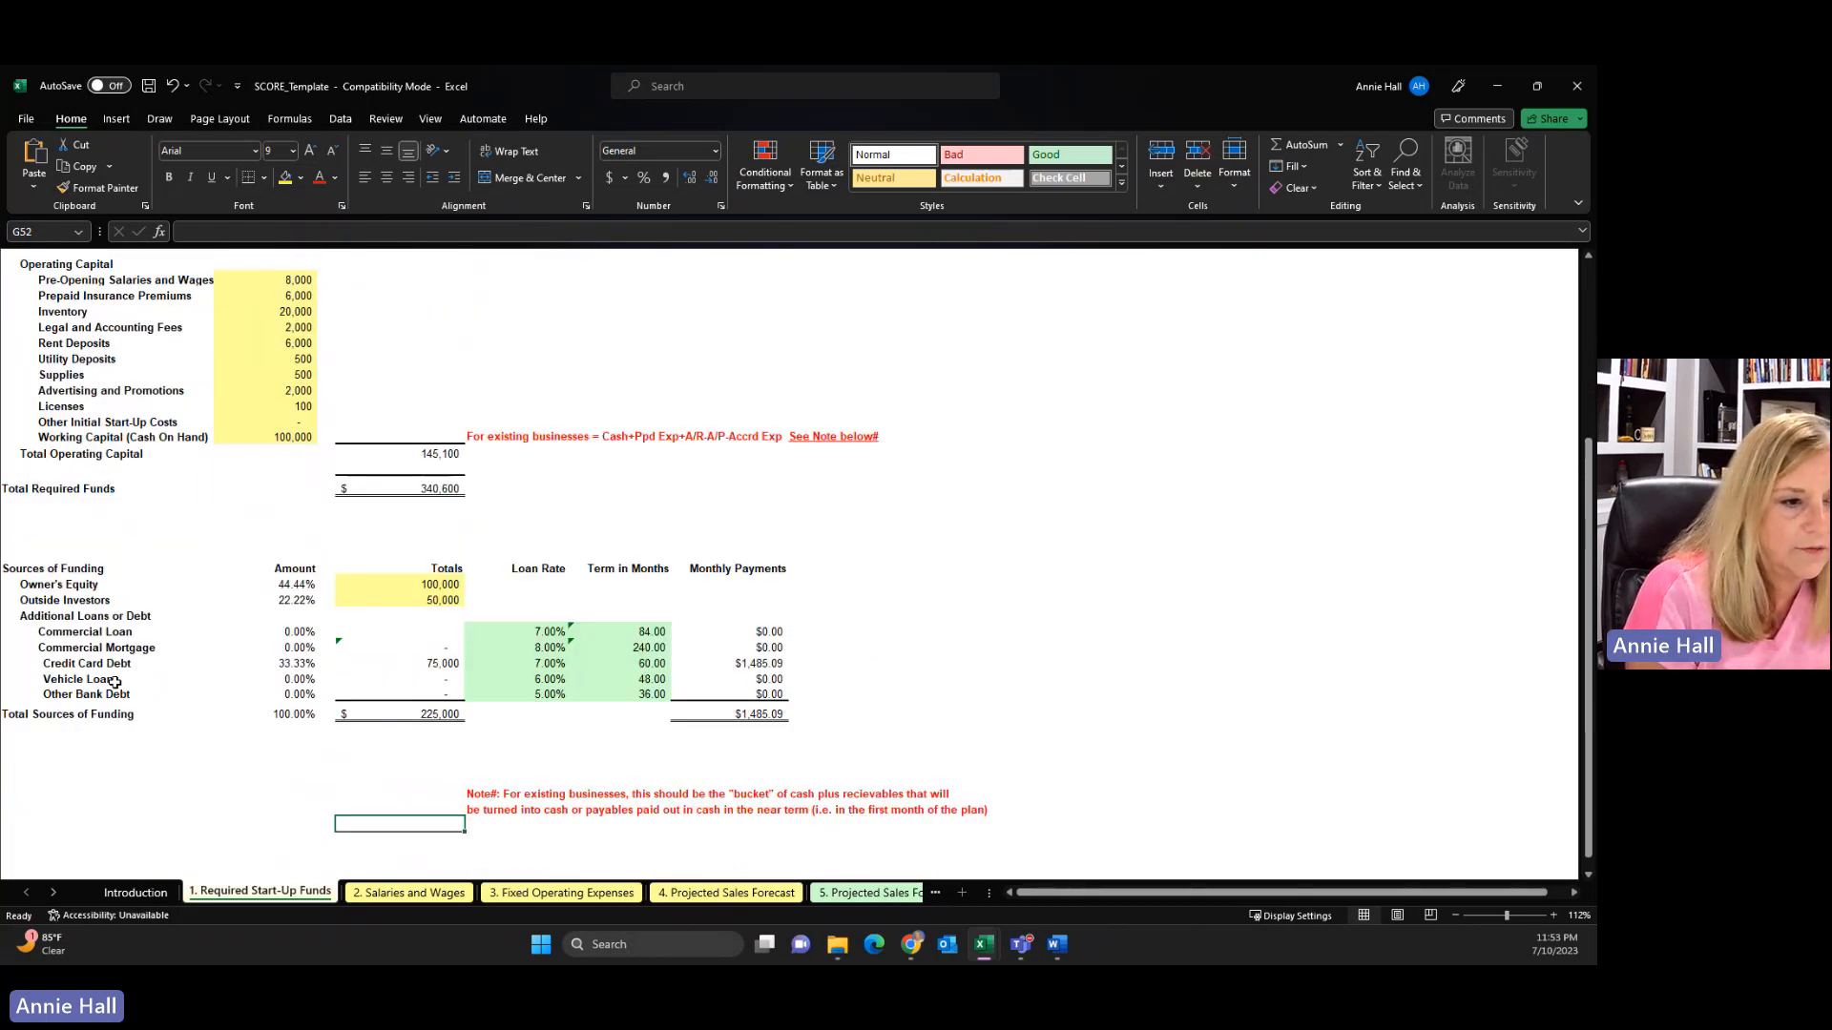
pyautogui.click(427, 682)
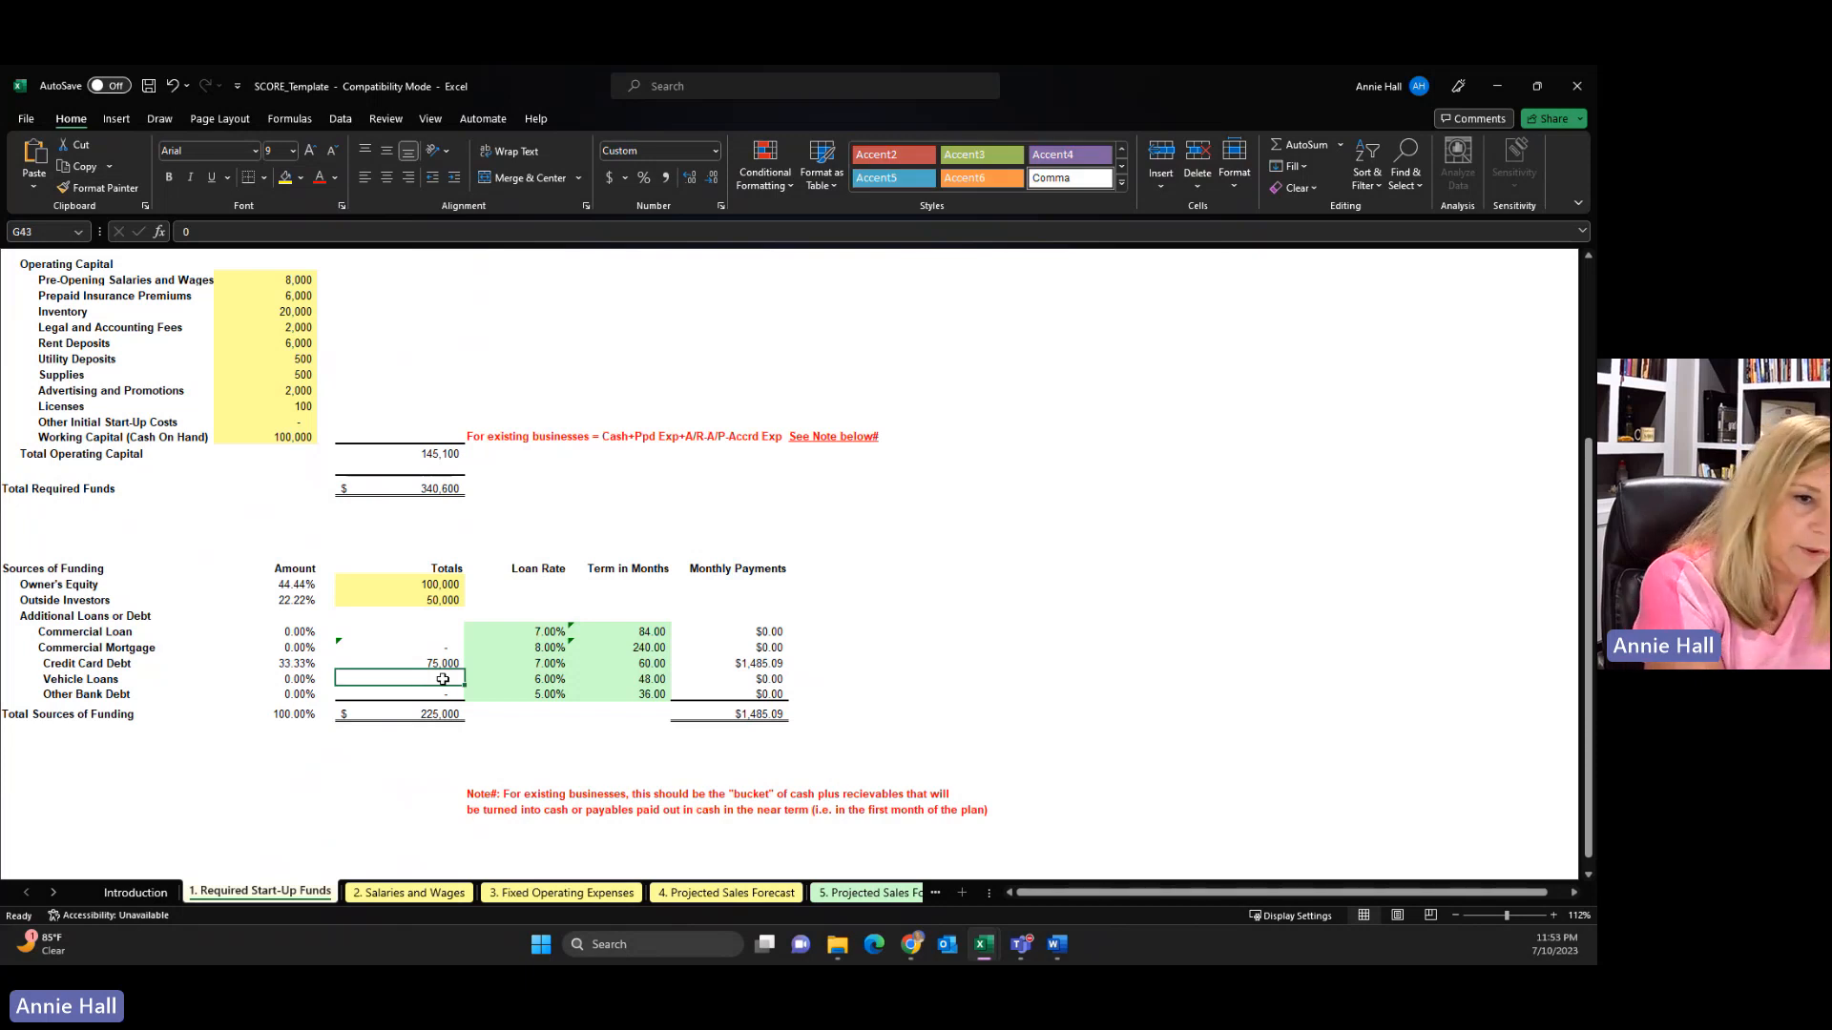
pyautogui.write('6')
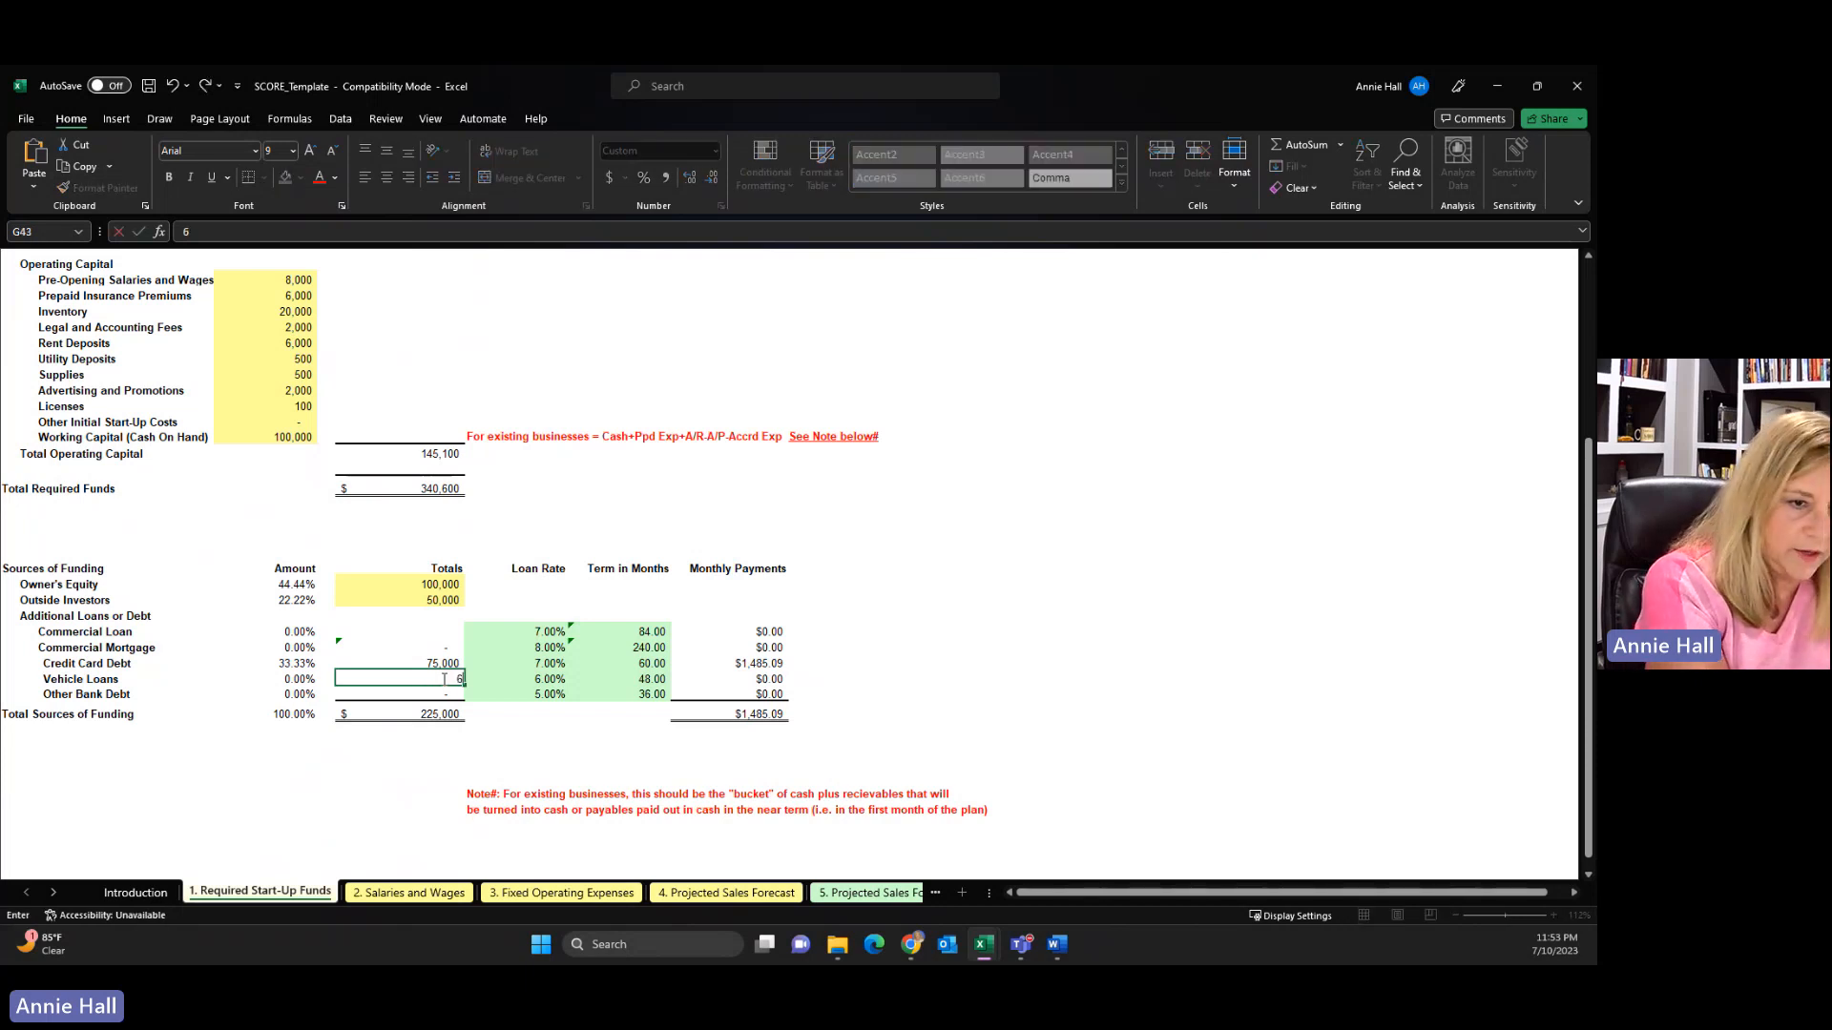
pyautogui.write('0000')
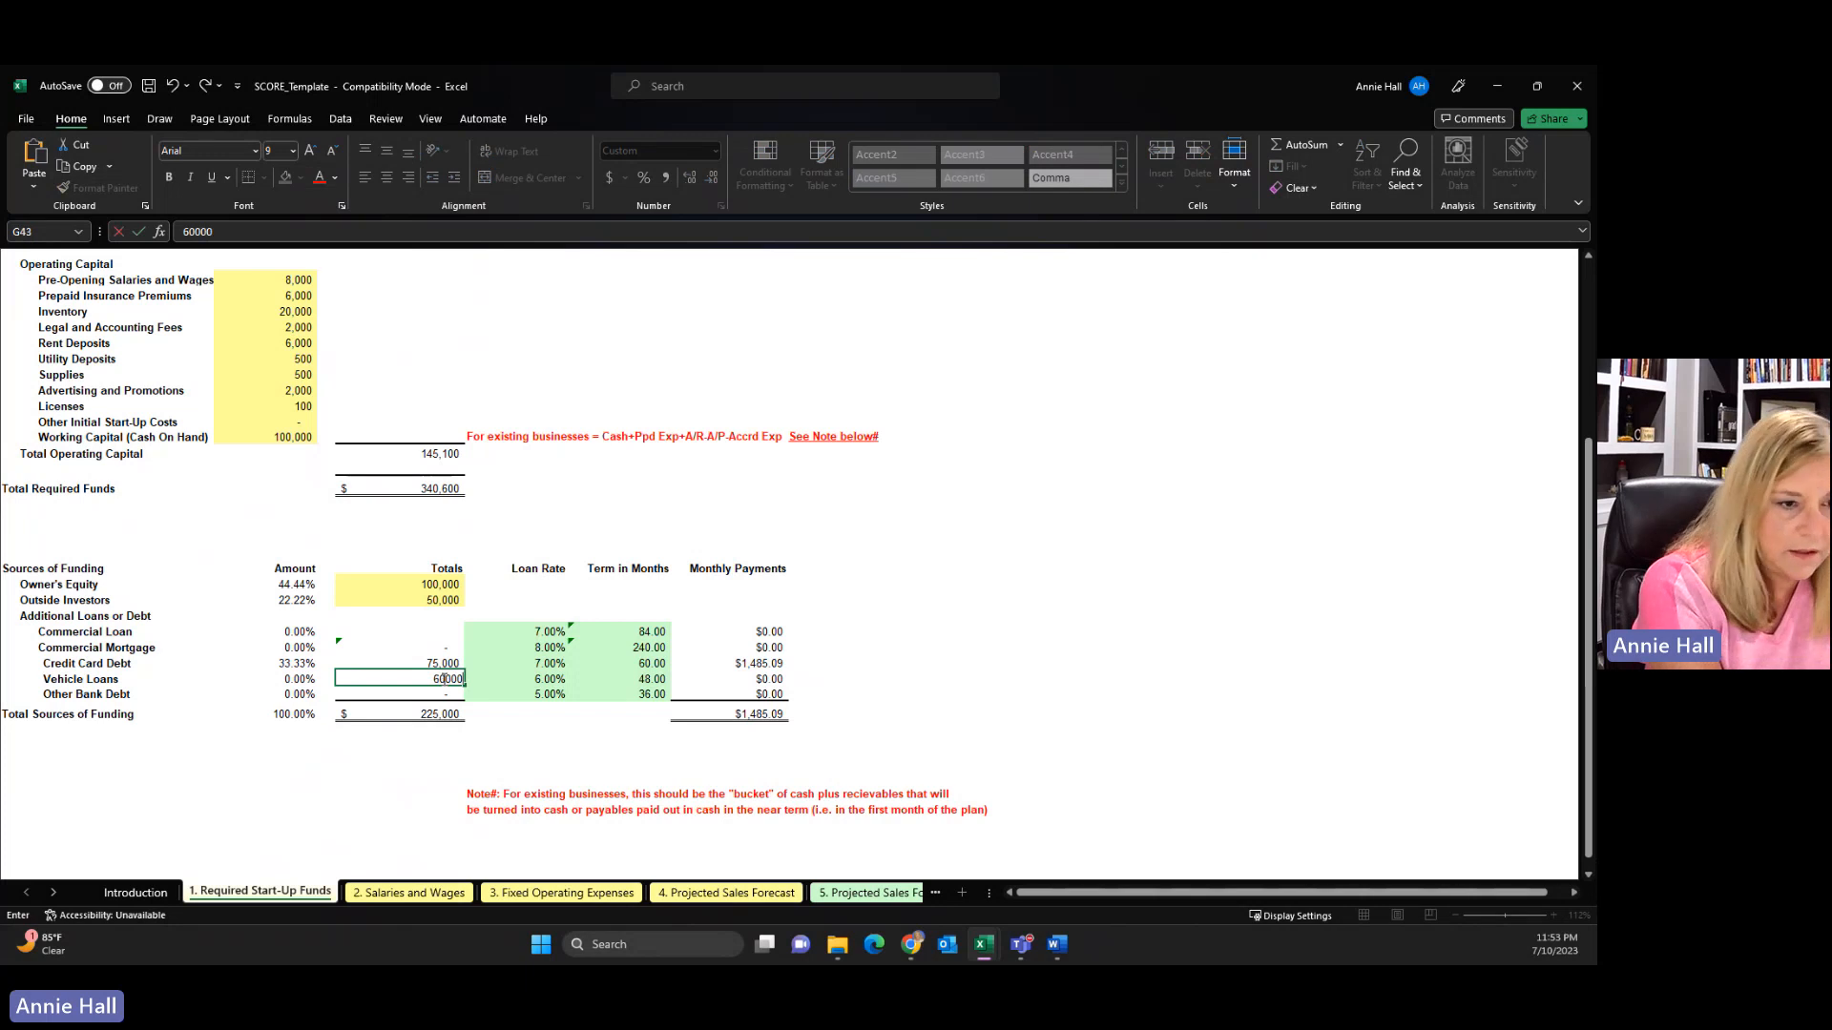
pyautogui.press('Return')
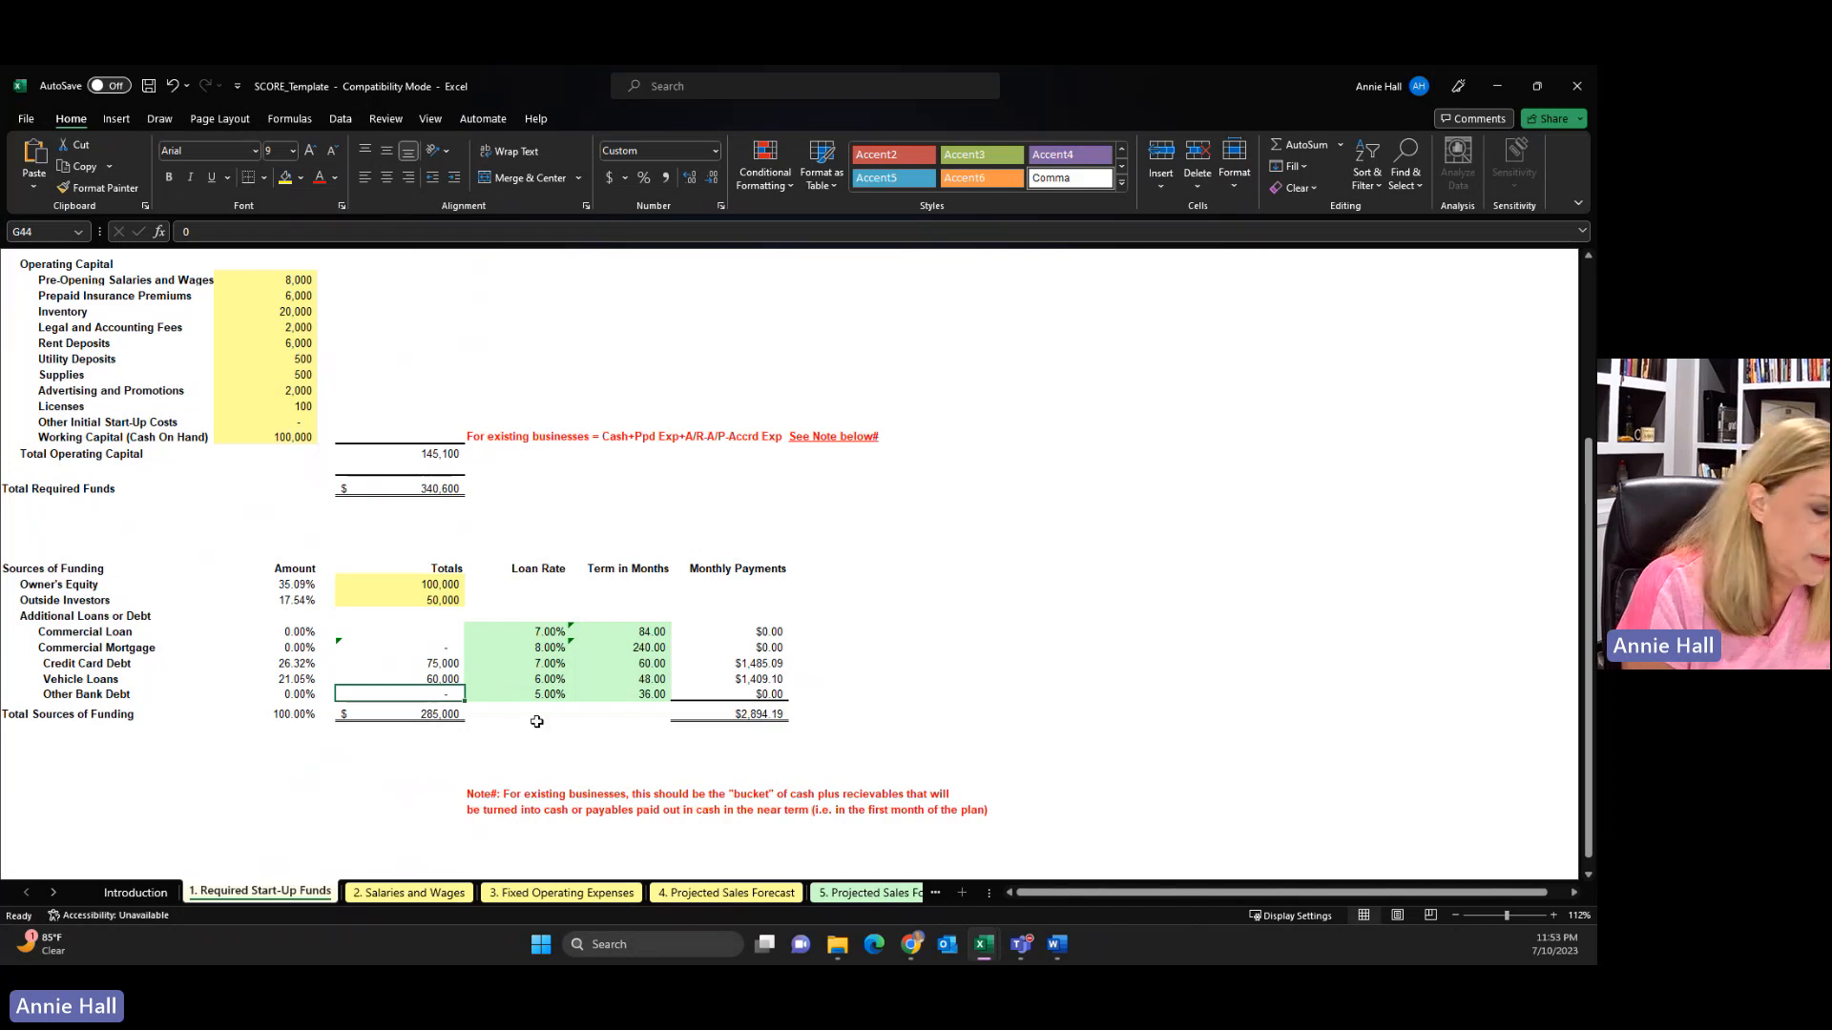
# Enter 20,000 as the Other Bank Debt total under Additional Loans or Debt
pyautogui.write('20')
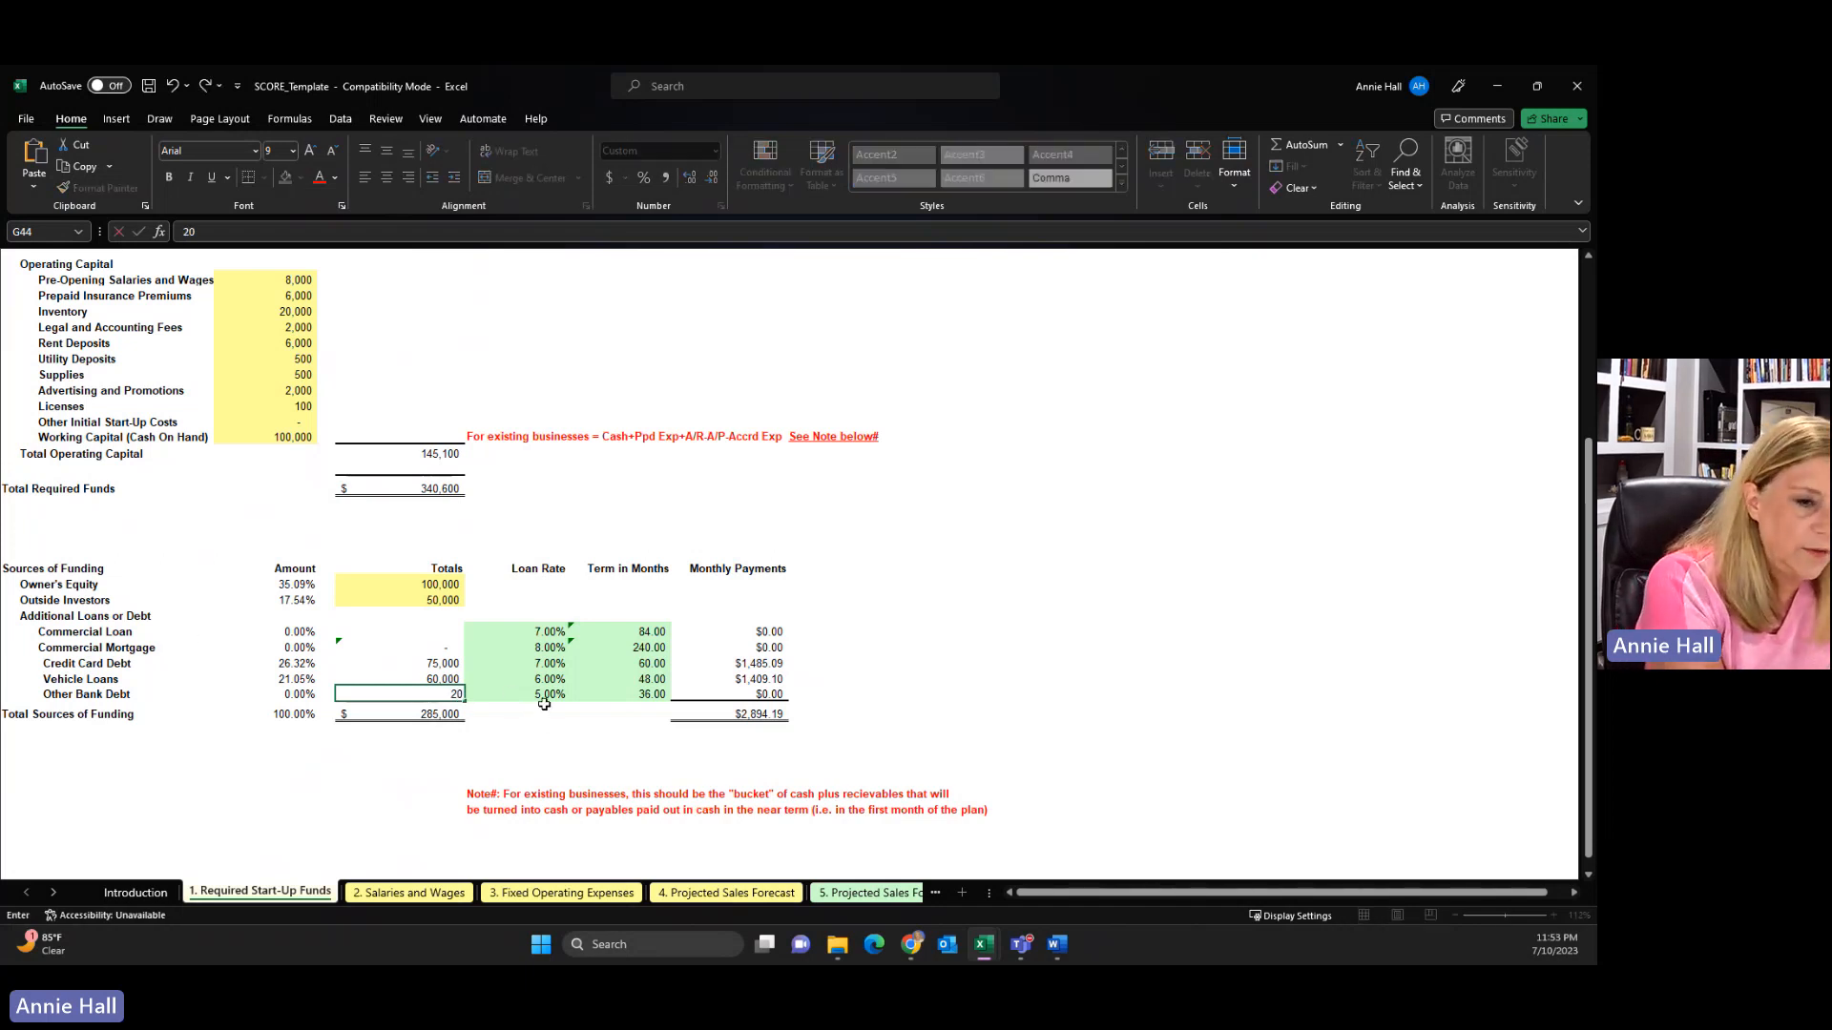
pyautogui.write(',00')
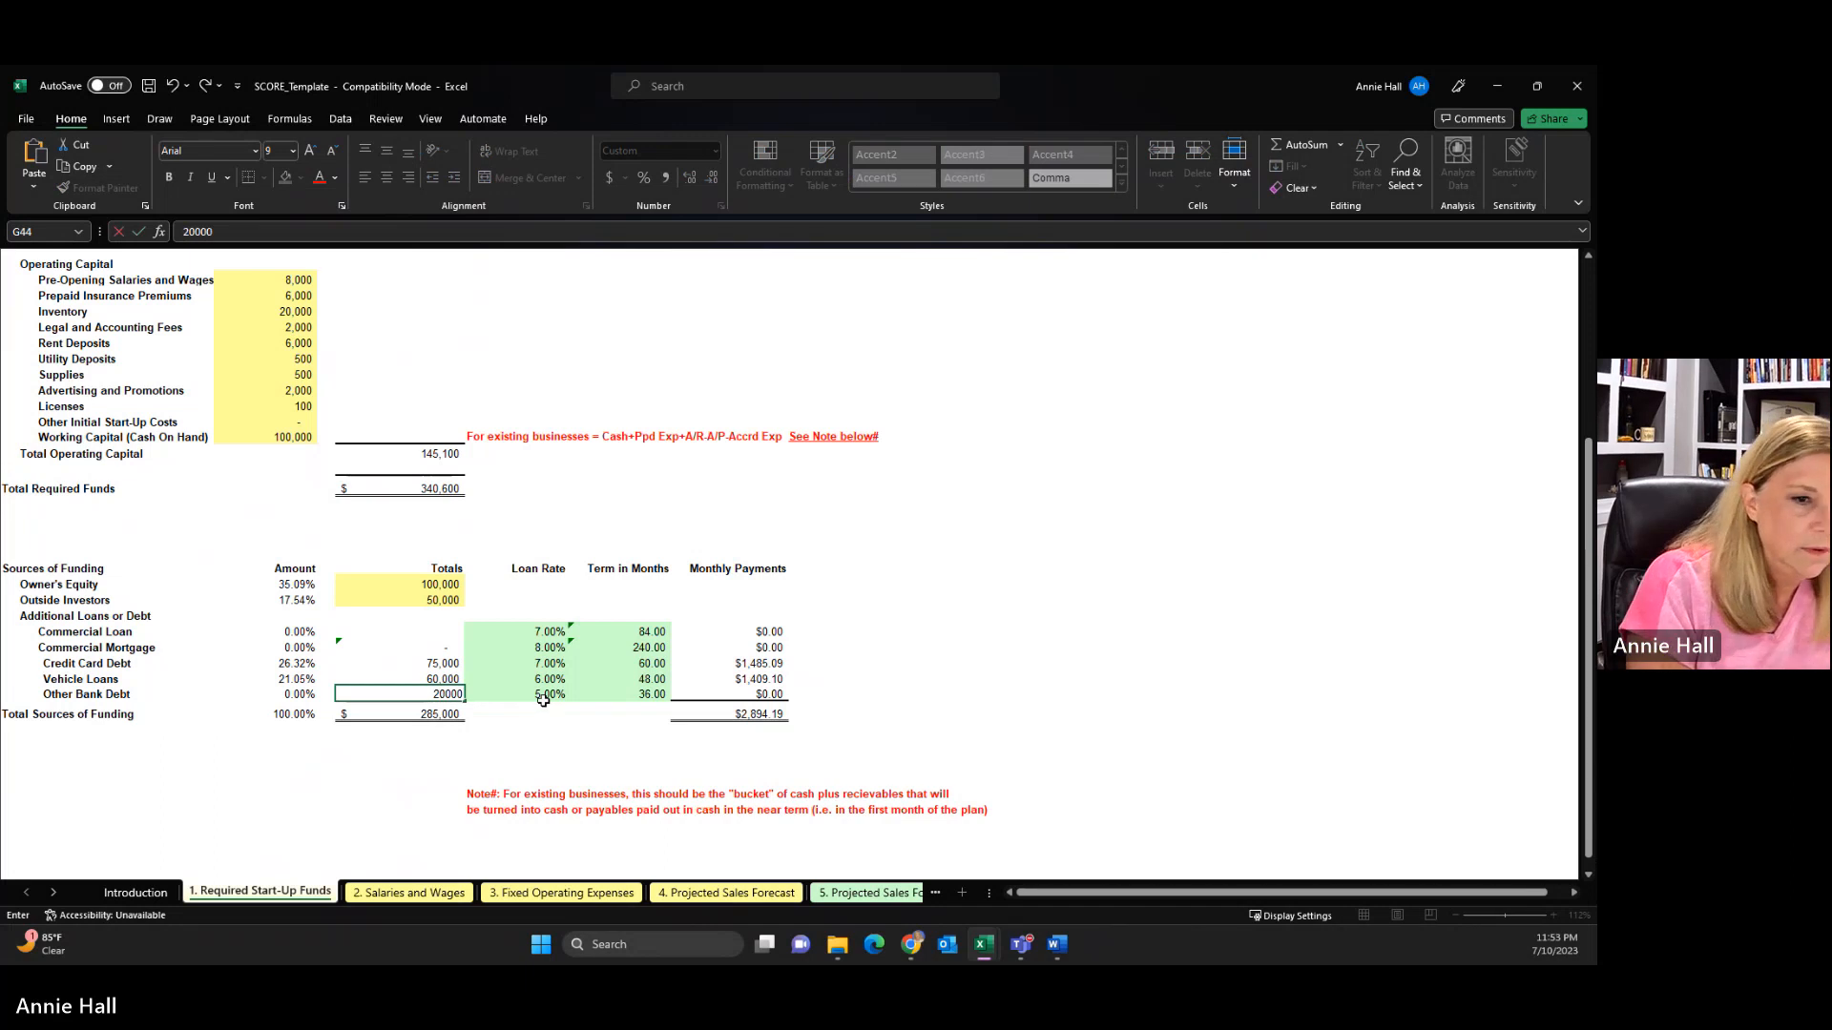
pyautogui.write('0')
pyautogui.click(413, 634)
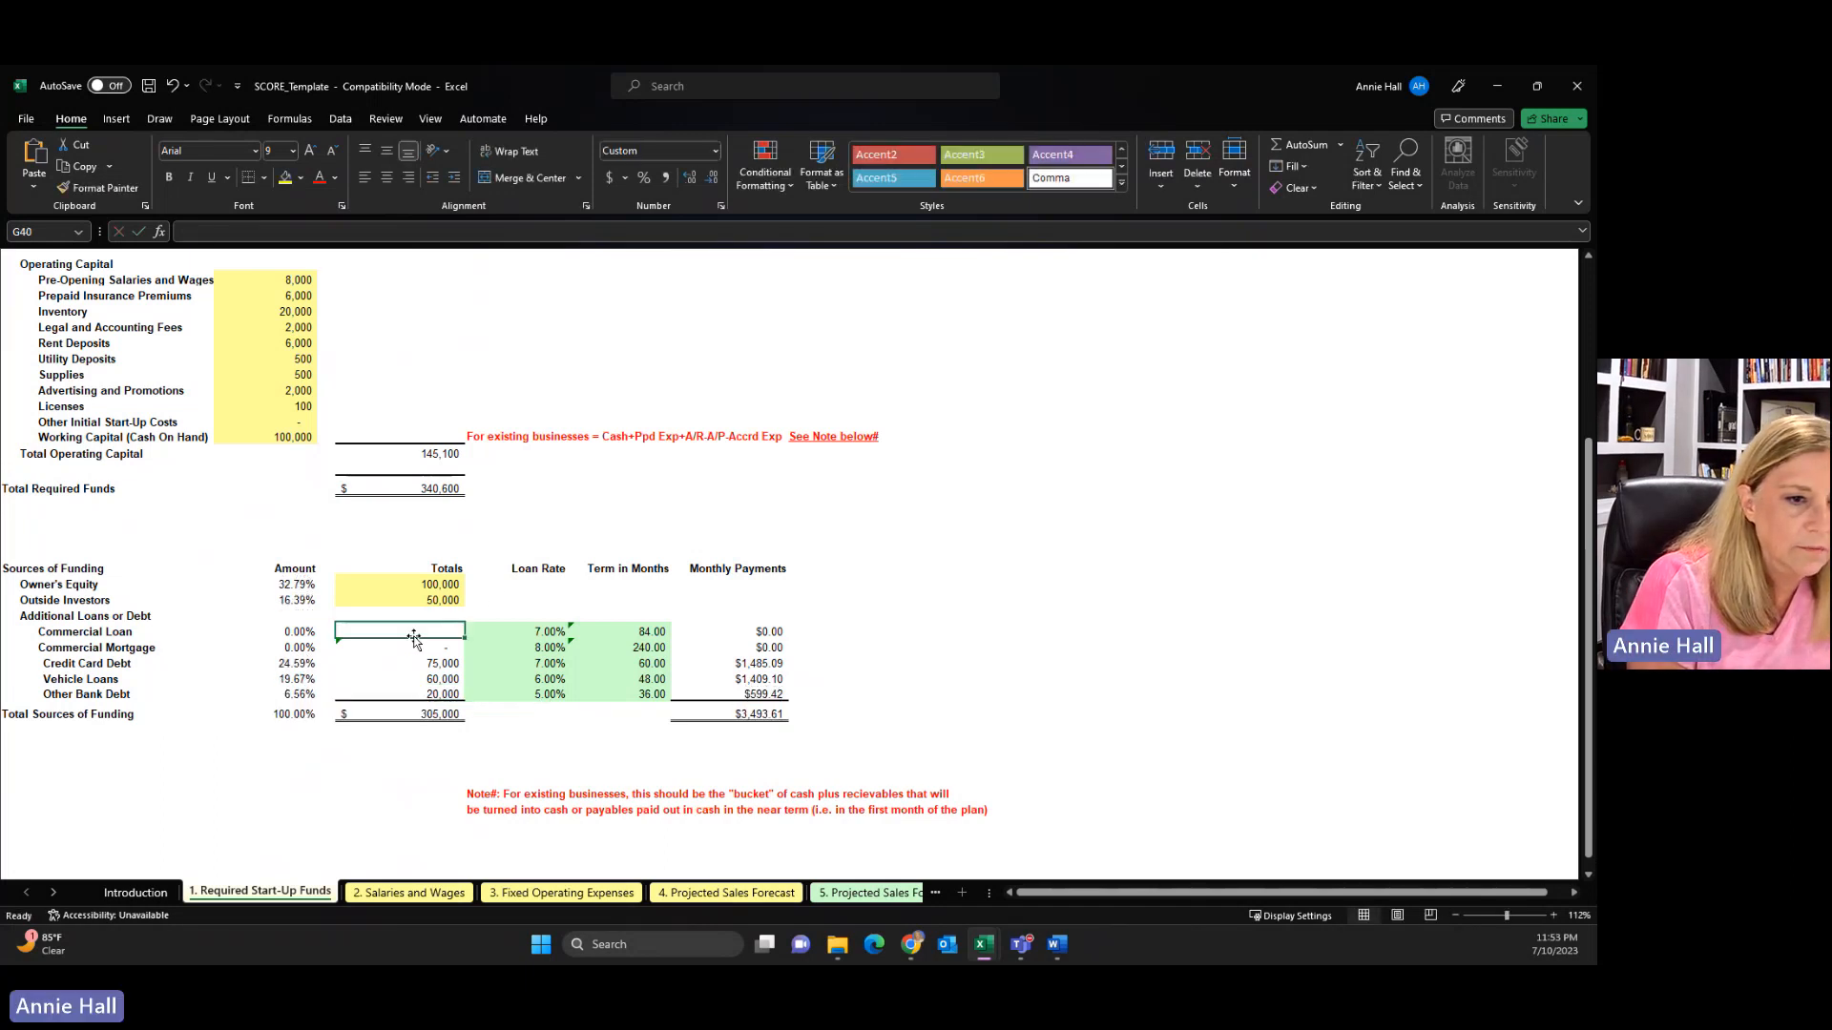
# Clear the Other Bank Debt total and enter 20,000 as the Commercial Loan total under Additional Loans or Debt
pyautogui.click(445, 692)
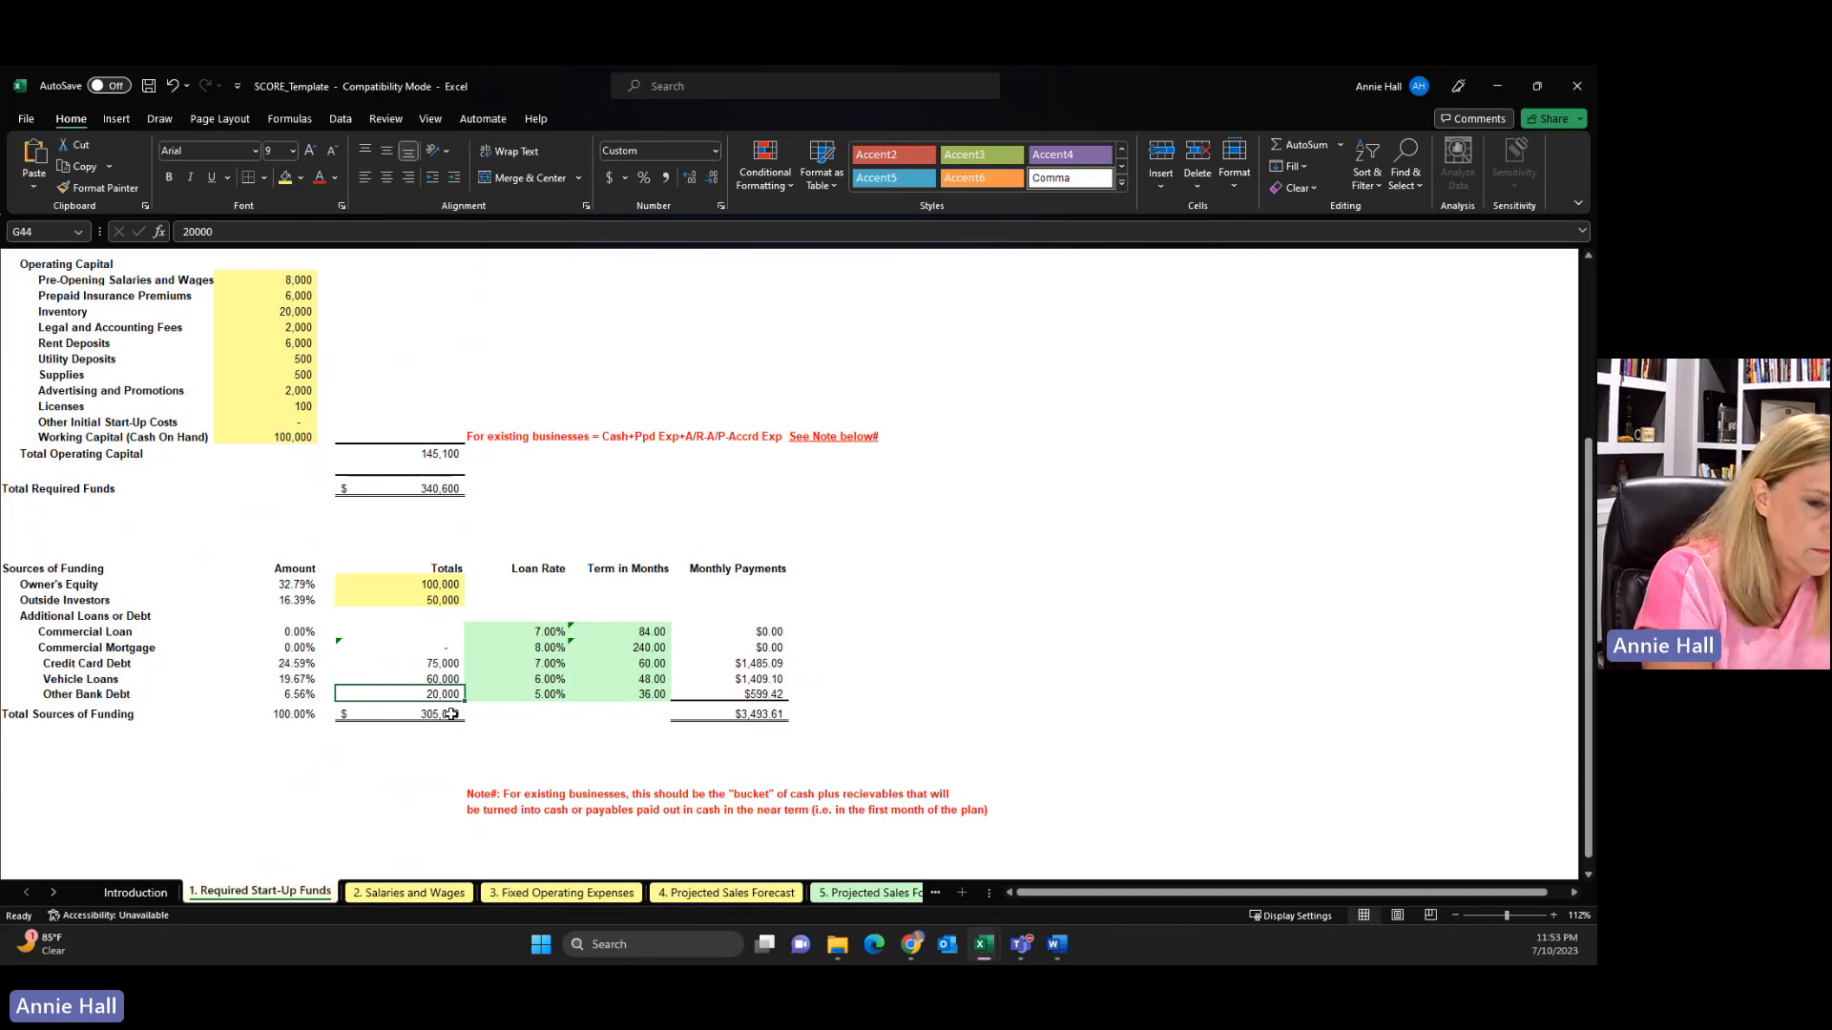
pyautogui.rightClick(454, 696)
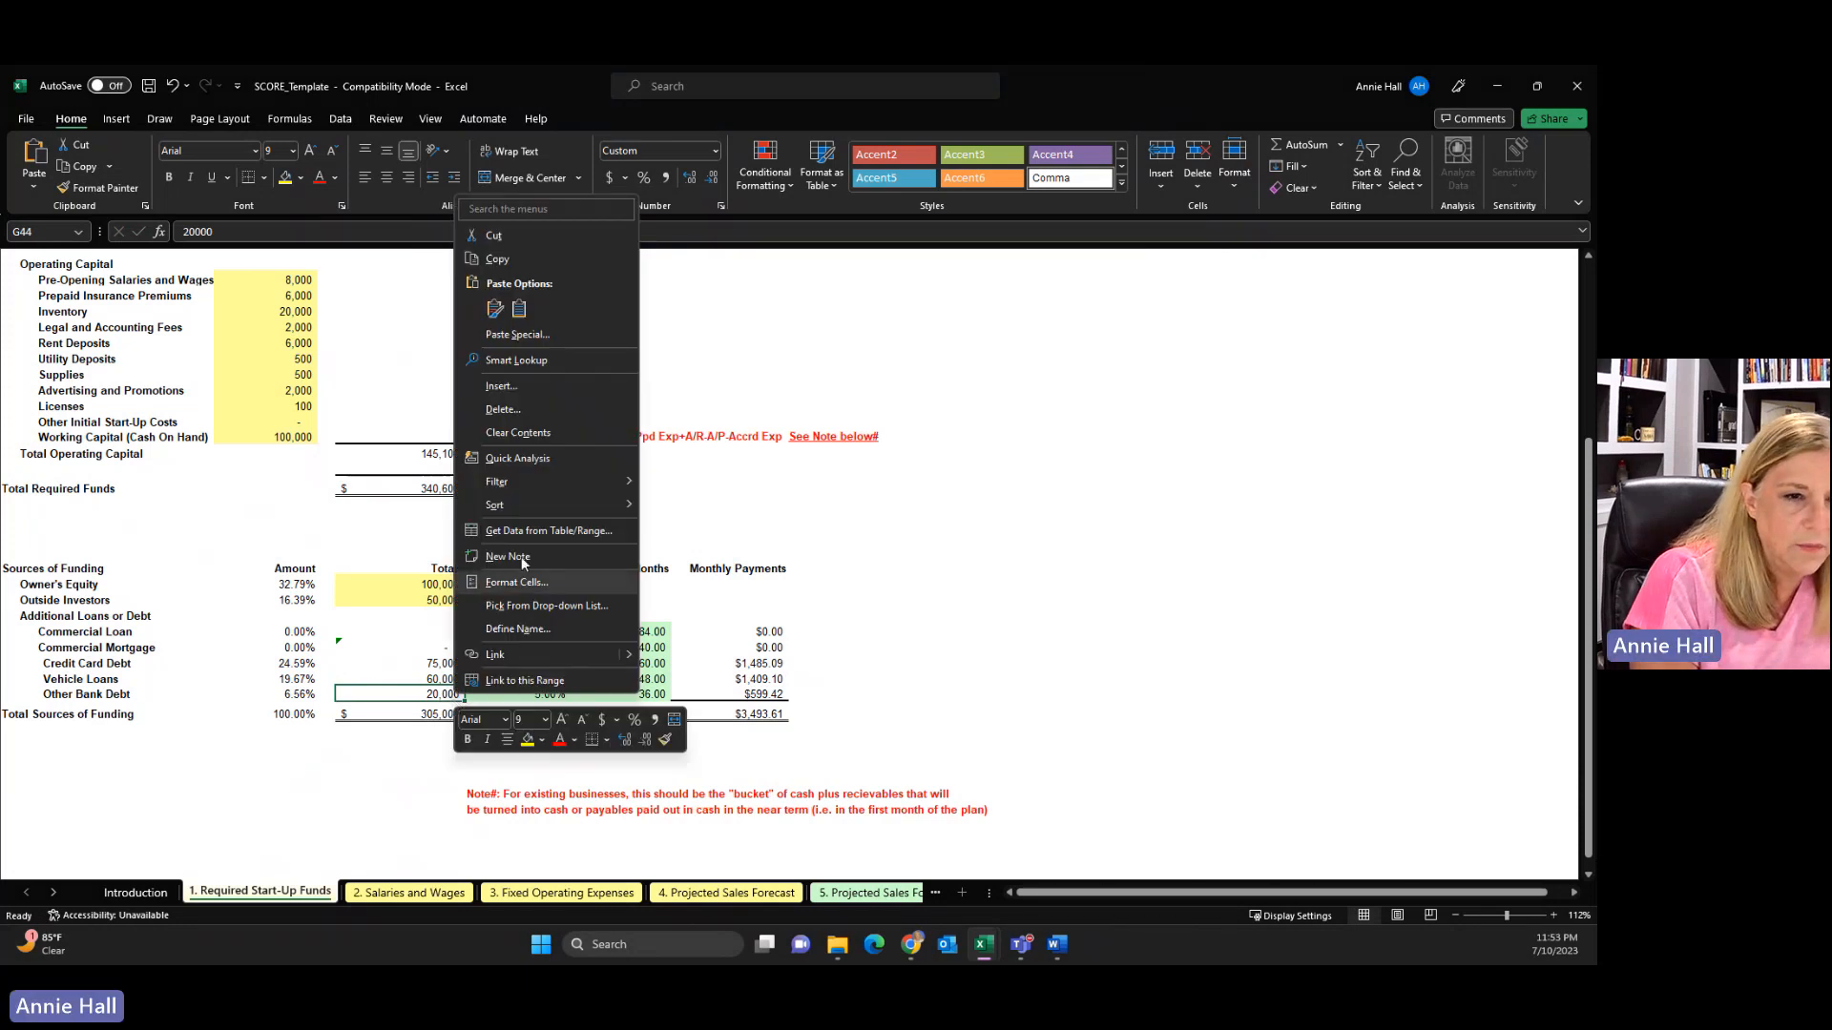
pyautogui.click(541, 433)
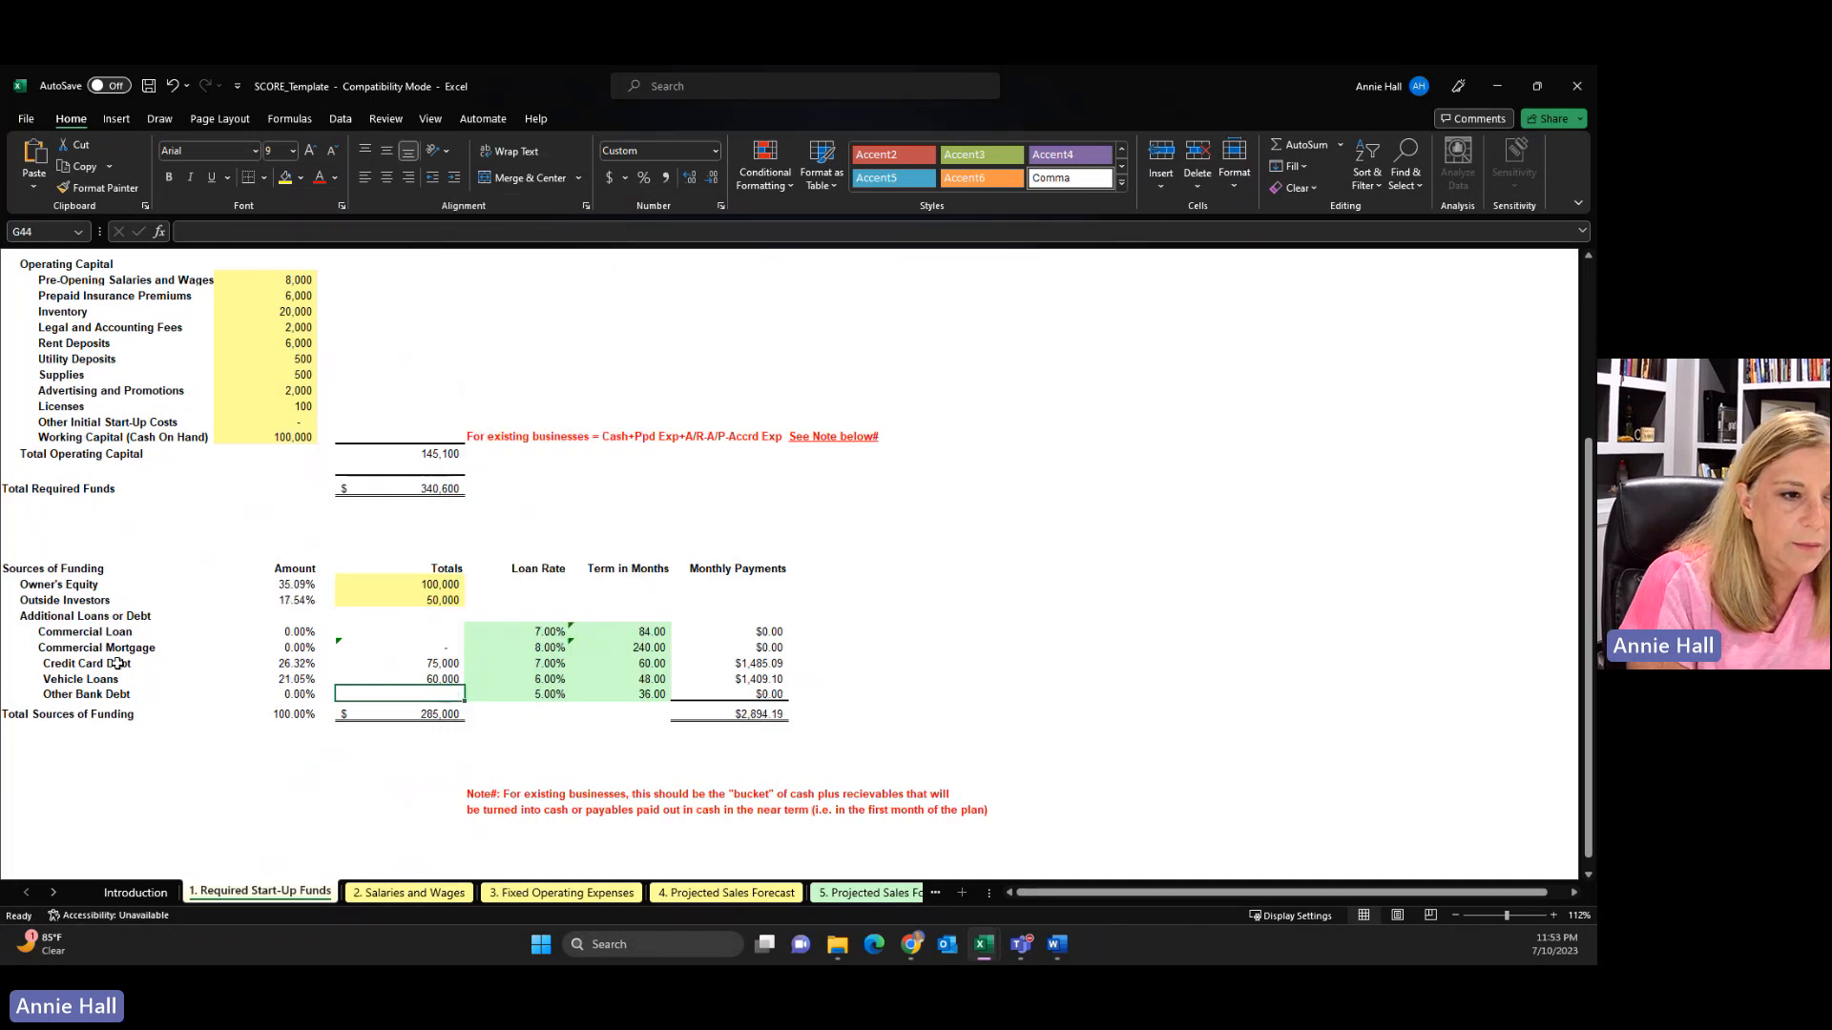
pyautogui.click(417, 632)
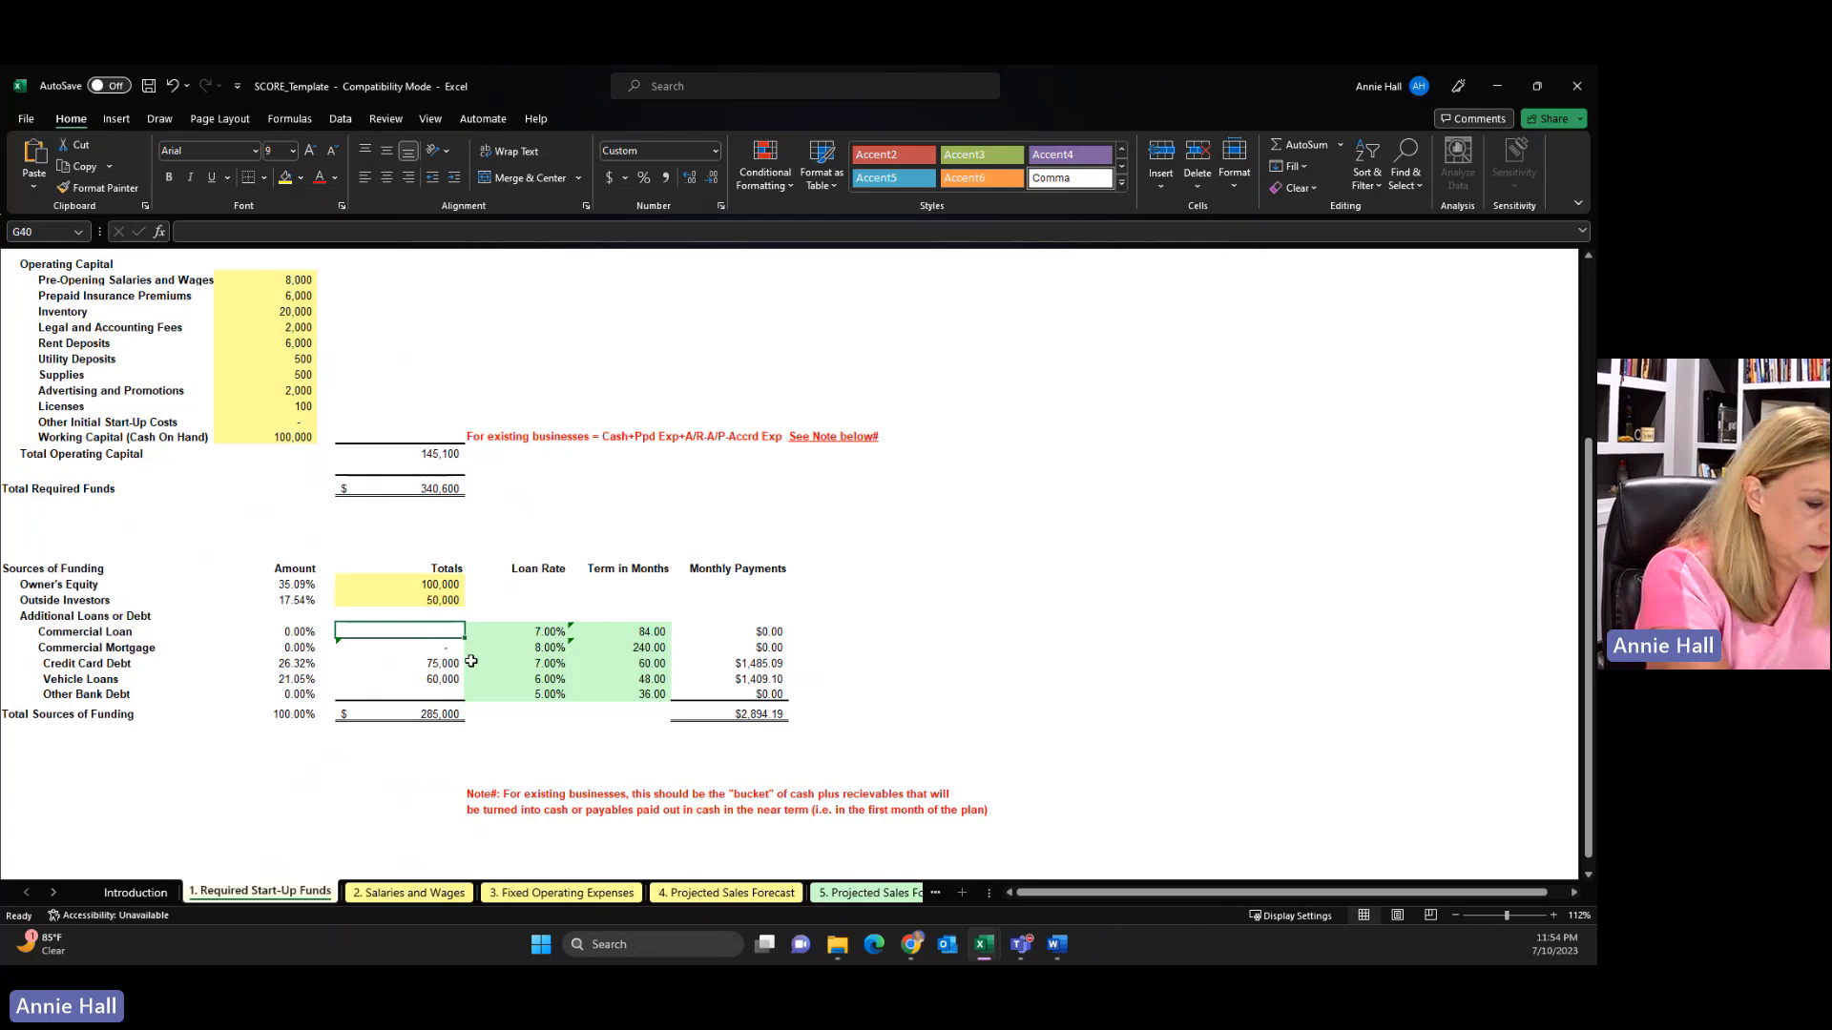
pyautogui.write('20000')
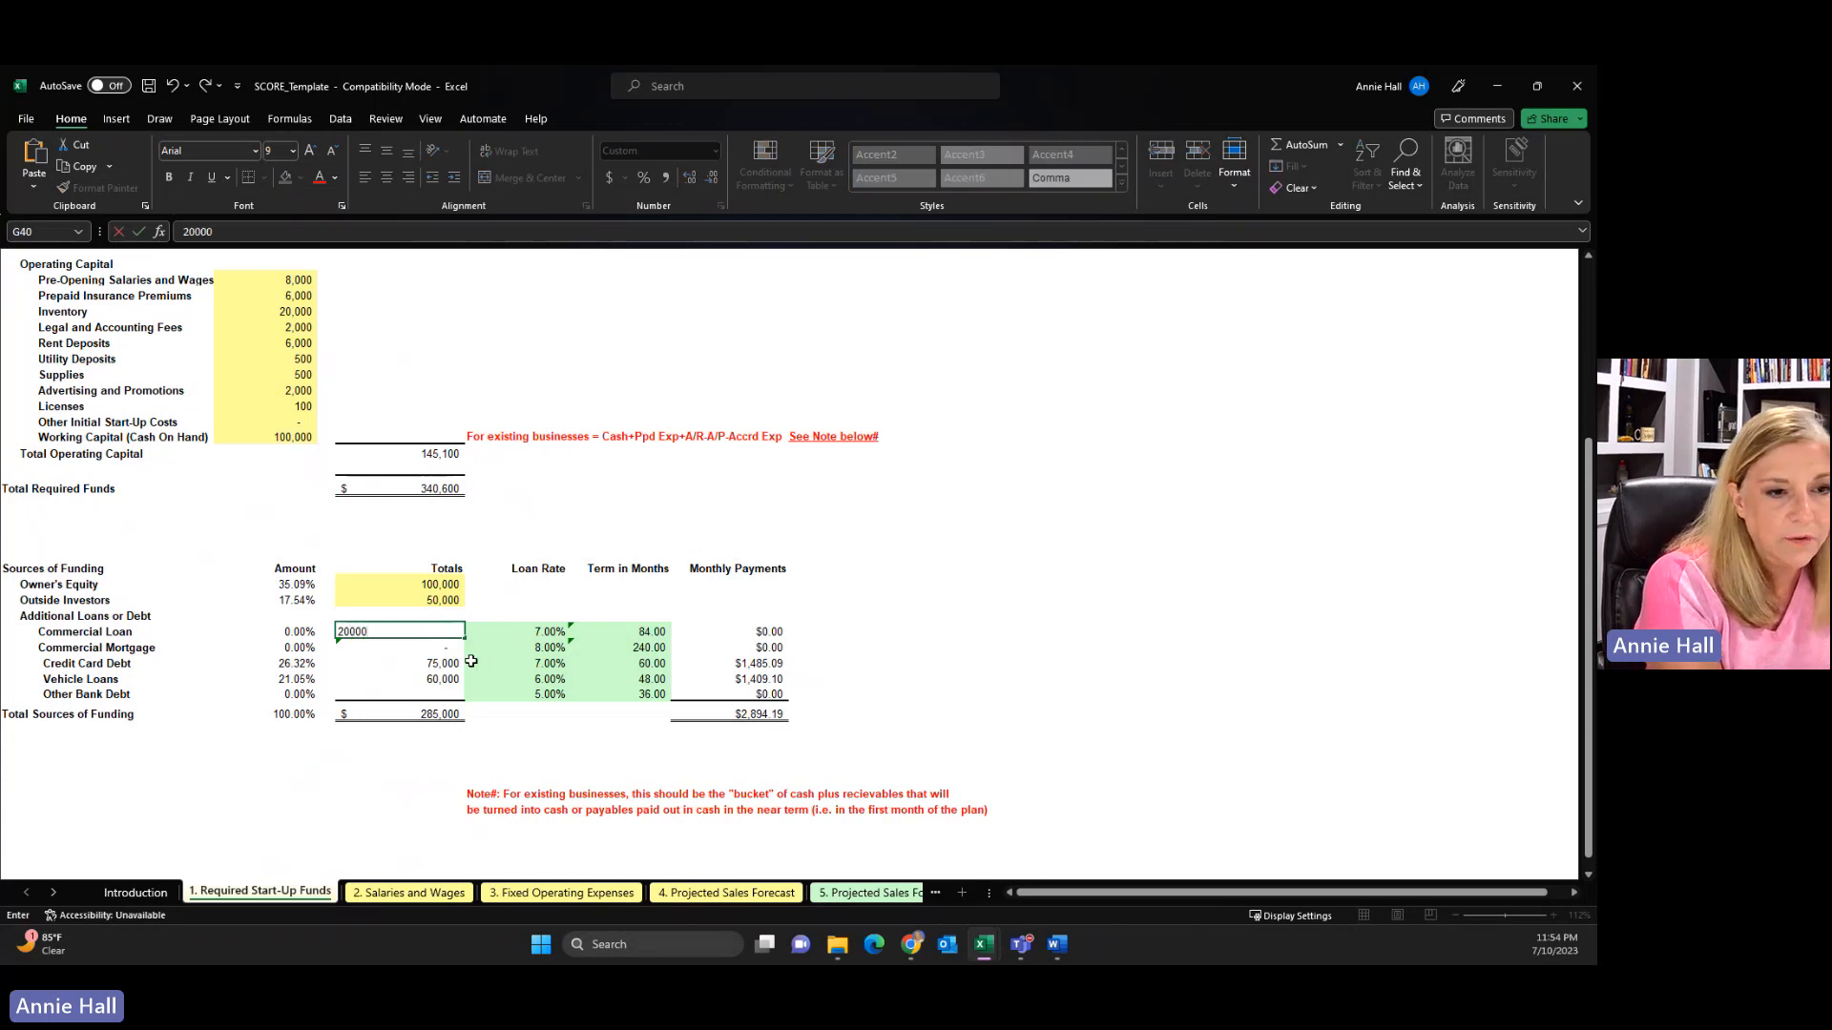
pyautogui.press('Return')
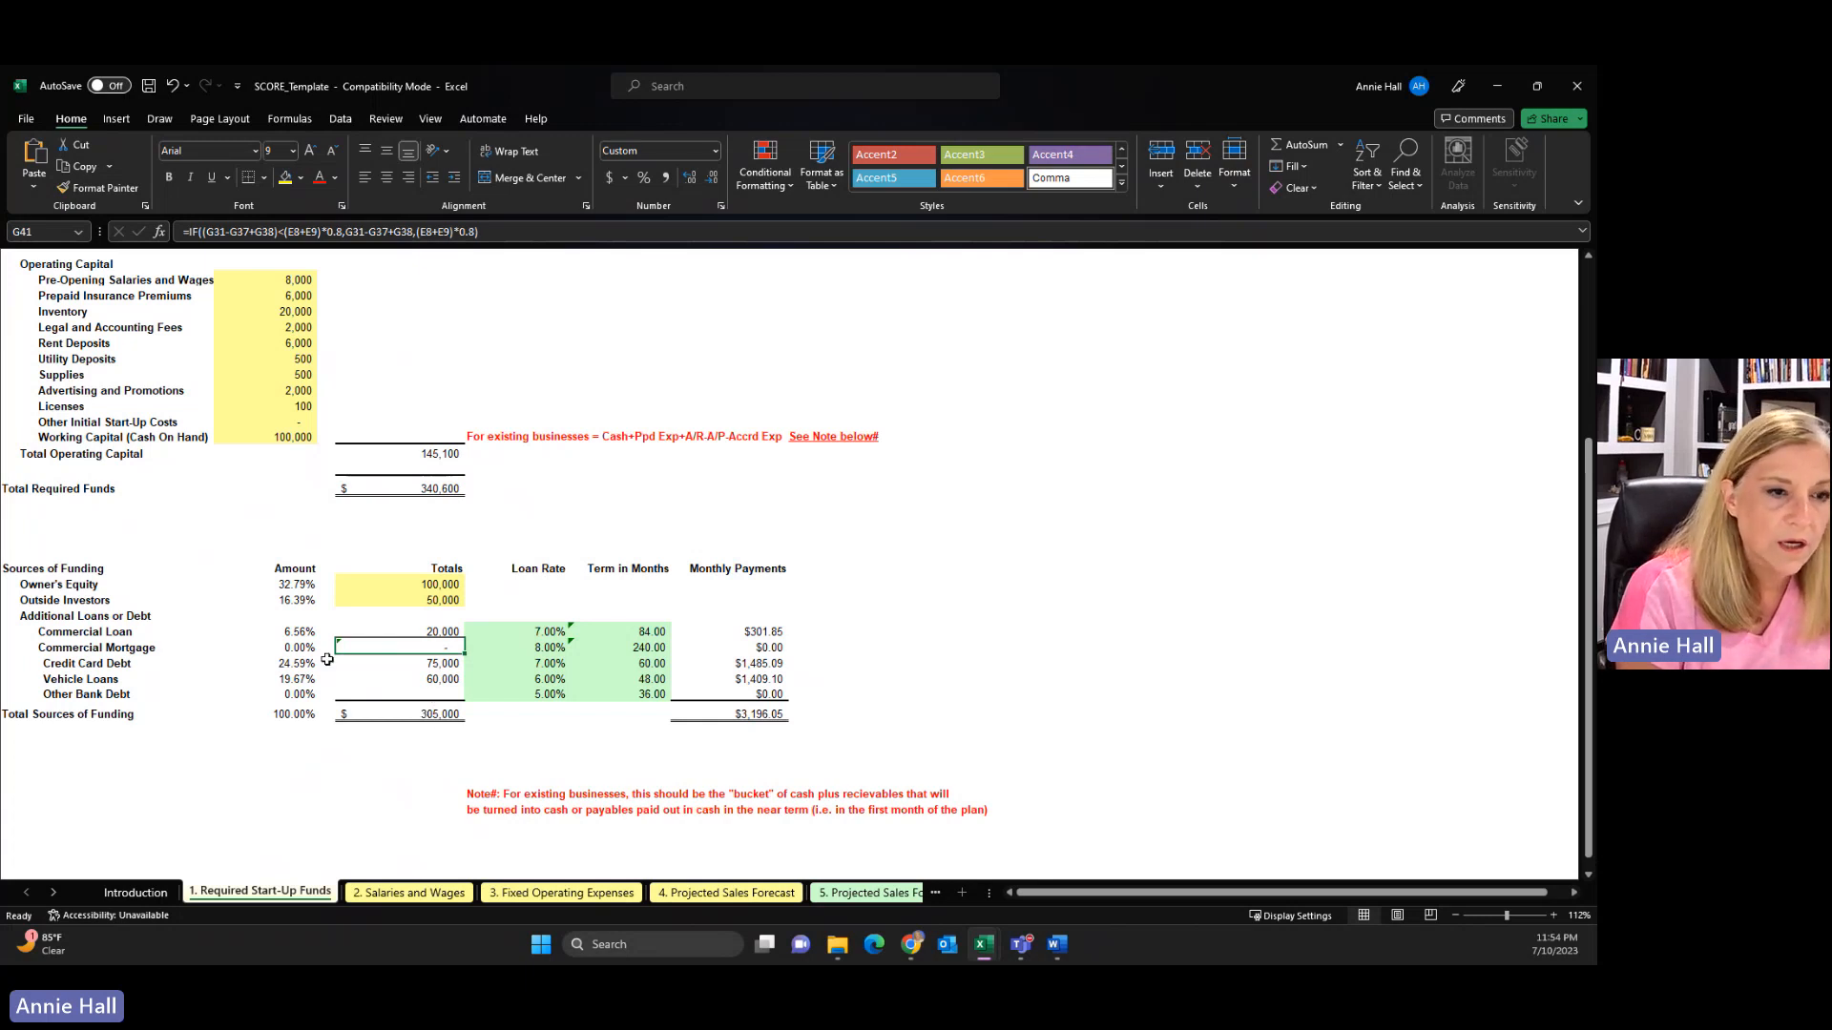
# Set the Outside Investors total in Sources of Funding to 85,000
pyautogui.click(439, 601)
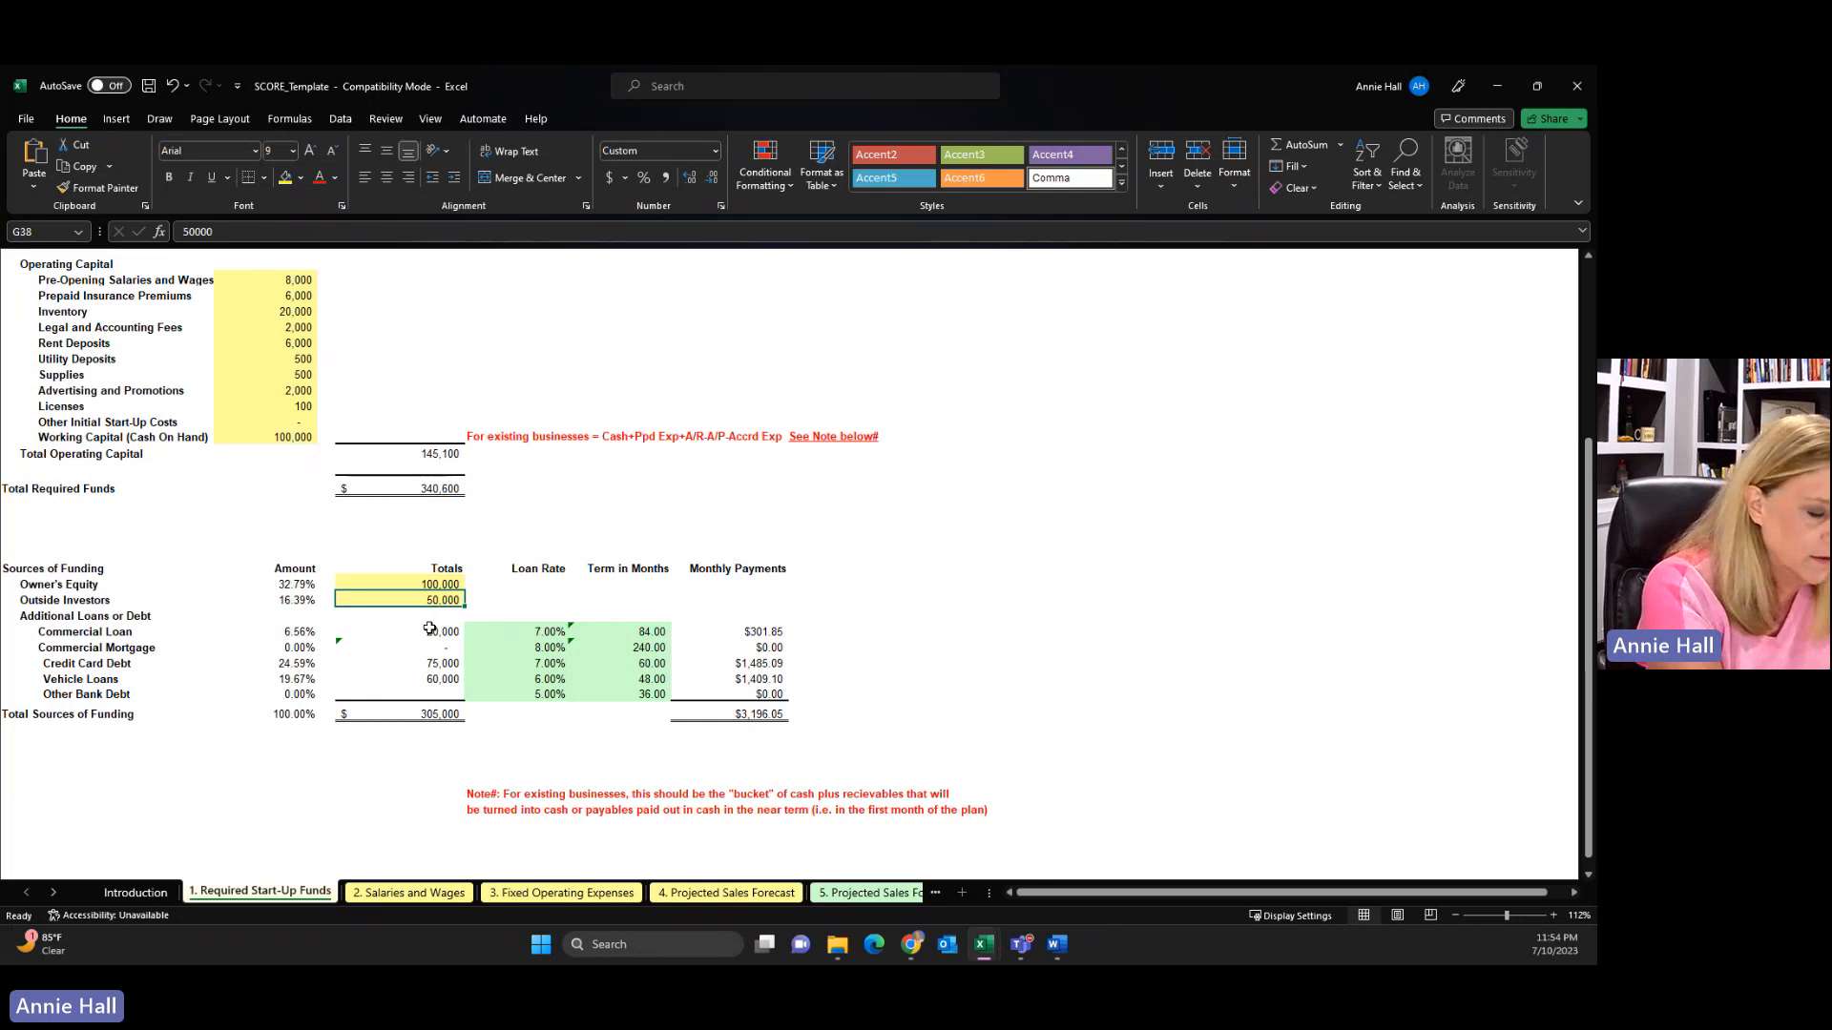
pyautogui.write('85,')
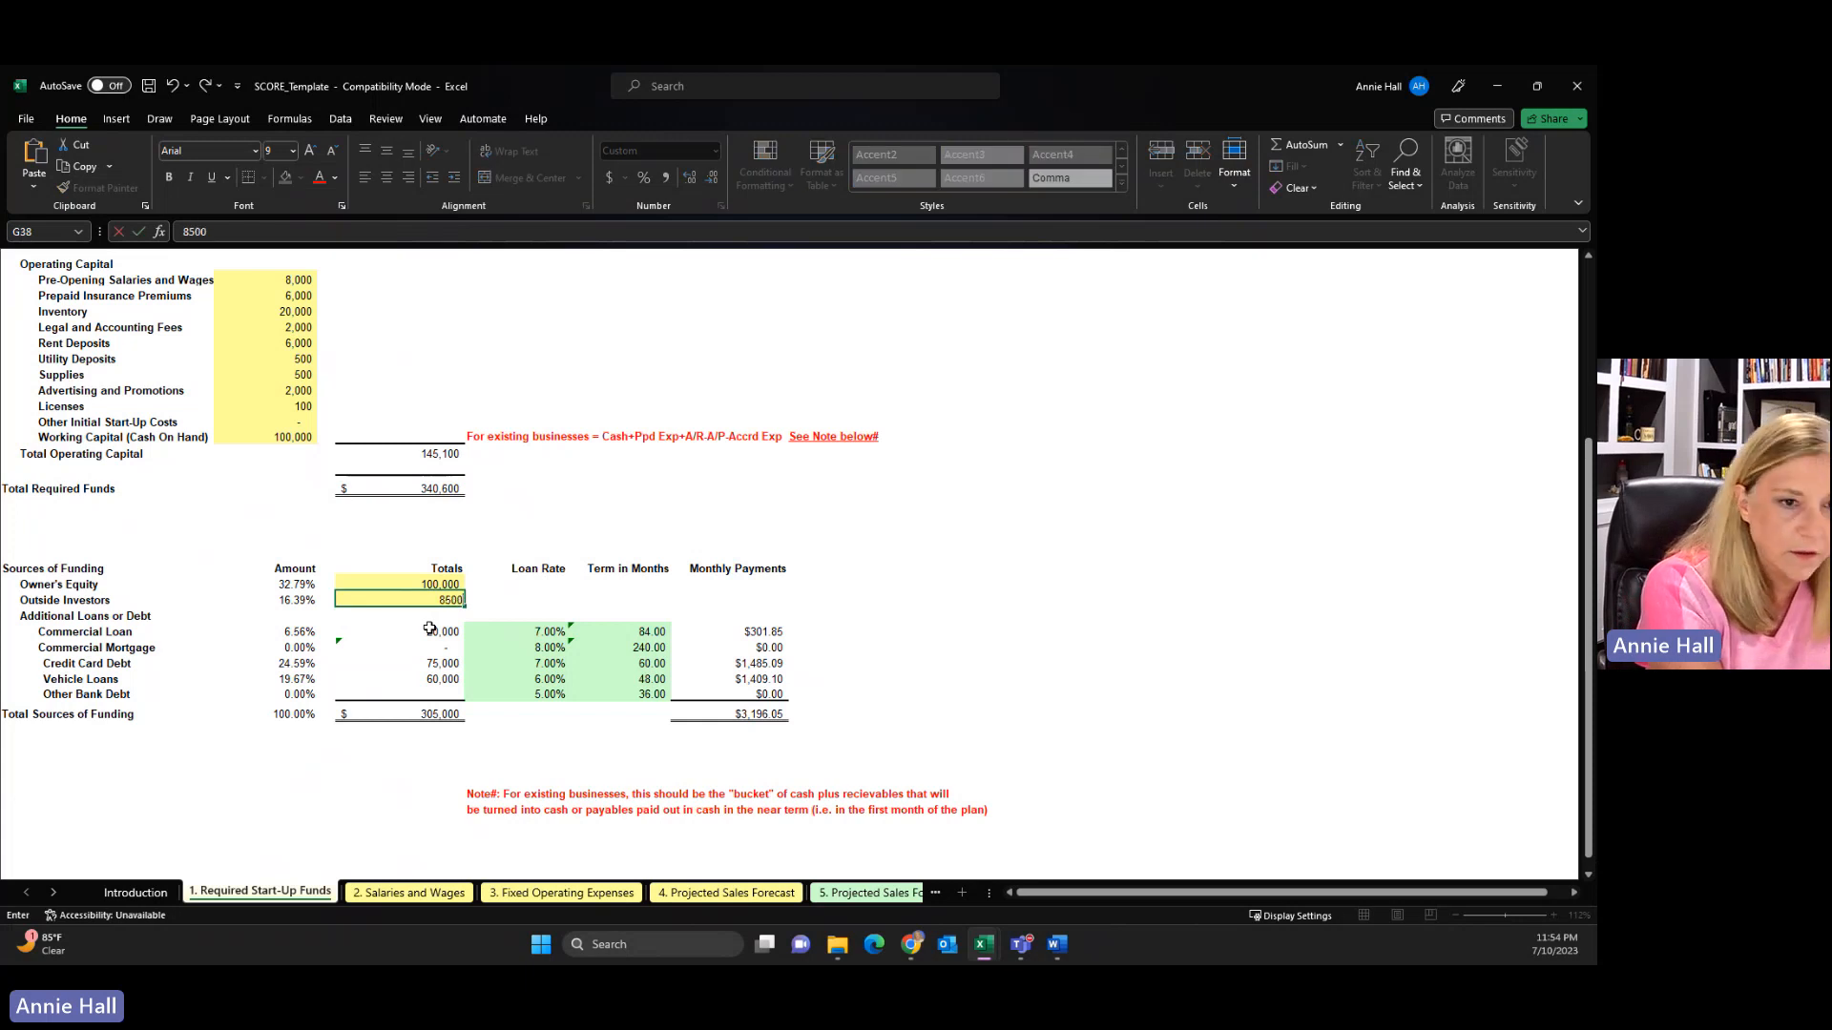
pyautogui.write('000')
pyautogui.press('Return')
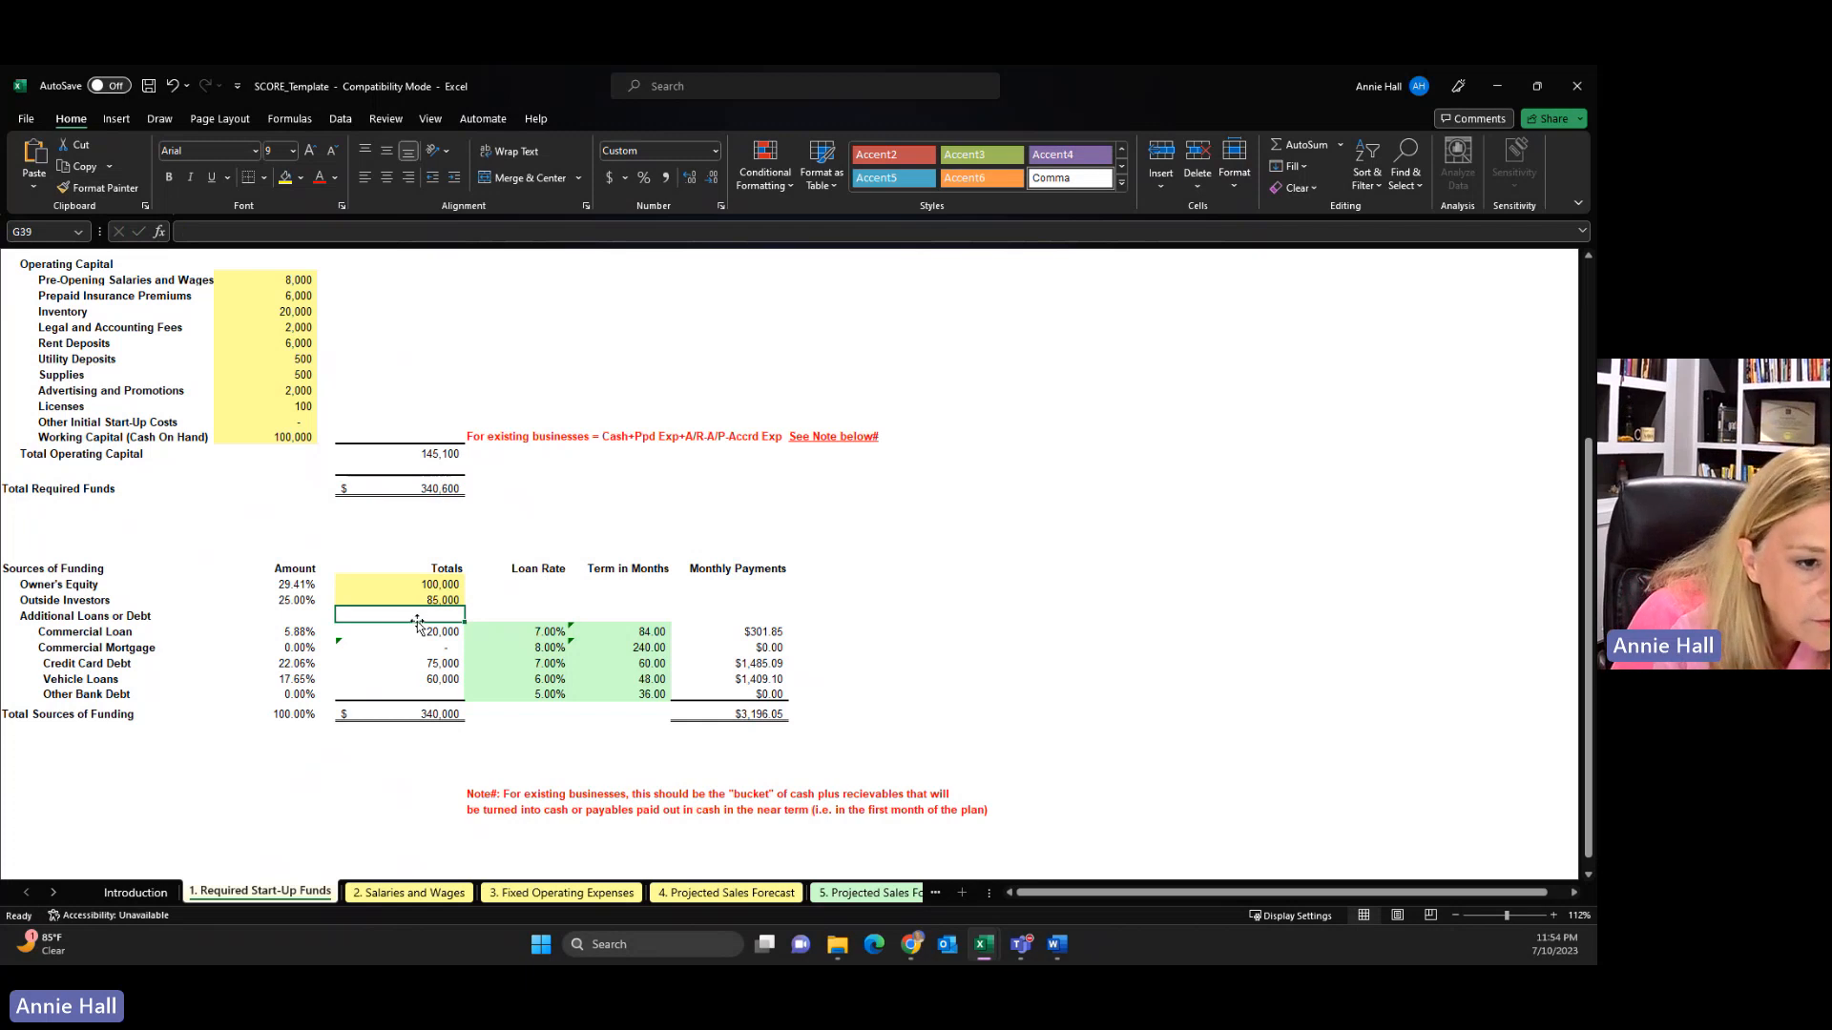
# Change the Owner's Equity total in Sources of Funding to 100,600
pyautogui.click(444, 585)
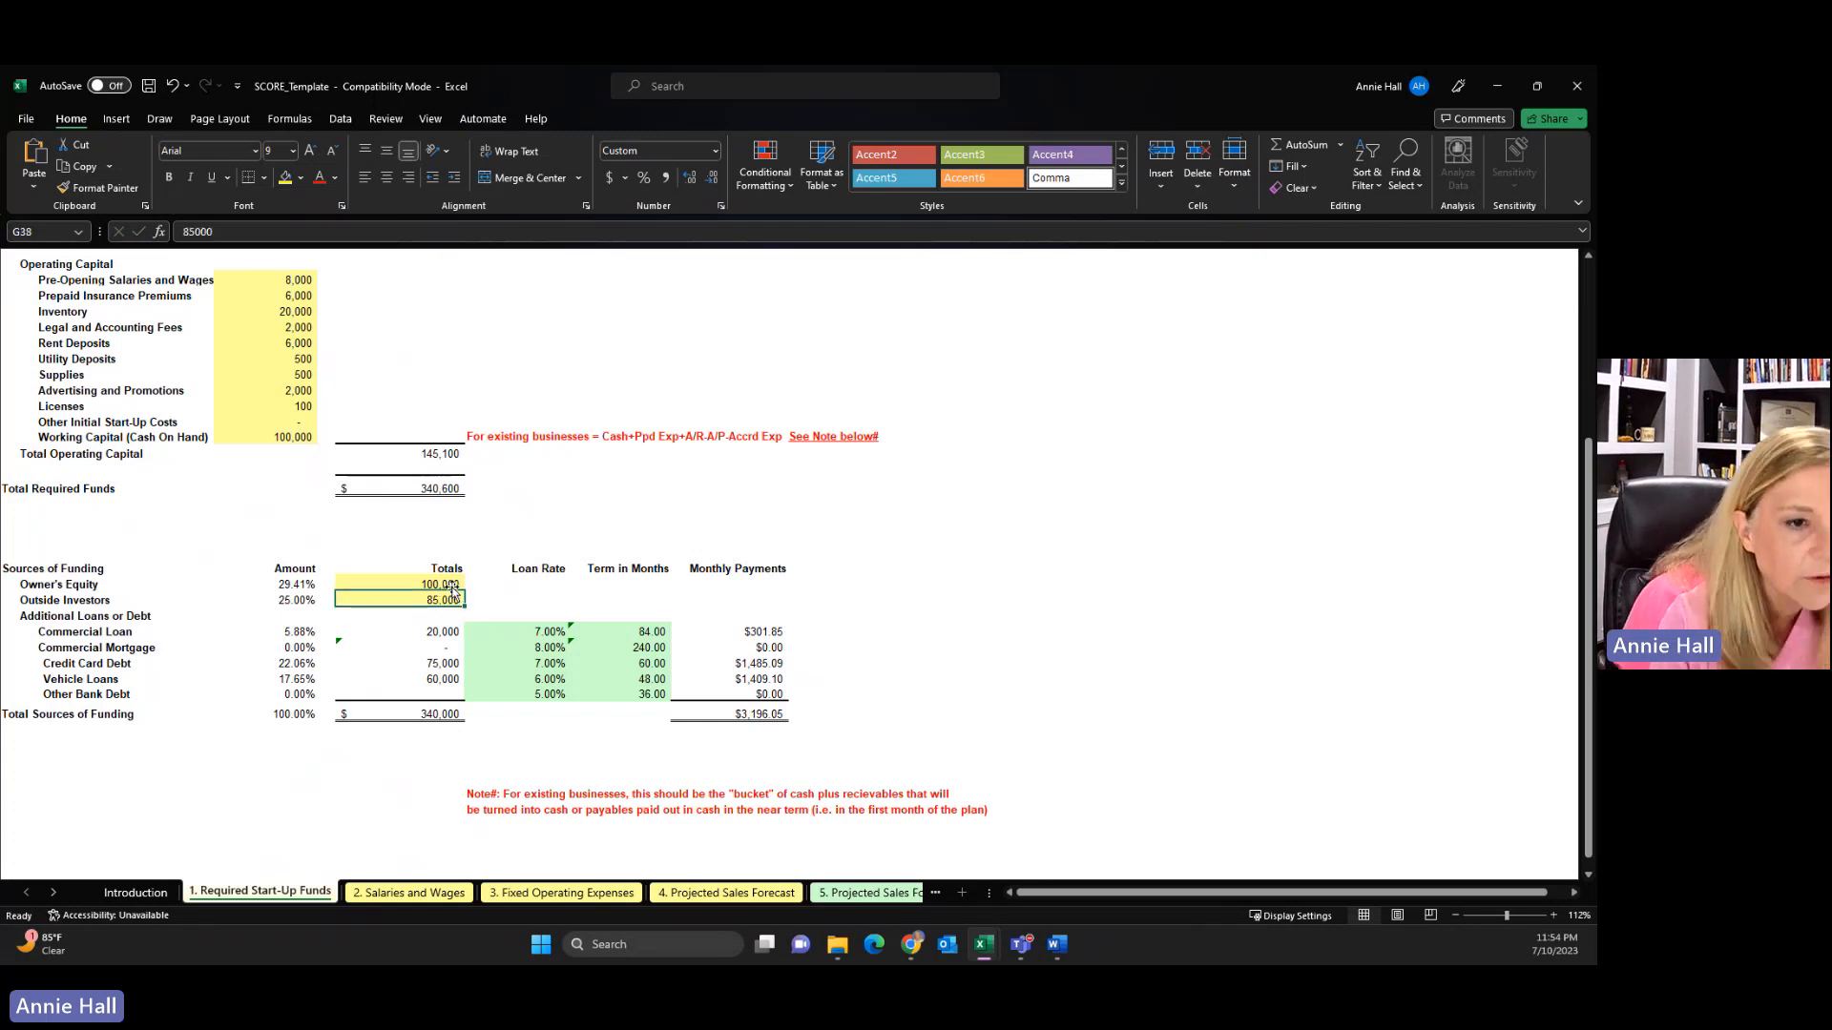
pyautogui.doubleClick(450, 584)
pyautogui.press('BackSpace')
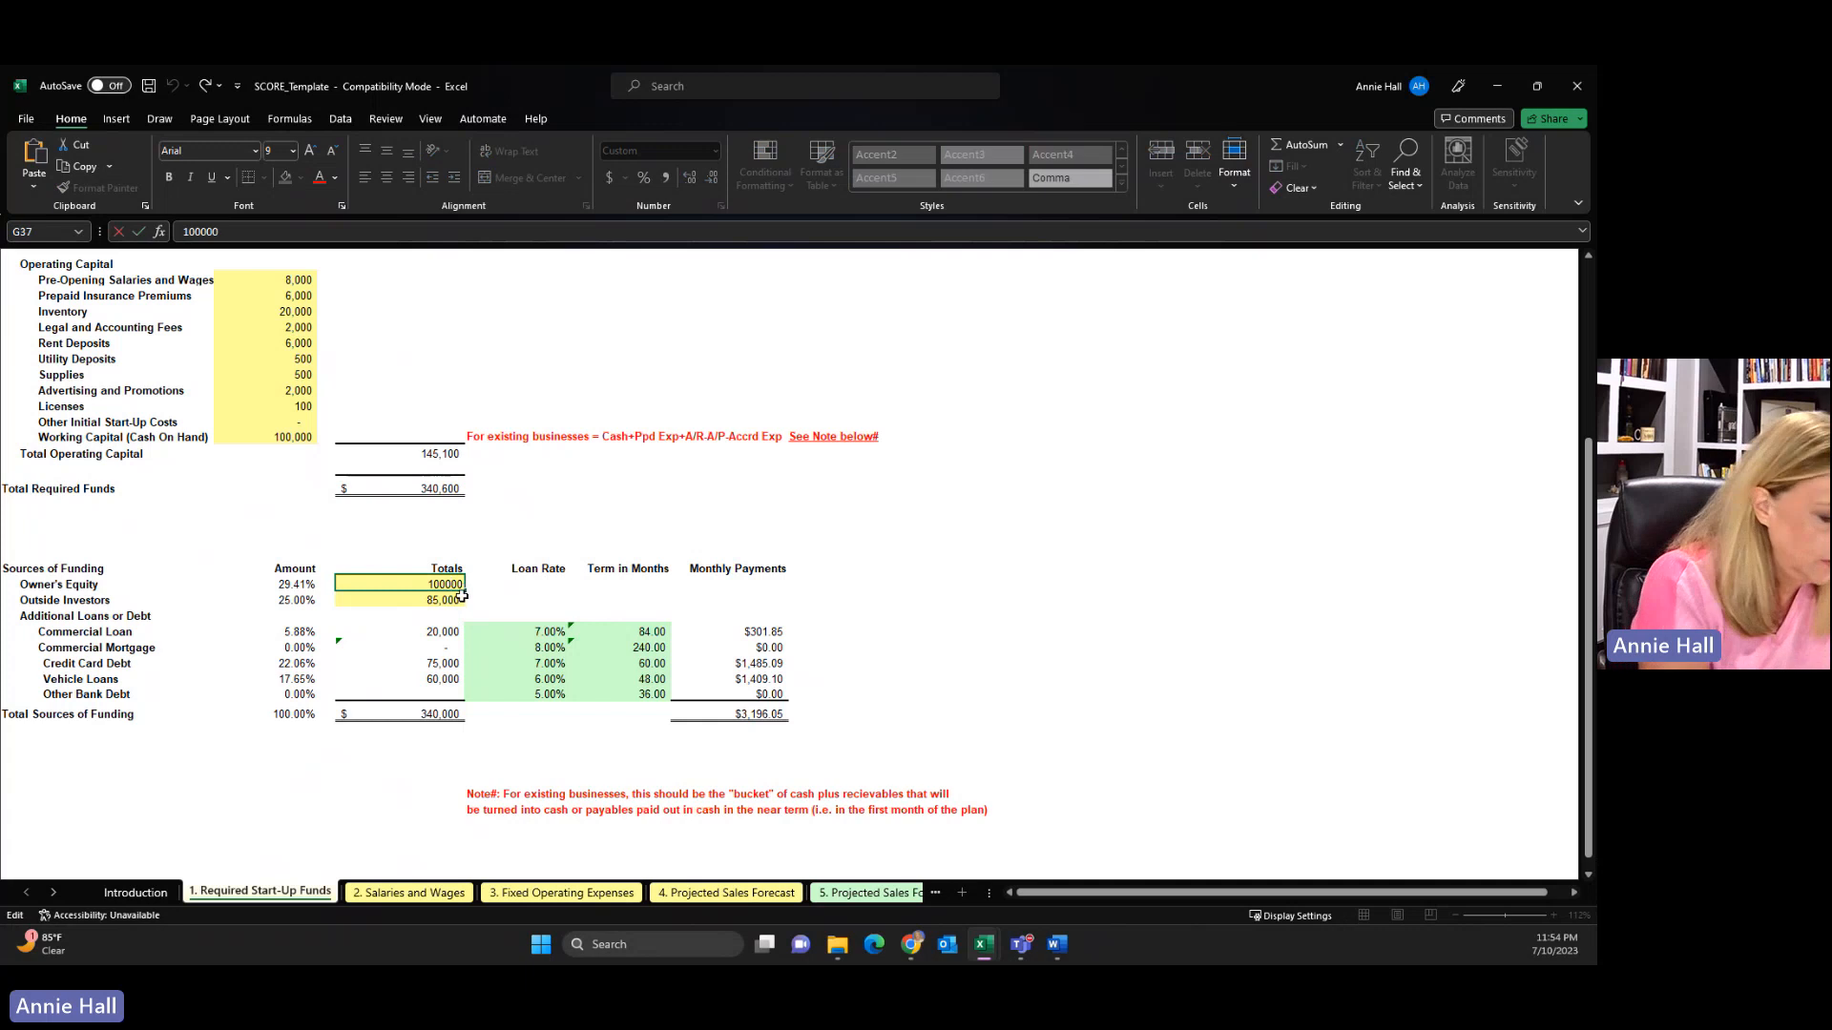
pyautogui.write('6')
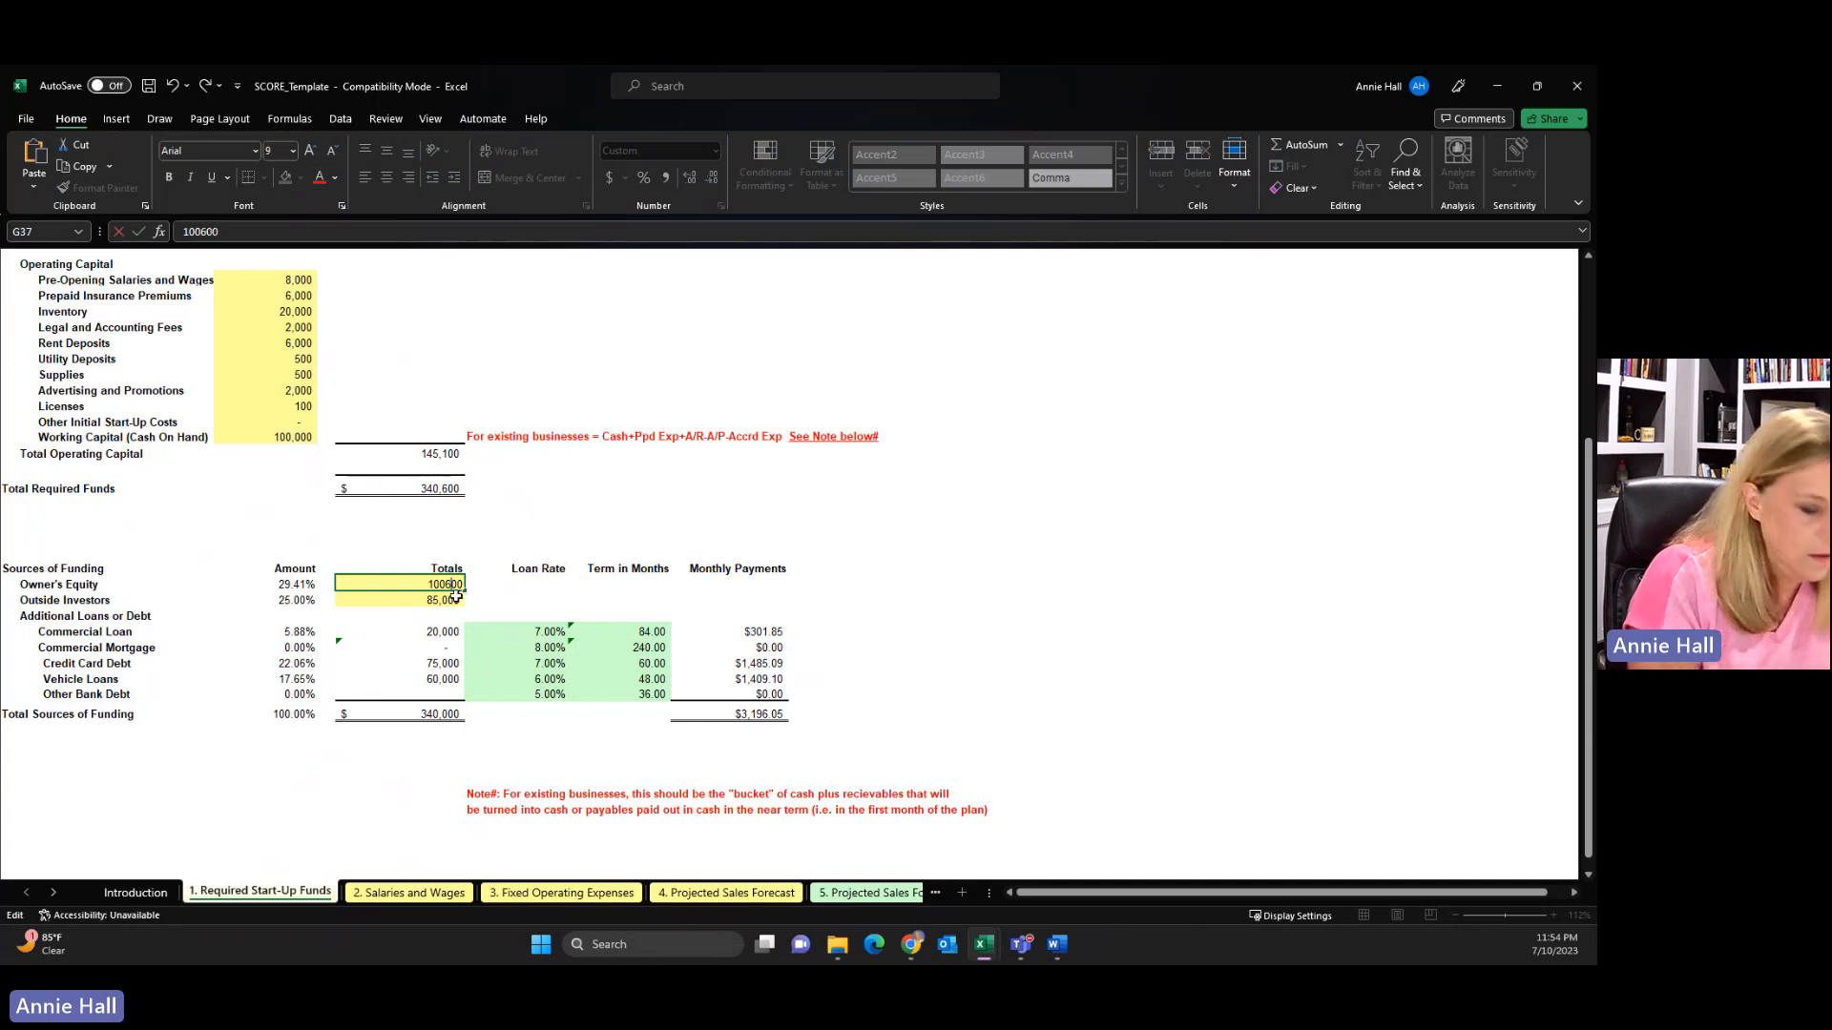
pyautogui.press('Return')
# Review the fixed assets, operating capital and sources of funding sections against the total required funds
pyautogui.scroll(1, 410, 703)
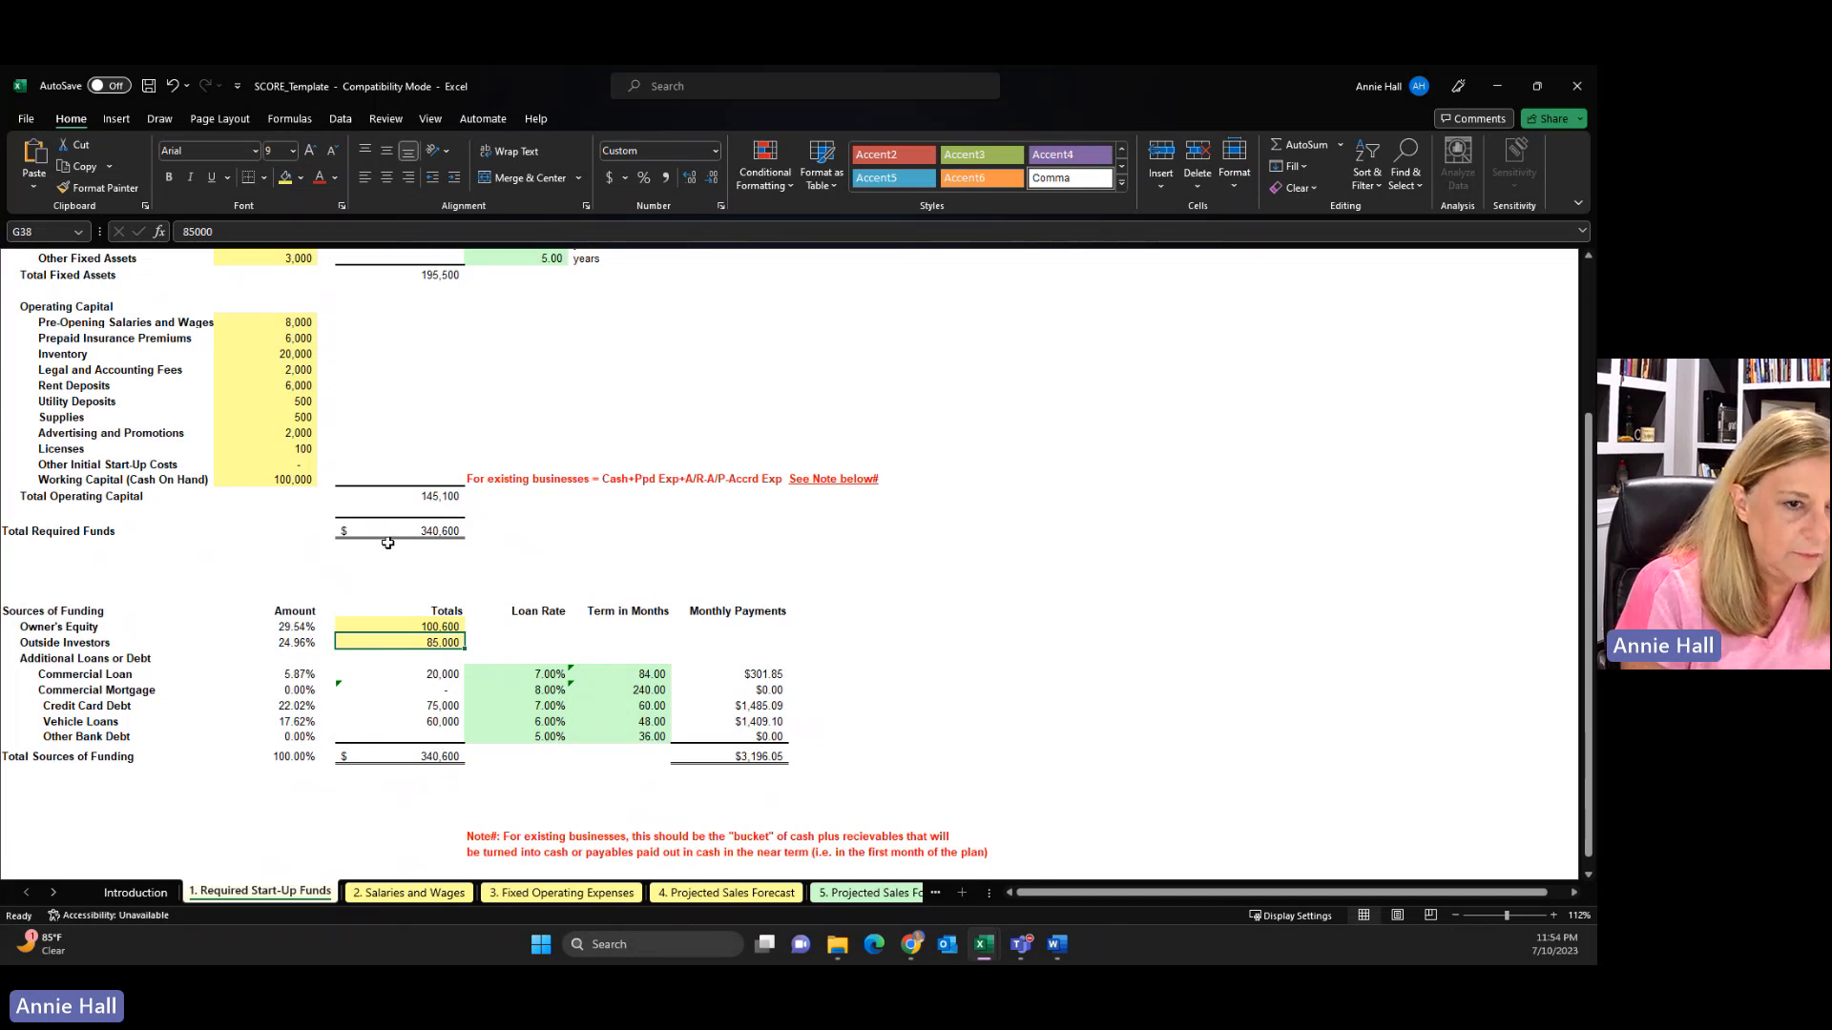
pyautogui.scroll(4, 387, 550)
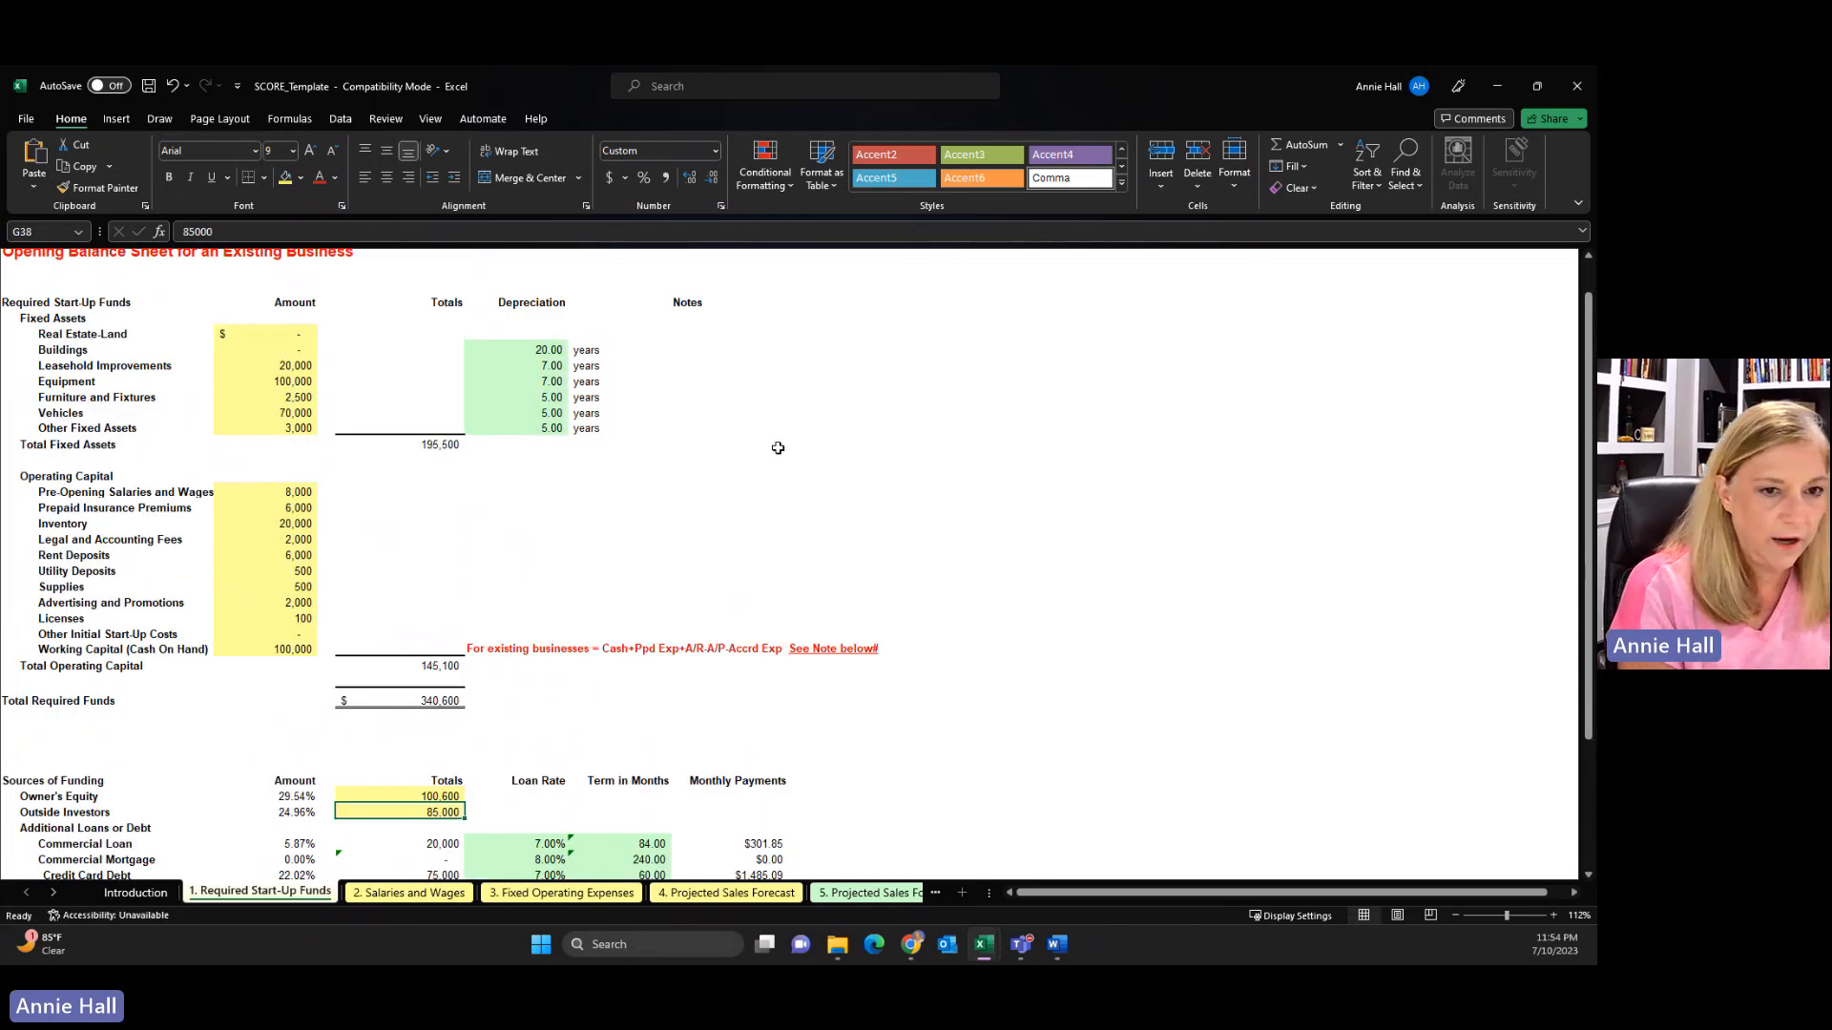
pyautogui.scroll(-3, 811, 492)
pyautogui.scroll(-1, 817, 500)
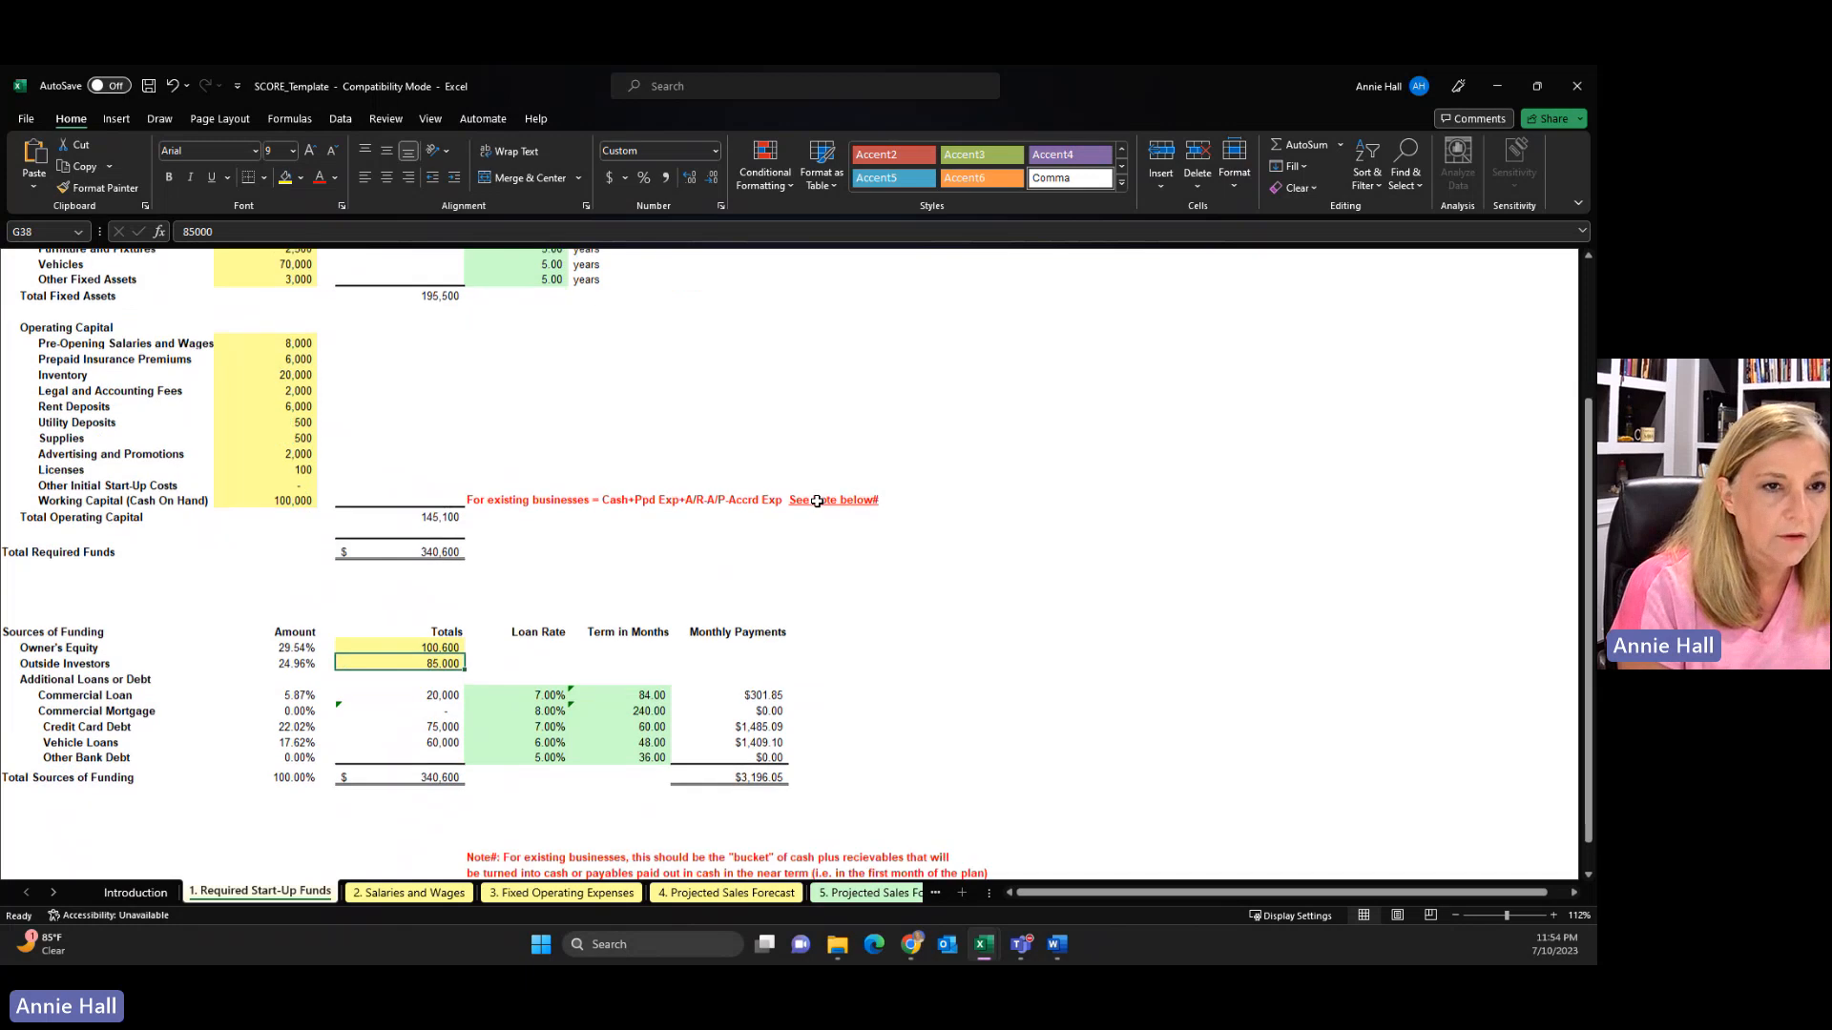
pyautogui.scroll(3, 589, 346)
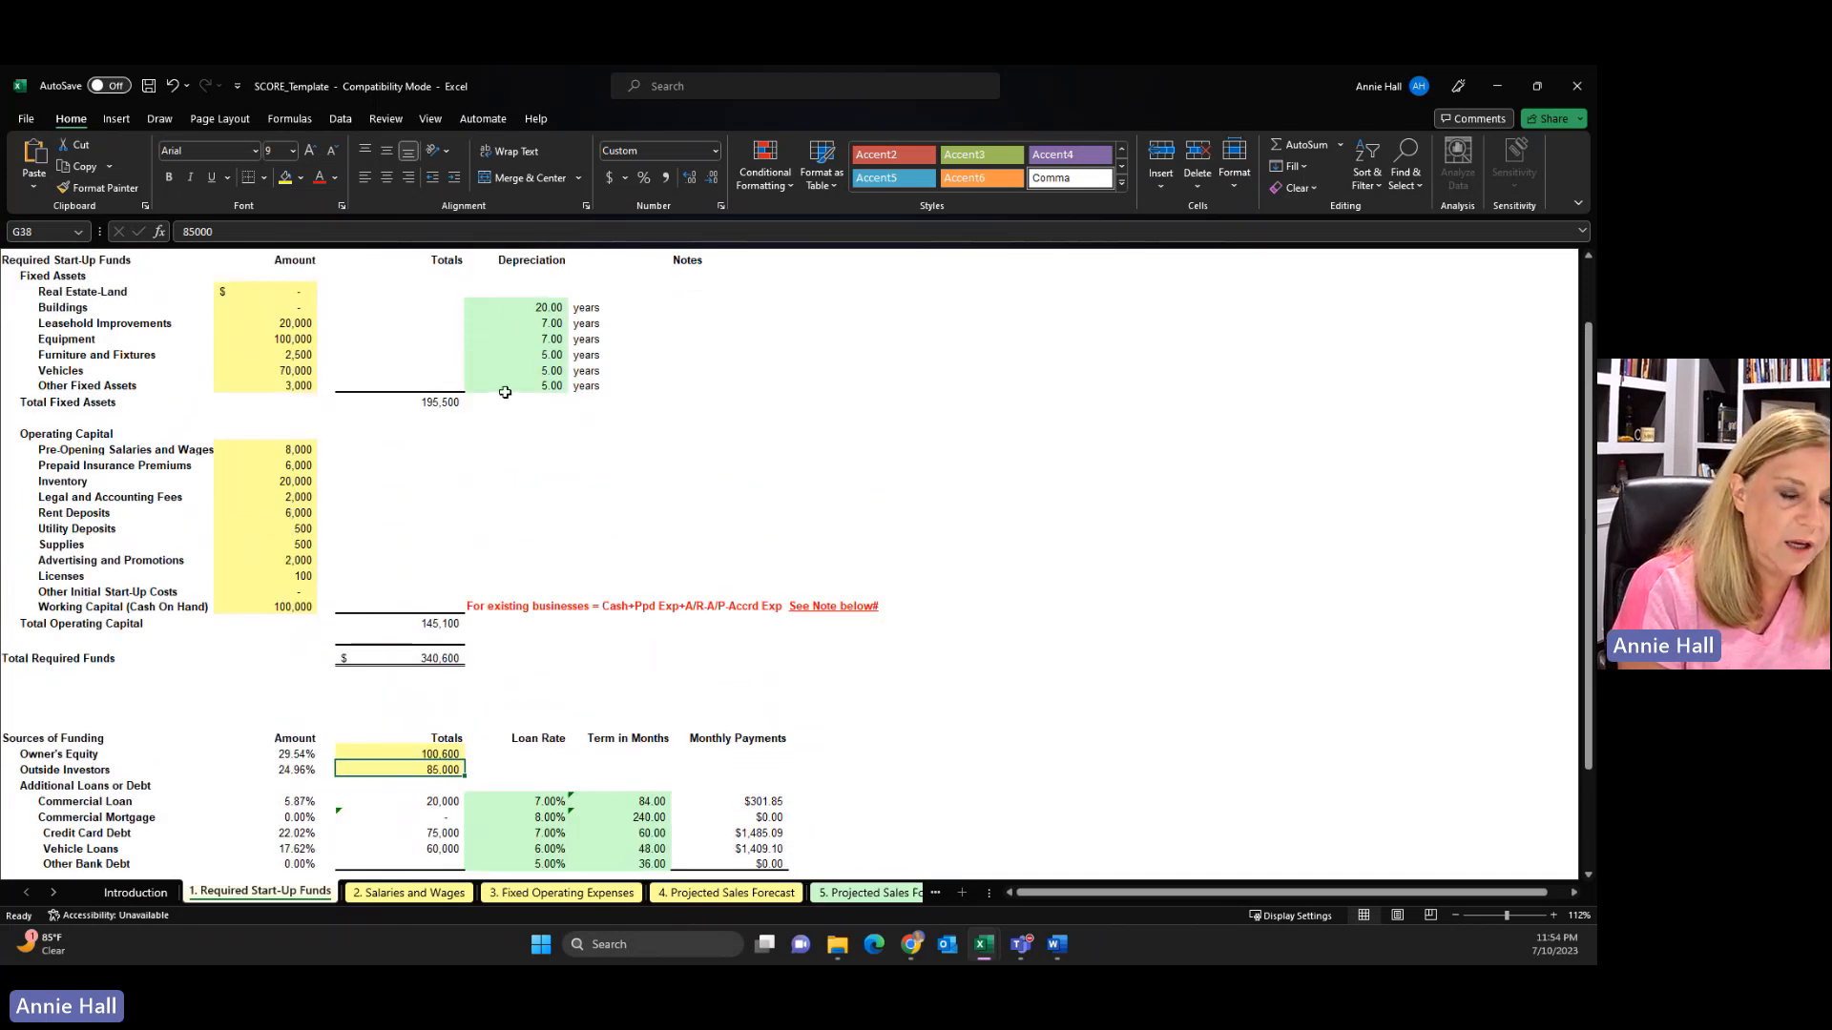
pyautogui.scroll(-2, 861, 482)
pyautogui.scroll(-2, 860, 483)
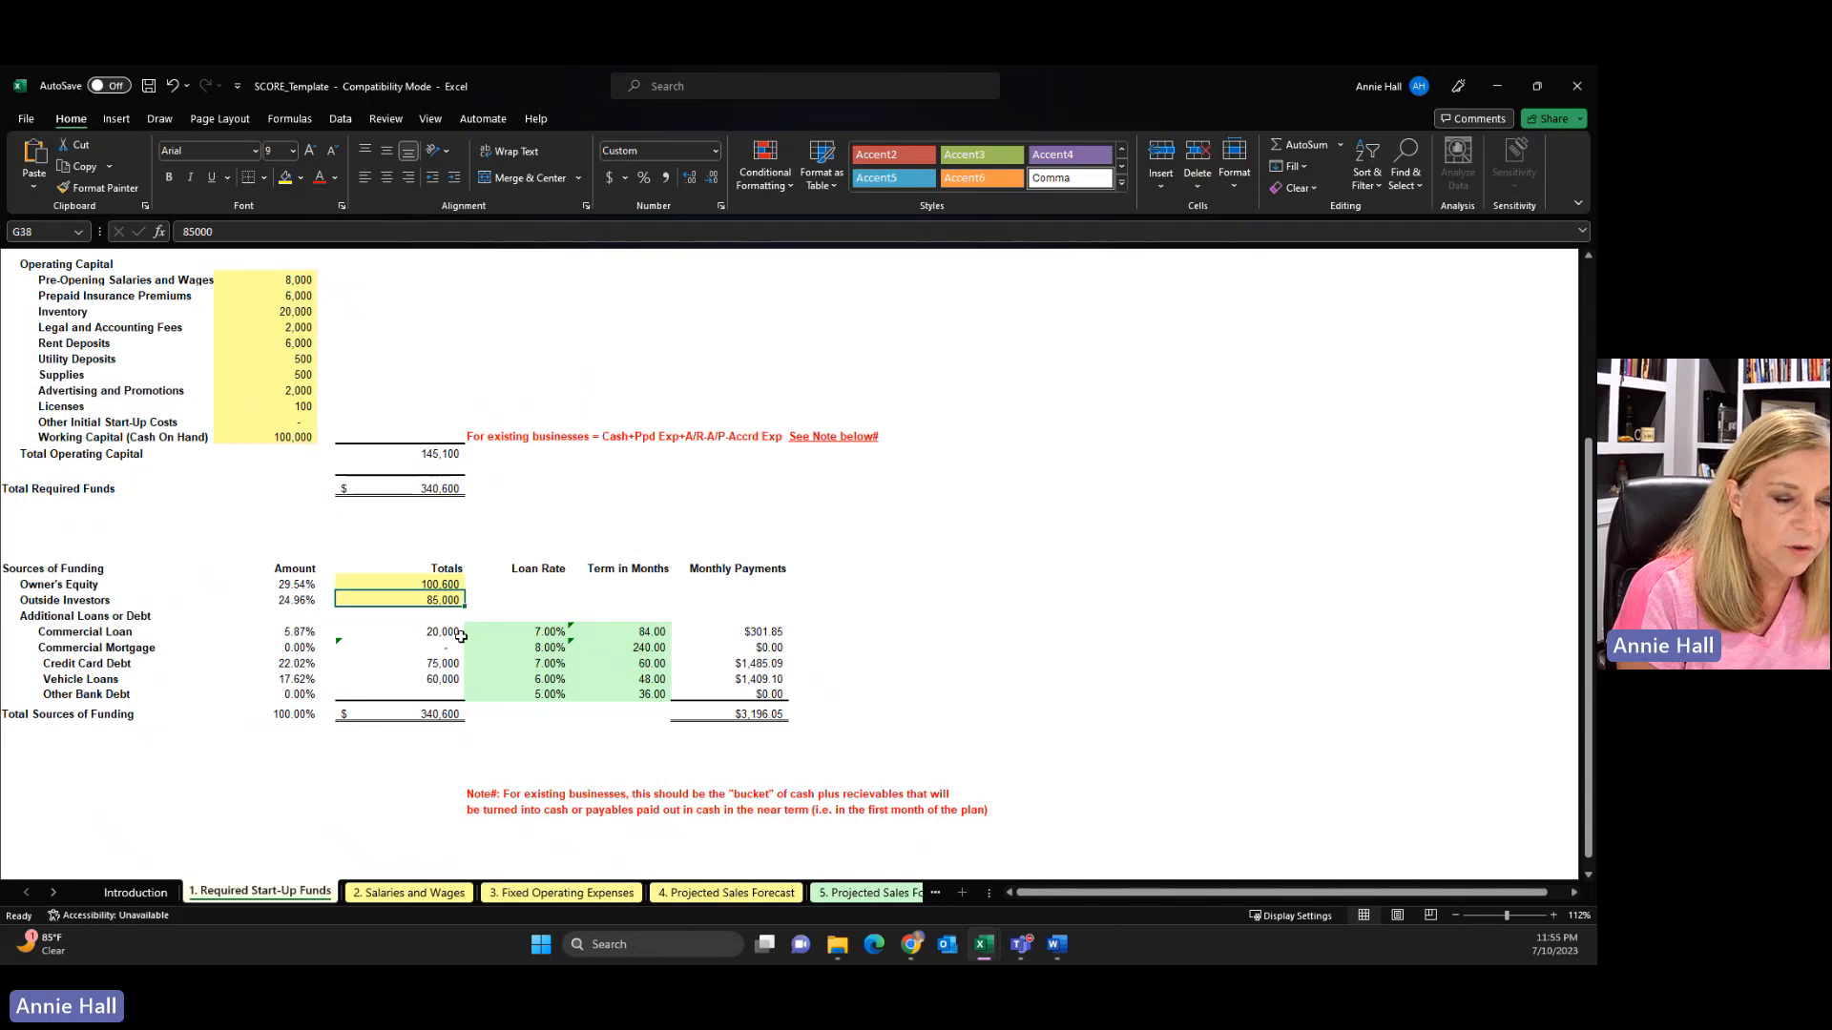
# Set the Commercial Loan's term to 24 months
pyautogui.click(539, 634)
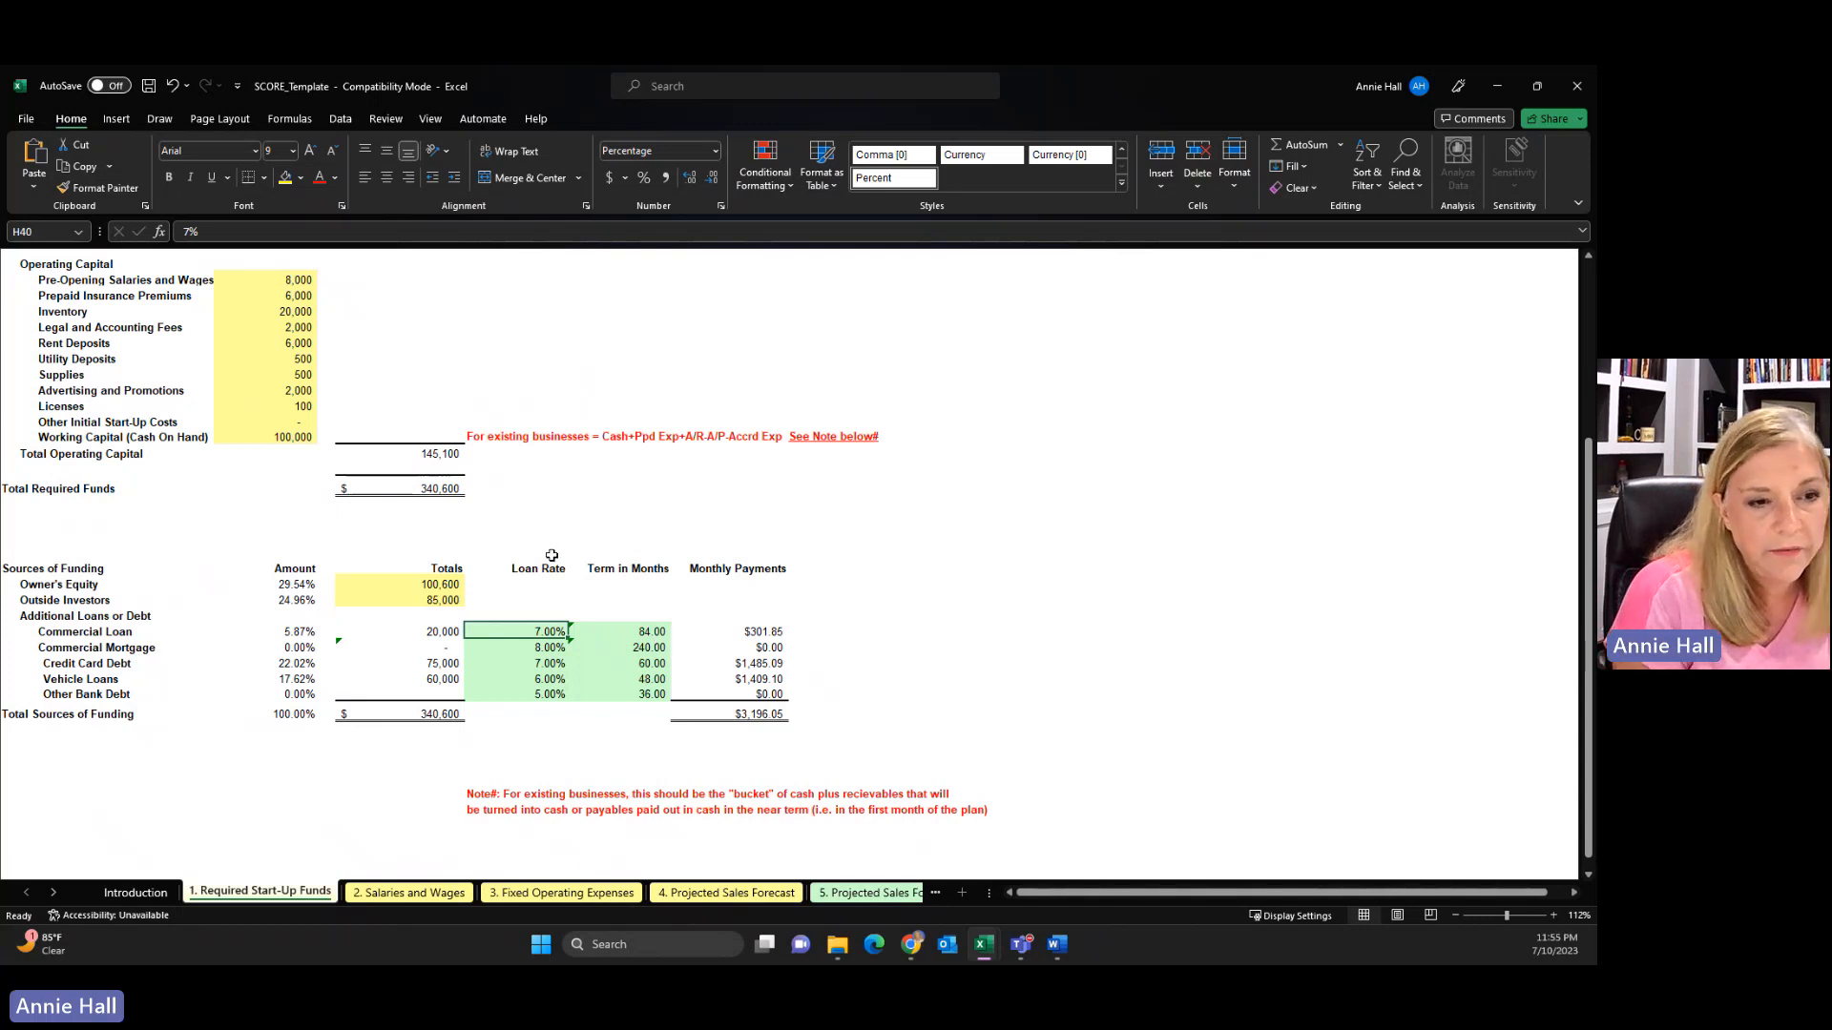
pyautogui.click(652, 632)
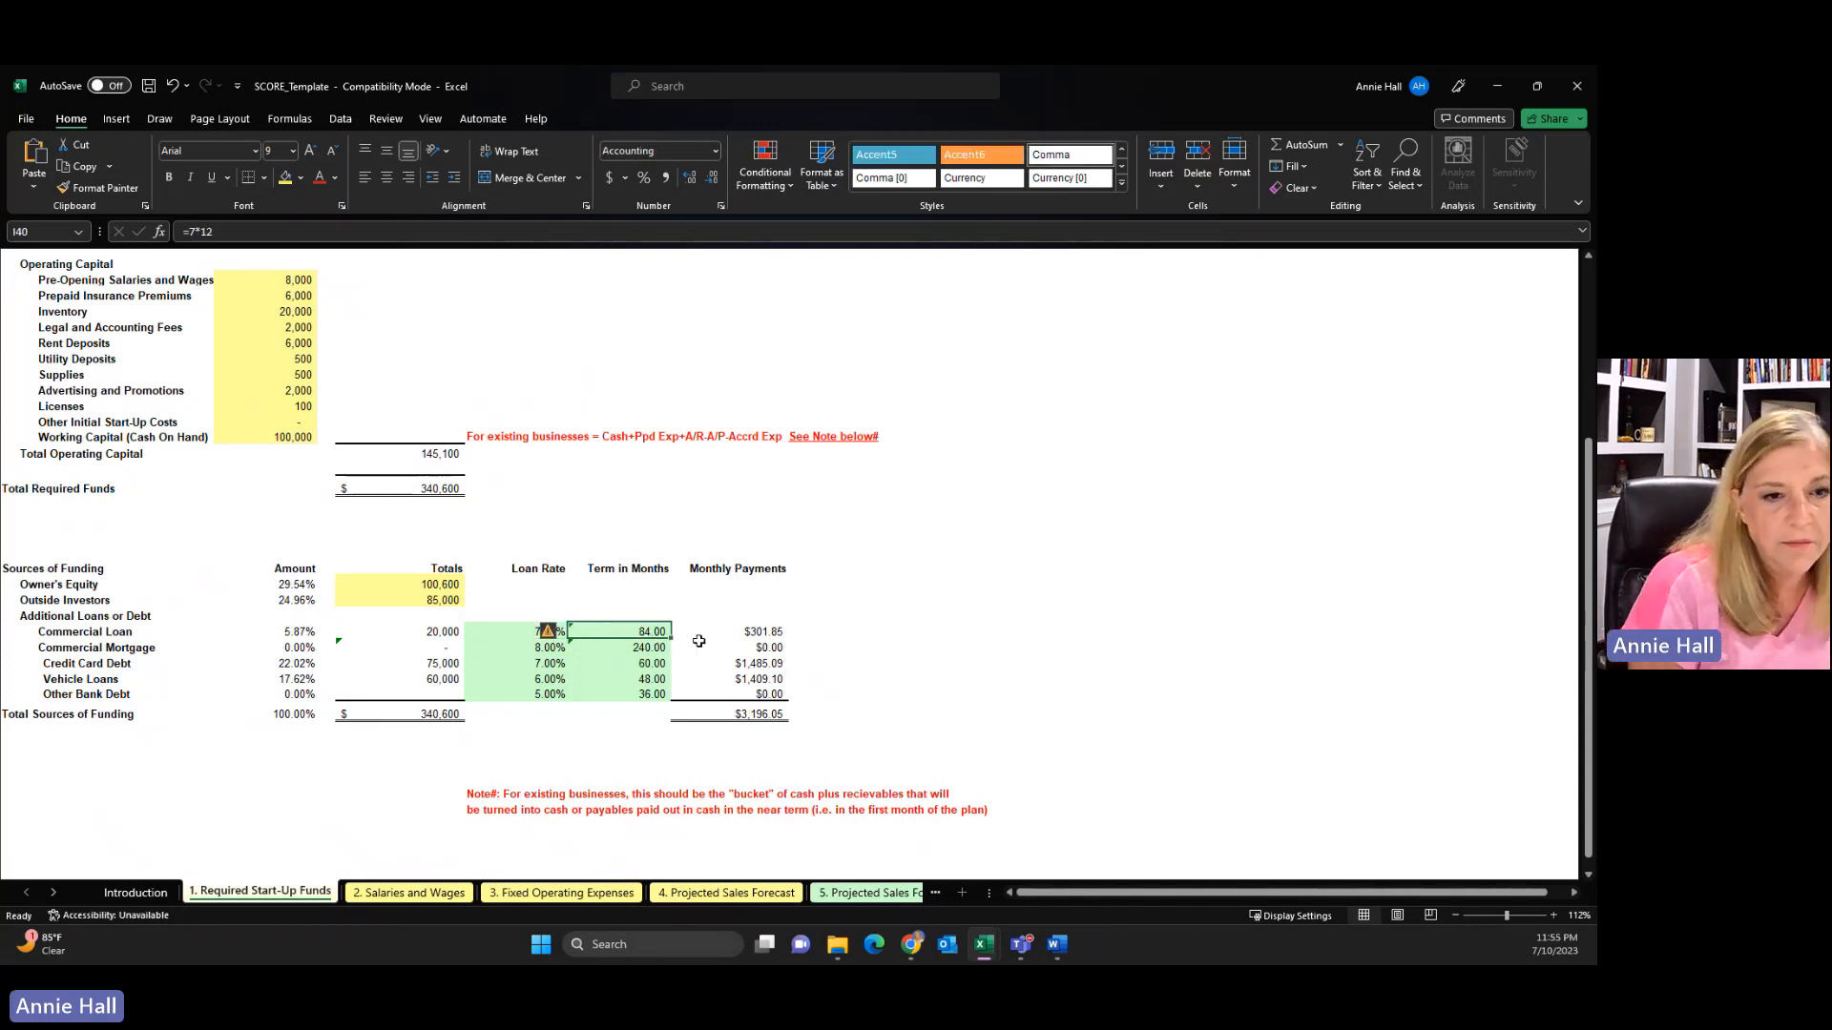
pyautogui.write('24')
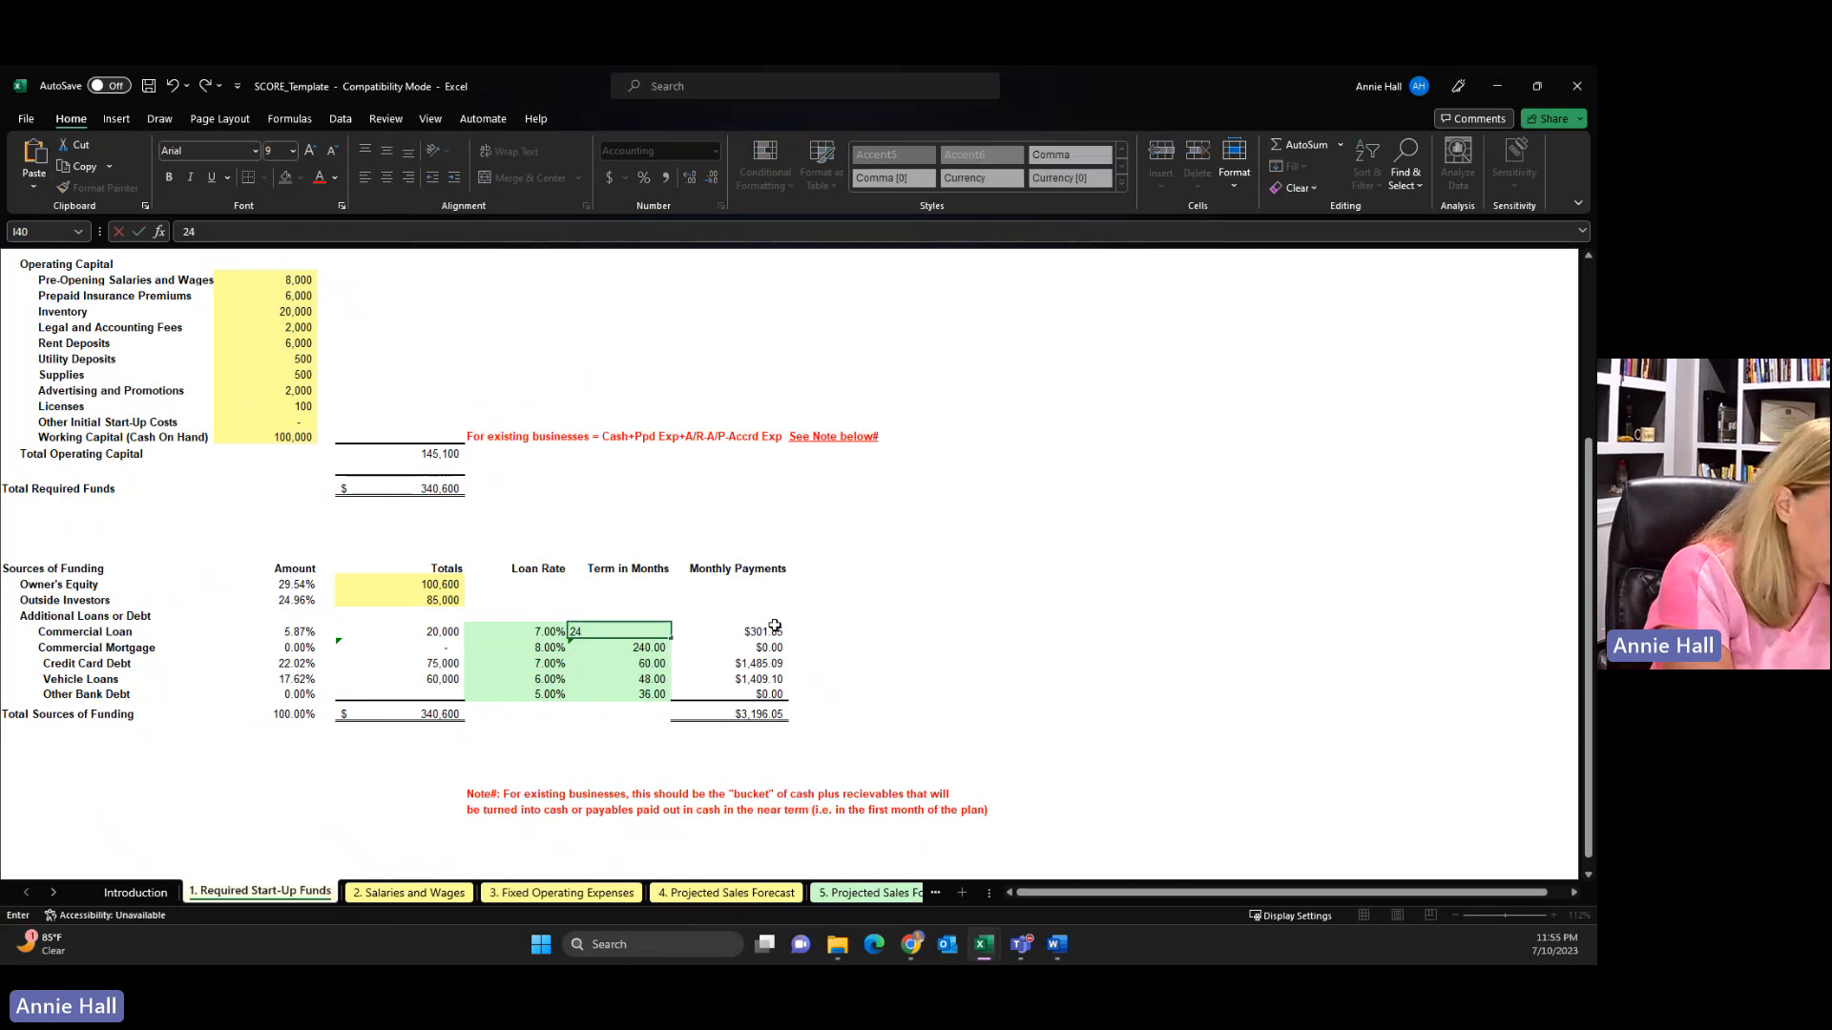
pyautogui.press('Return')
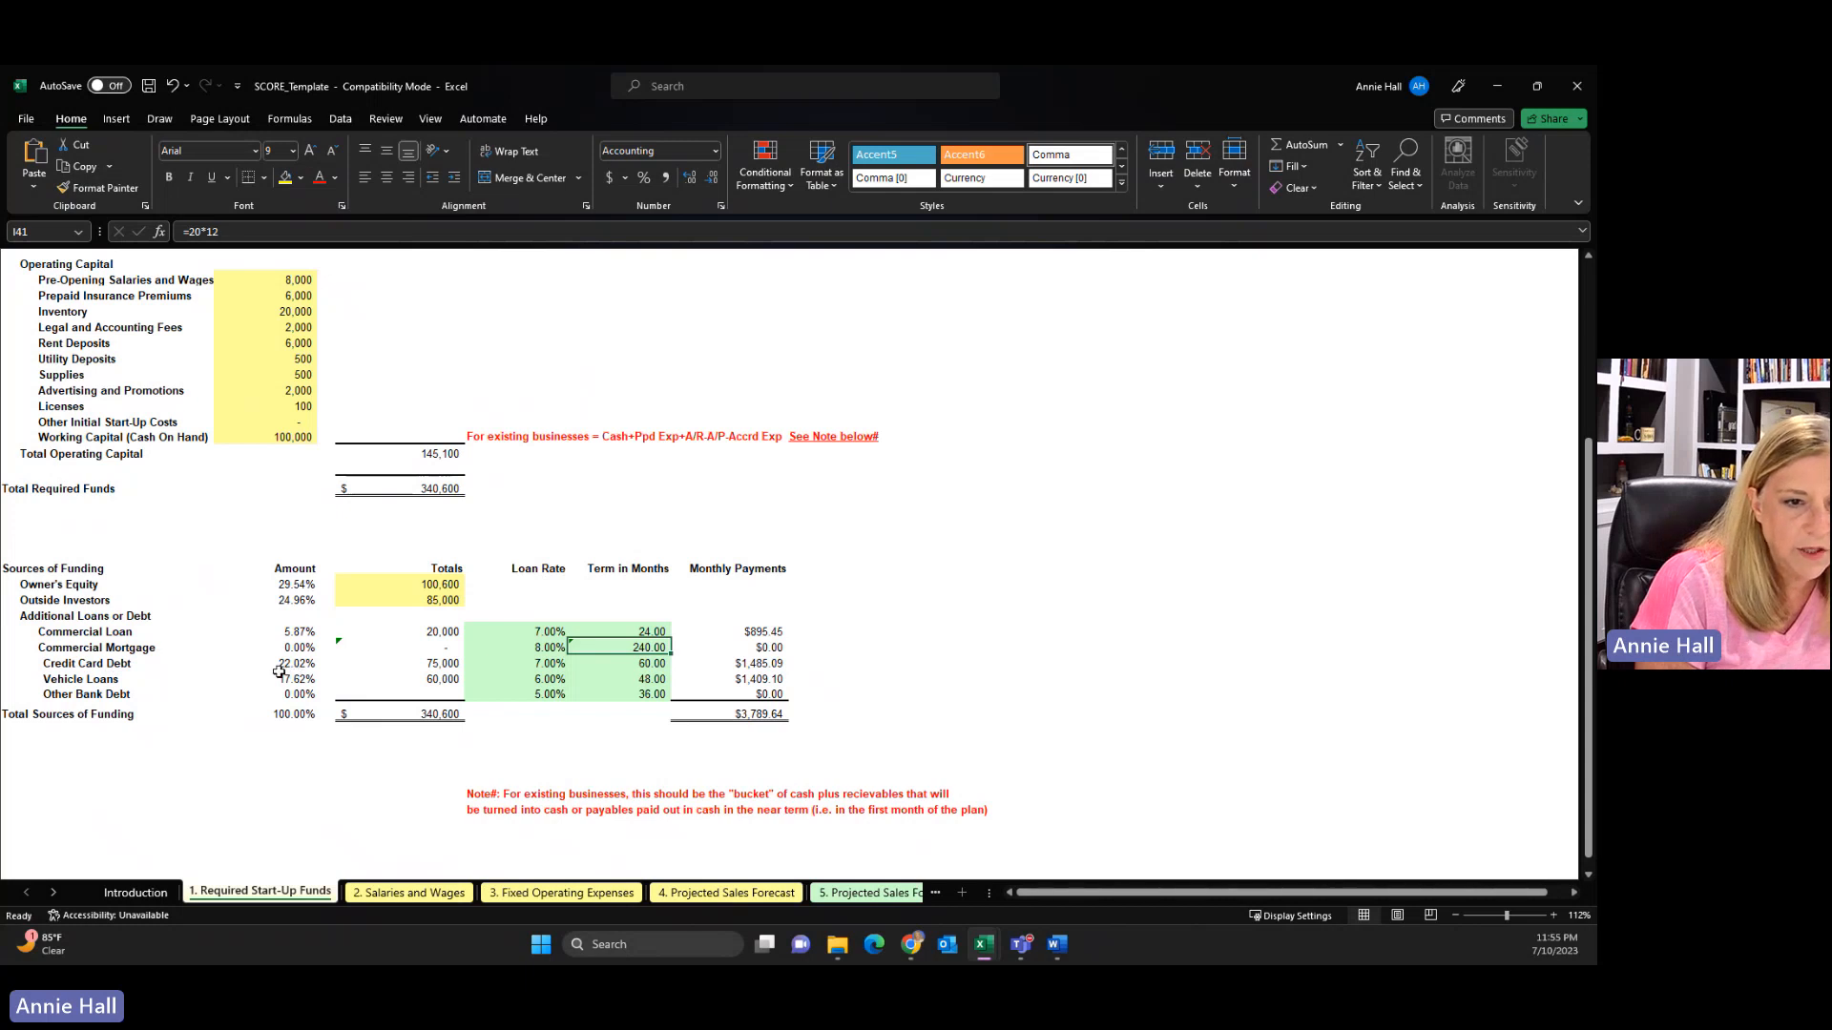
# Set the loan rate for Credit Card Debt to 15%
pyautogui.click(551, 668)
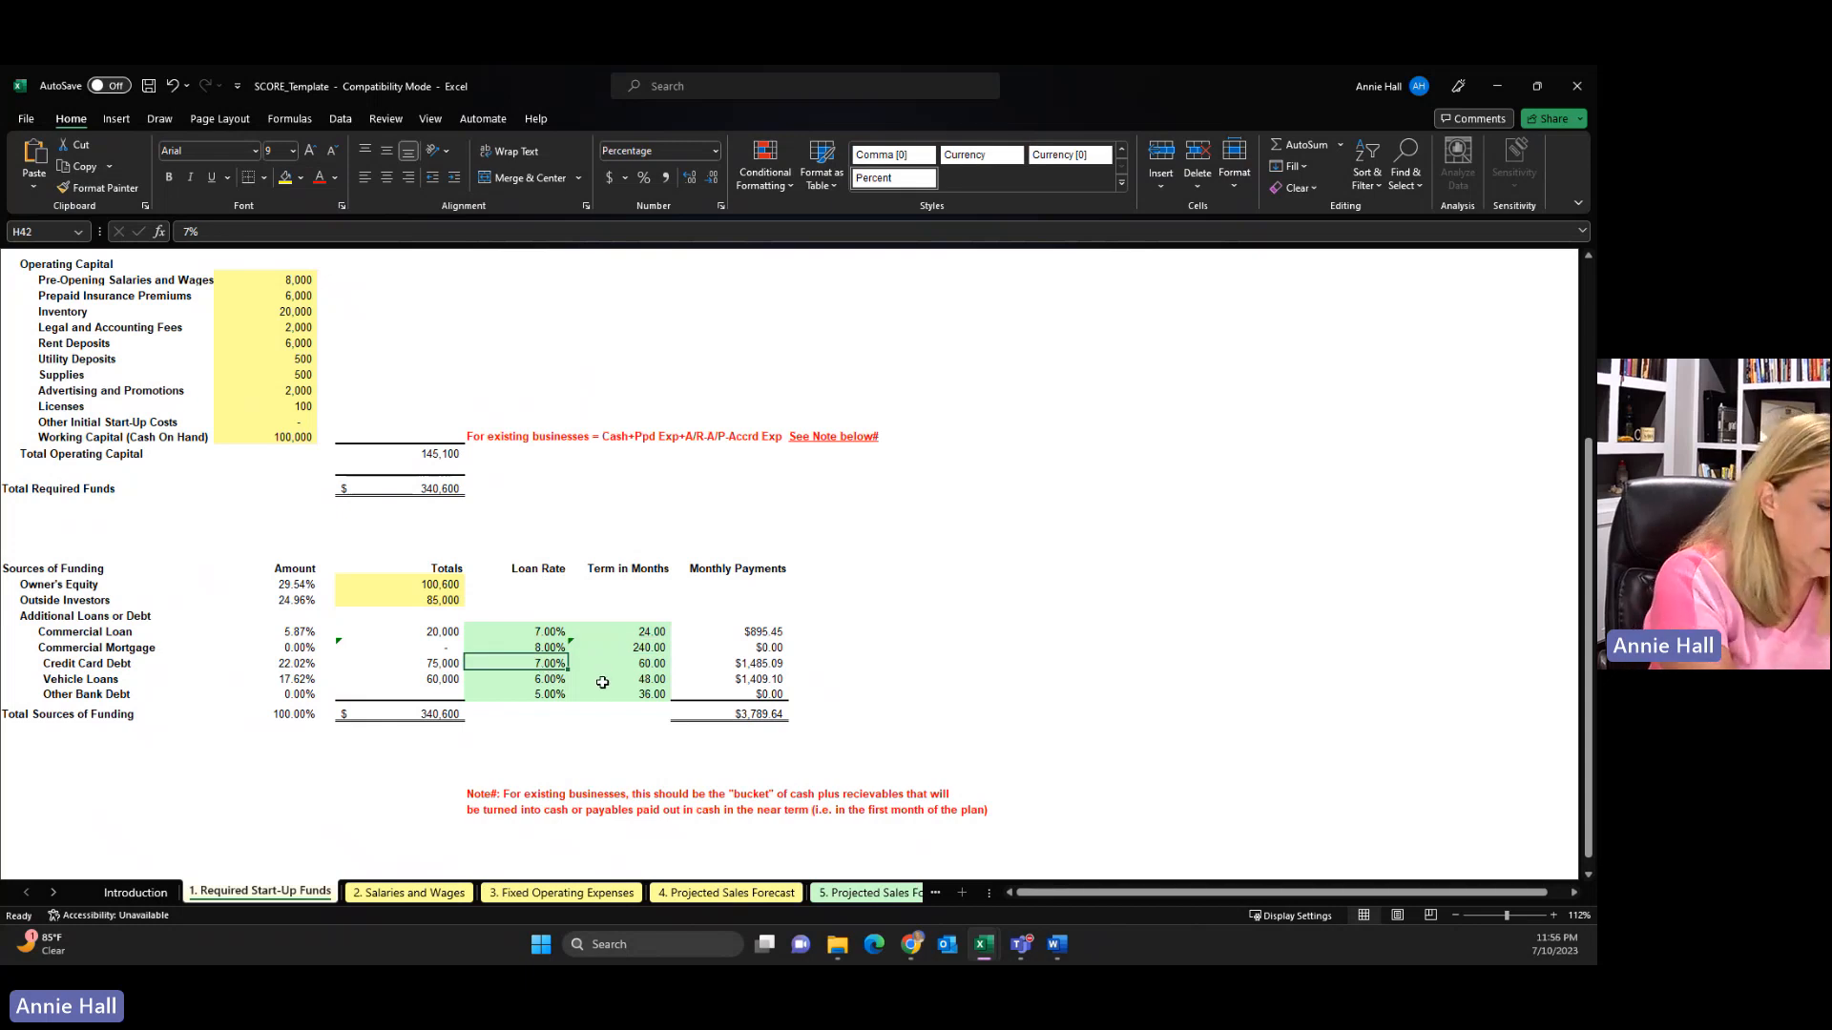
pyautogui.write('15')
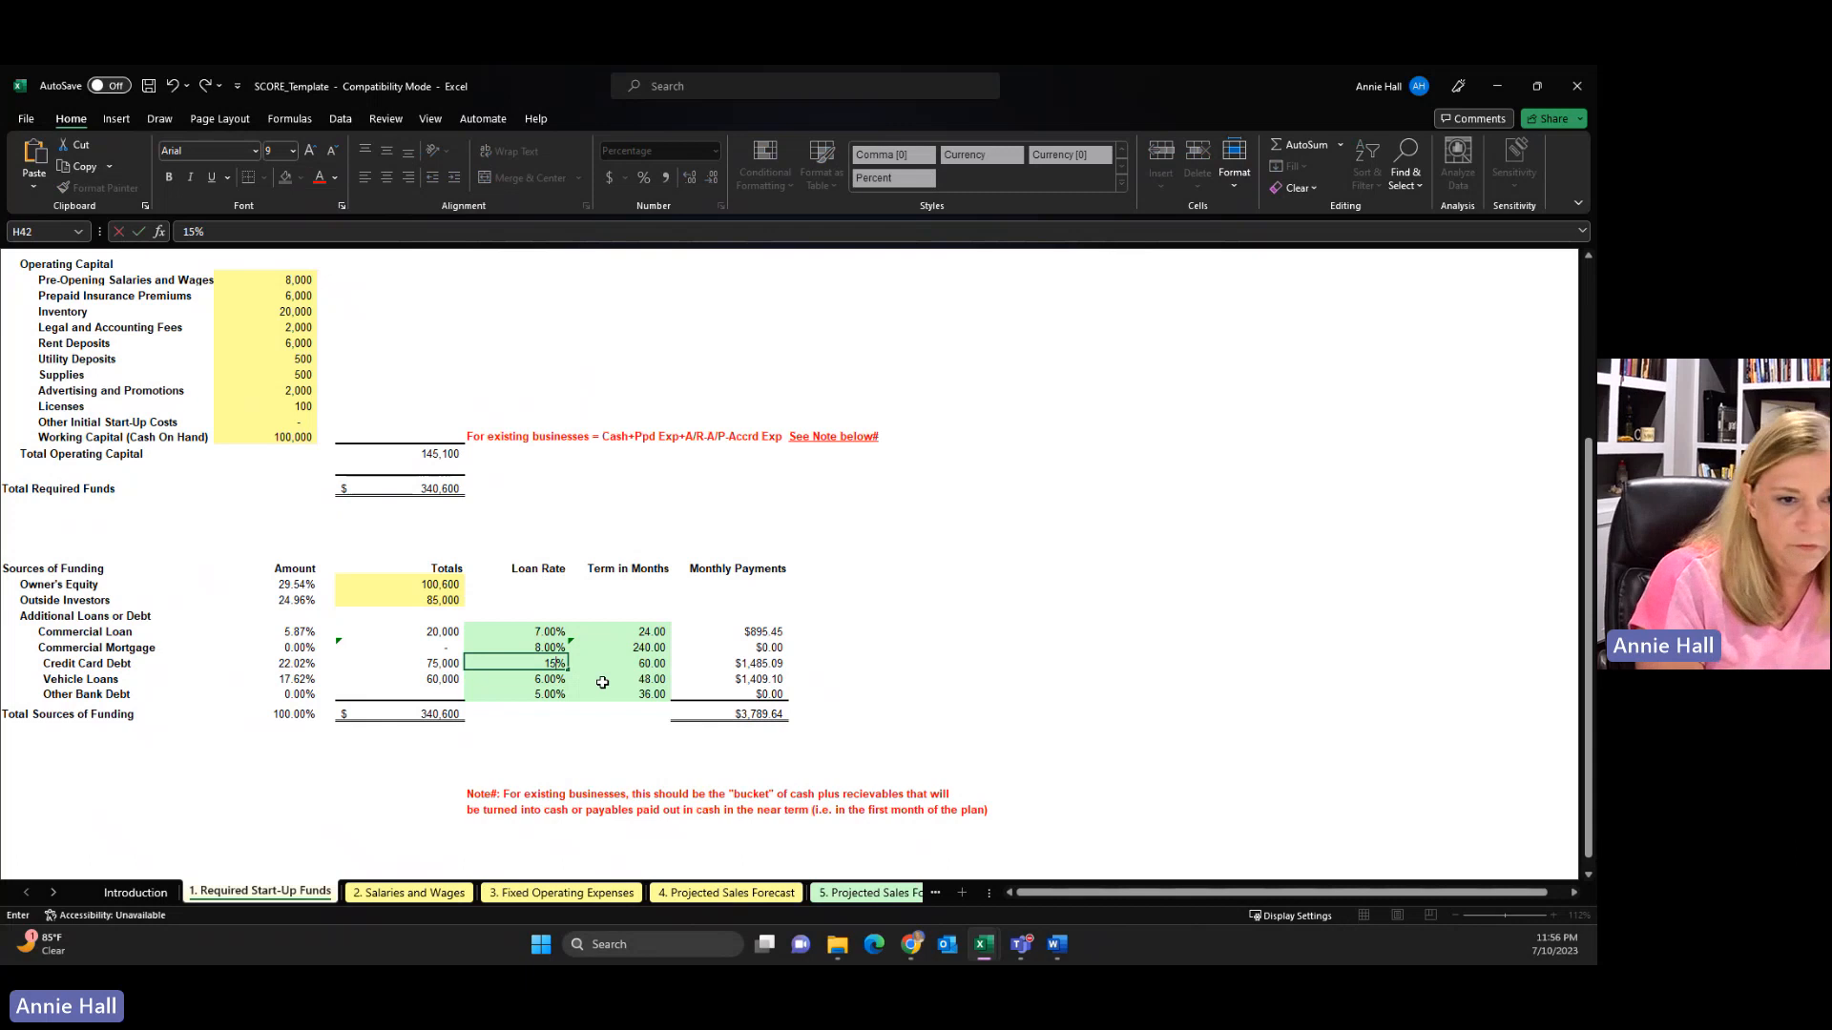
pyautogui.write('5')
pyautogui.click(966, 683)
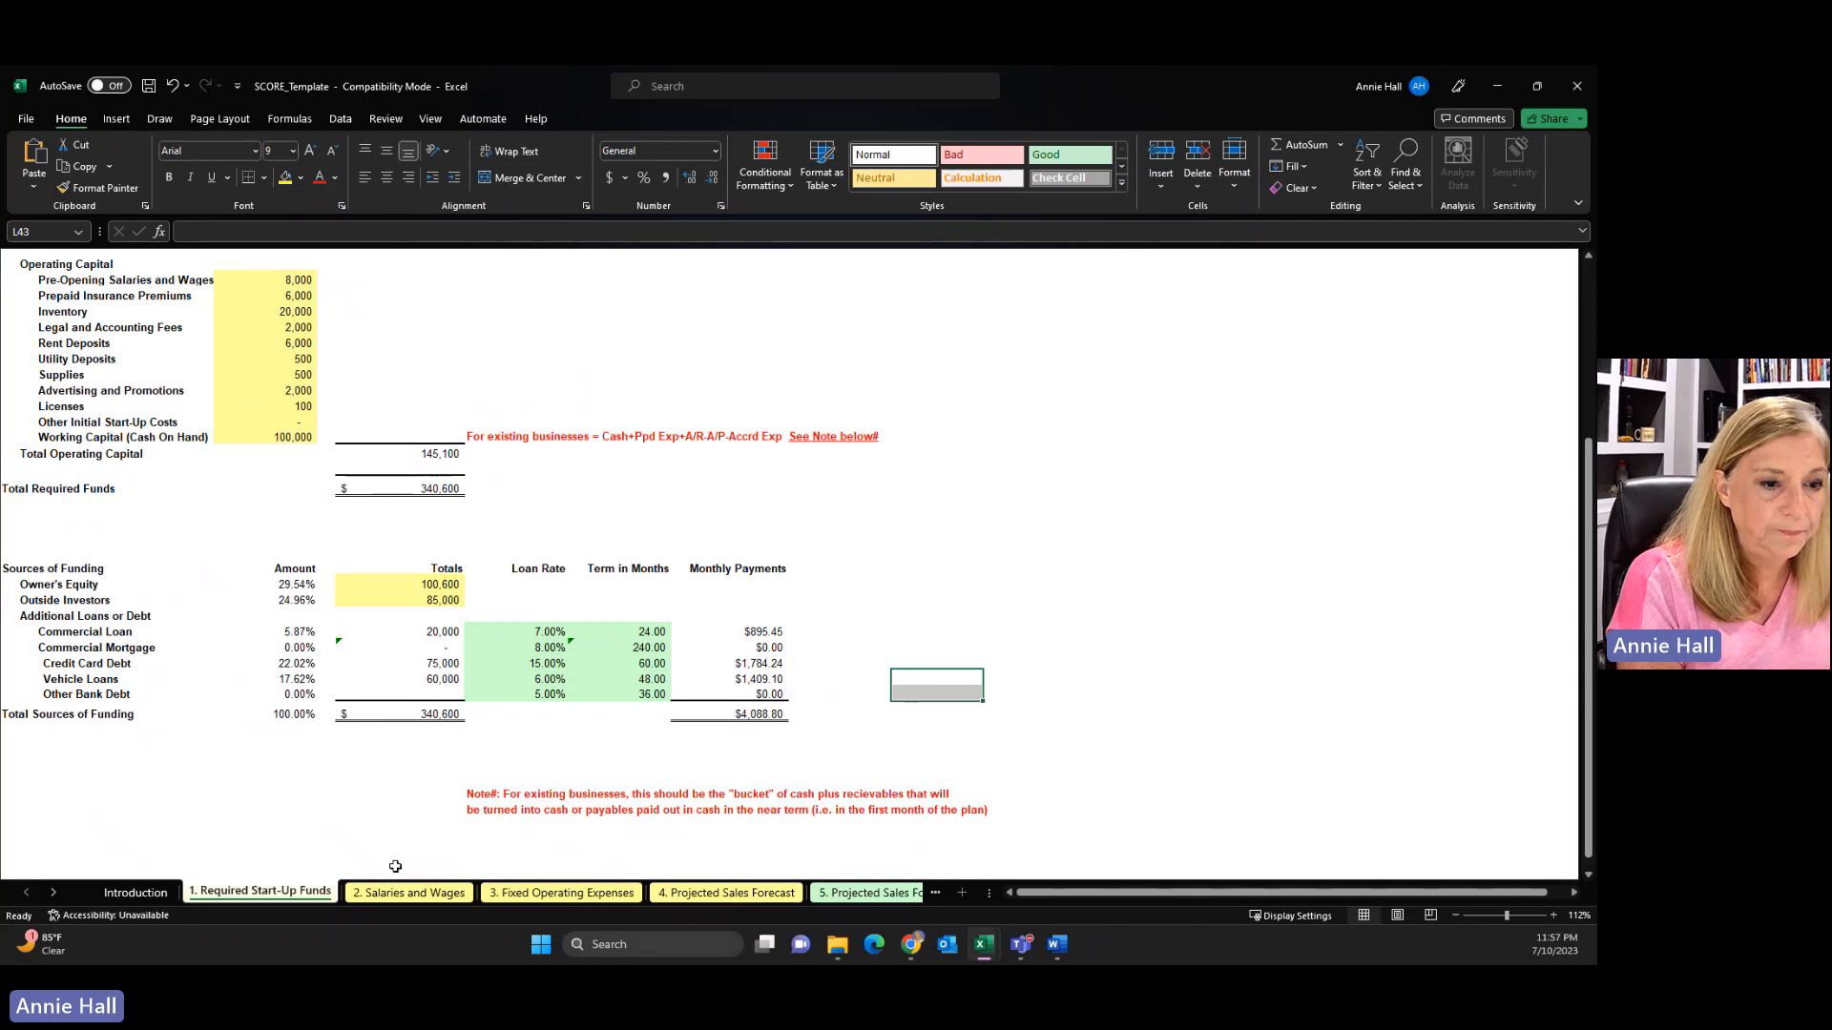
# On the 2. Salaries and Wages sheet, enter 1 as the Owner's Compensation count and 5,000 as its monthly amount
pyautogui.click(408, 894)
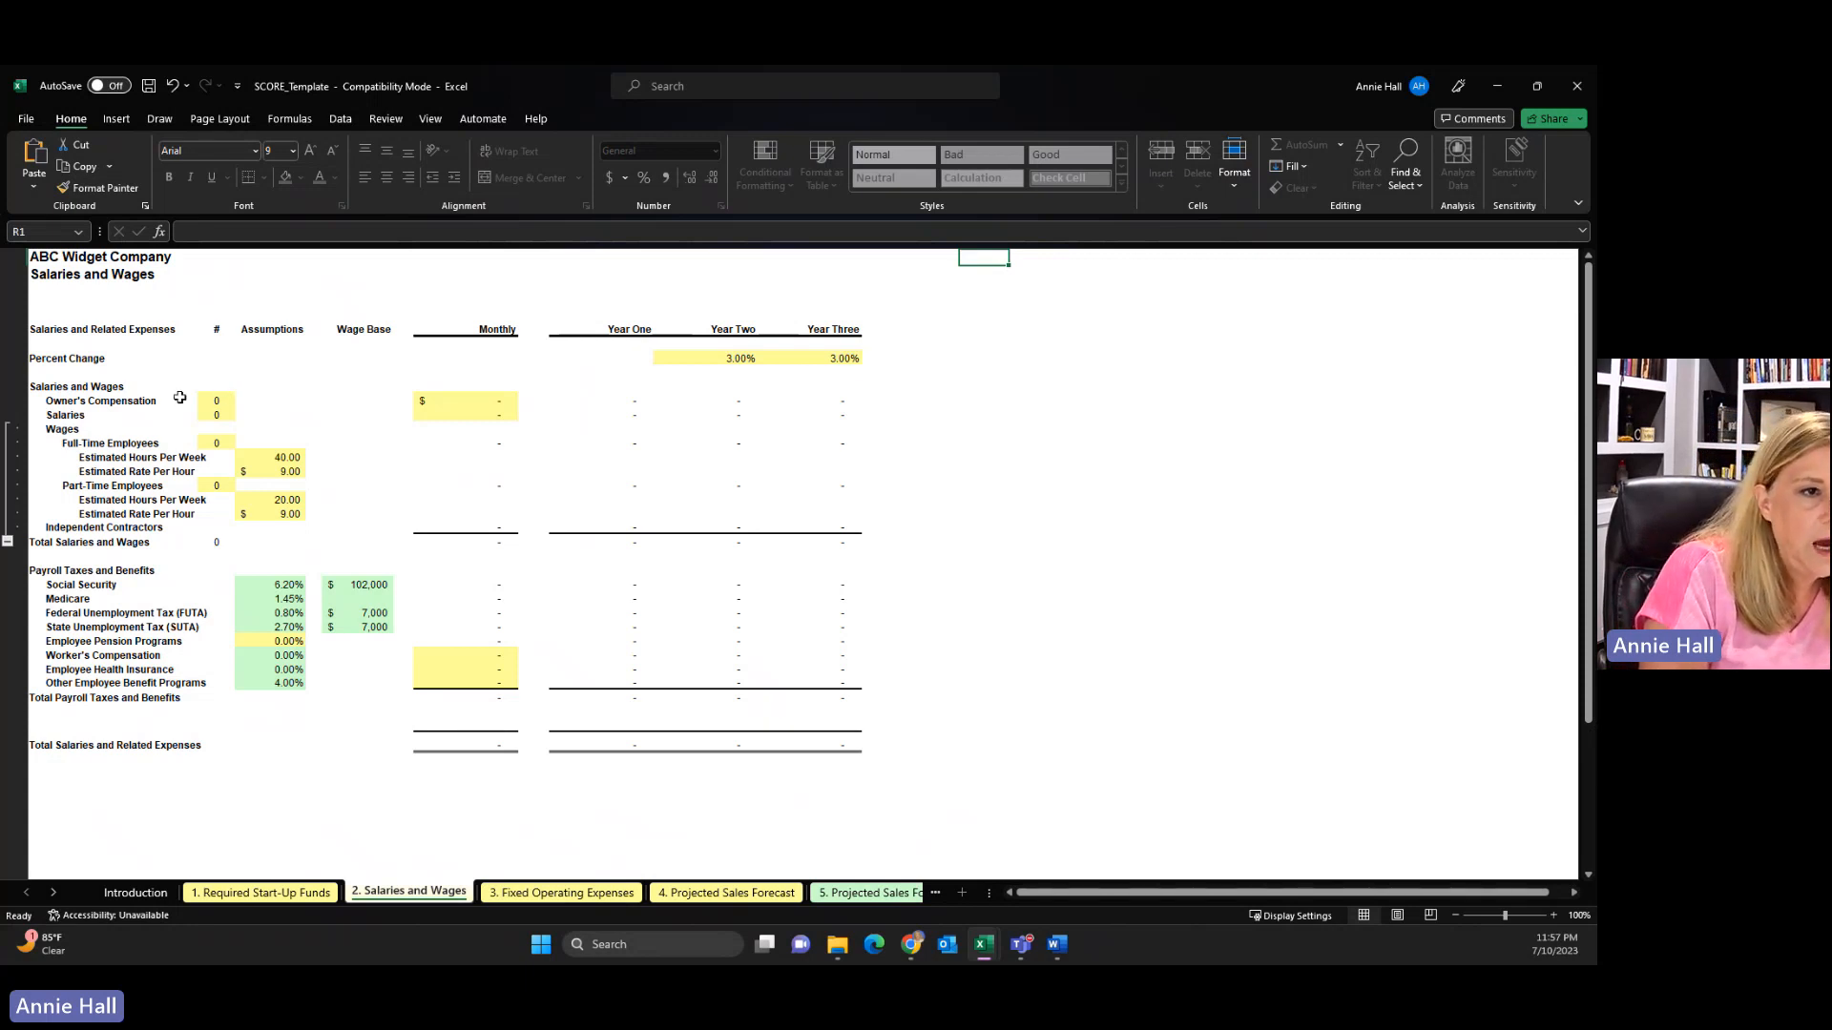
pyautogui.click(214, 402)
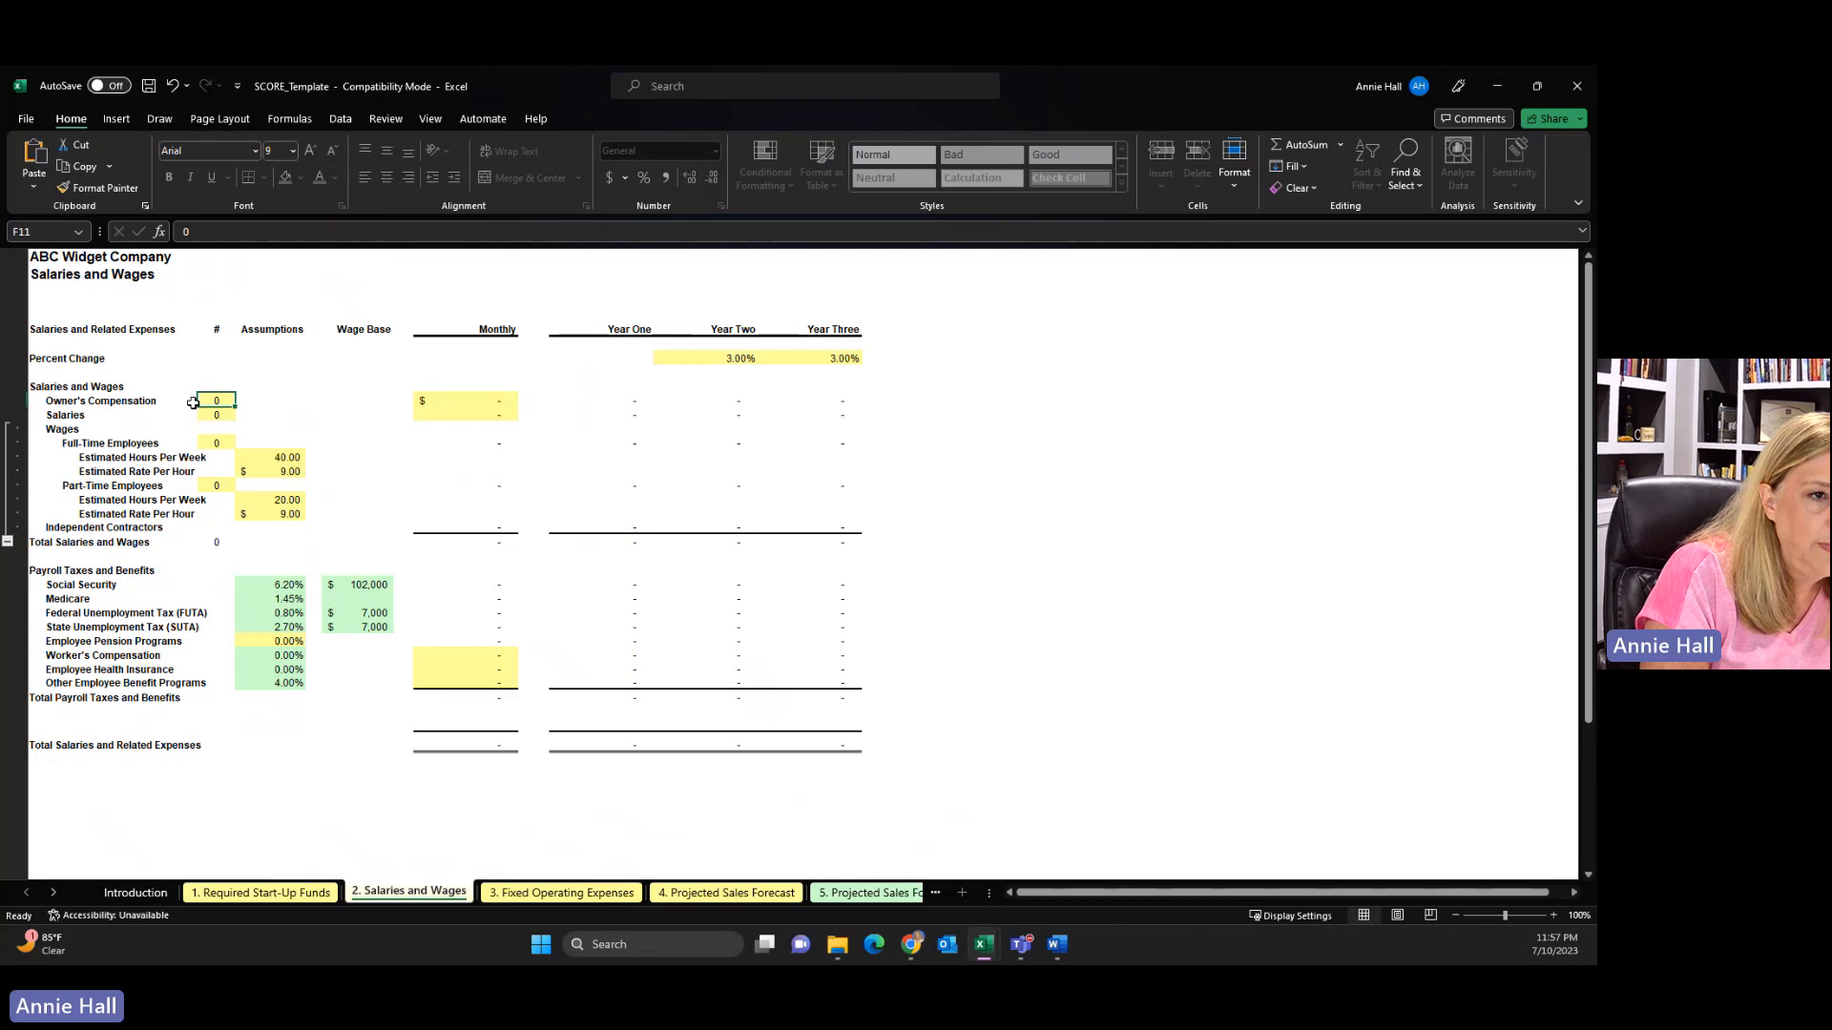
pyautogui.click(239, 895)
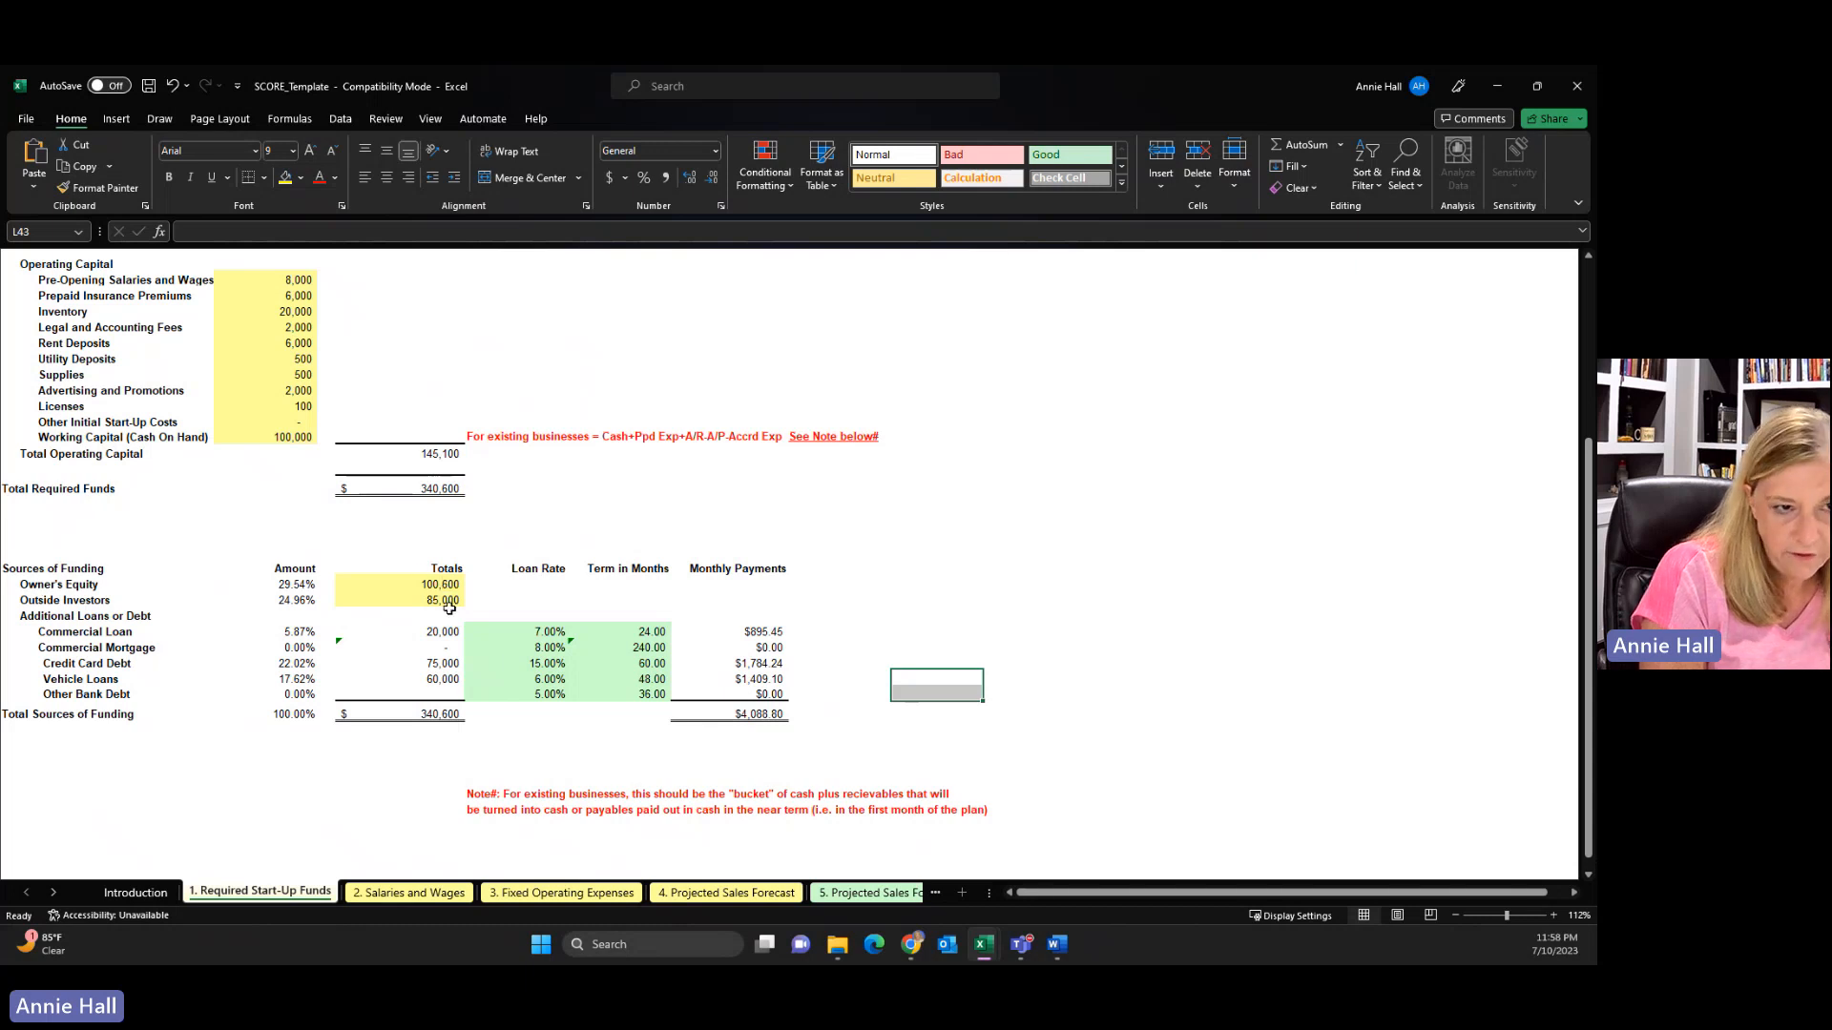
pyautogui.click(405, 897)
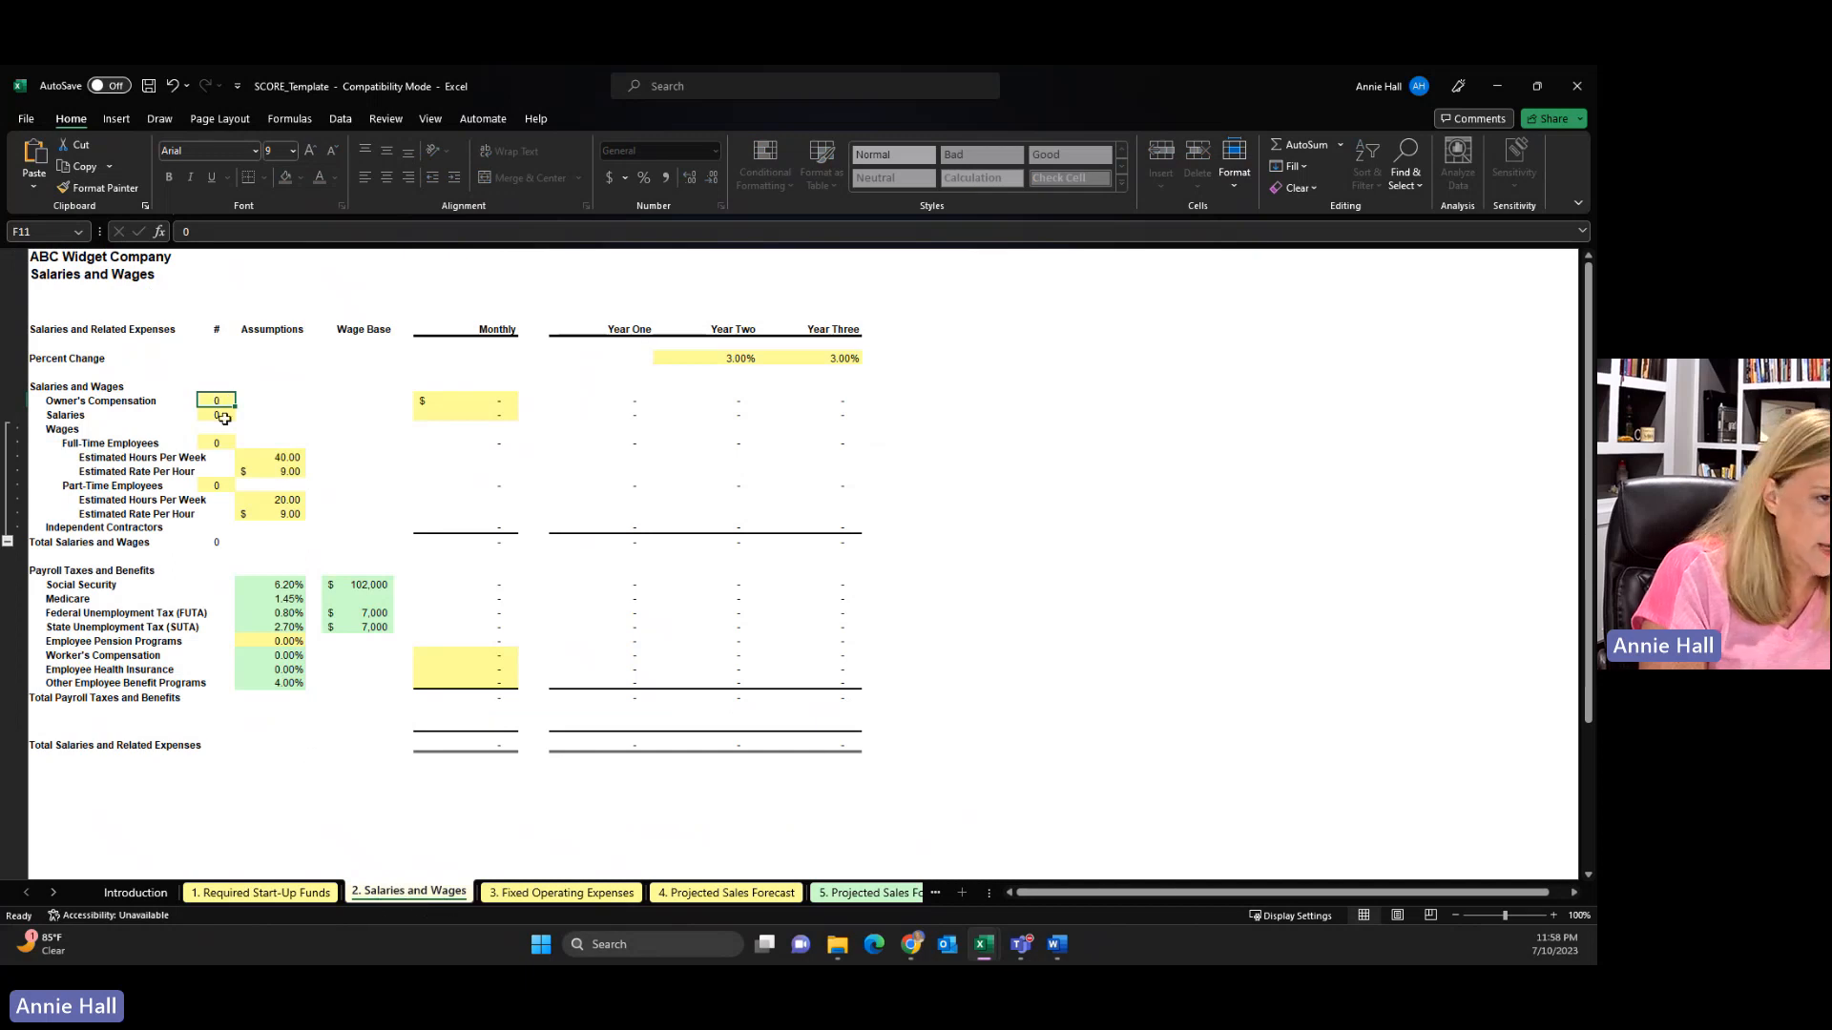
pyautogui.write('1')
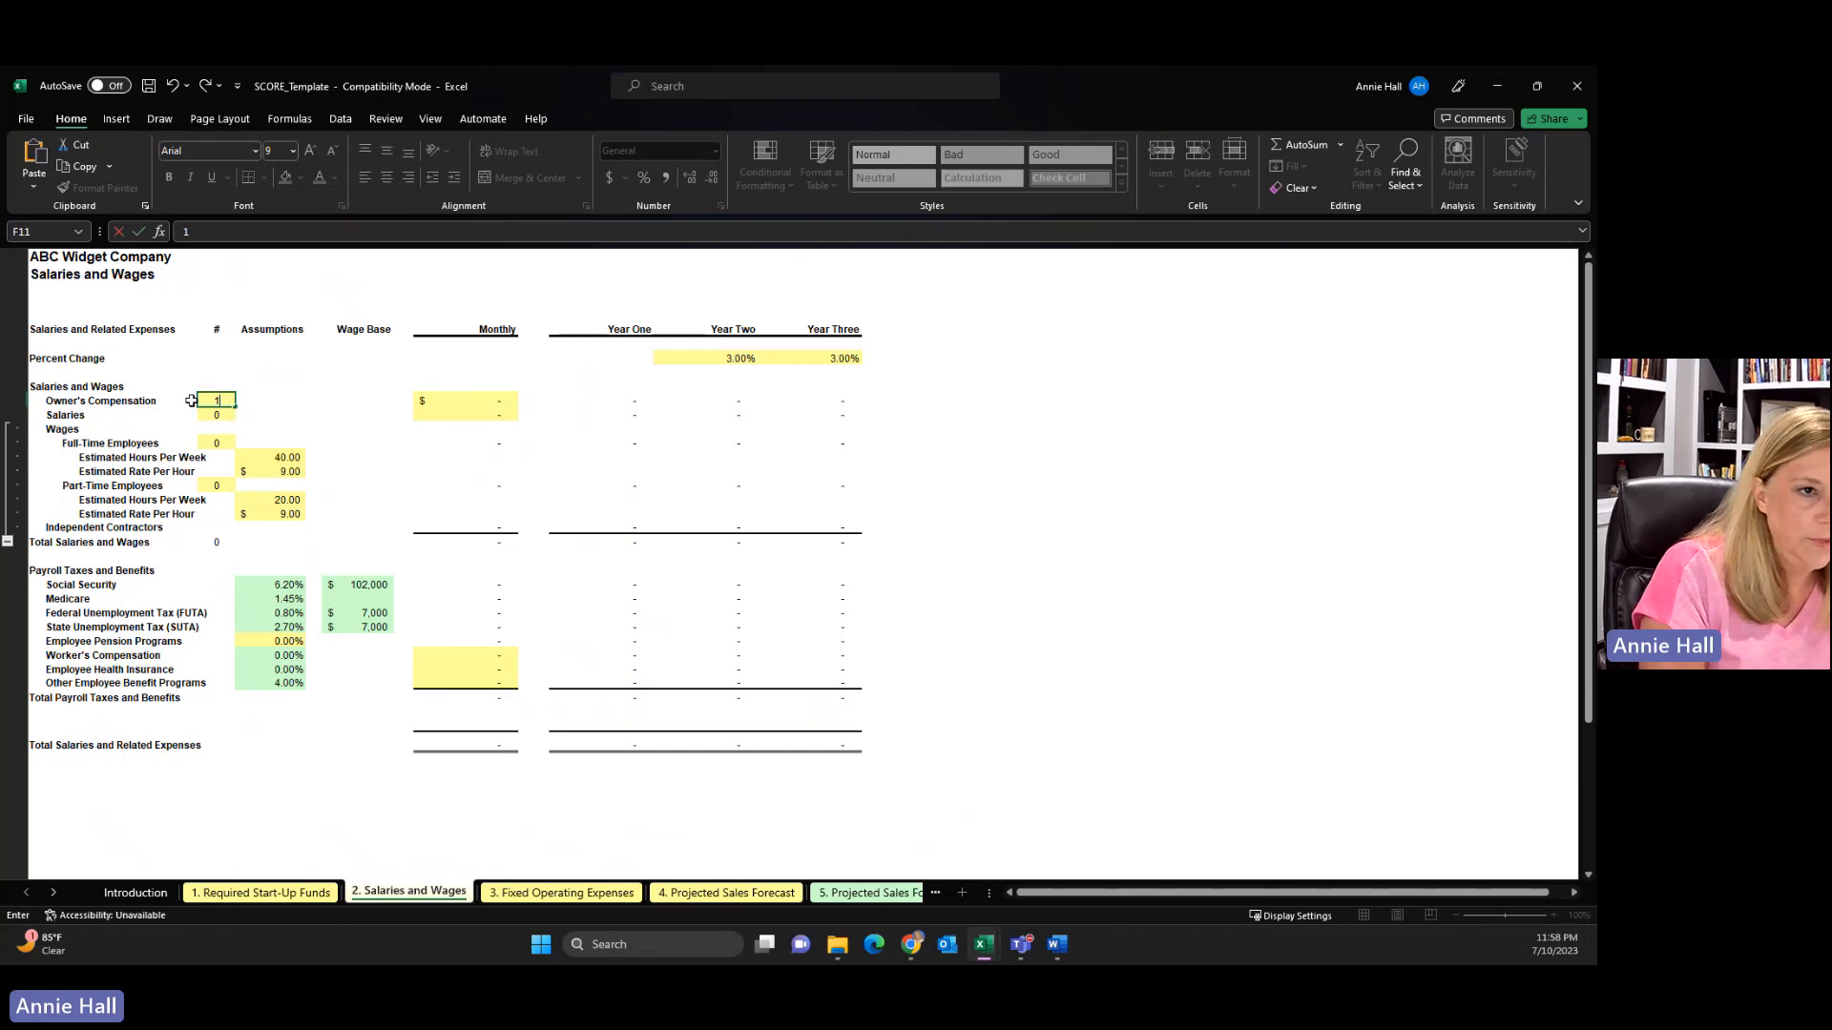
pyautogui.click(459, 400)
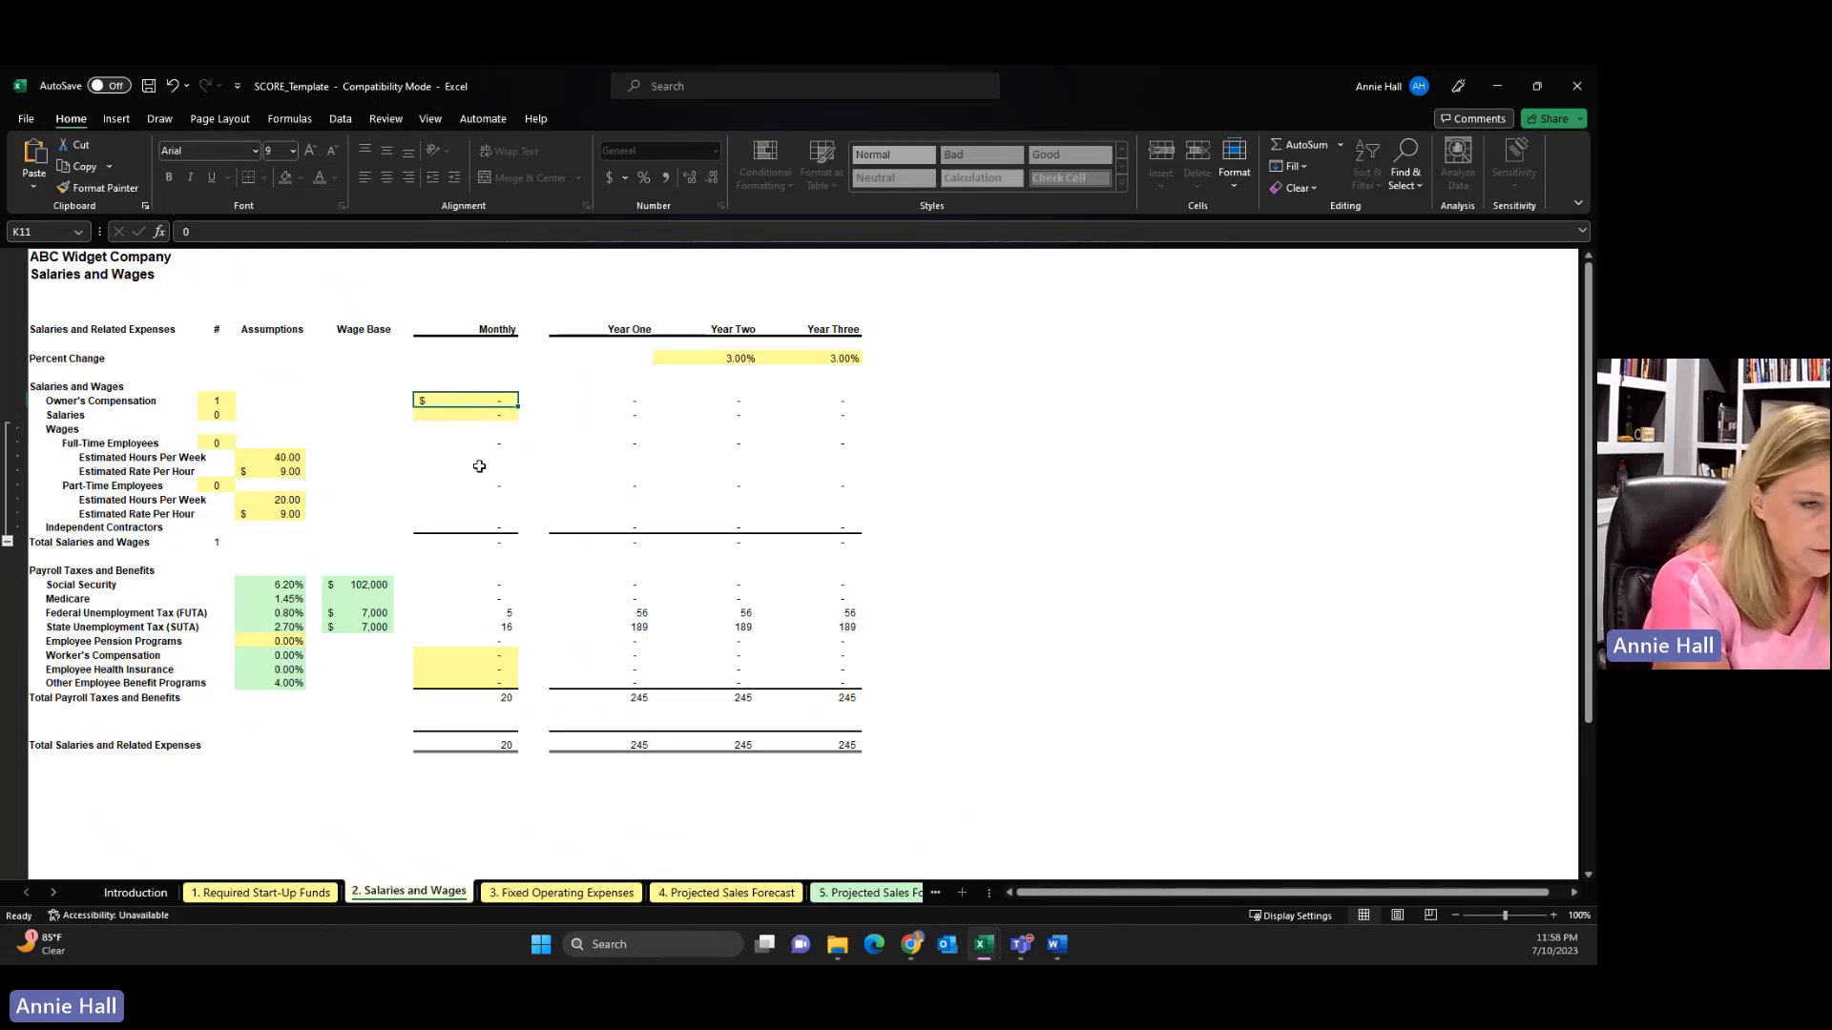
pyautogui.write('5')
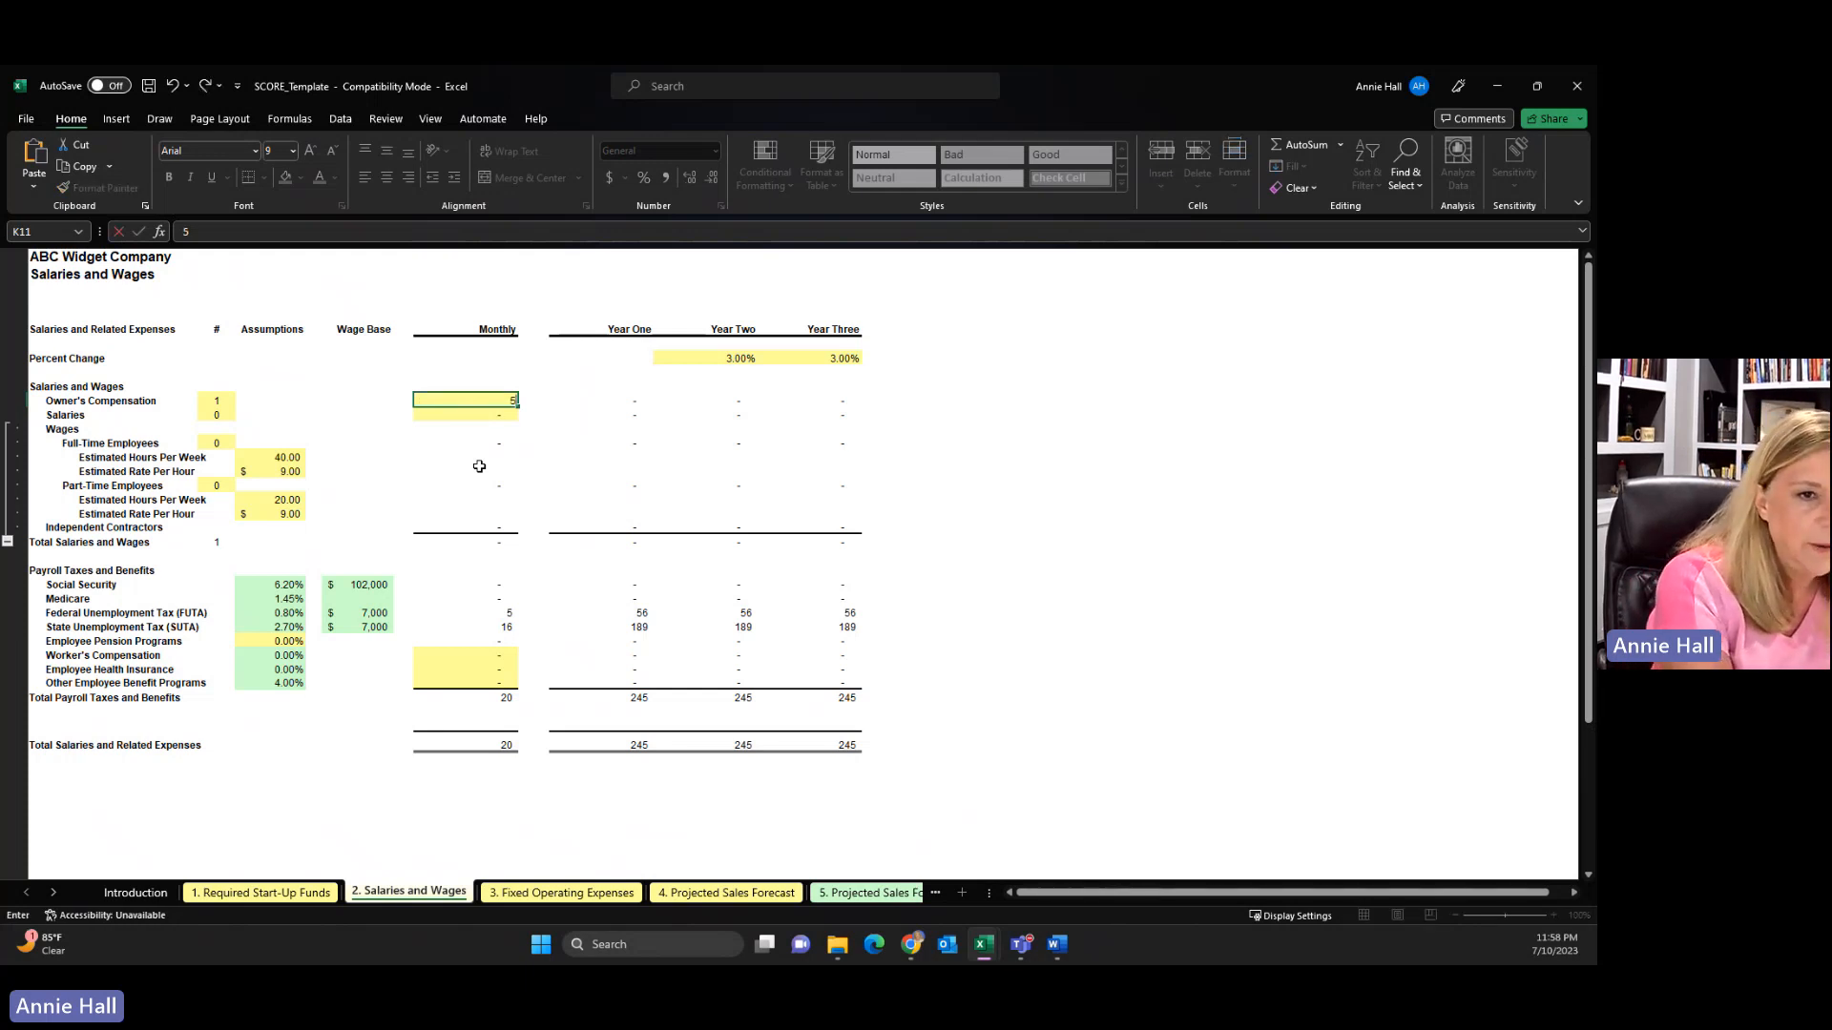
pyautogui.write(',00000')
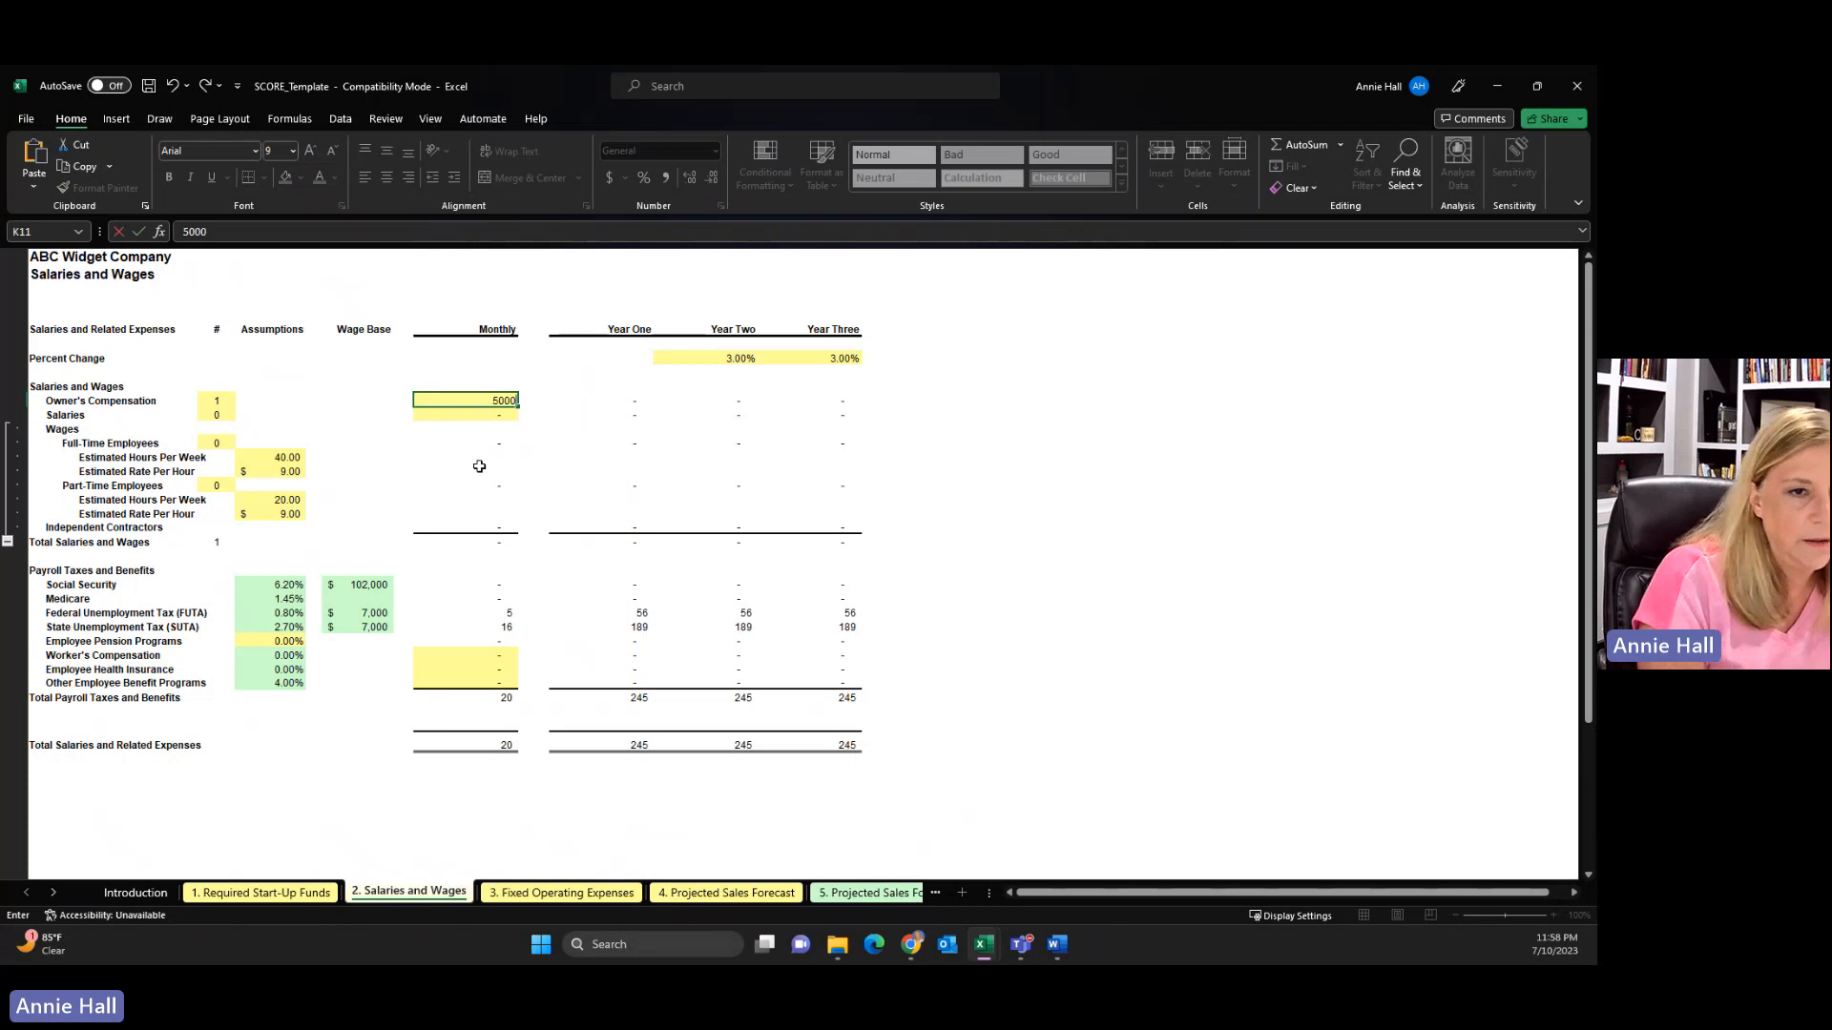
pyautogui.click(532, 414)
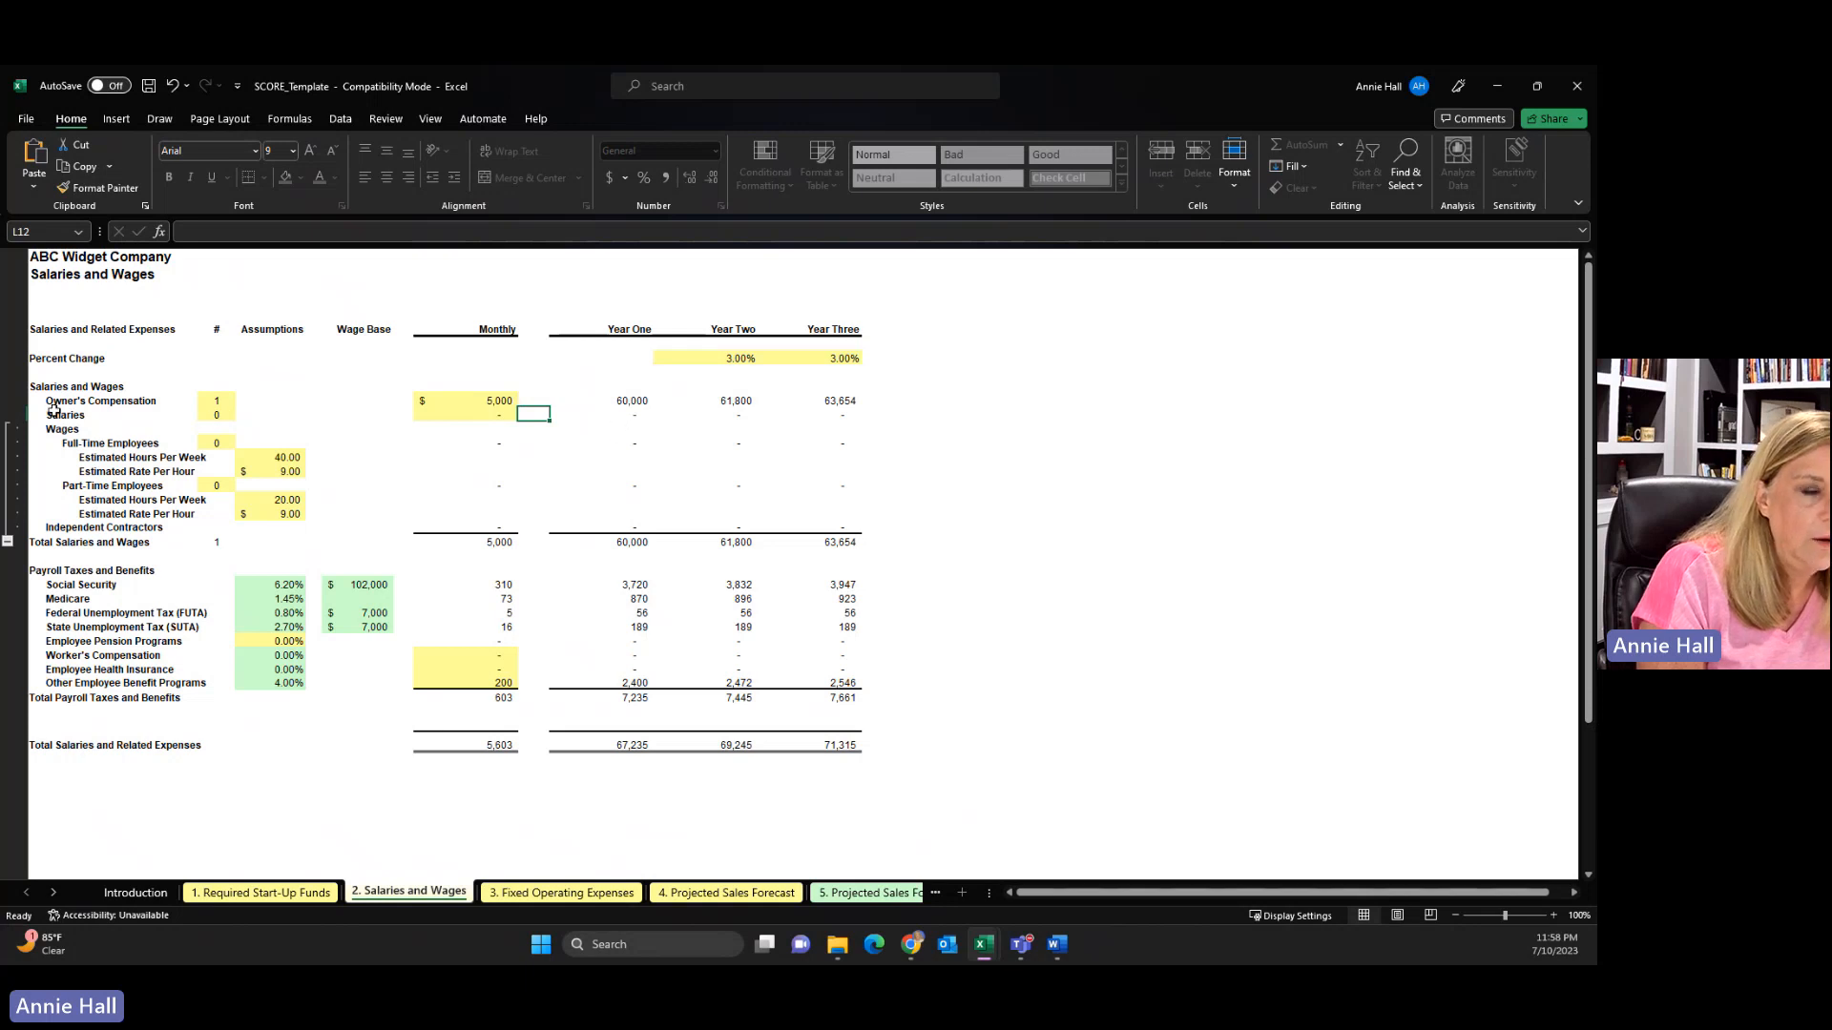
# Enter 2 as the Salaries count and 4,000 as the monthly Salaries amount
pyautogui.click(215, 415)
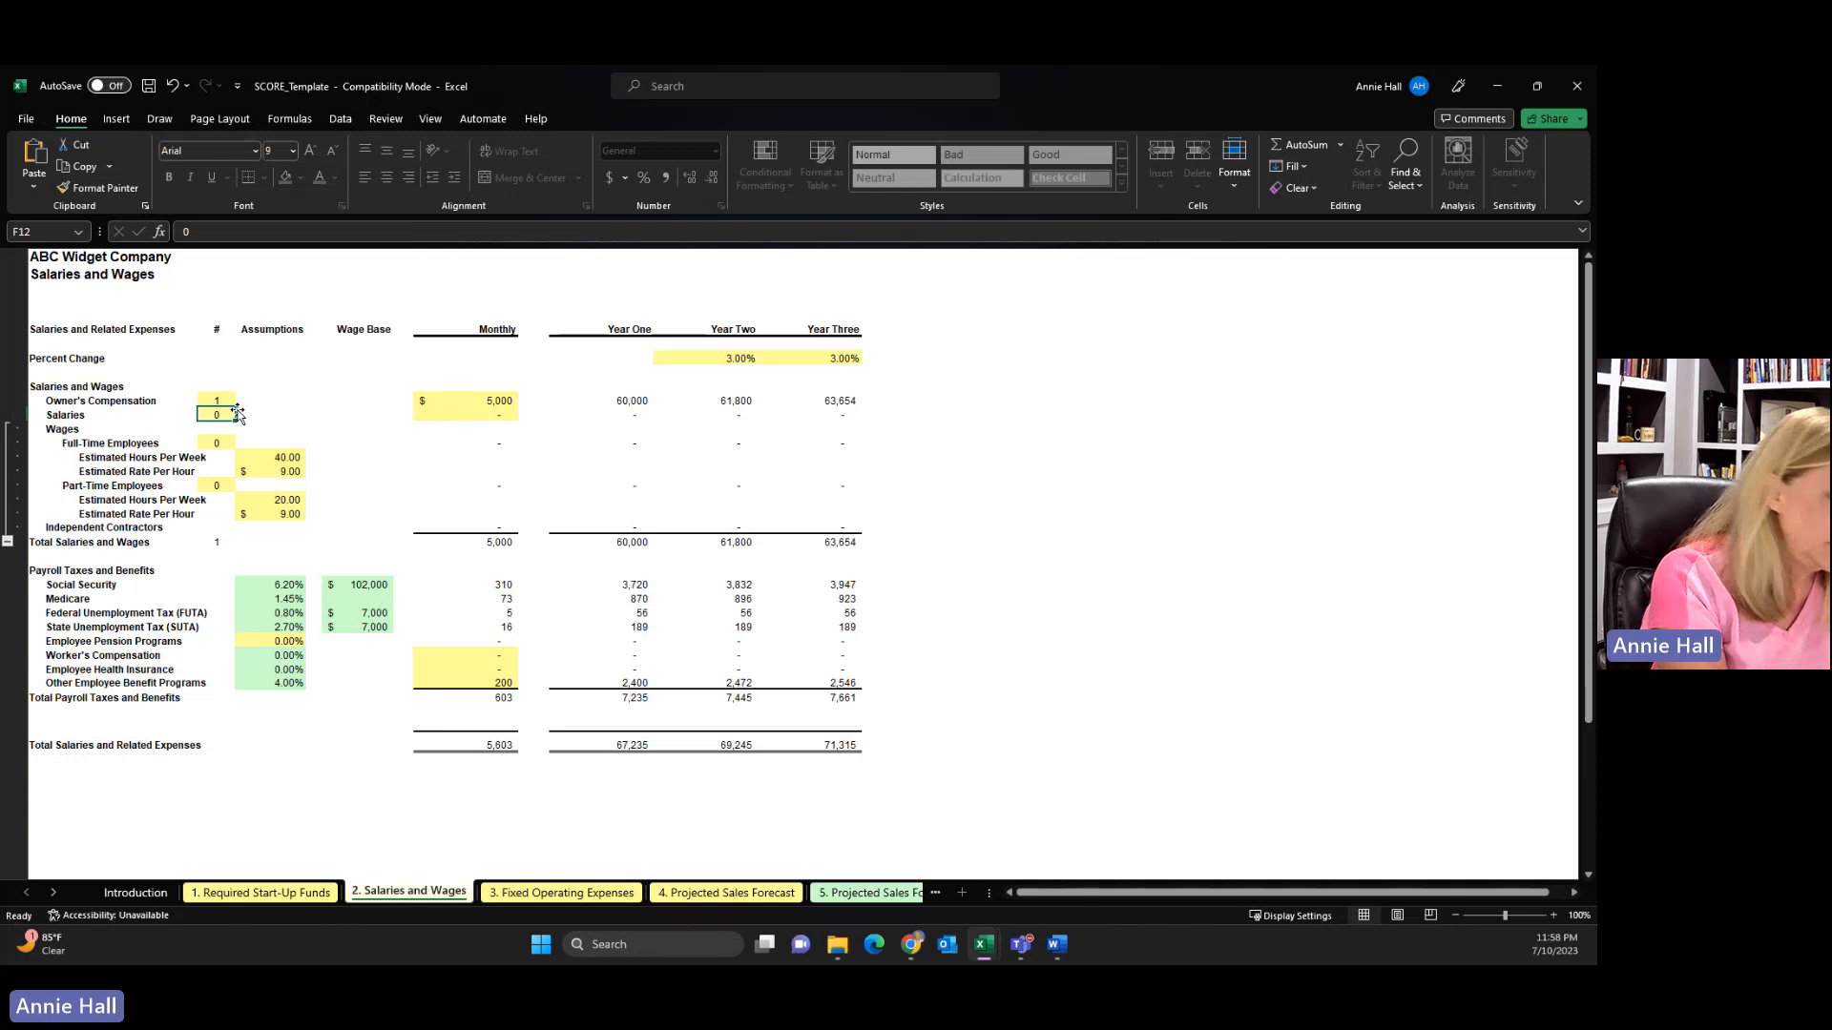
pyautogui.write('2')
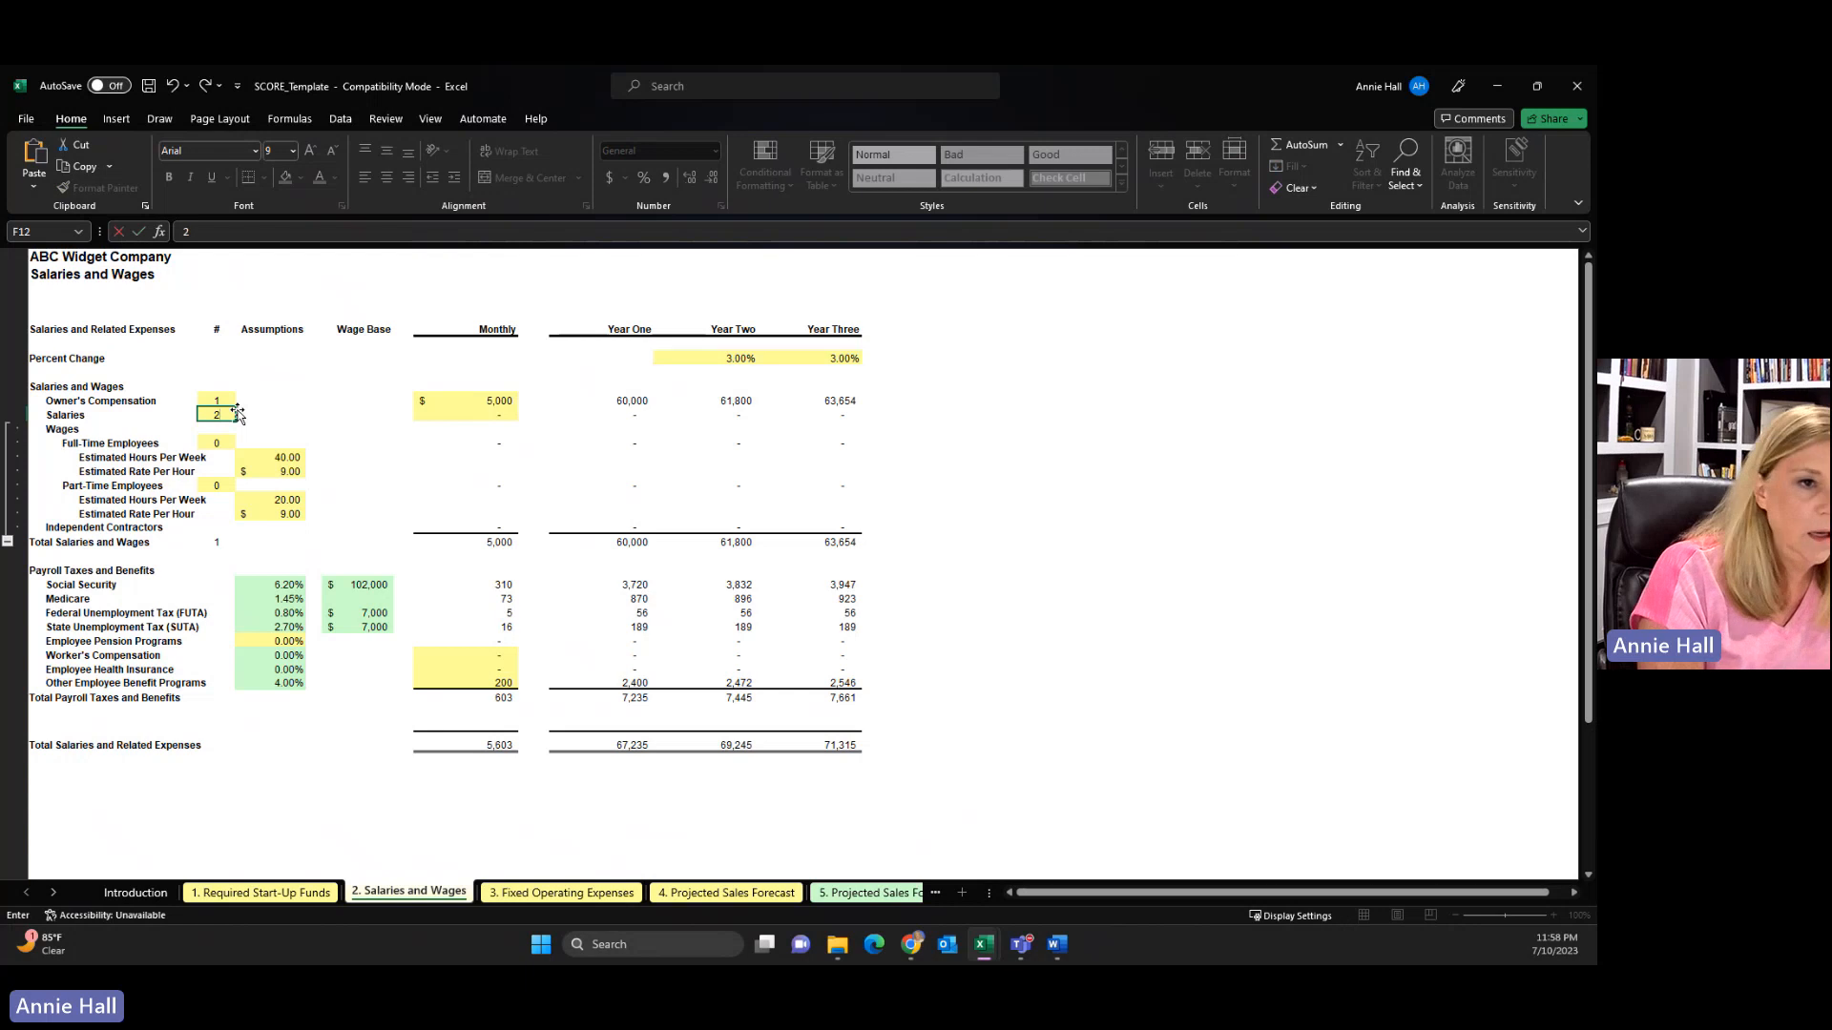
pyautogui.click(498, 417)
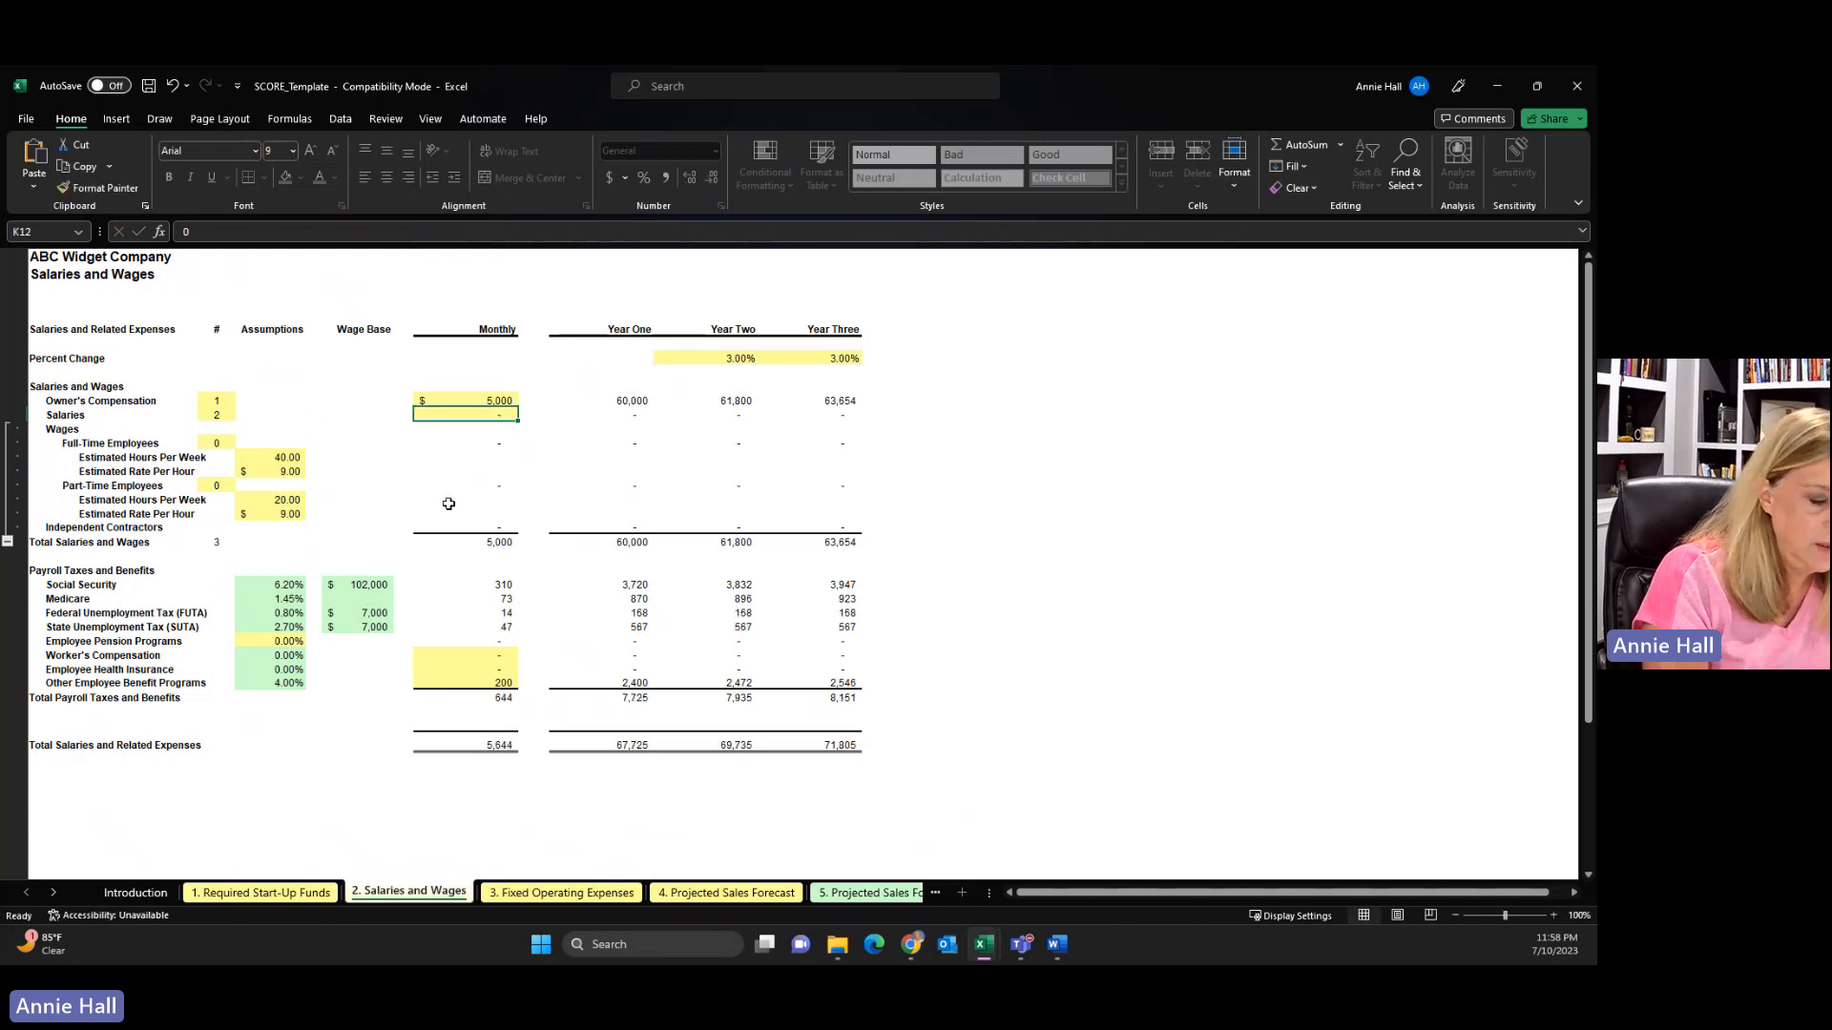
pyautogui.write('4000')
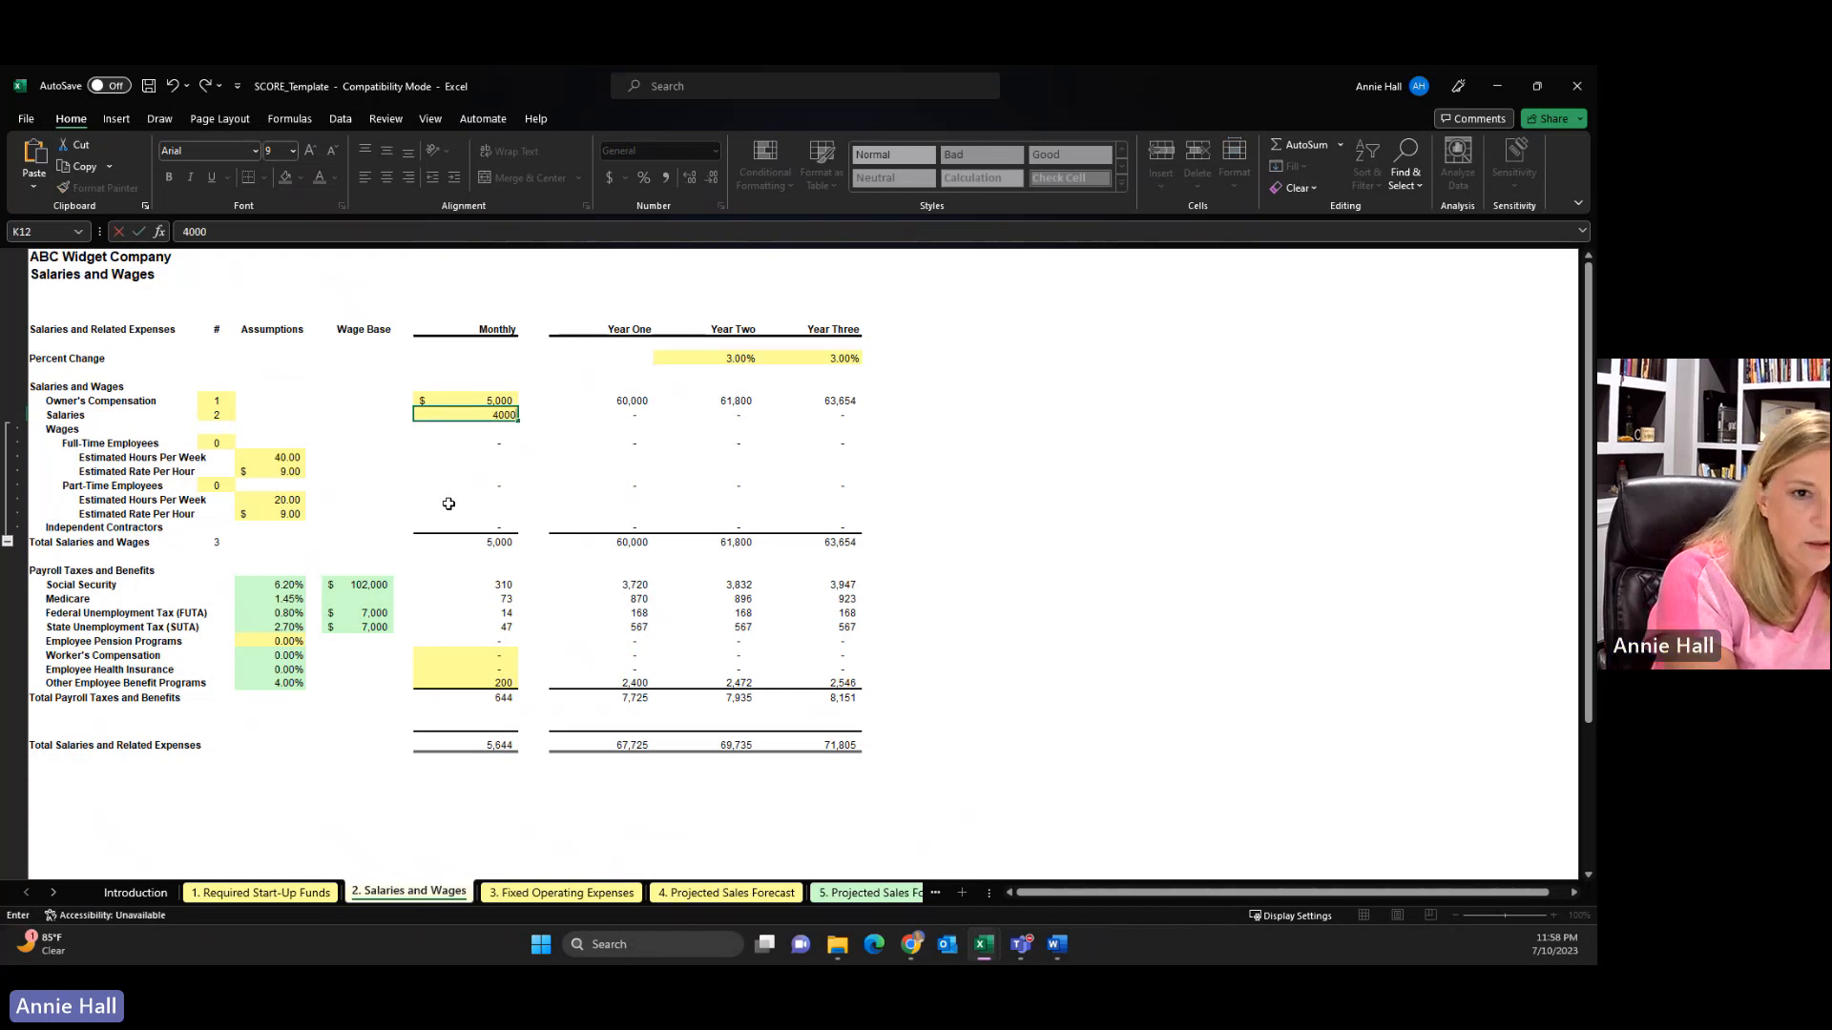
pyautogui.press('Return')
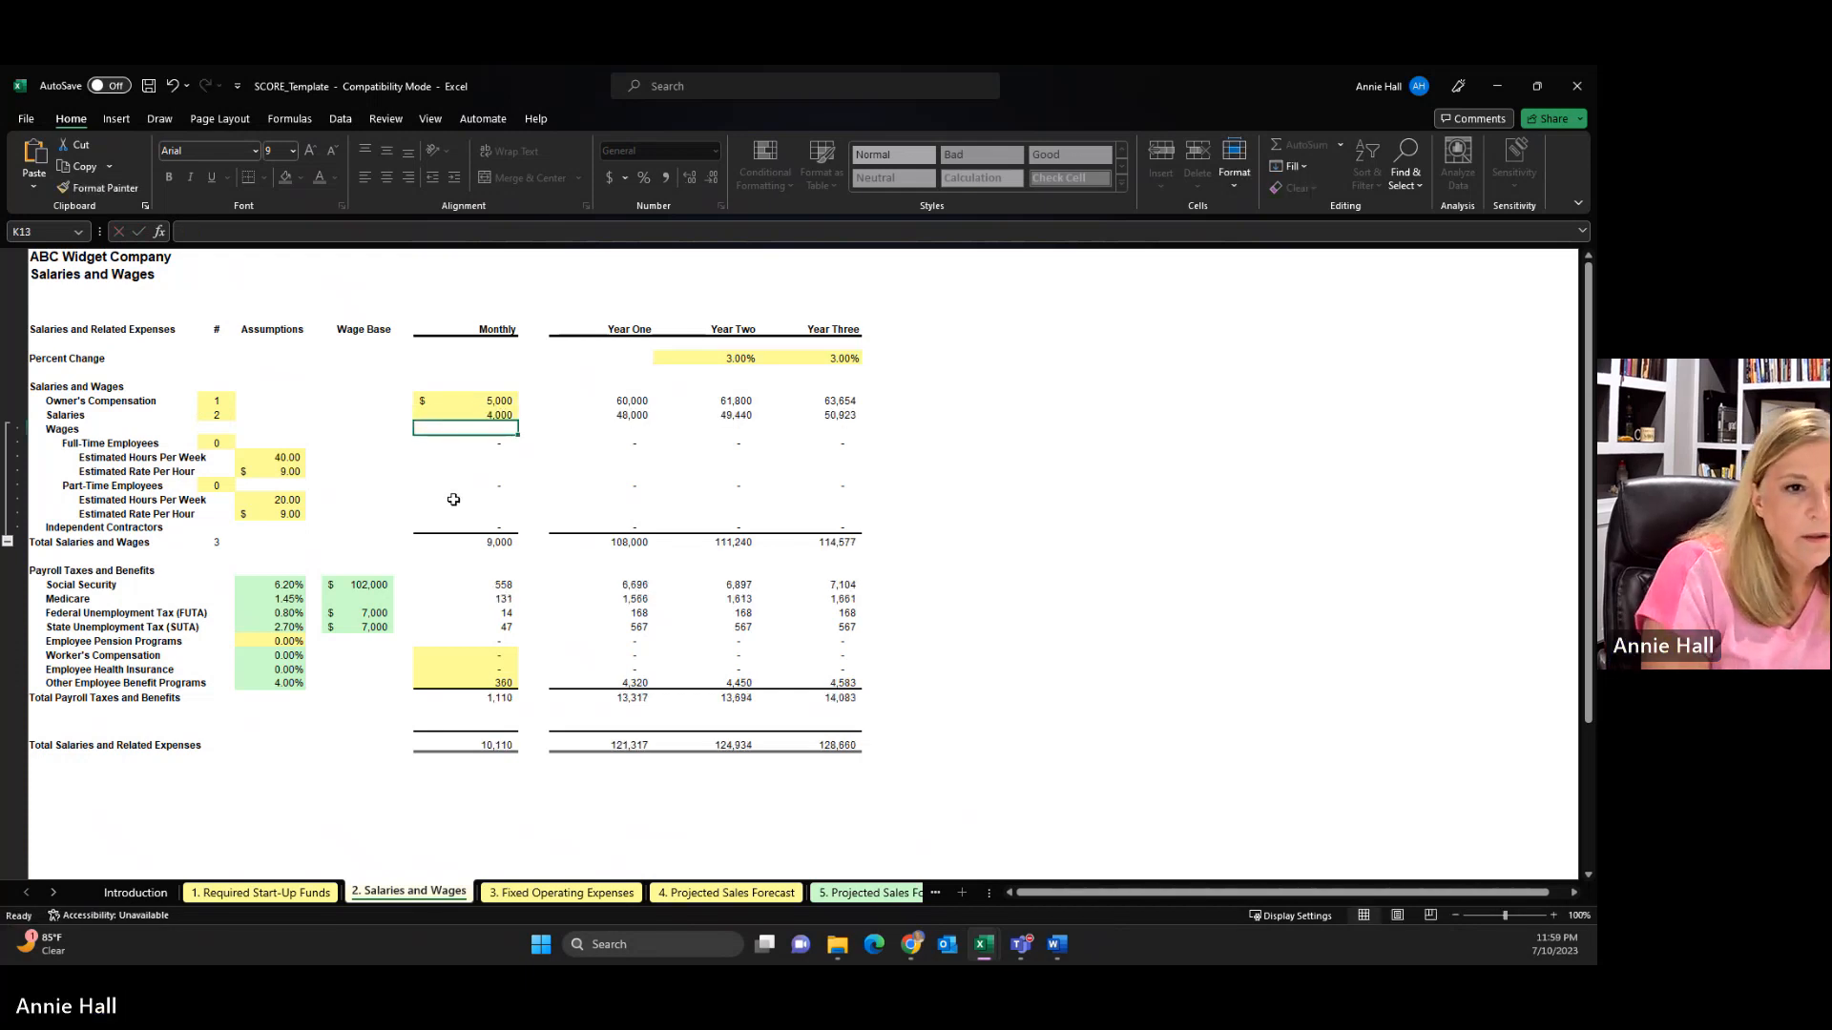
# Change the monthly Salaries amount to 8,000
pyautogui.click(487, 415)
pyautogui.write('8')
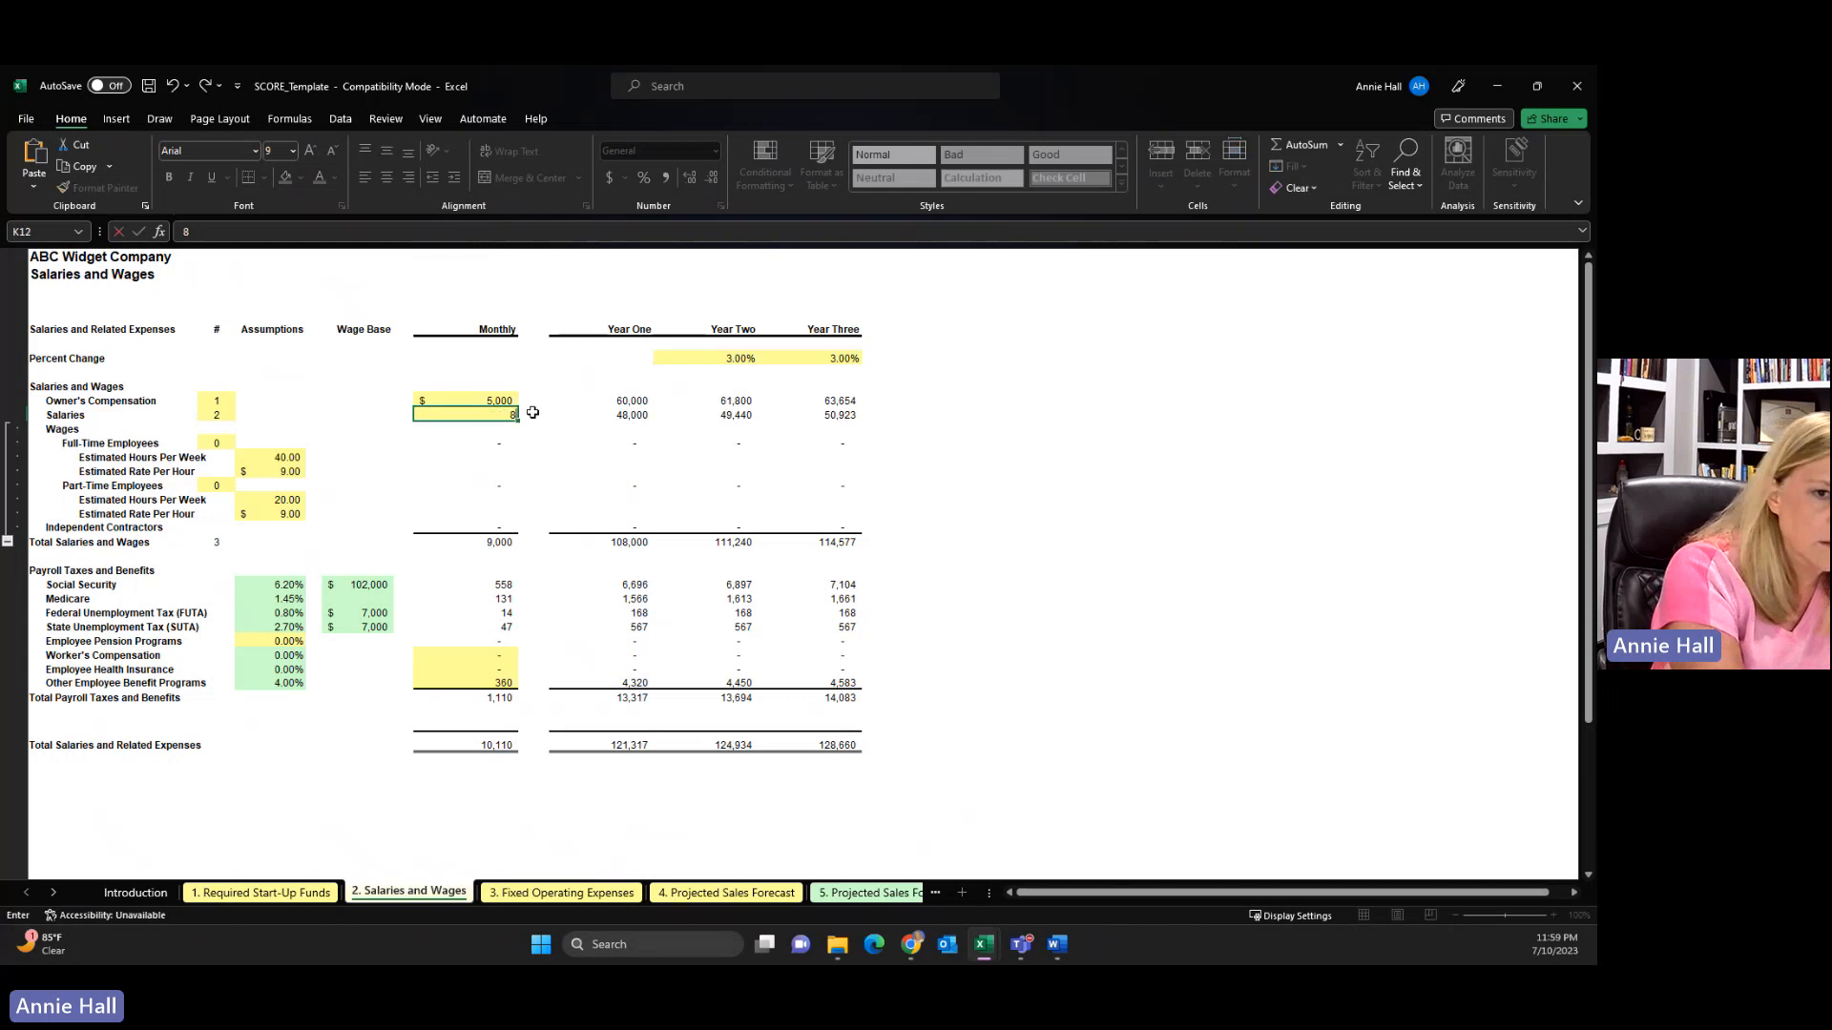
pyautogui.write(',000')
pyautogui.press('Return')
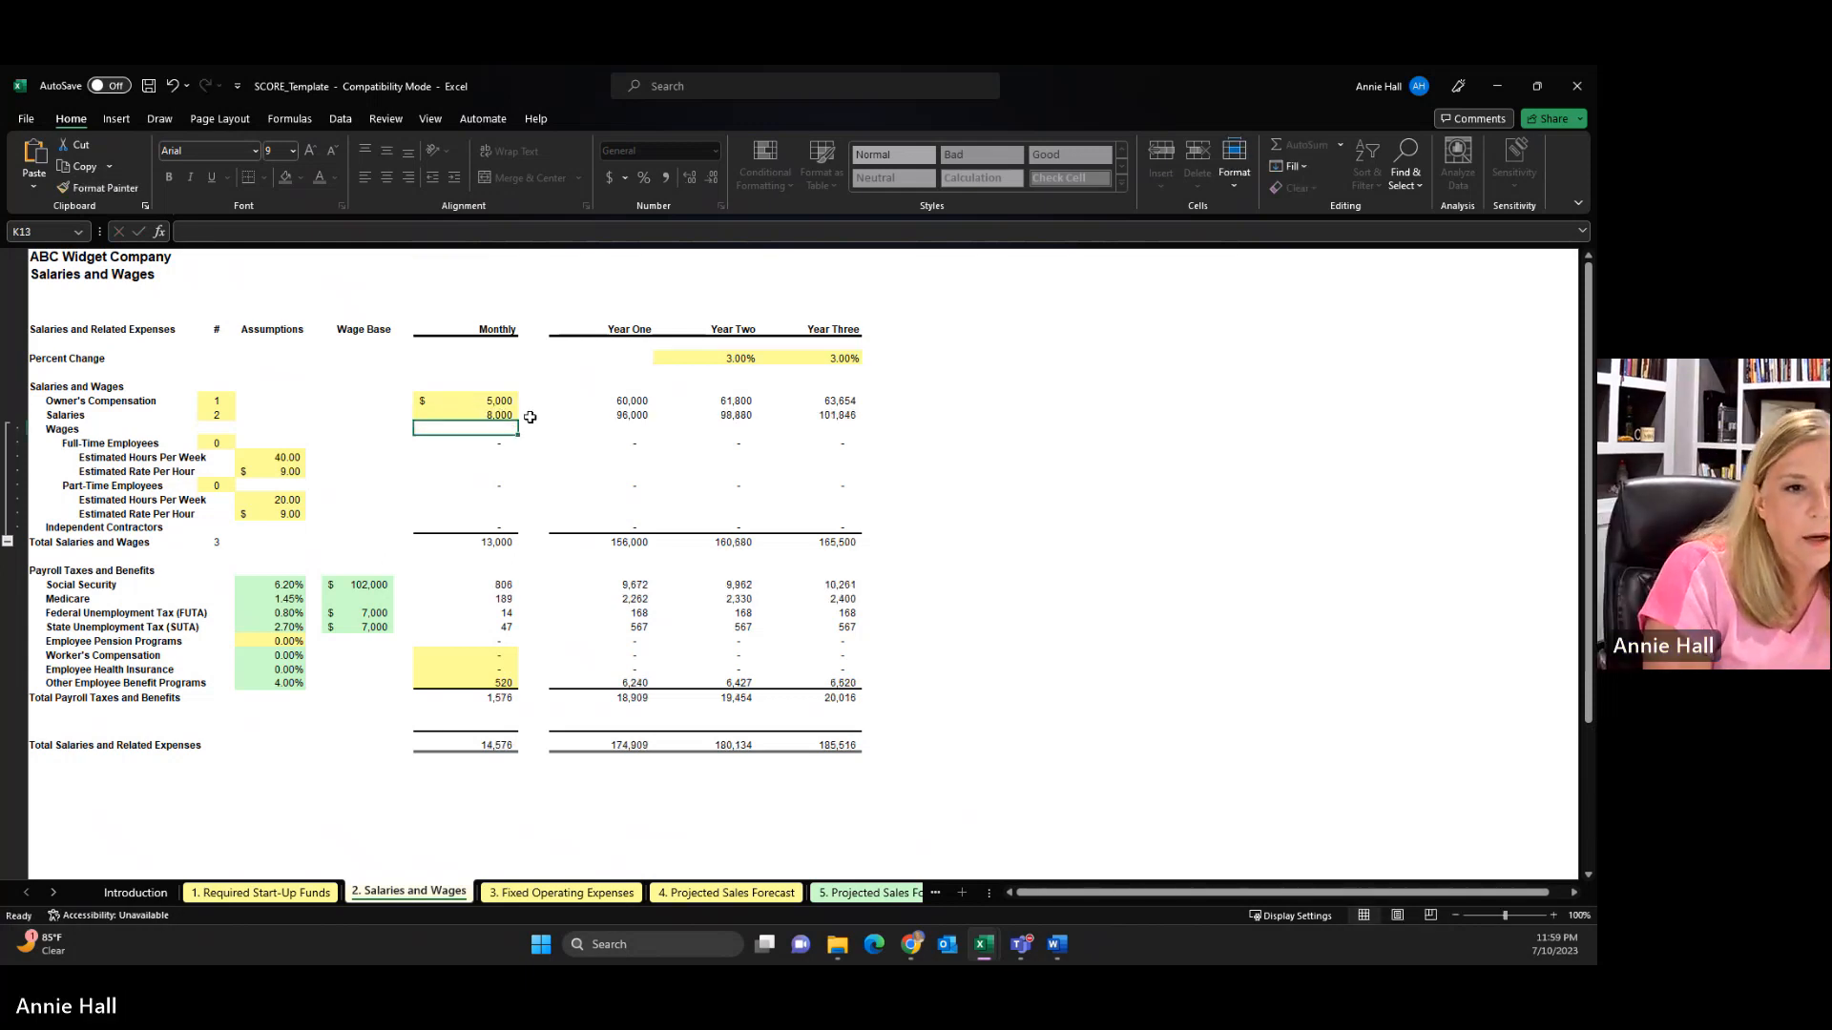
# Enter 3 as the number of Full-Time Employees and set their estimated rate per hour to 15.00
pyautogui.click(215, 443)
pyautogui.click(216, 487)
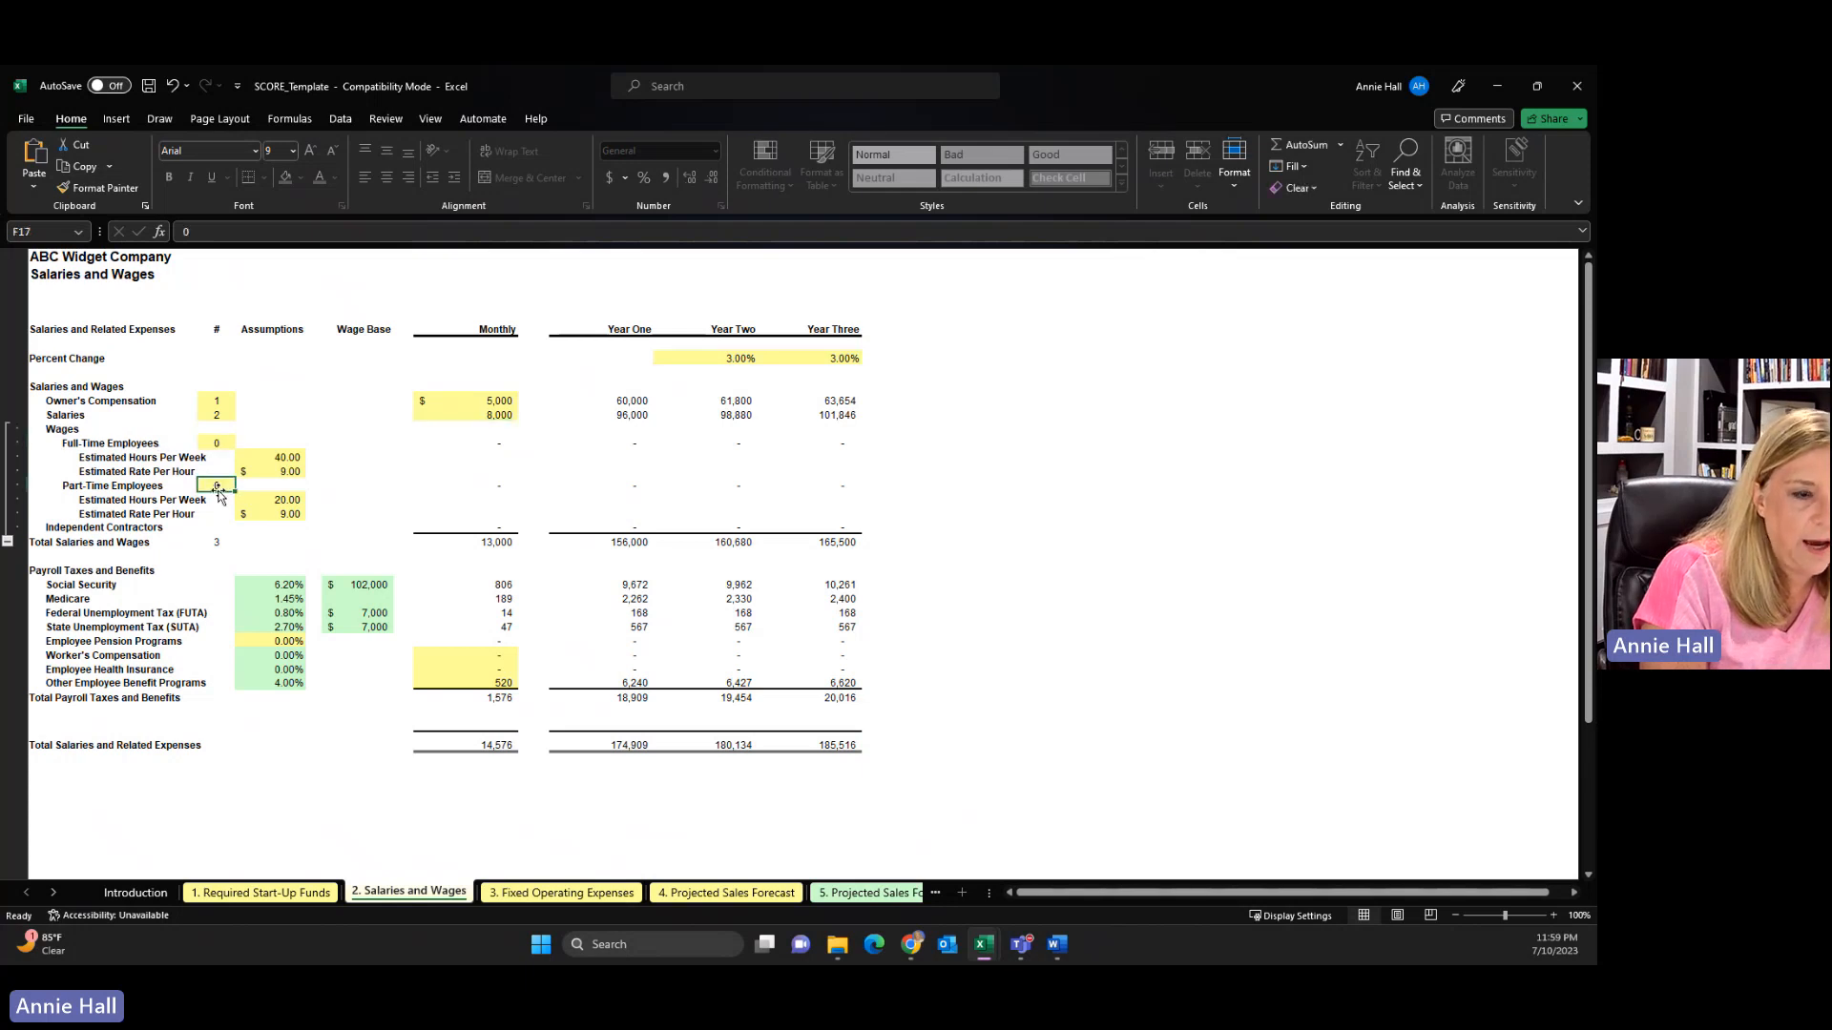
pyautogui.click(217, 445)
pyautogui.click(216, 488)
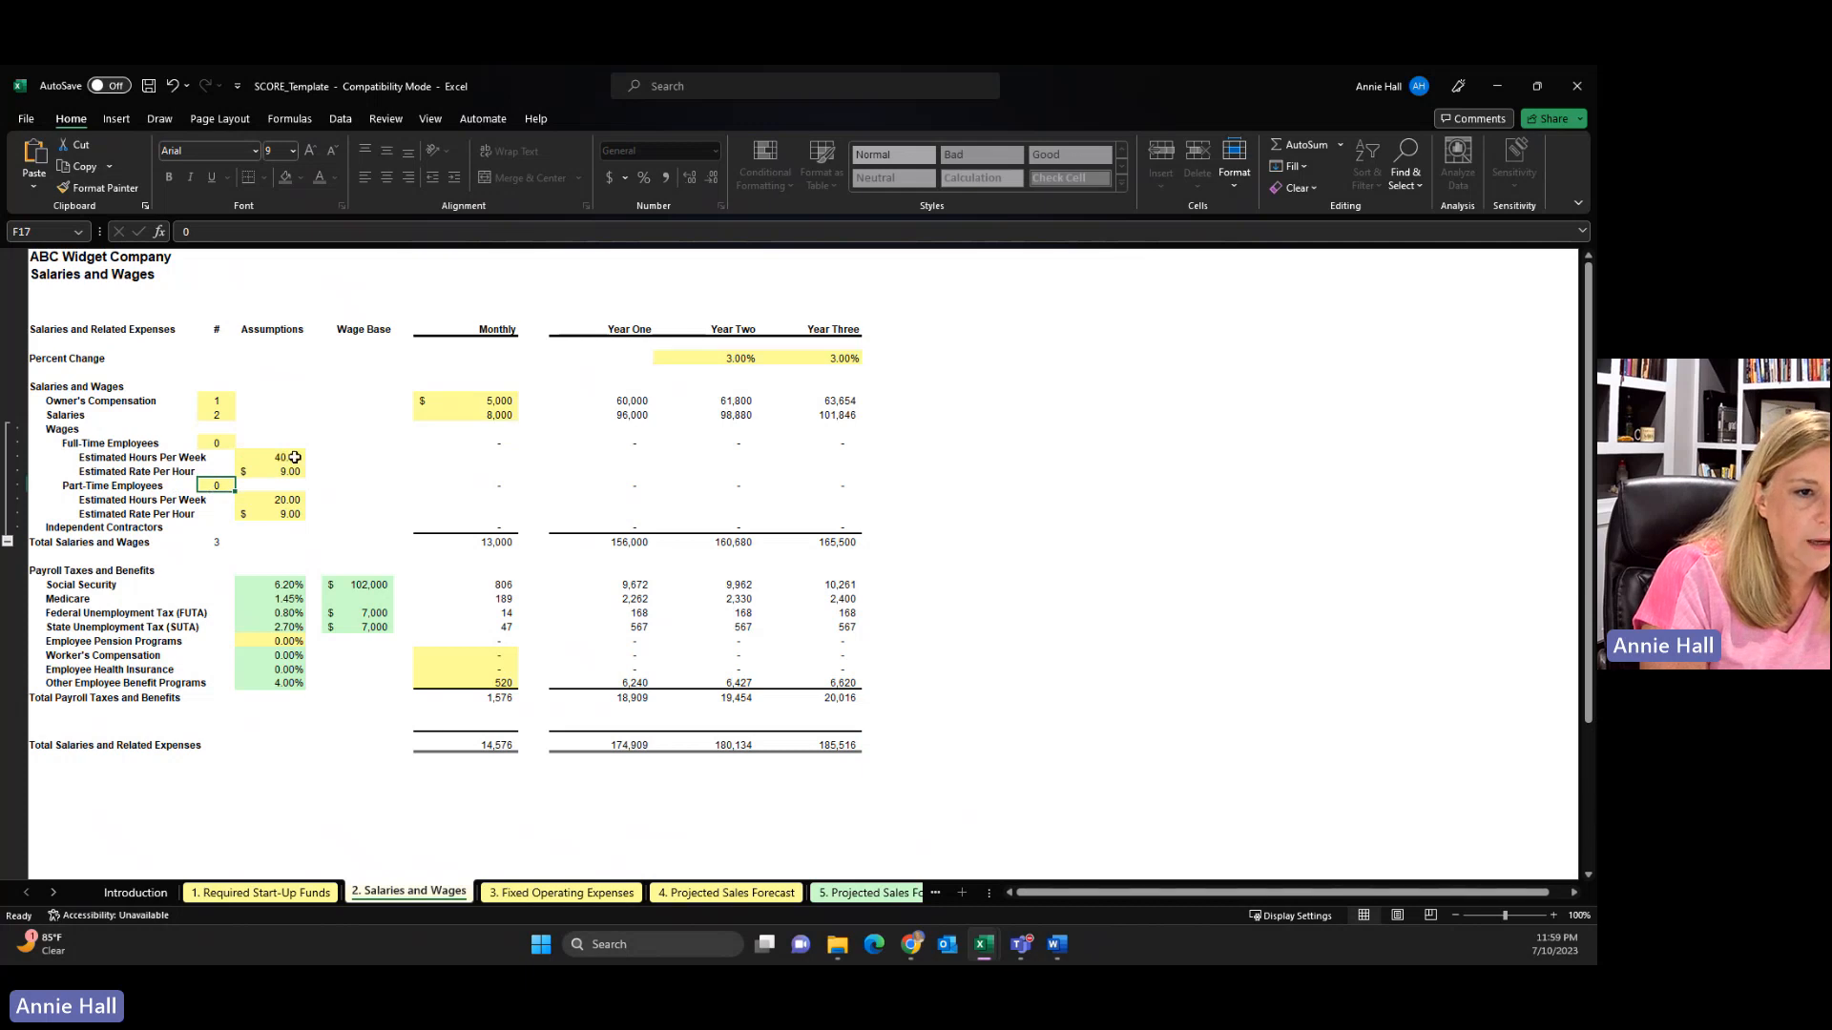
pyautogui.click(299, 458)
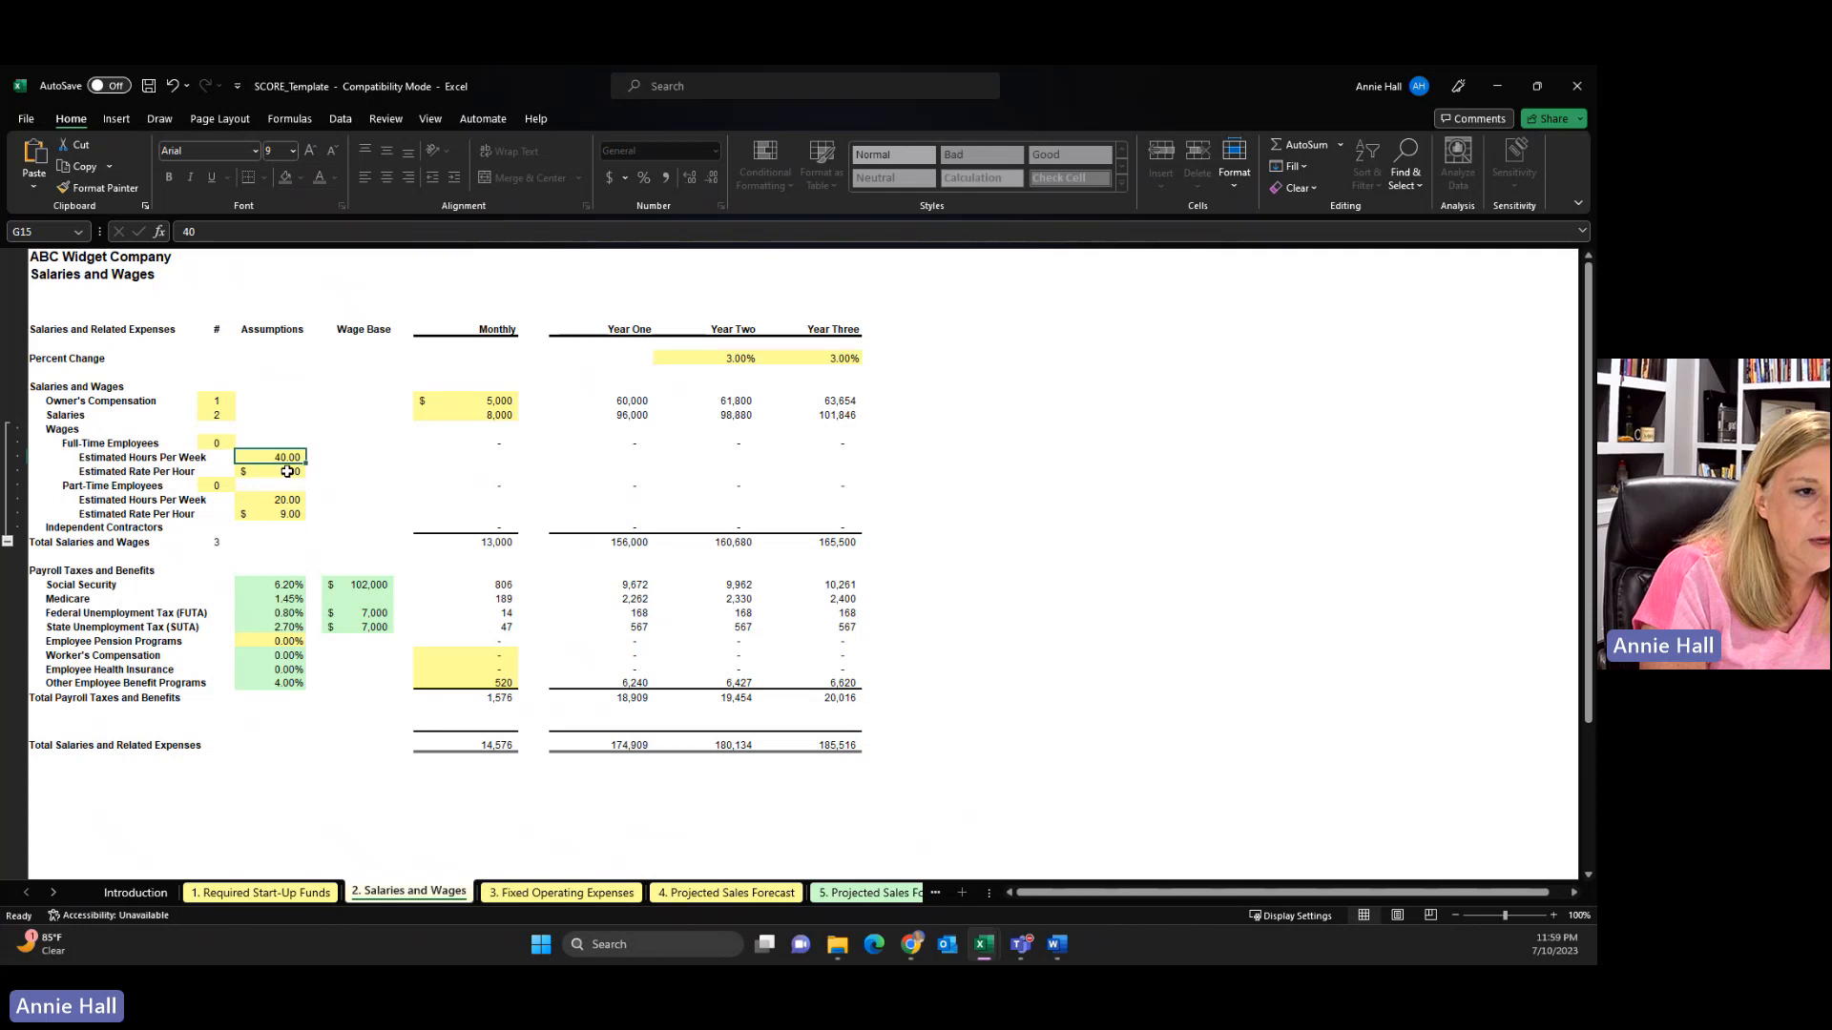
pyautogui.click(287, 471)
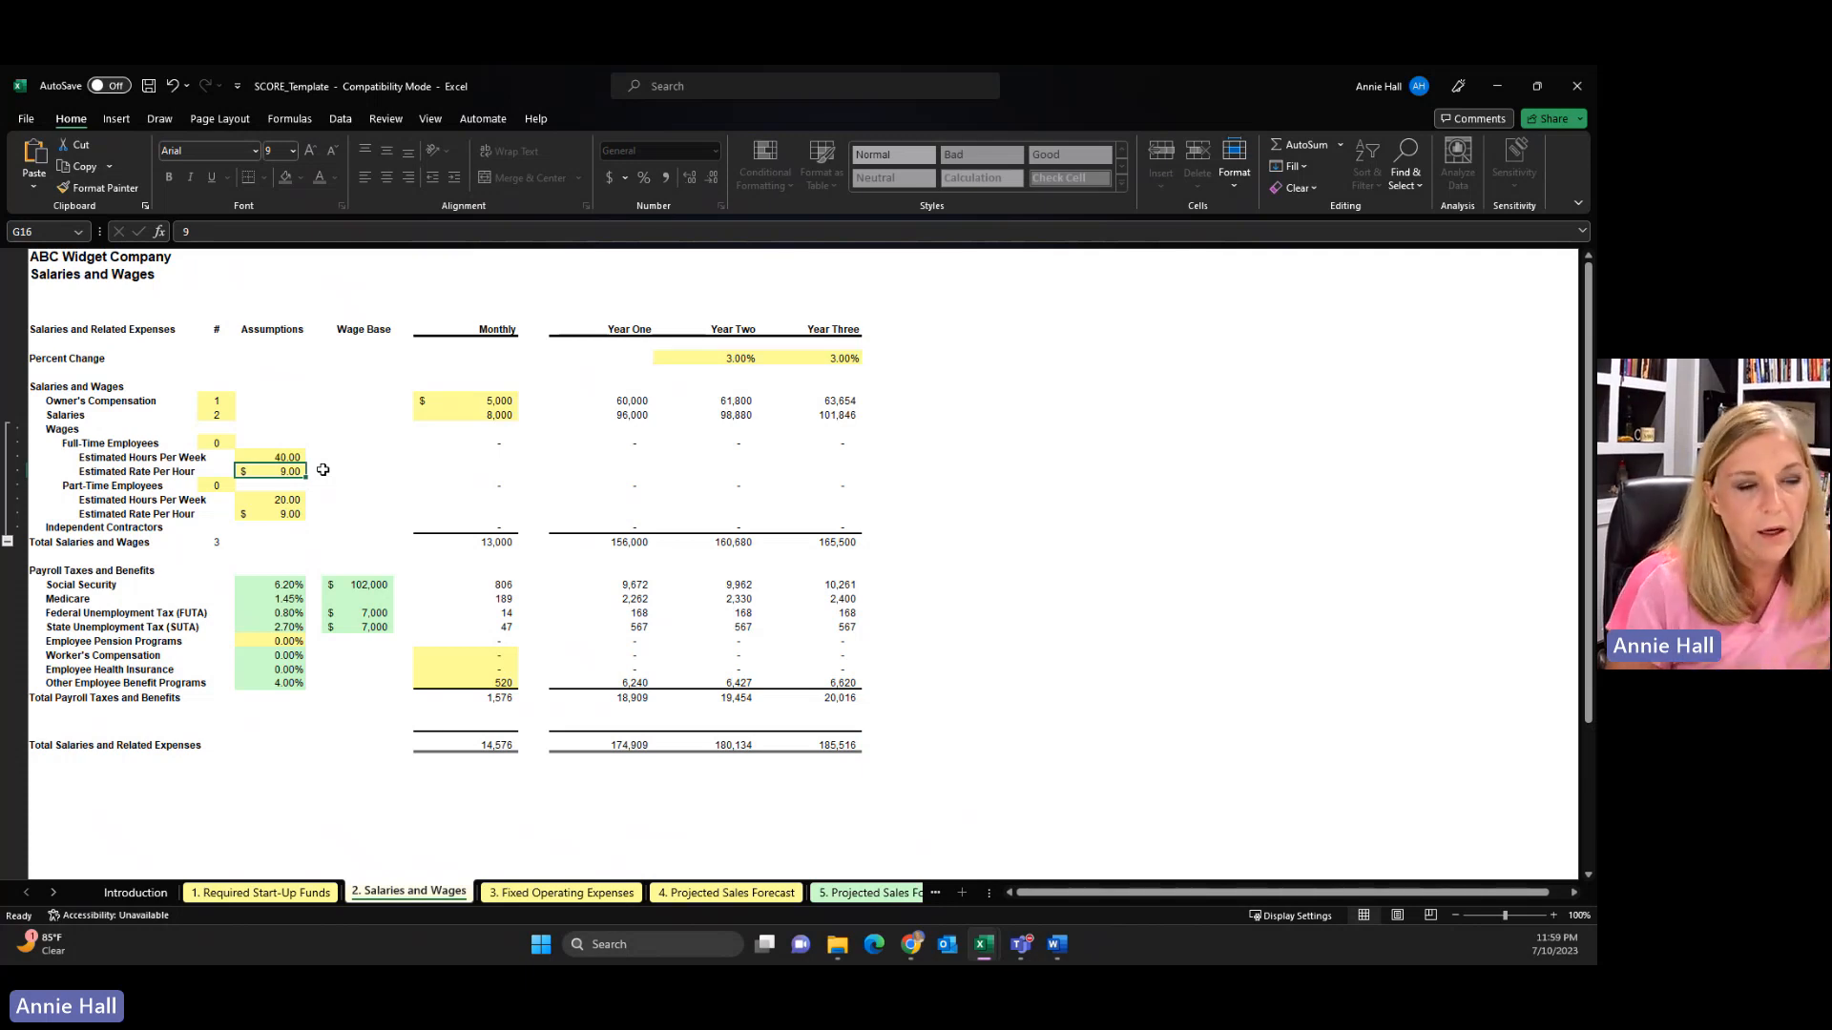
pyautogui.click(222, 444)
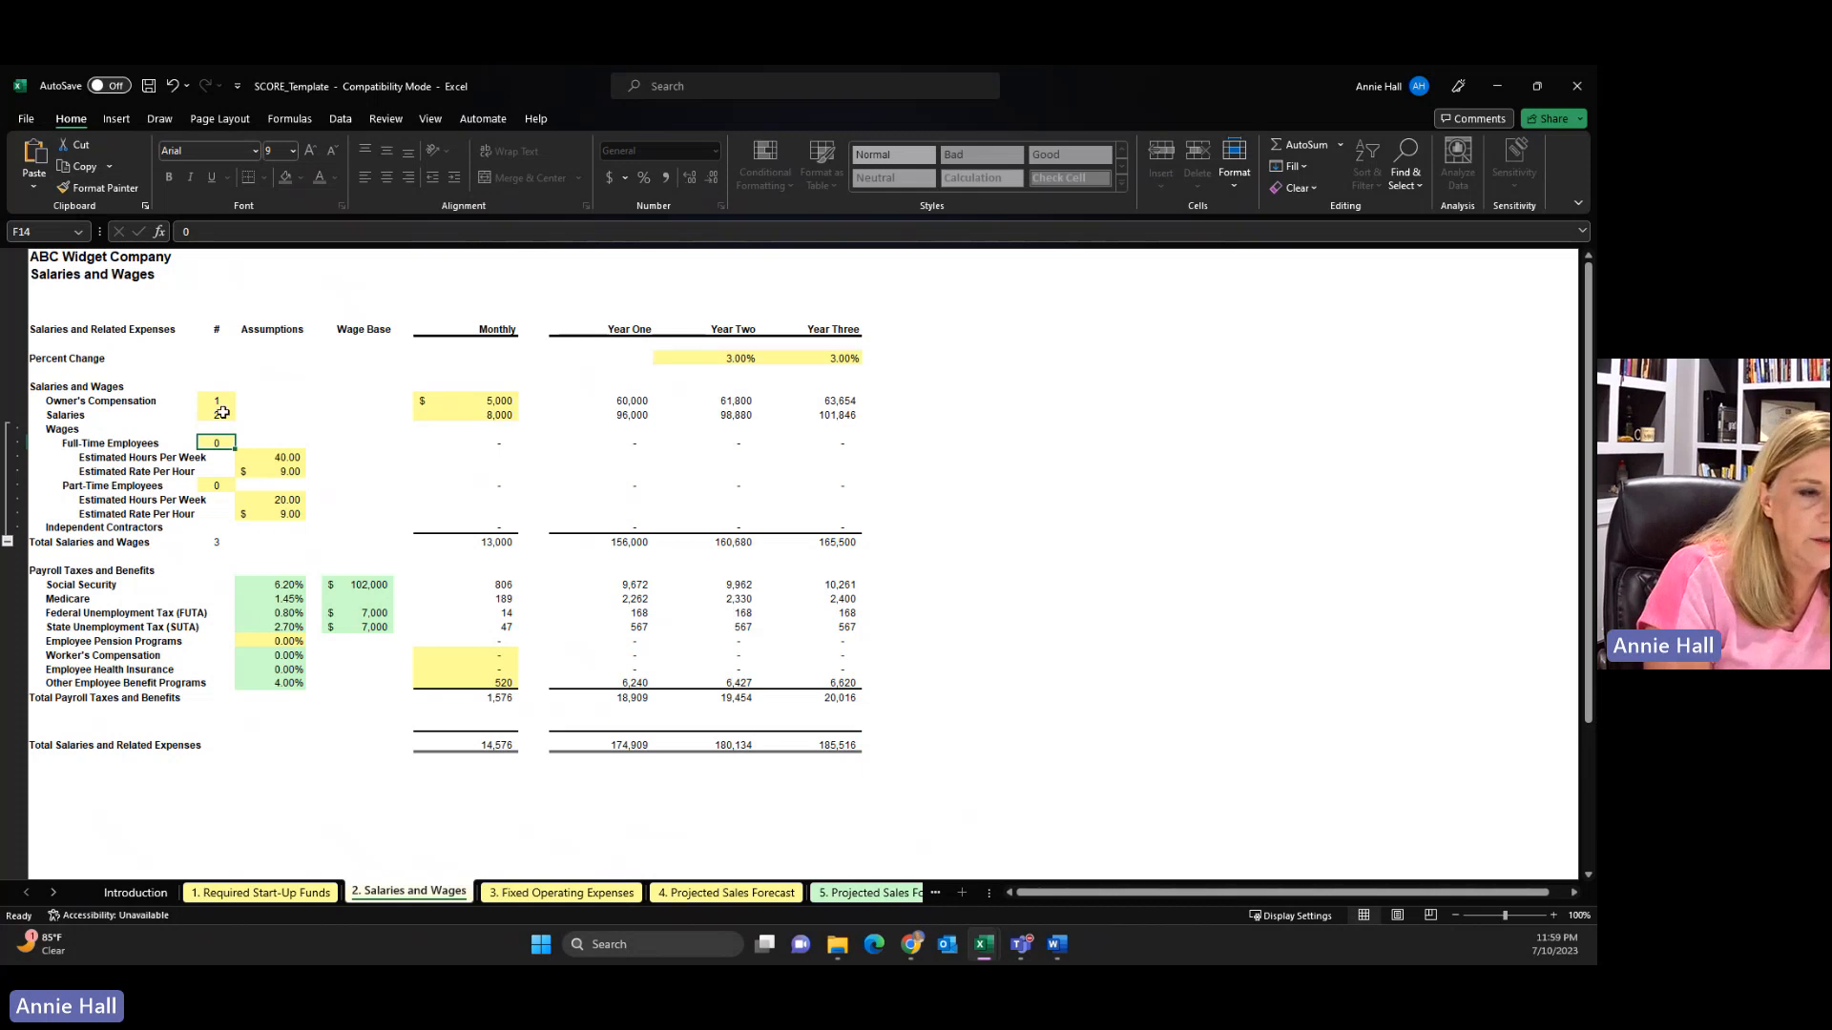
pyautogui.write('3')
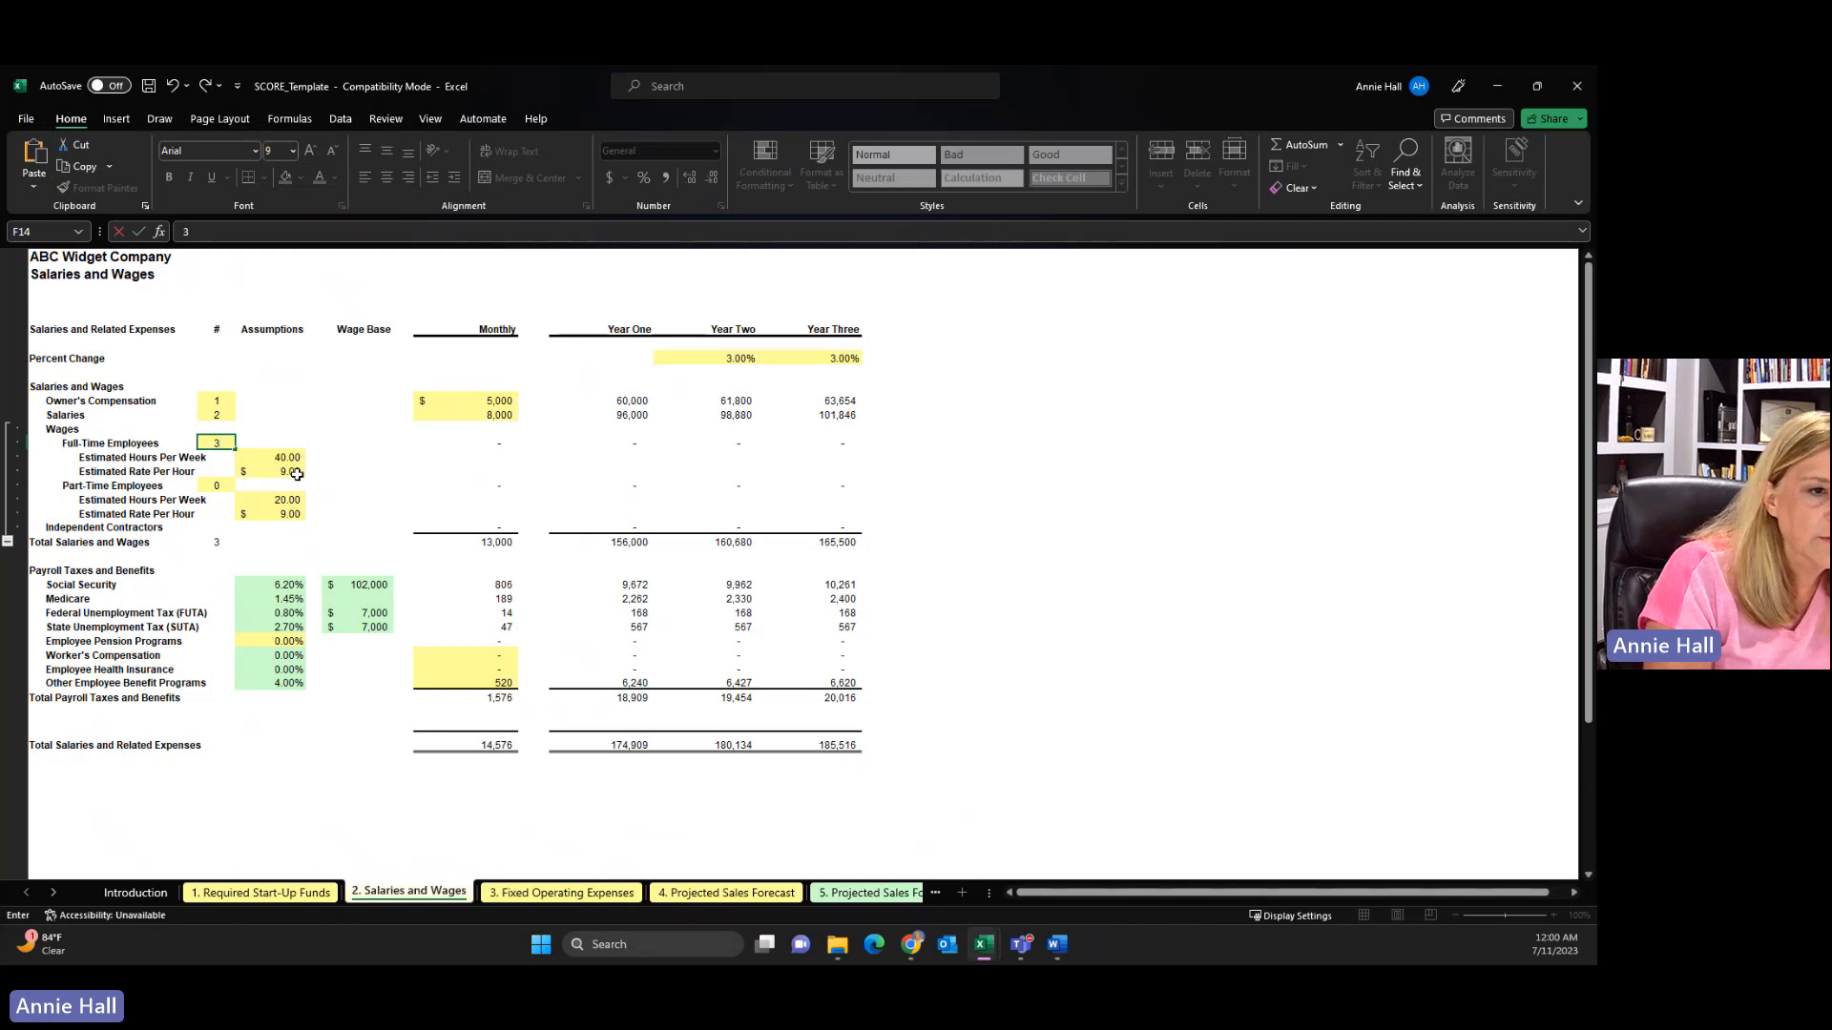
pyautogui.click(300, 475)
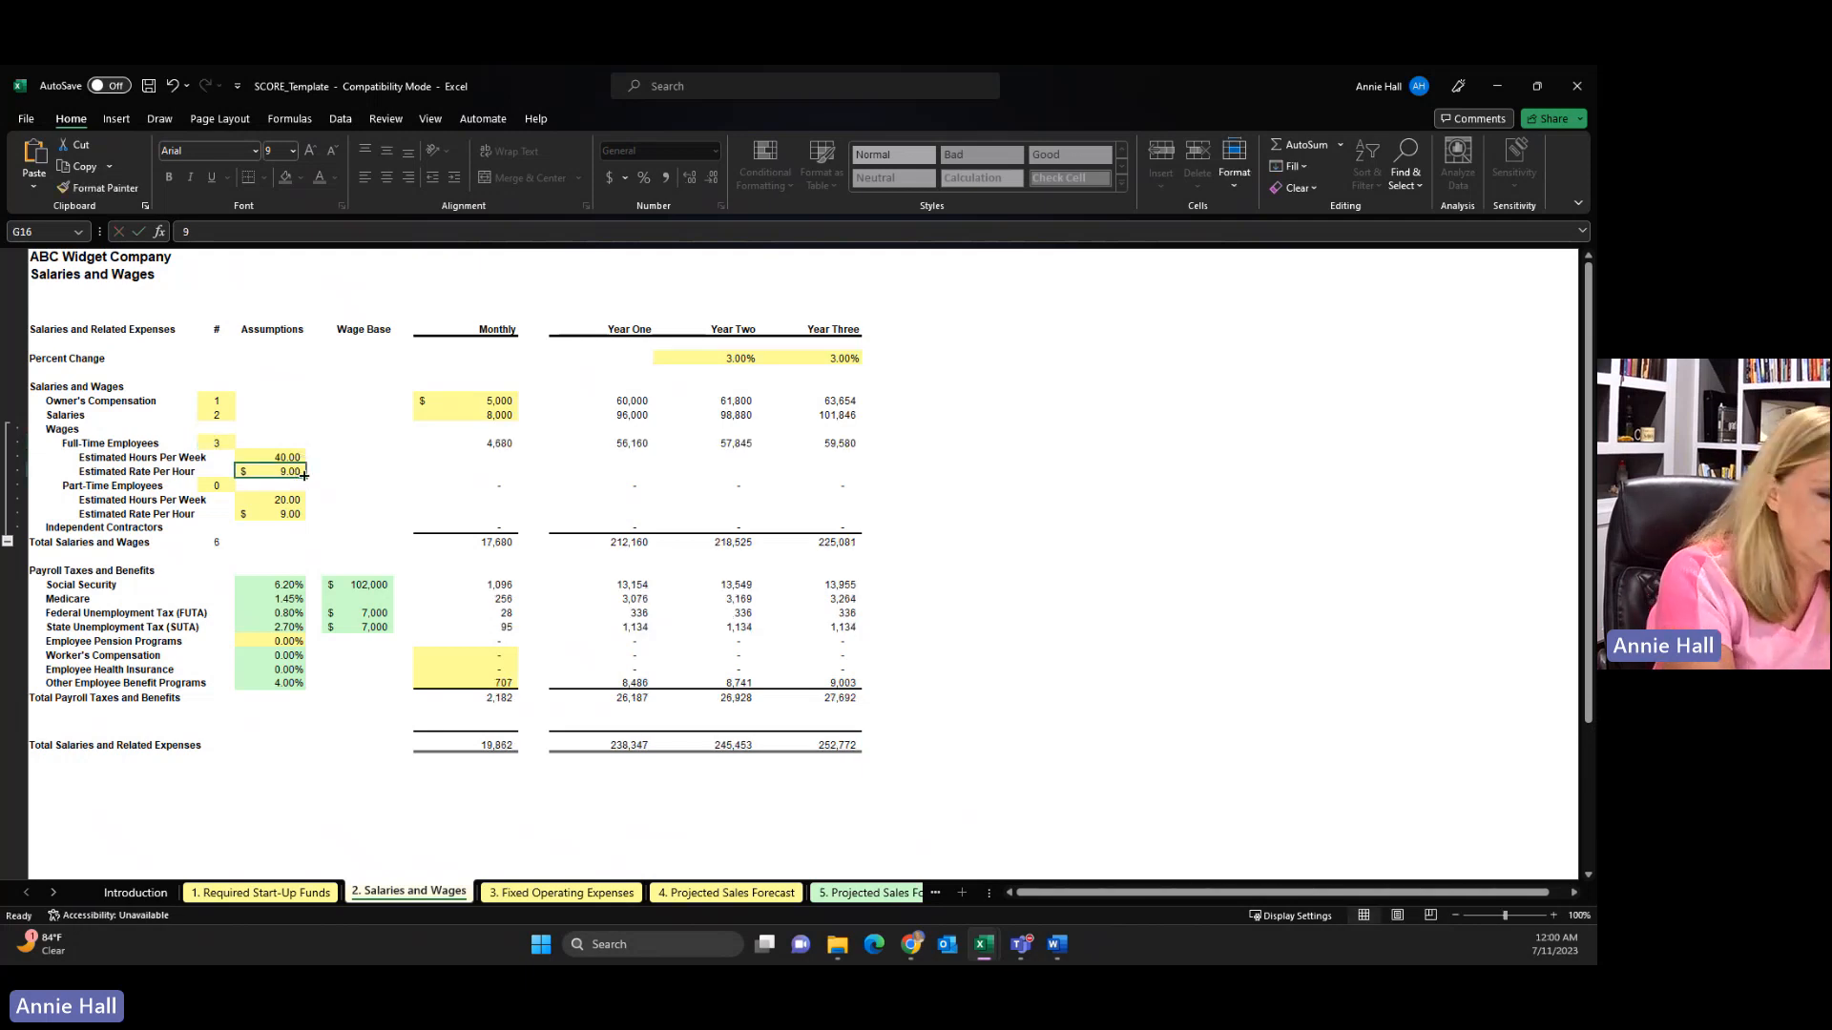
pyautogui.write('15')
pyautogui.press('Return')
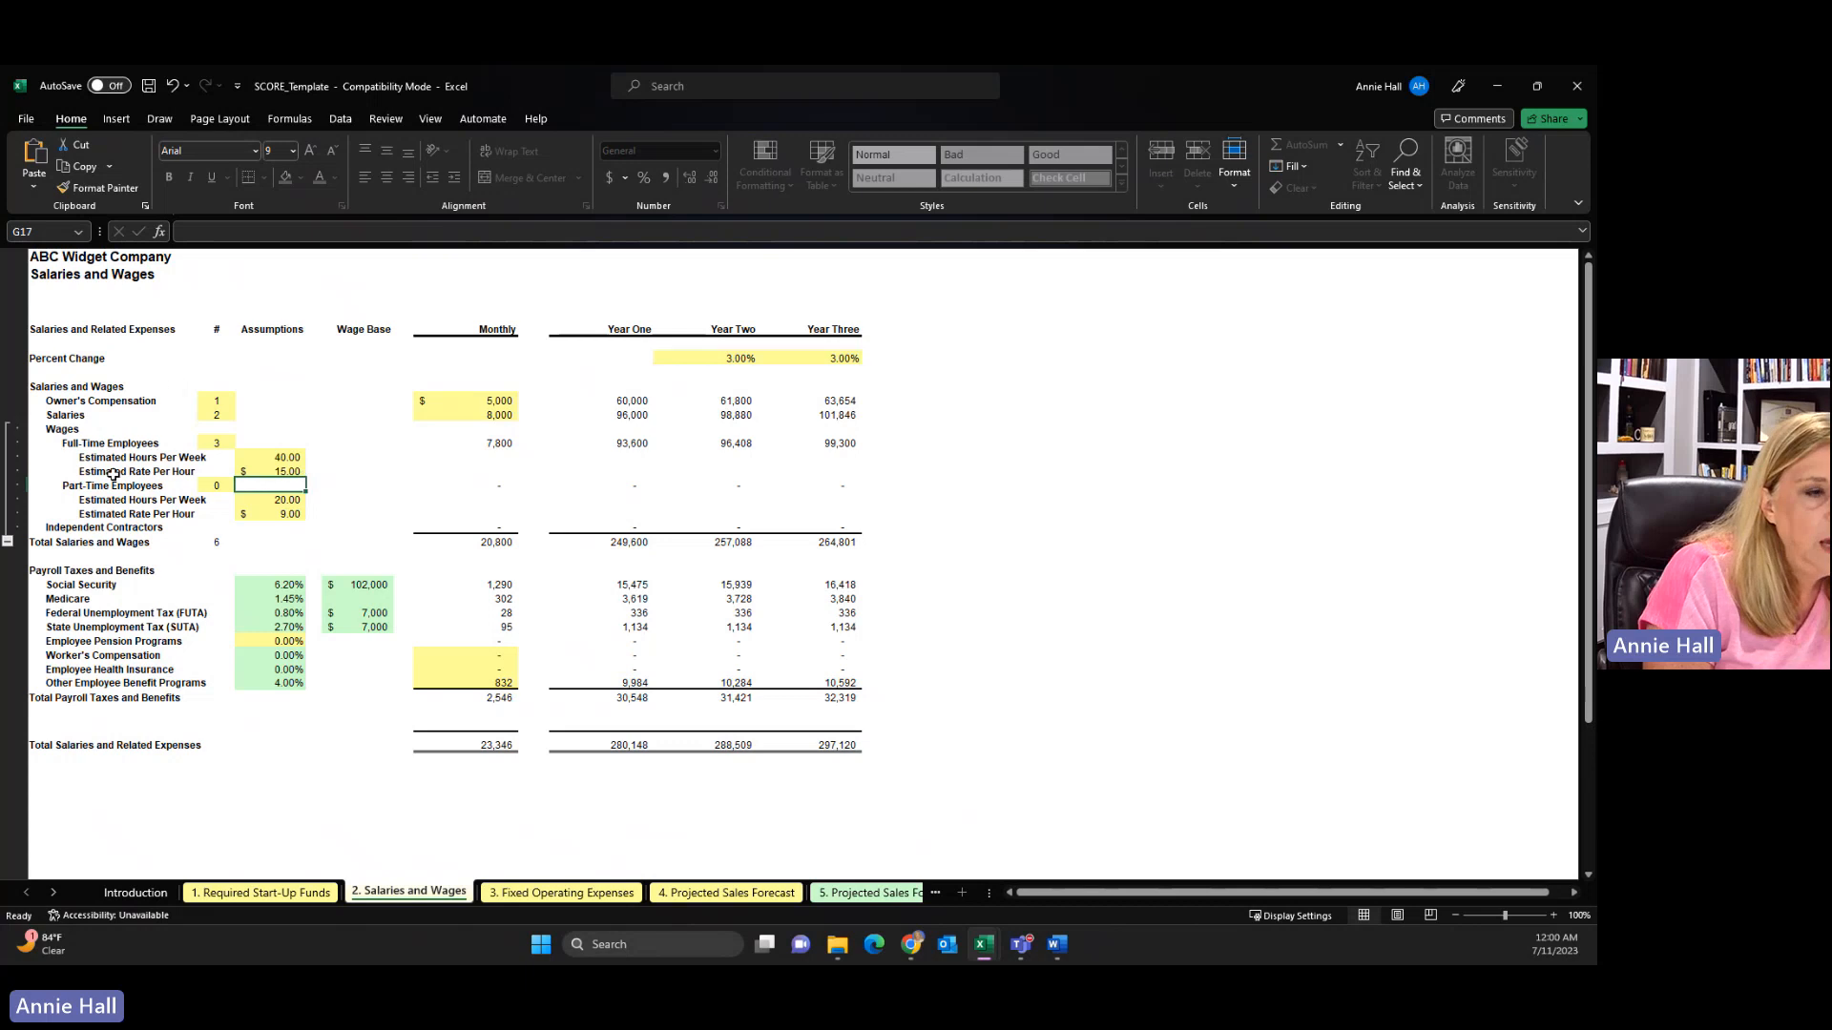
# Enter 5 as the number of Part-Time Employees and set their estimated rate per hour to 12.00
pyautogui.click(216, 486)
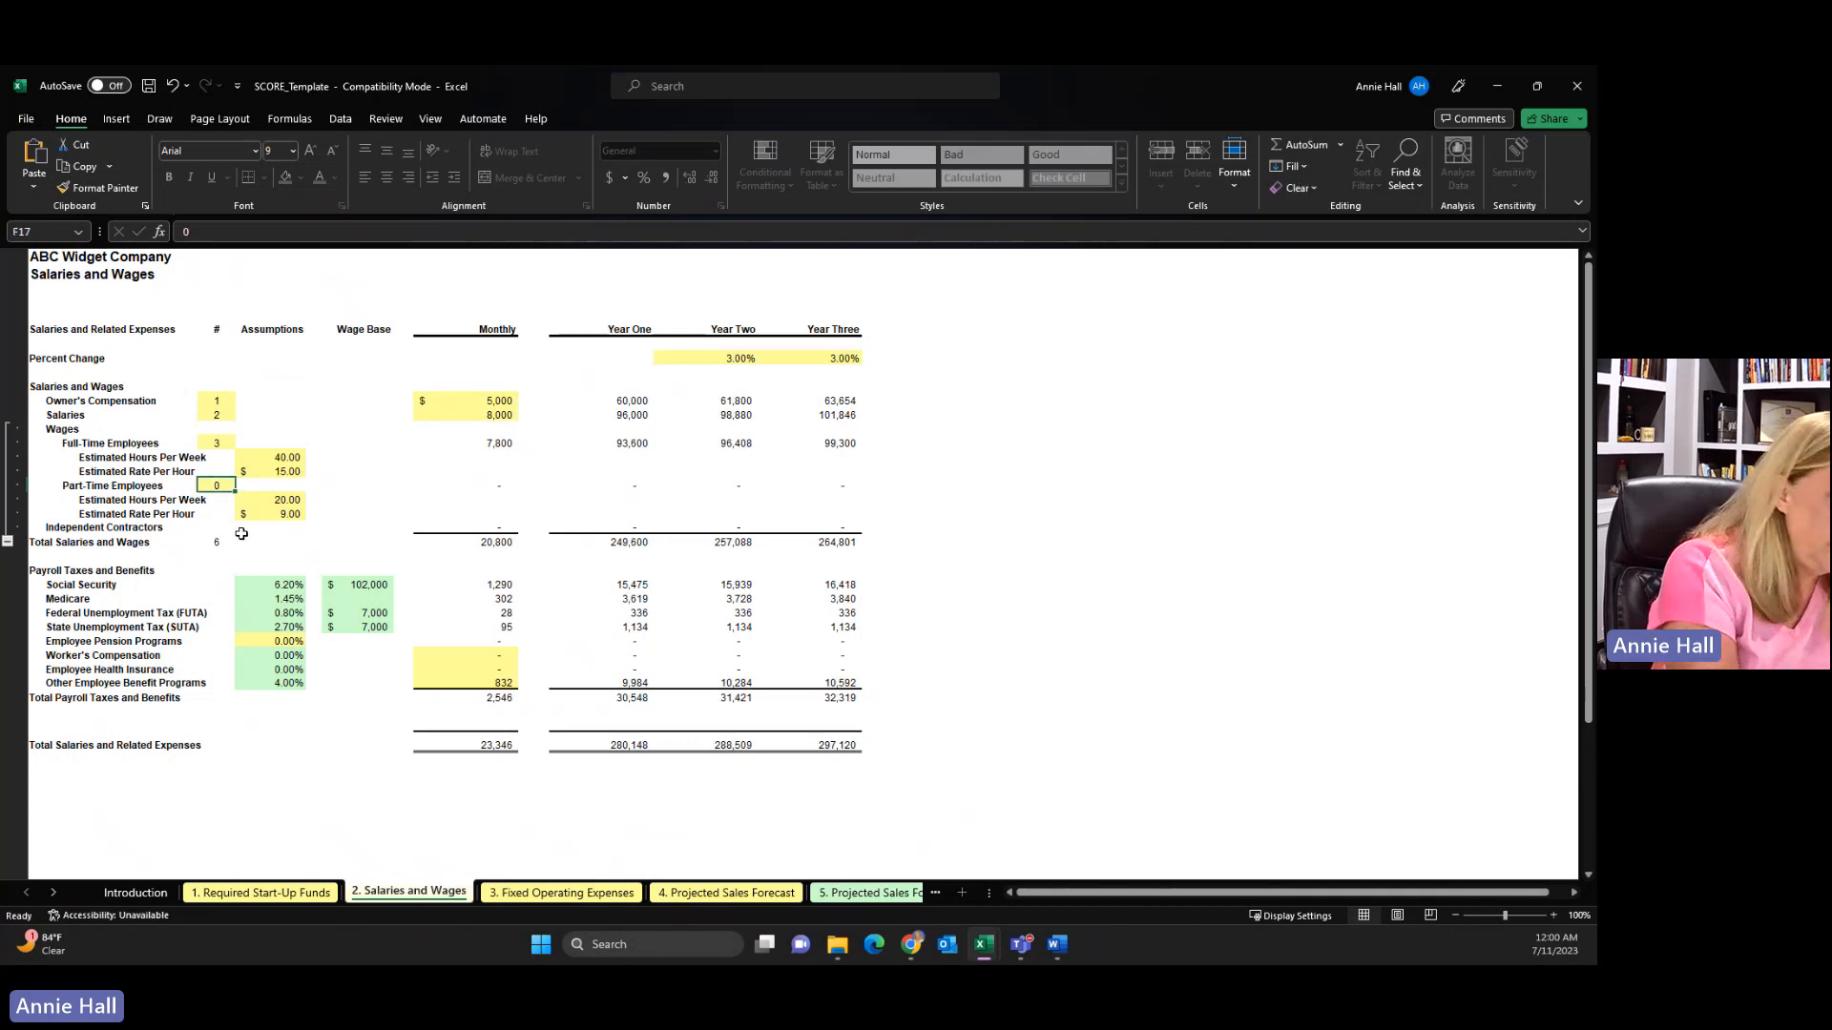
pyautogui.write('5')
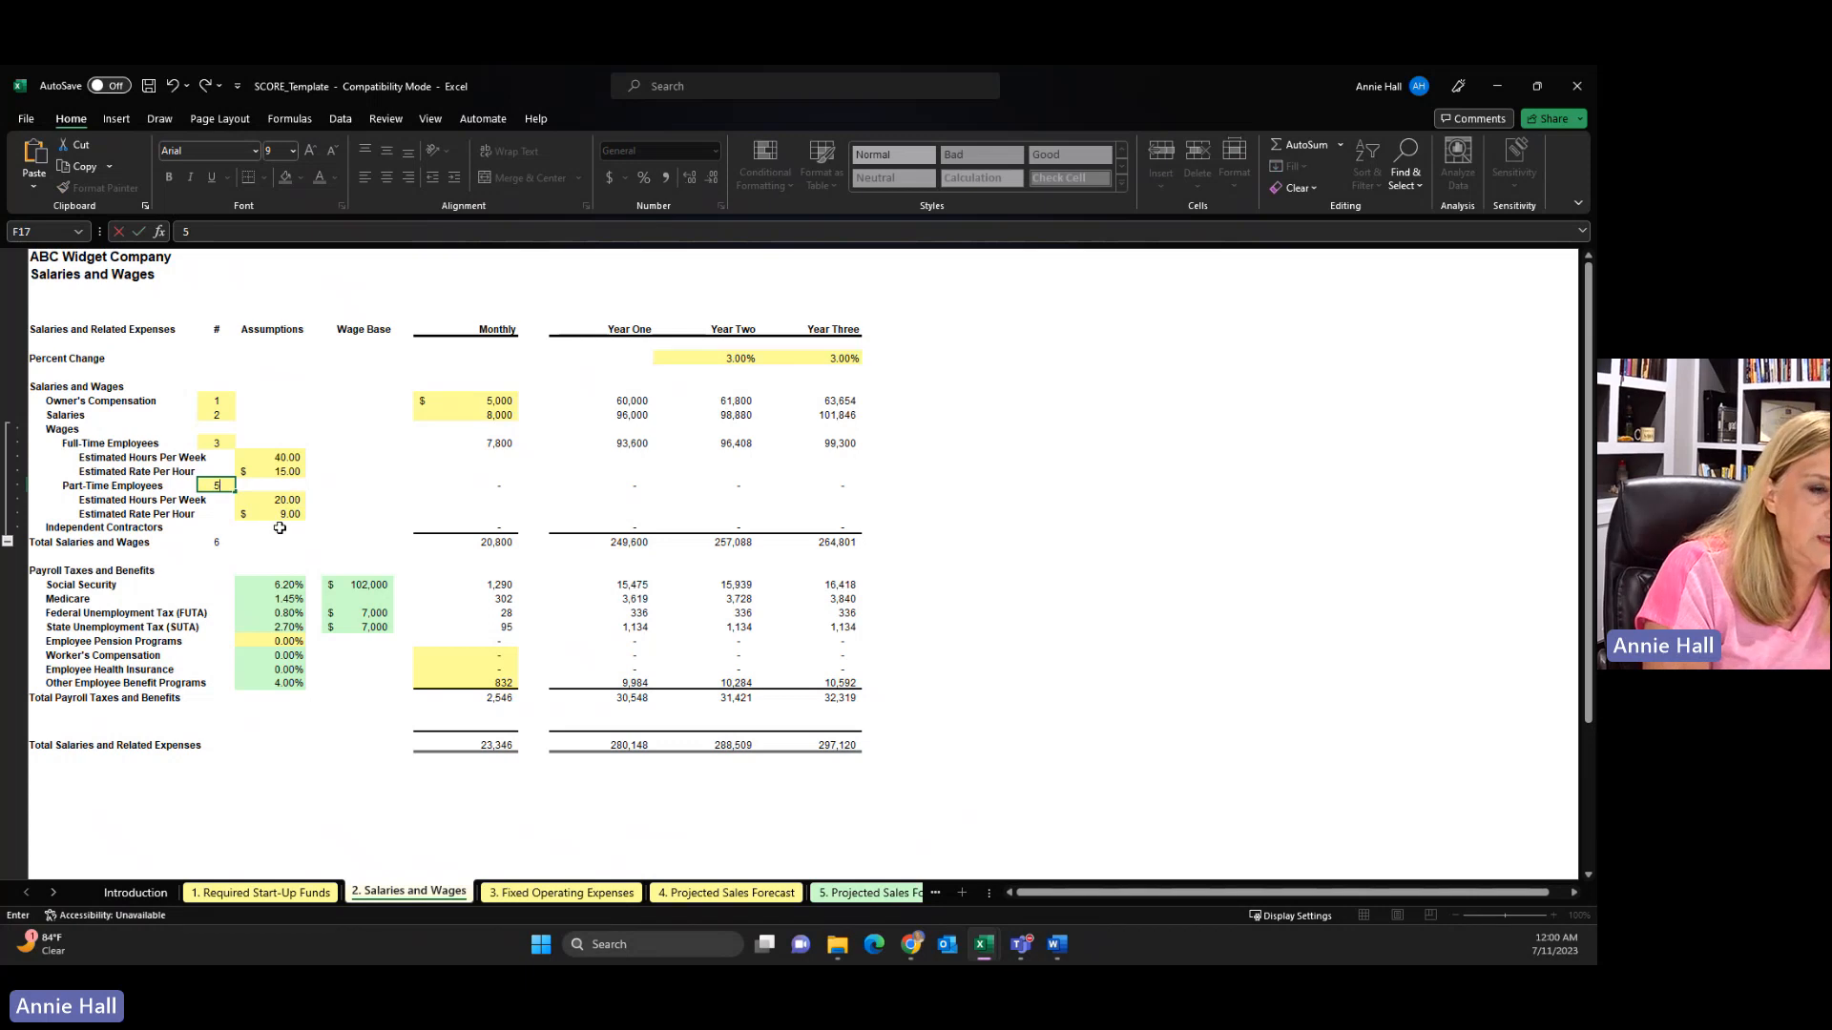
pyautogui.click(280, 515)
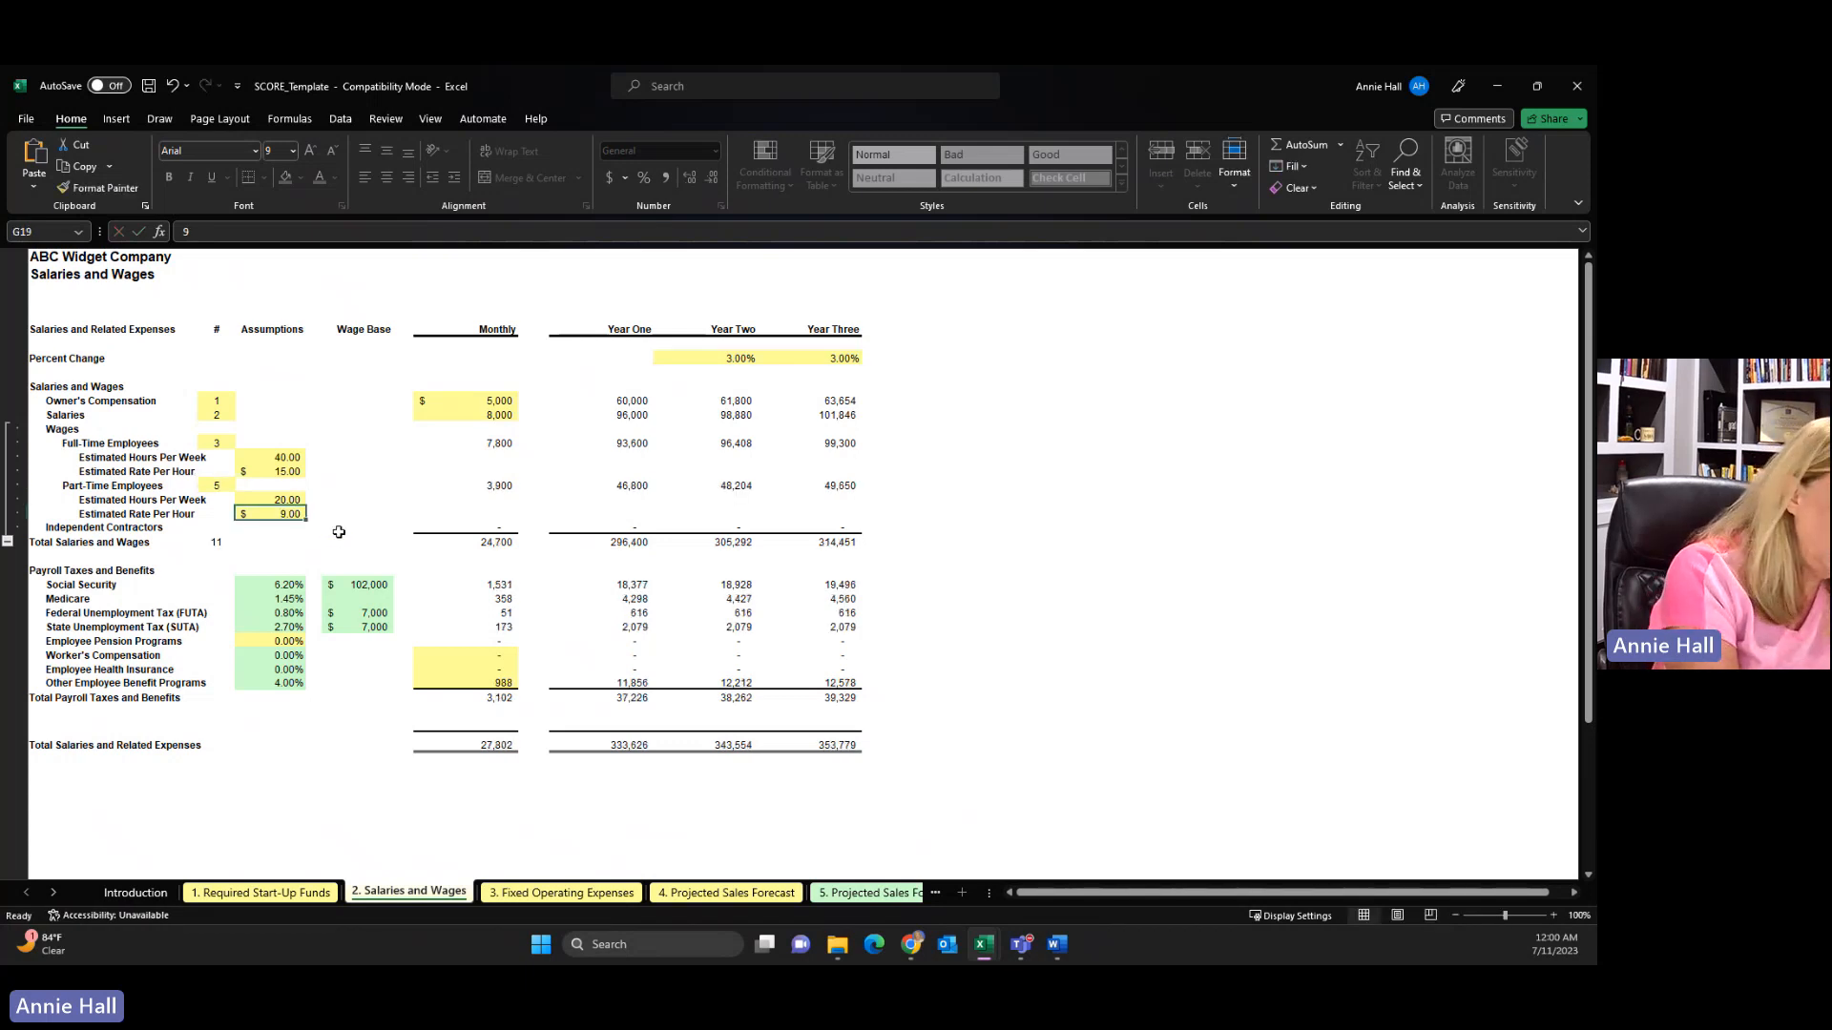
pyautogui.write('12')
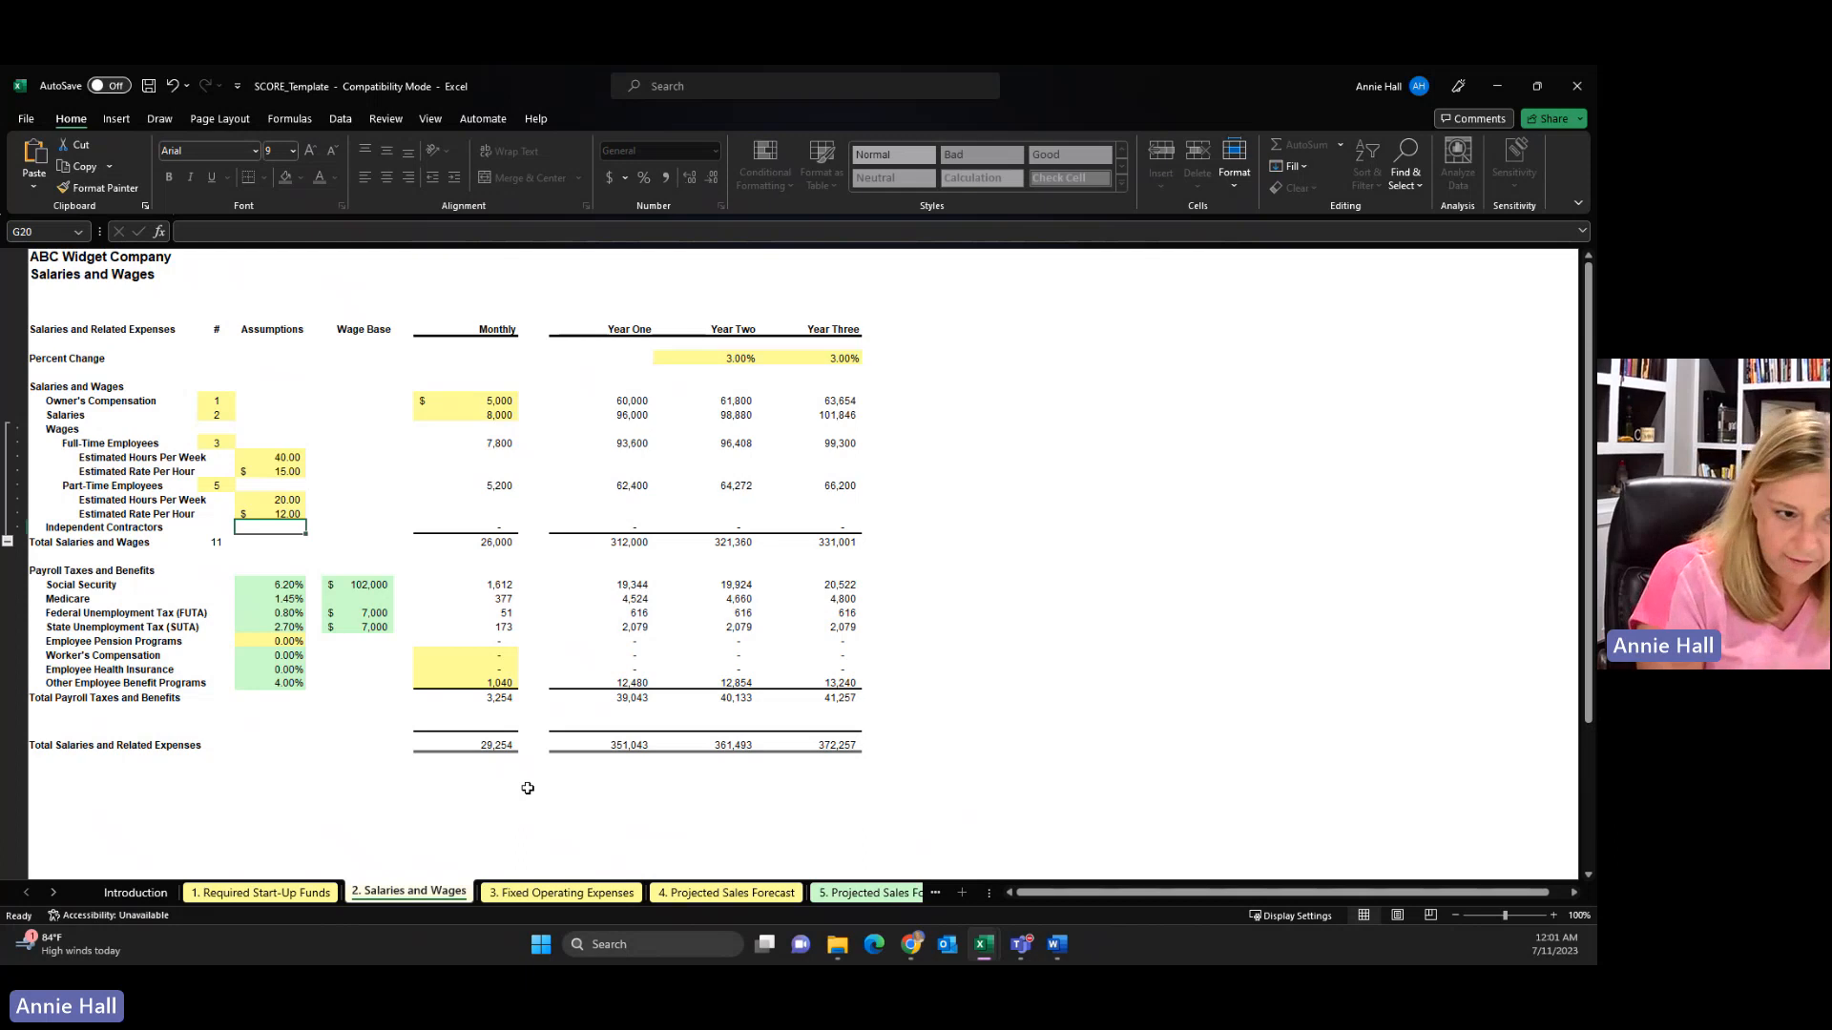
# On the 3. Fixed Operating Expenses sheet, set the monthly Advertising expense to 1,000
pyautogui.click(261, 894)
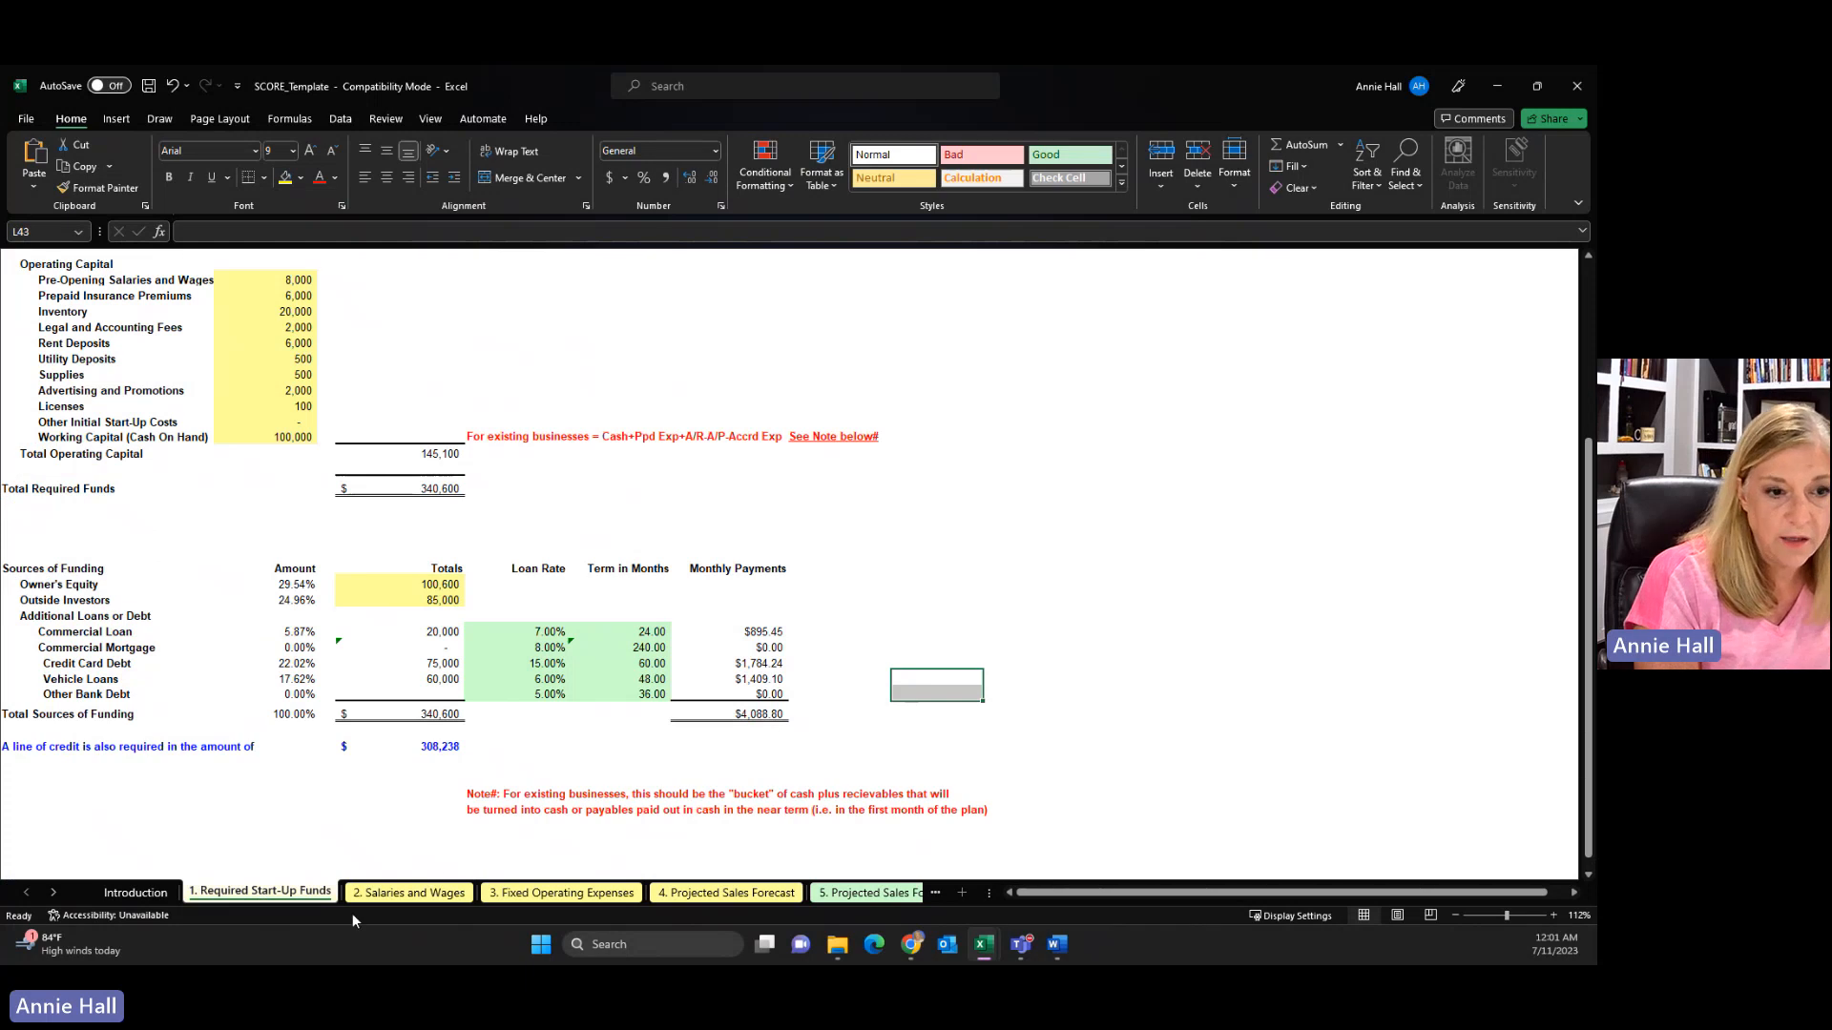
pyautogui.click(407, 894)
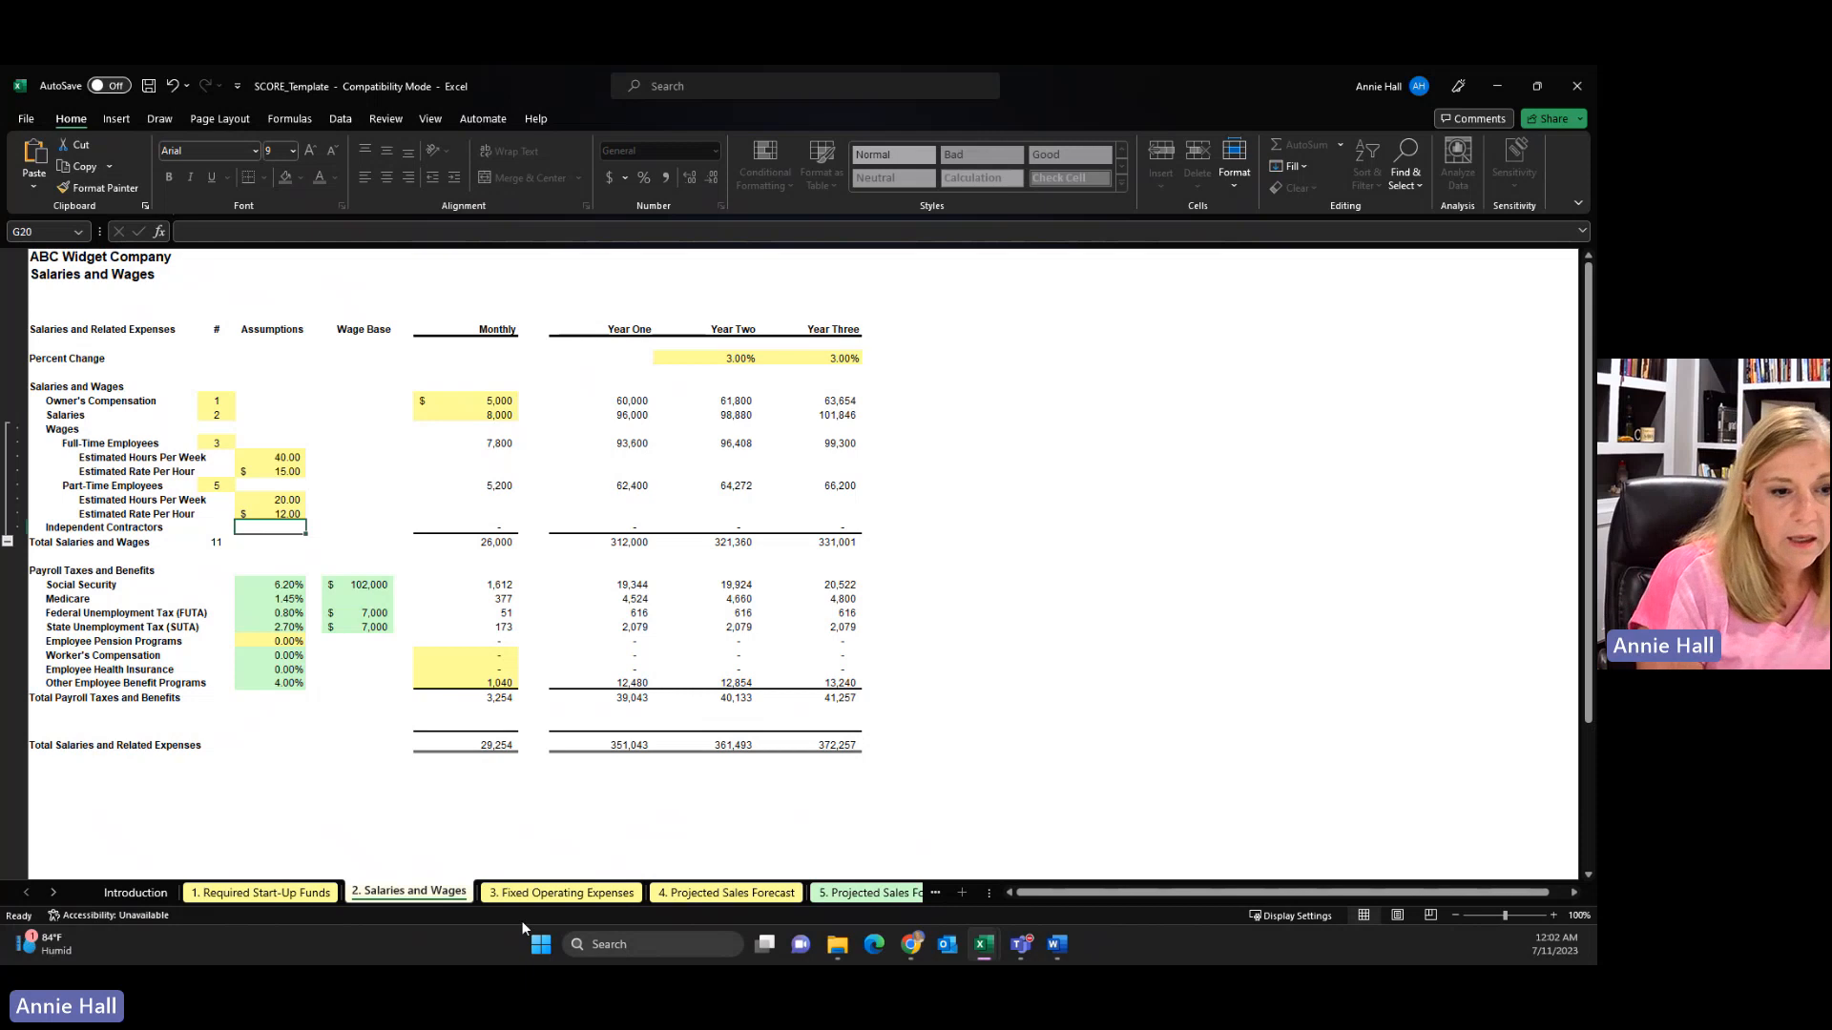
pyautogui.click(565, 894)
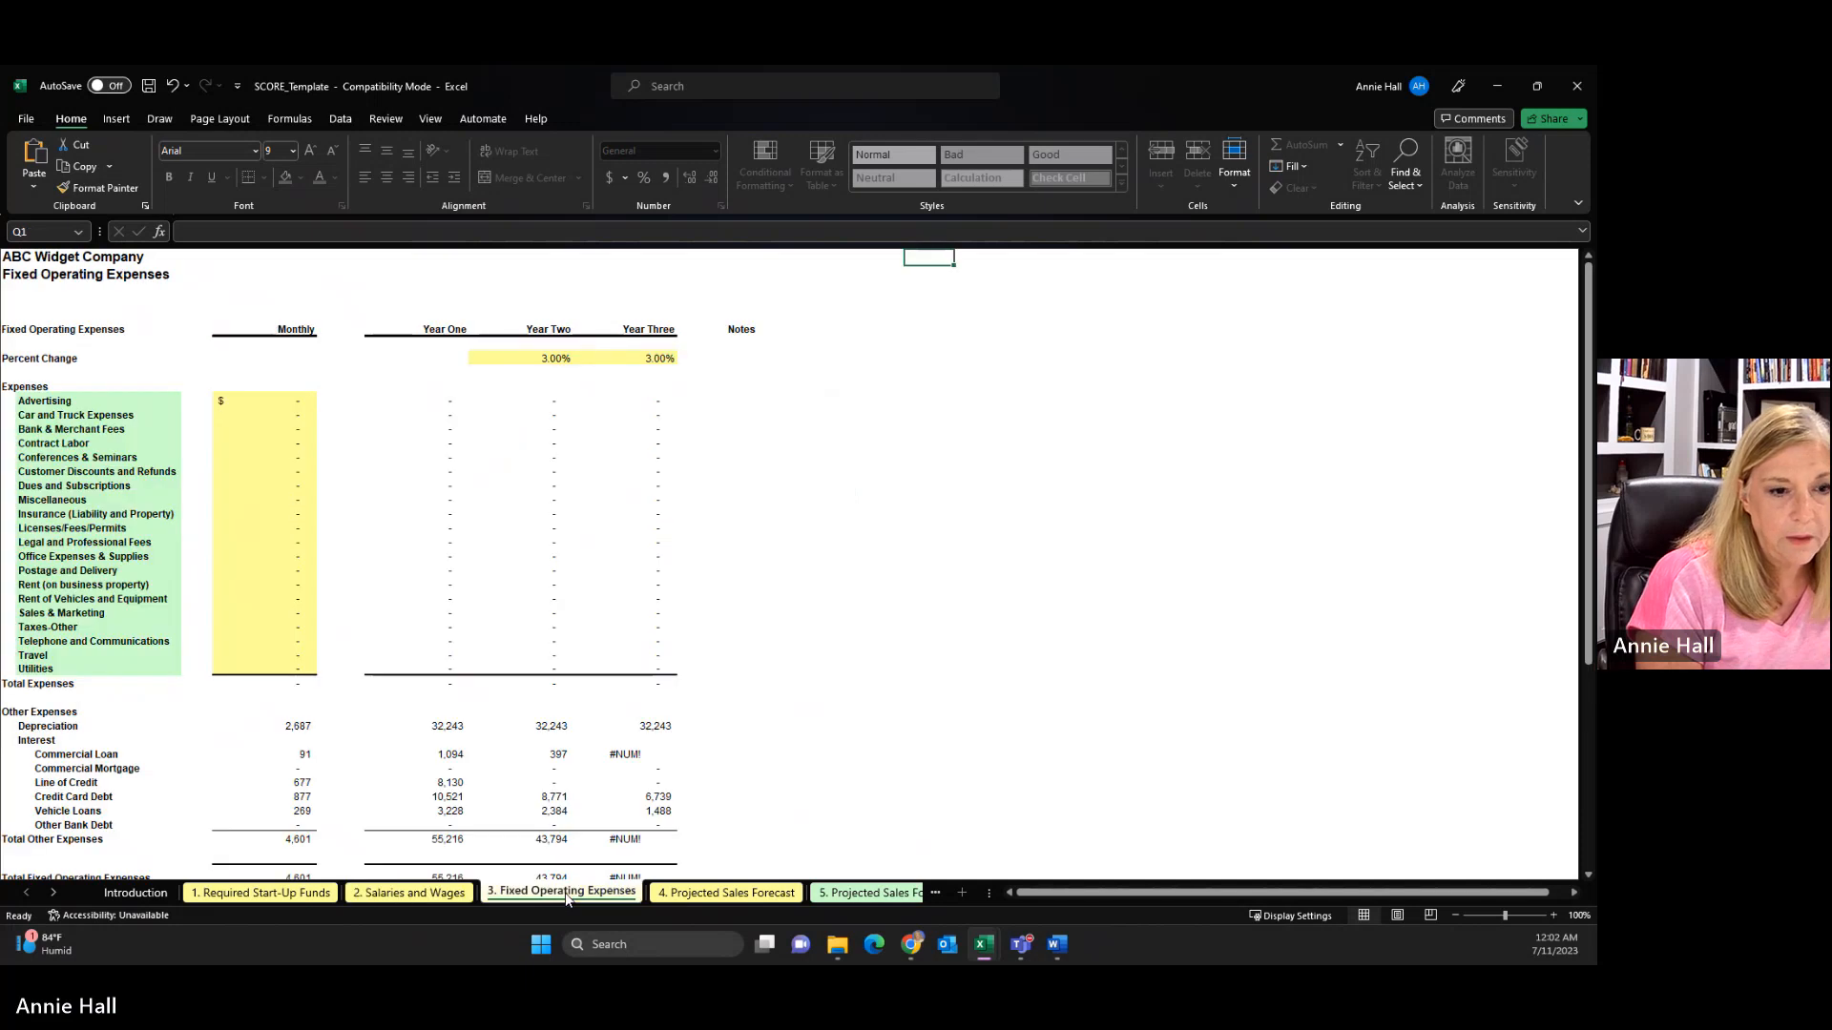
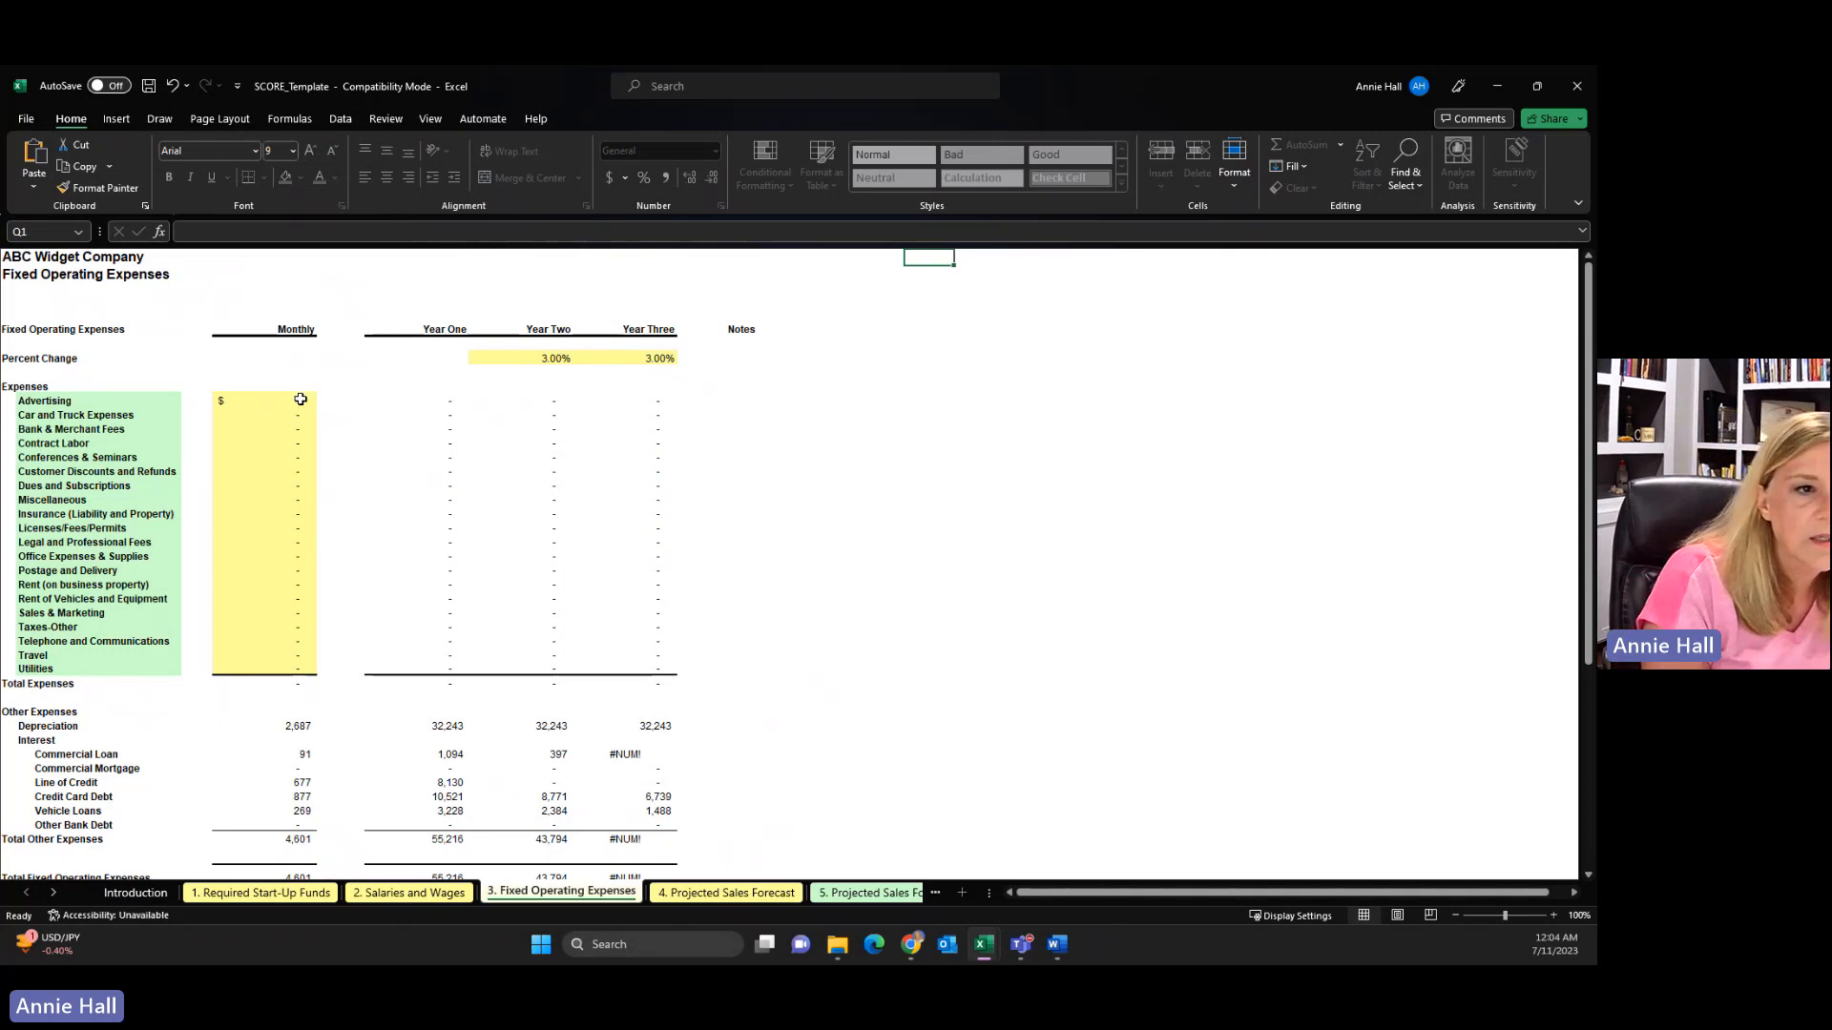
pyautogui.click(286, 402)
pyautogui.write('1')
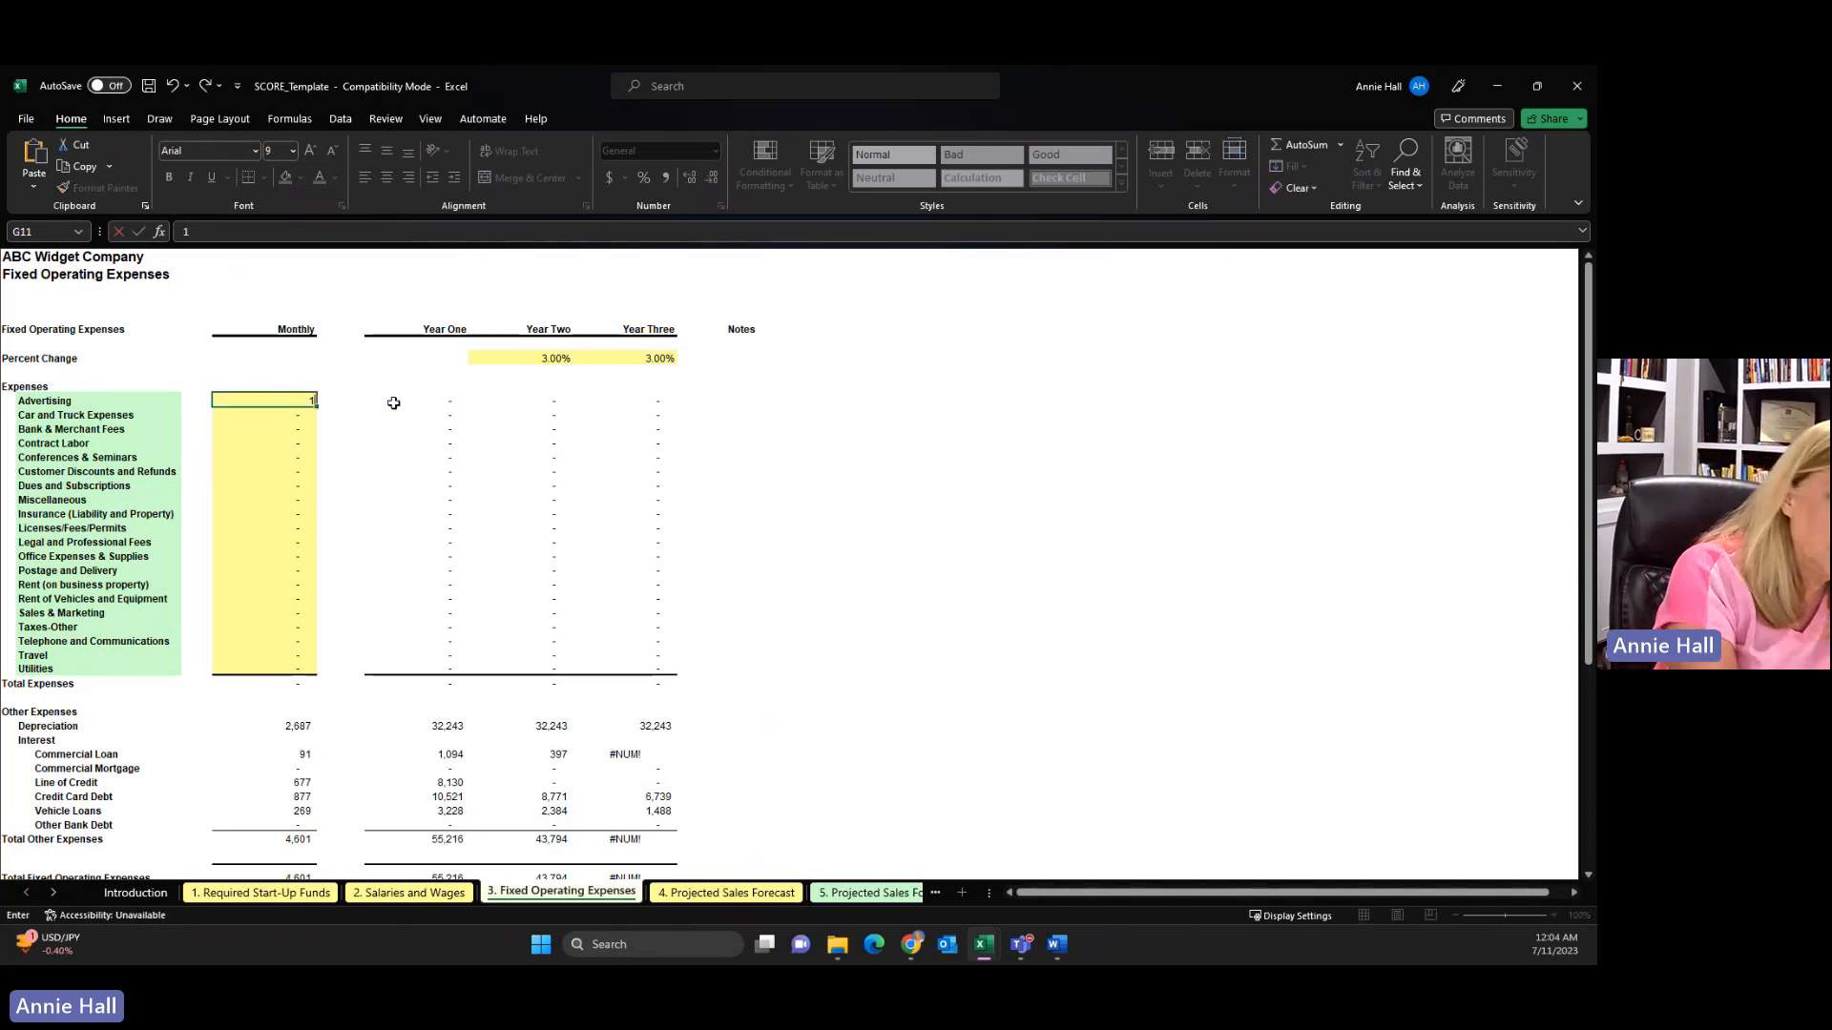
pyautogui.write('000')
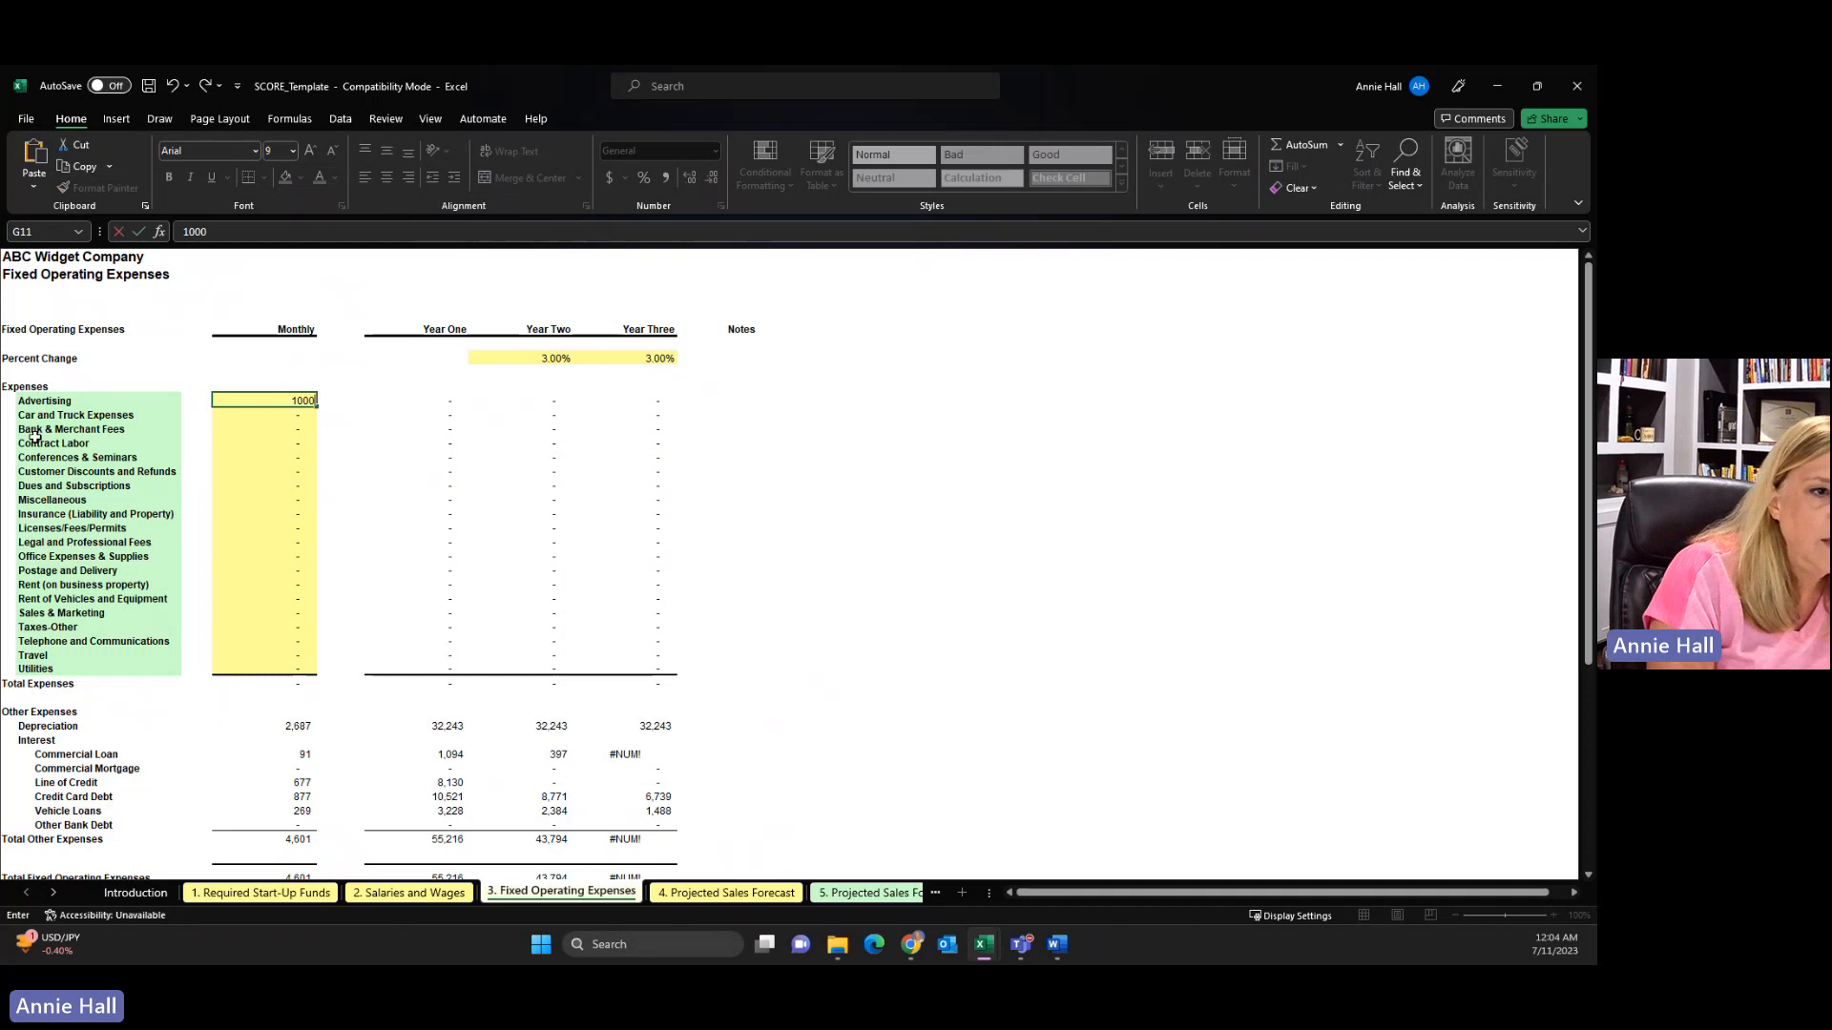
# Set the monthly Car and Truck Expenses to 500 and the monthly Bank & Merchant Fees to 25
pyautogui.click(283, 417)
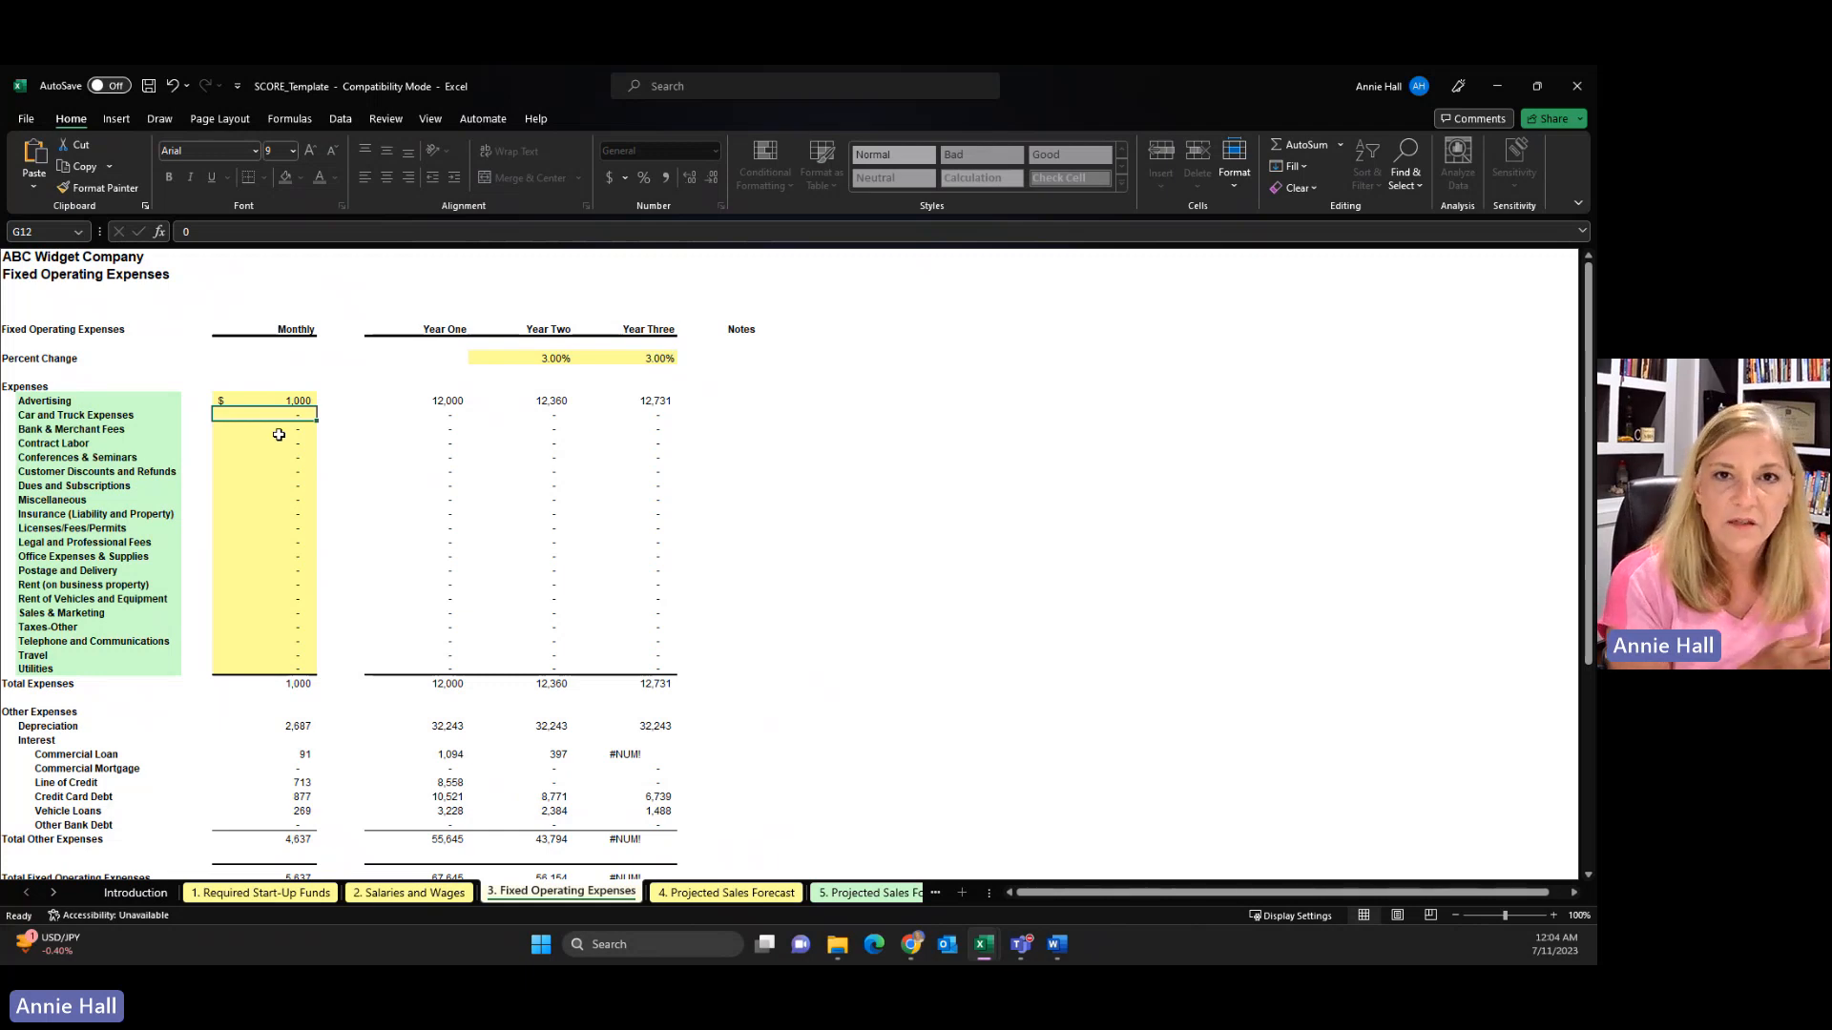
pyautogui.scroll(-1, 279, 431)
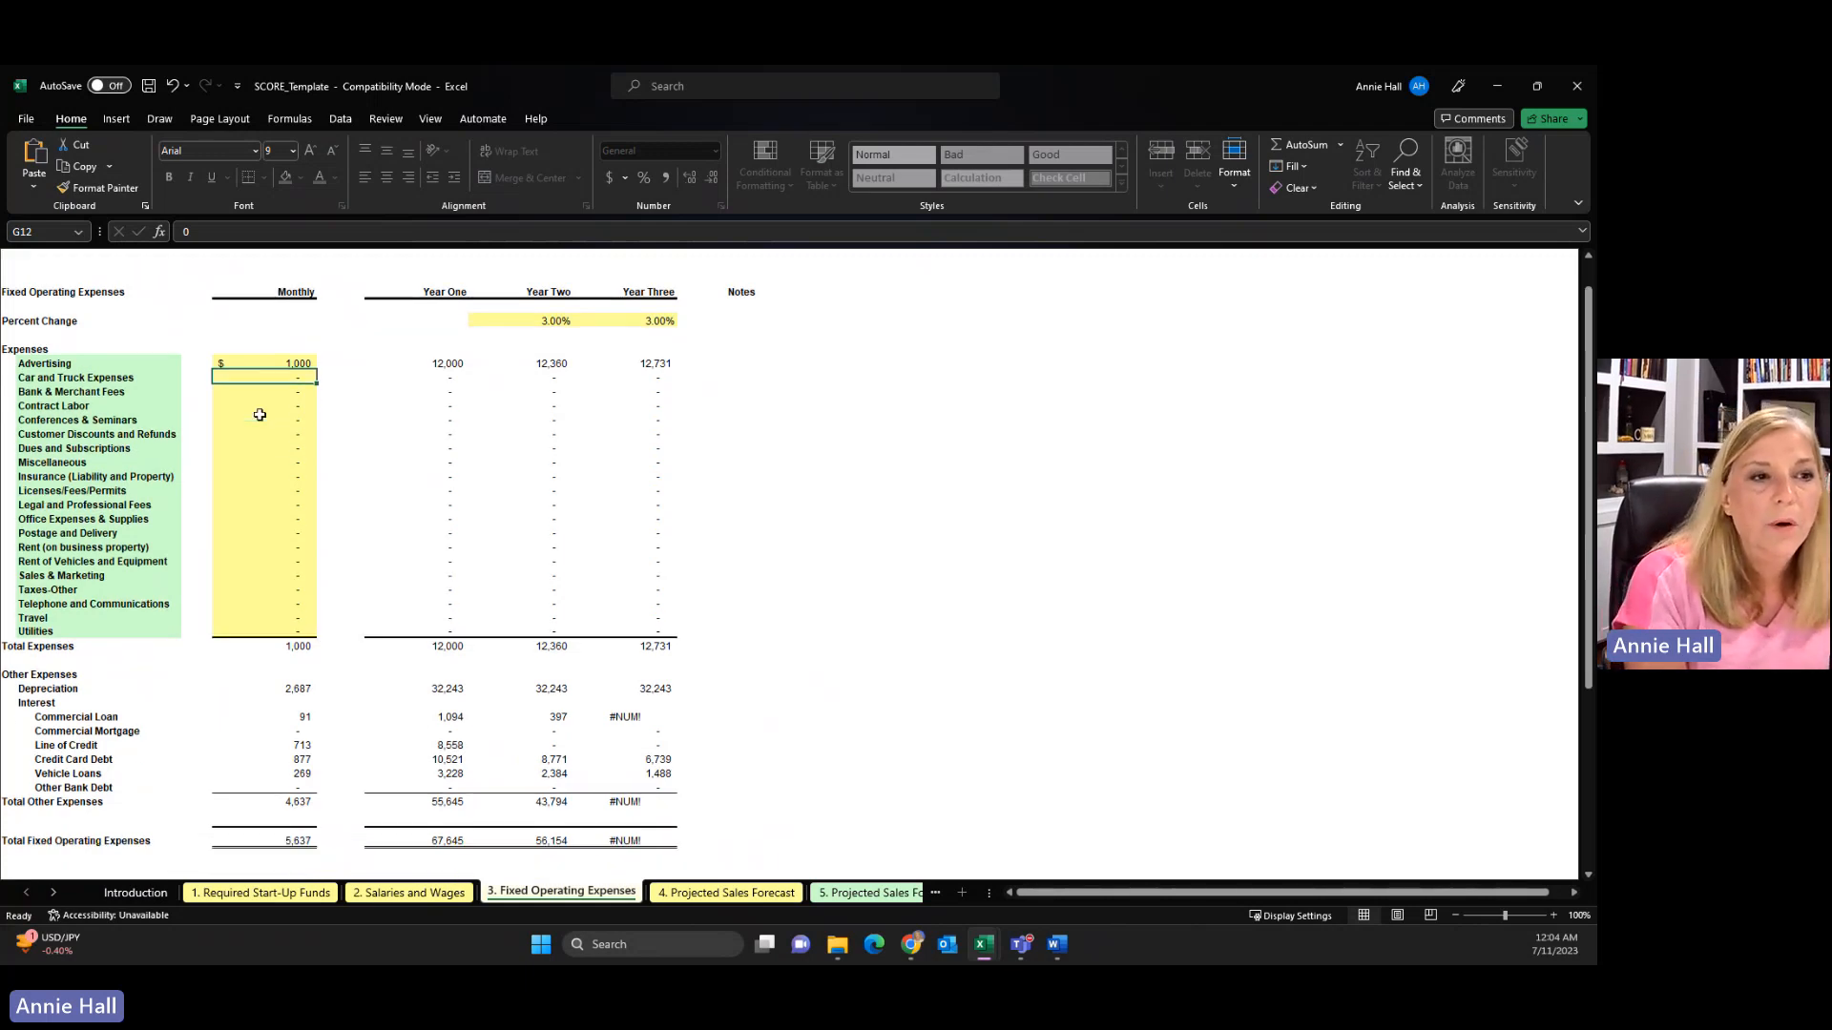
pyautogui.scroll(1, 291, 411)
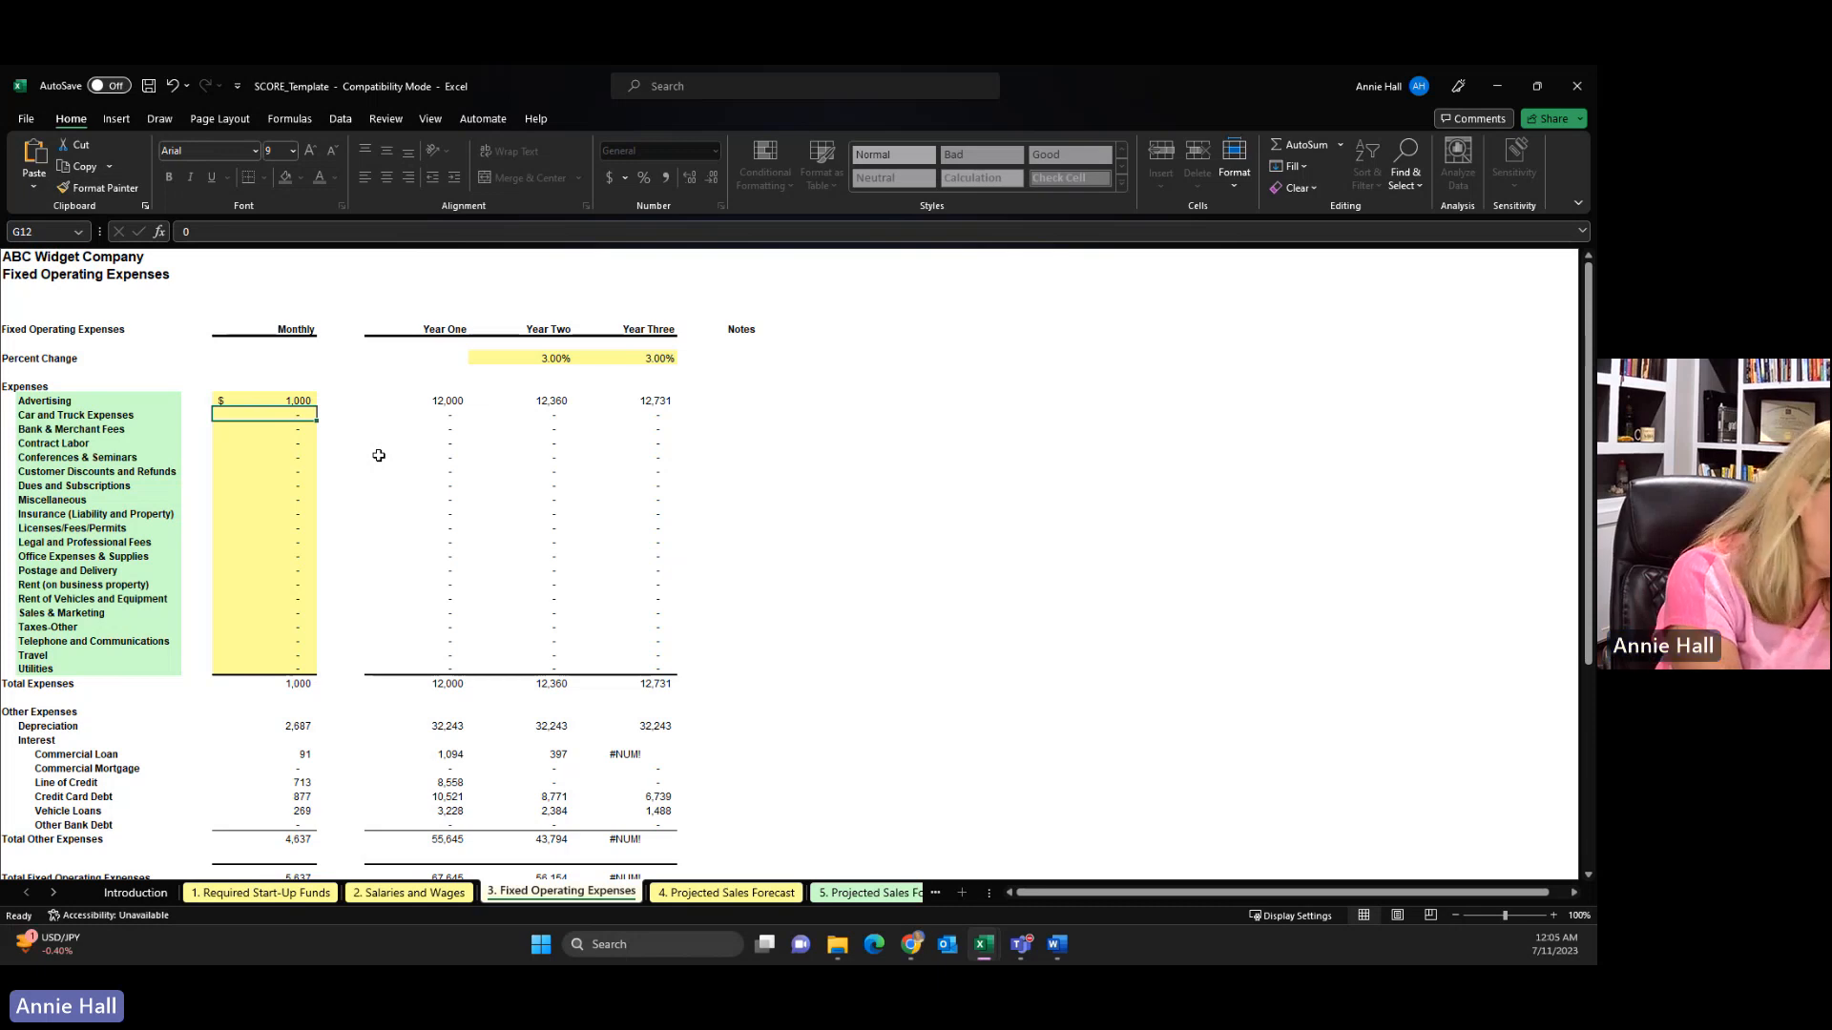
pyautogui.write('500')
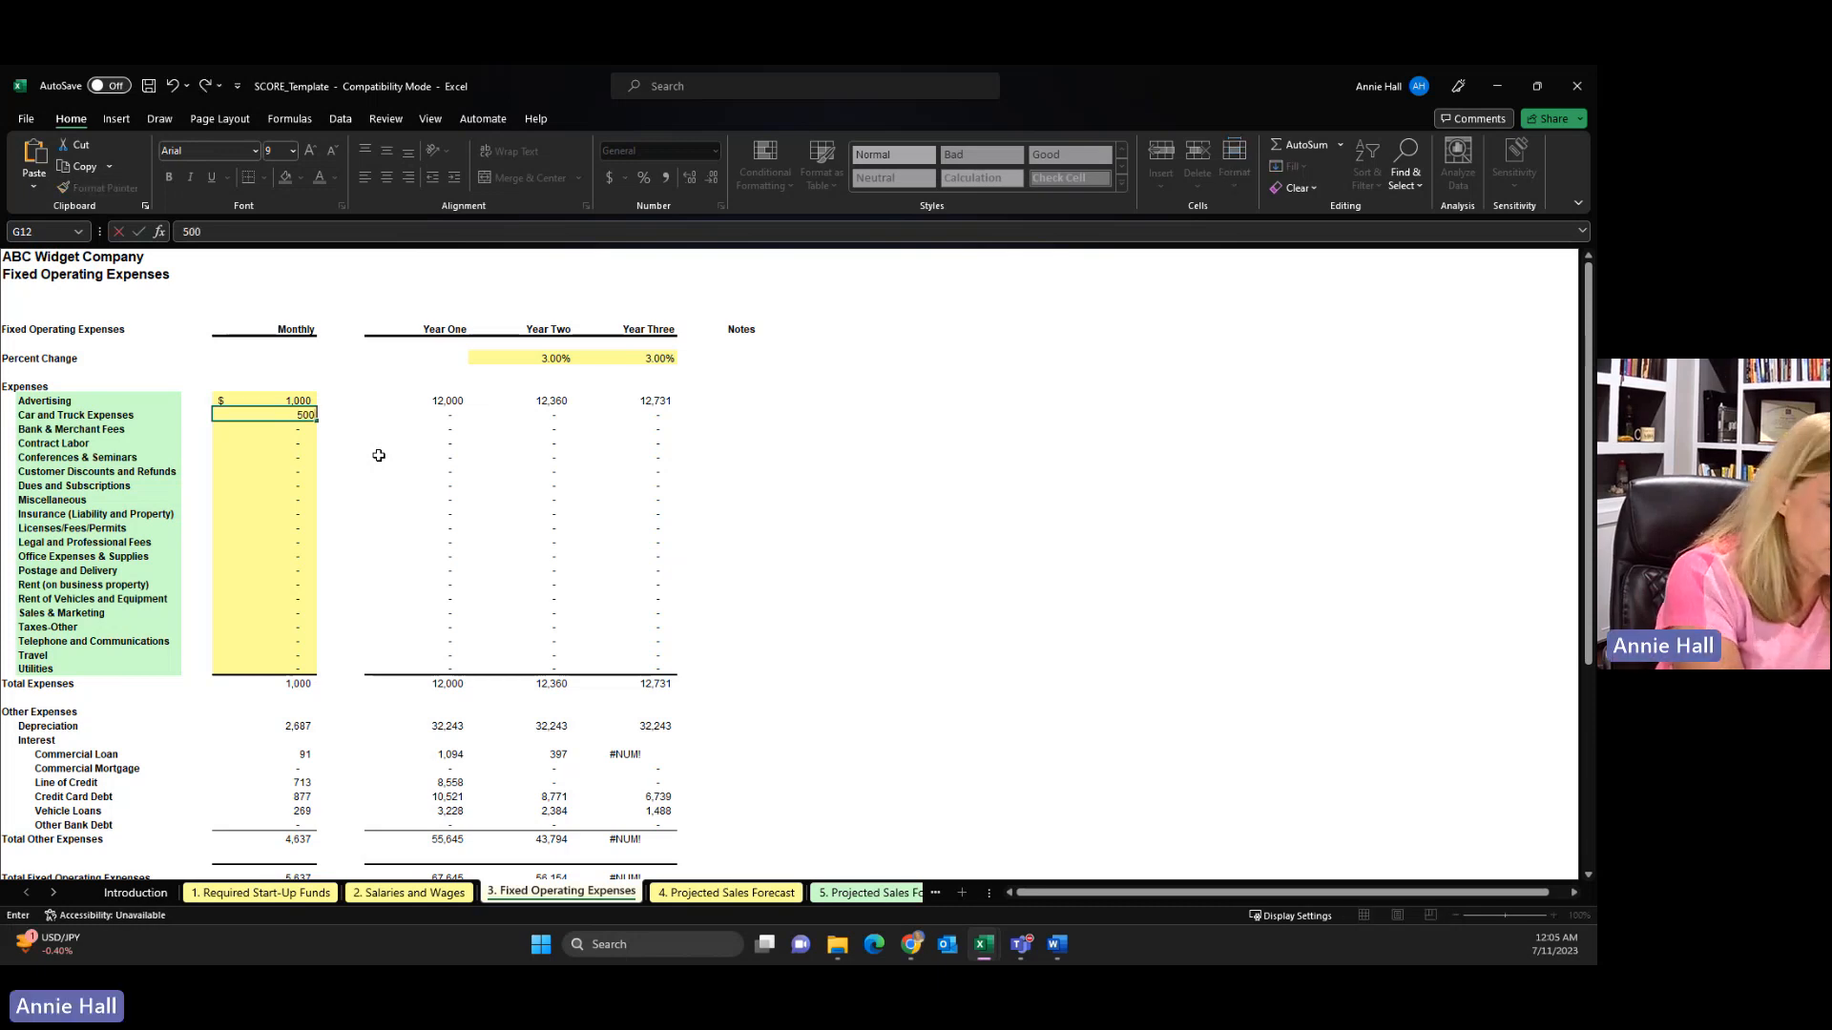
pyautogui.press('Return')
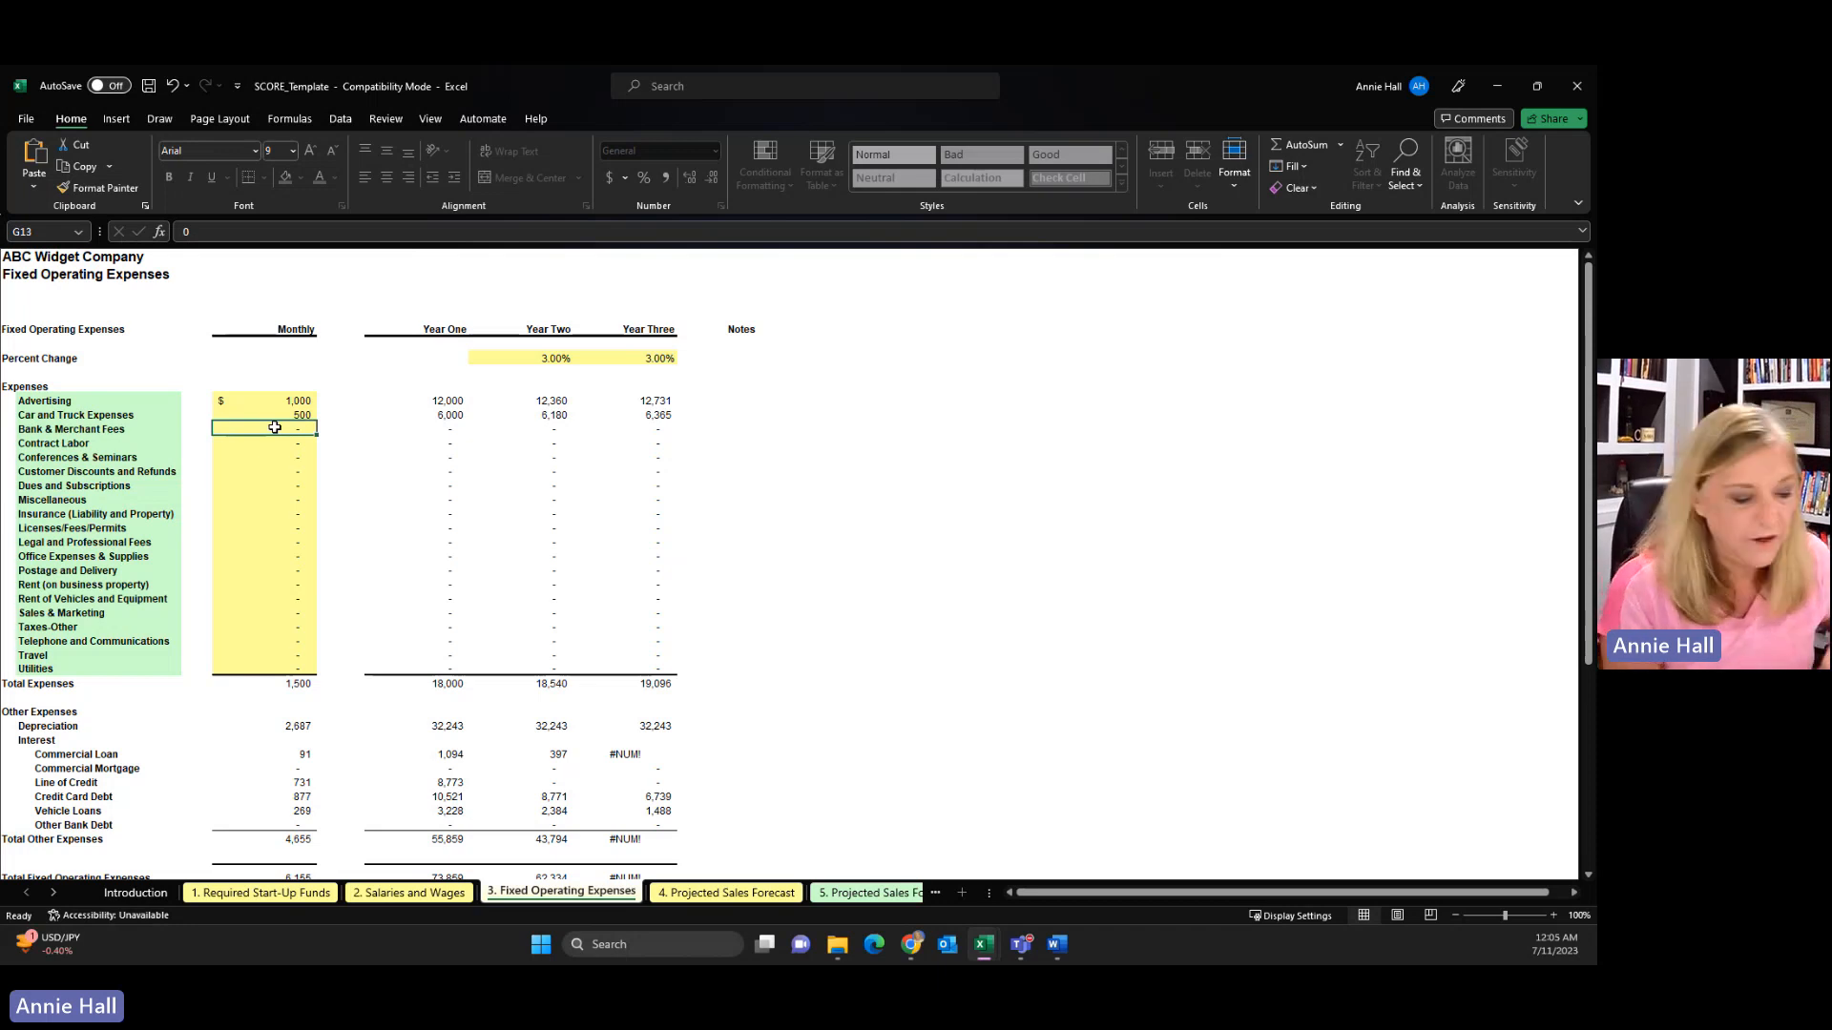
pyautogui.write('25')
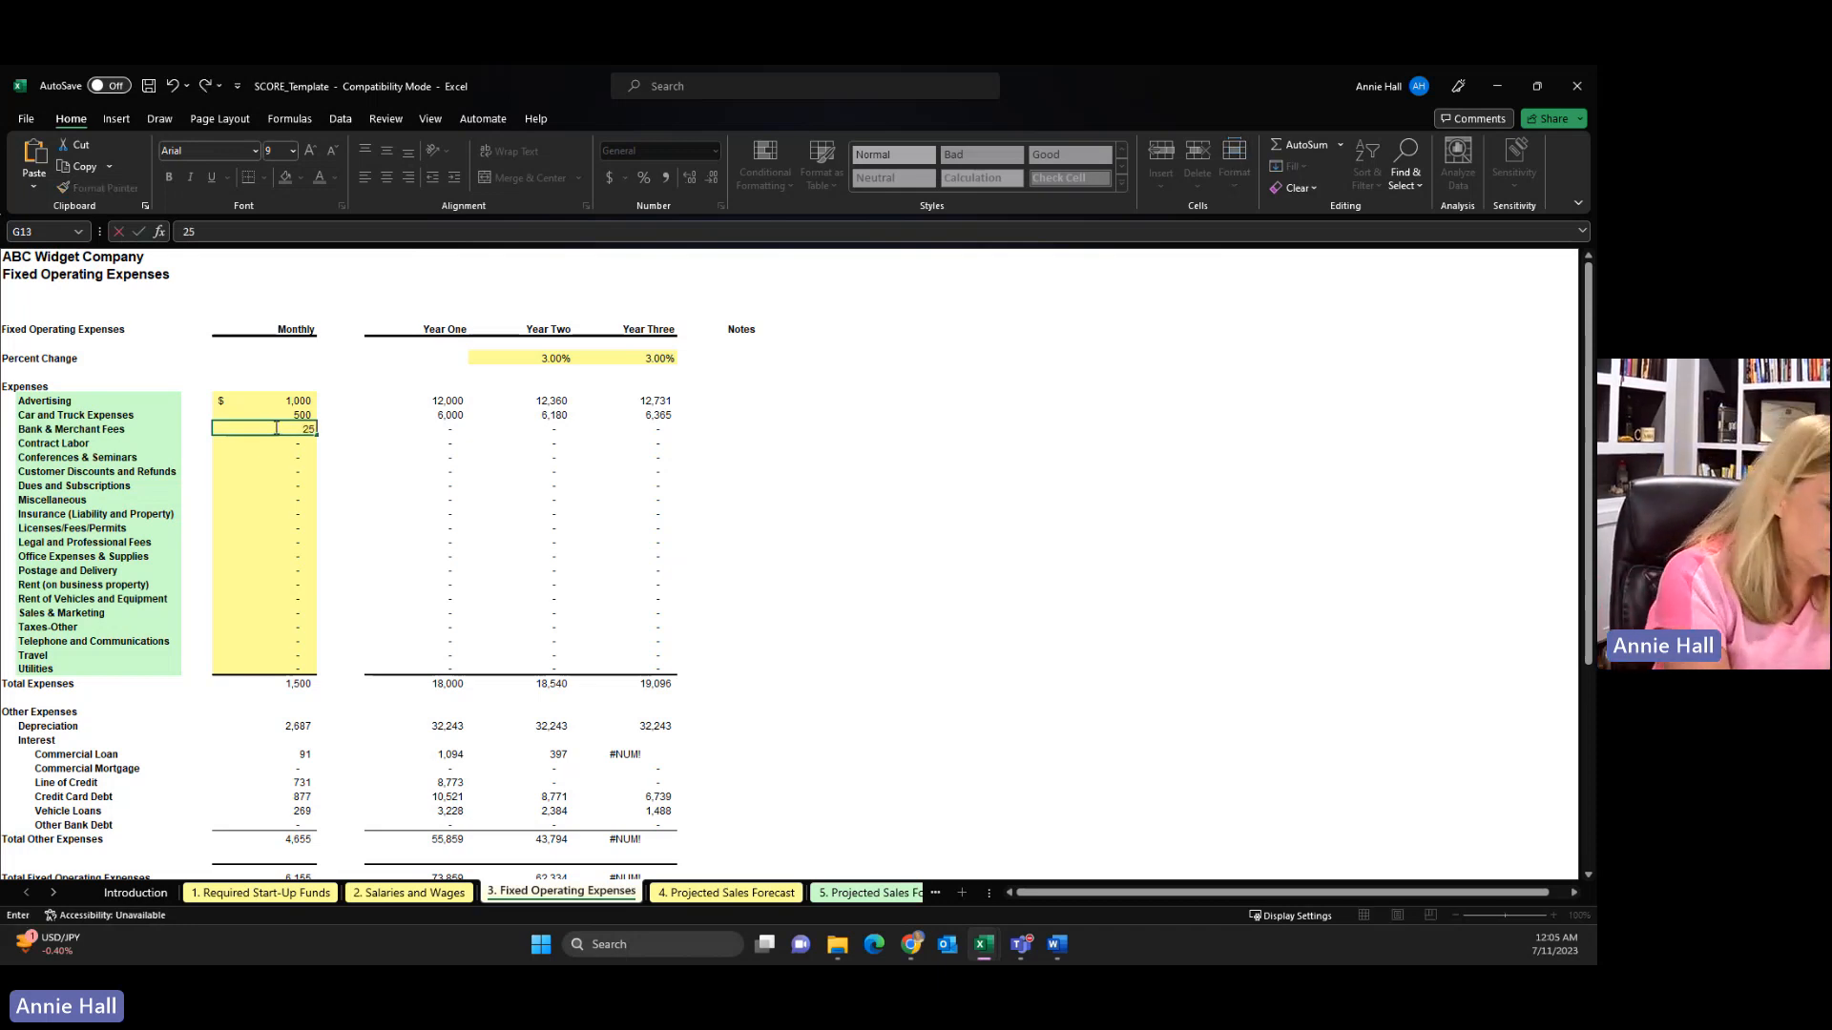
pyautogui.press('Return')
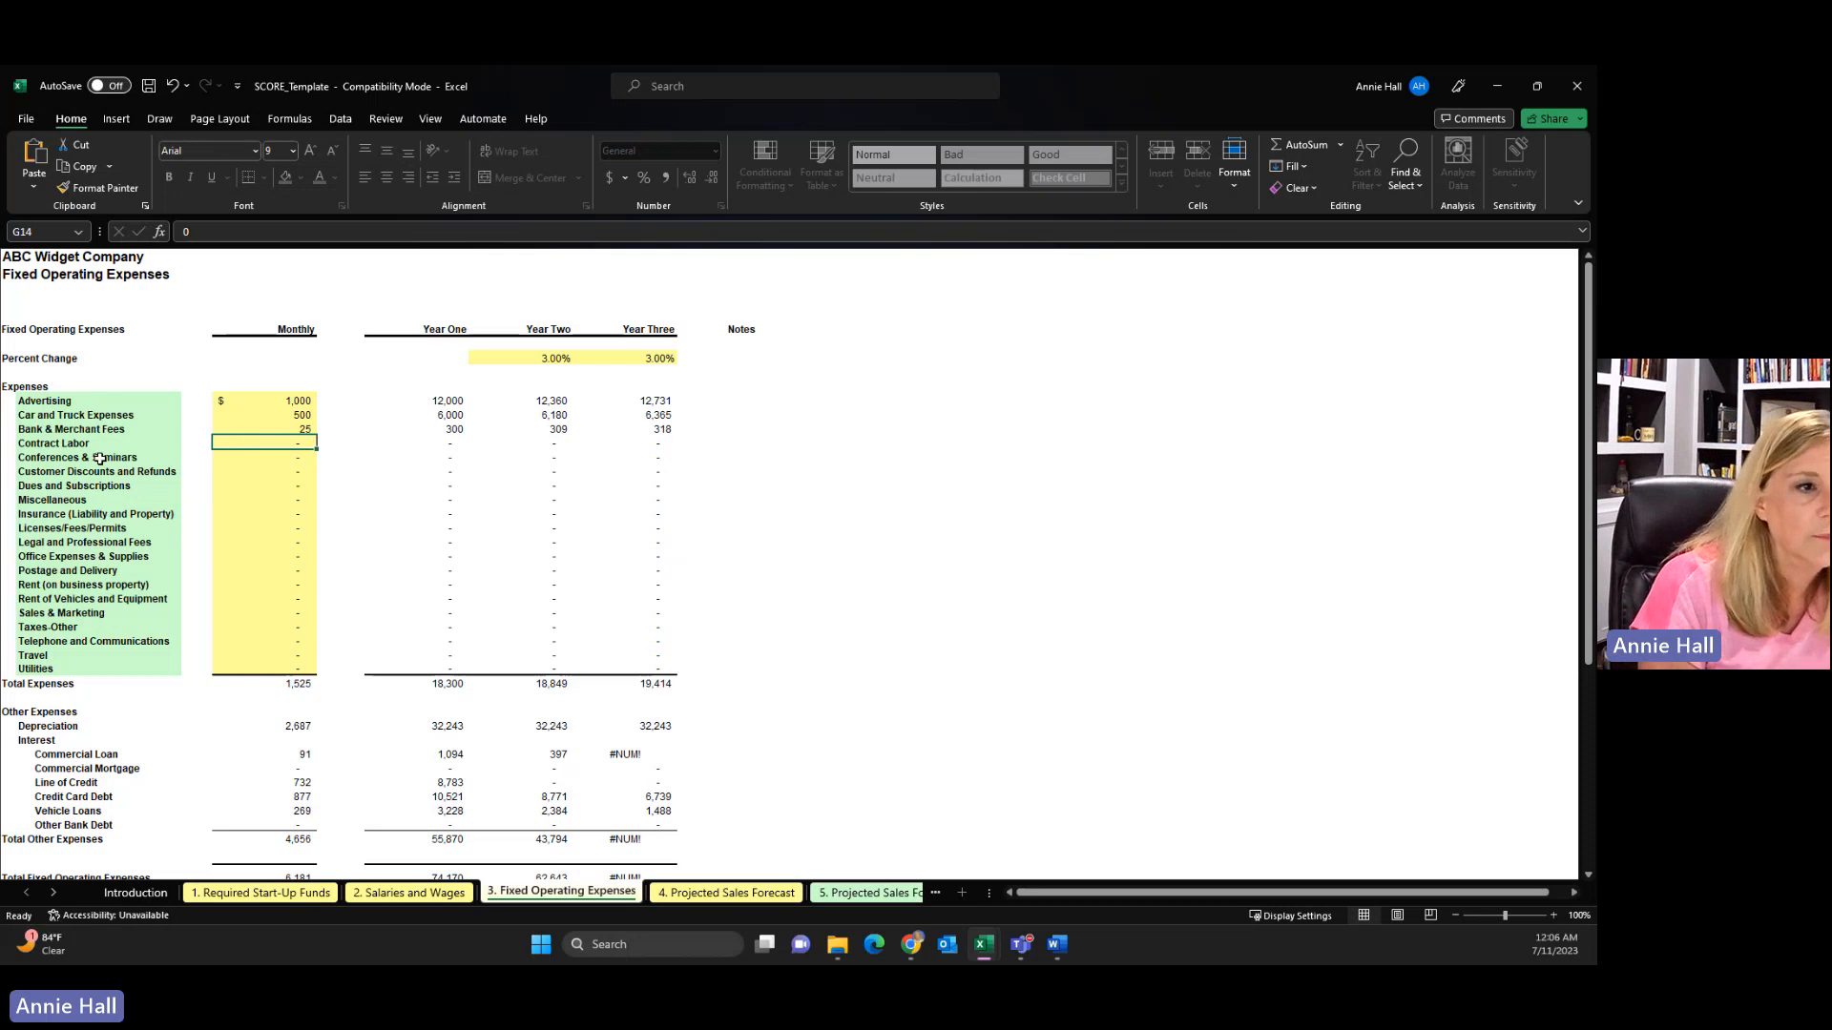
# Set the monthly Conferences & Seminars expense to 200
pyautogui.click(263, 459)
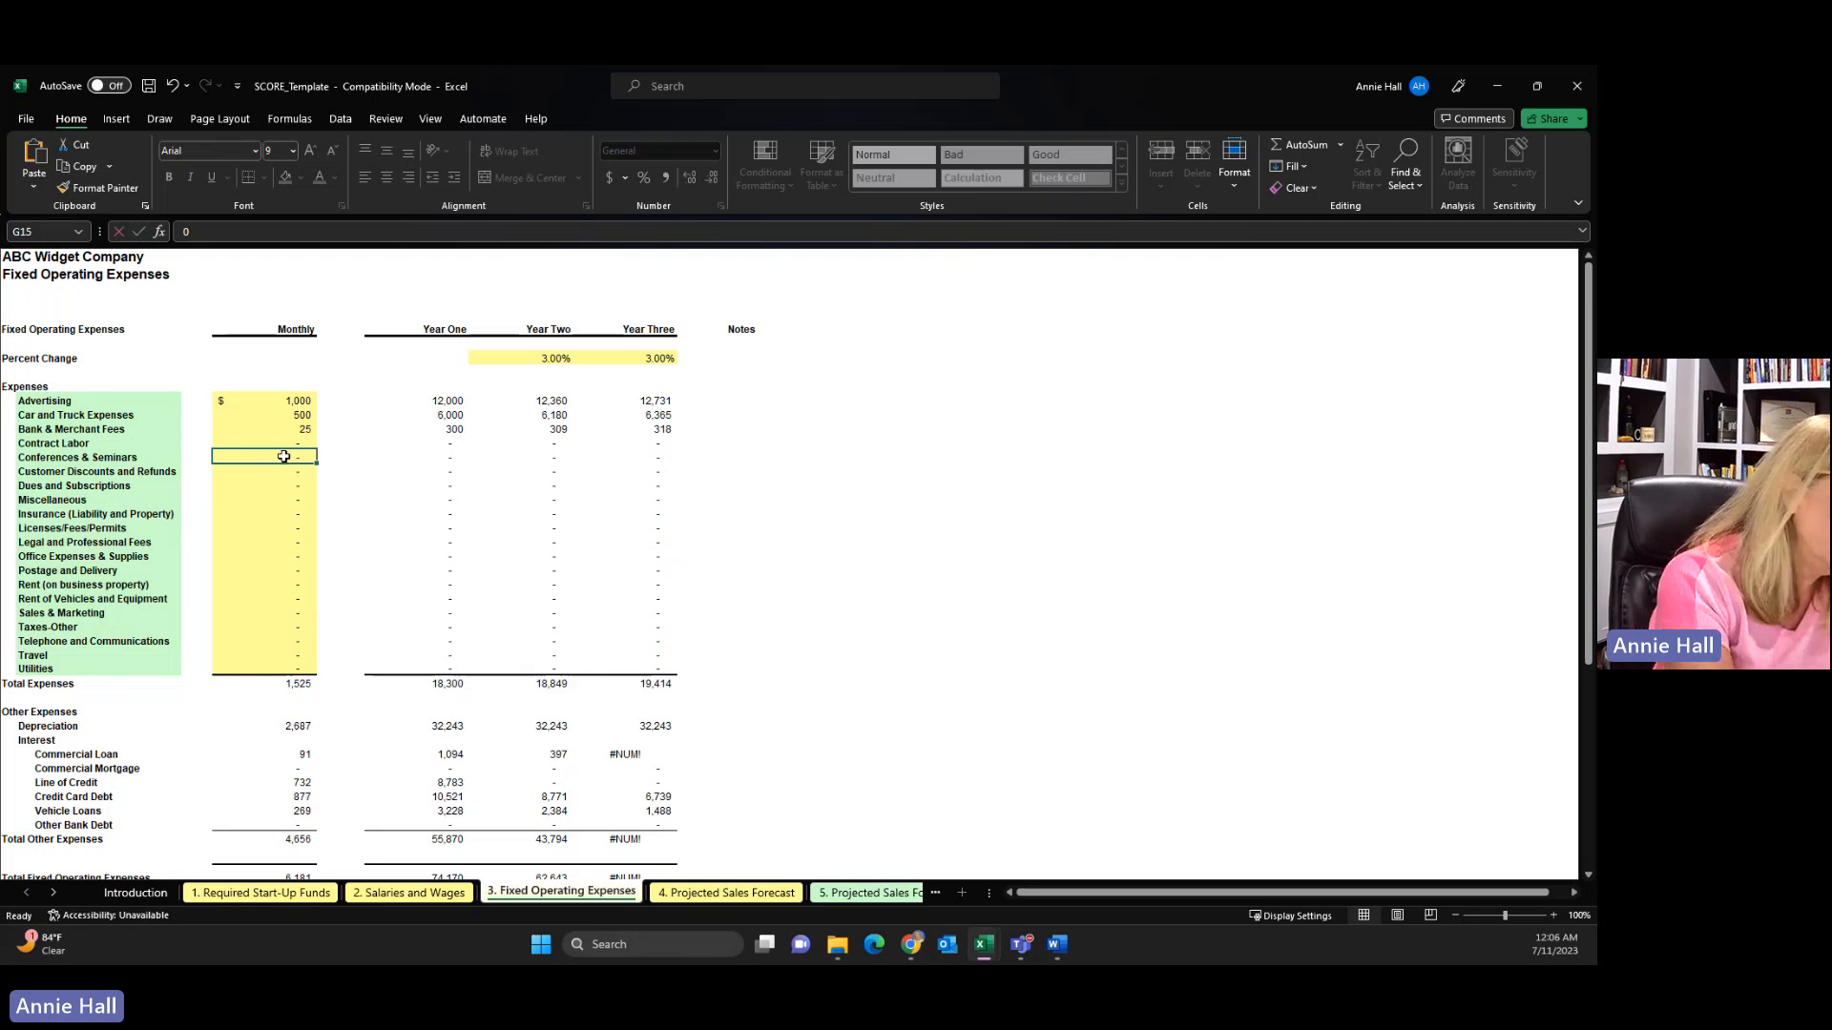
pyautogui.write('2000')
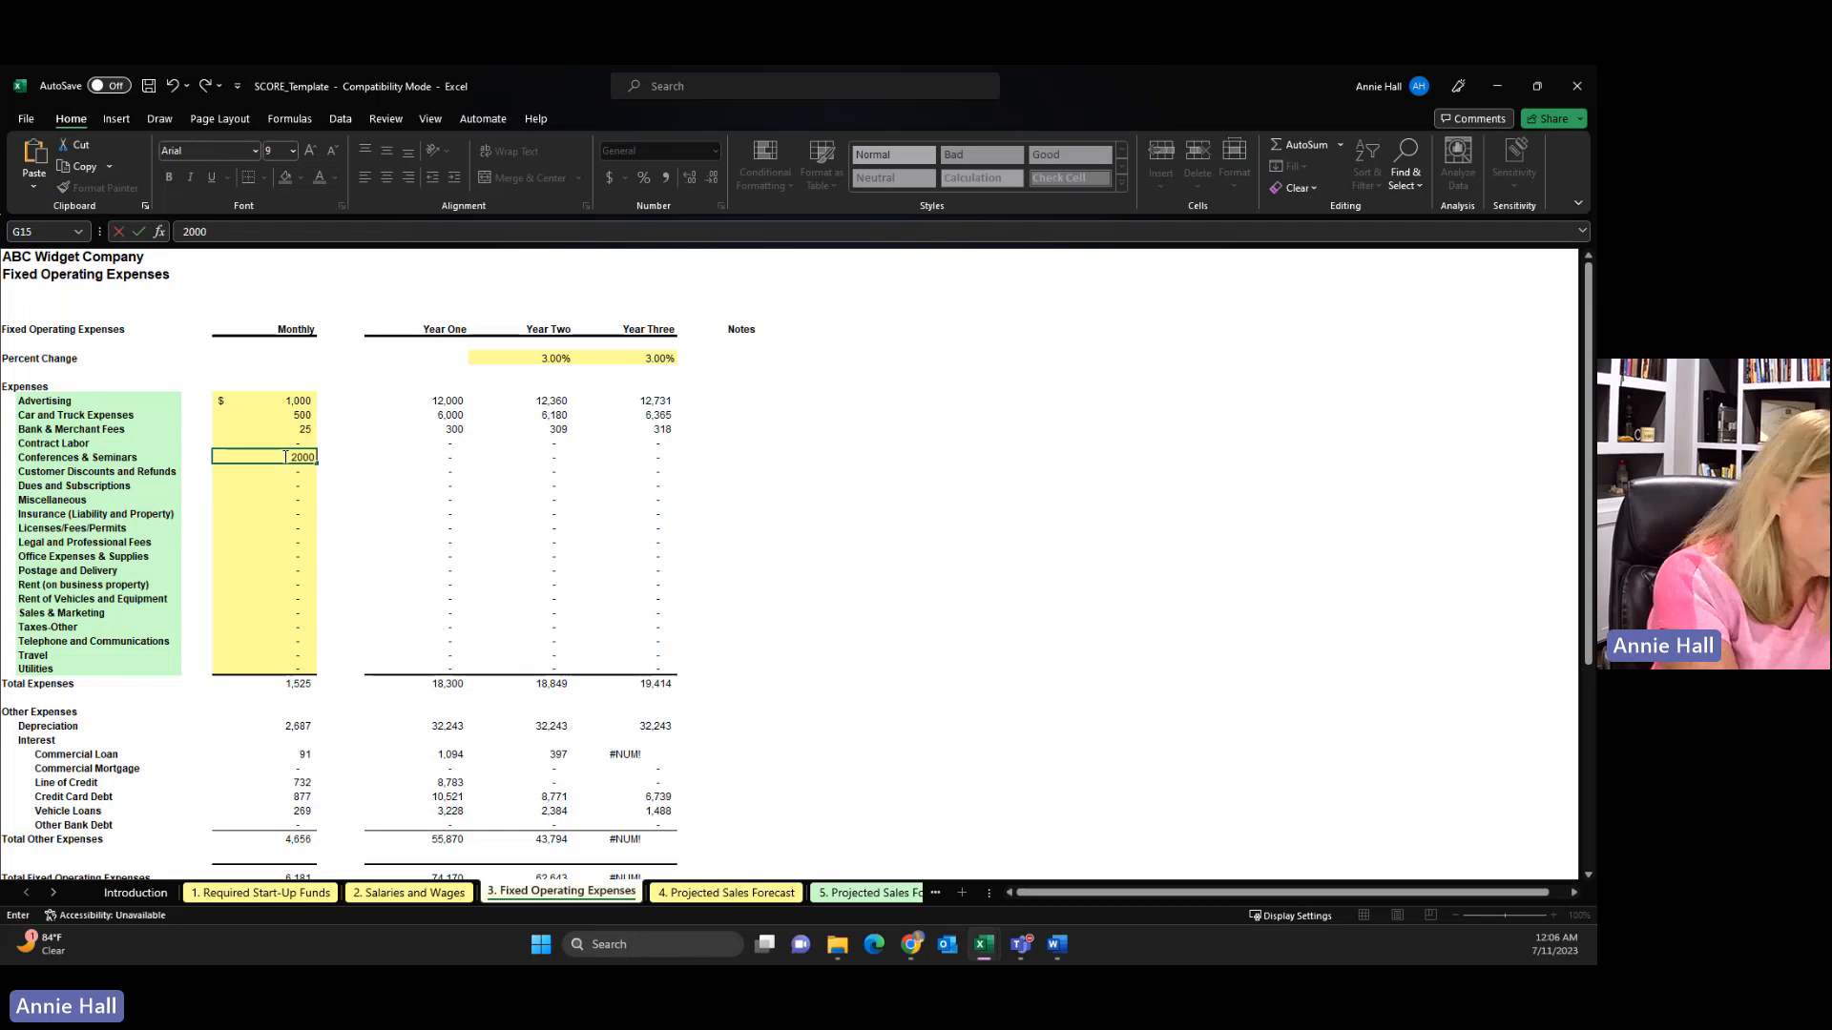
pyautogui.press('BackSpace')
pyautogui.press('BackSpace')
pyautogui.press('BackSpace')
pyautogui.press('BackSpace')
pyautogui.write('2')
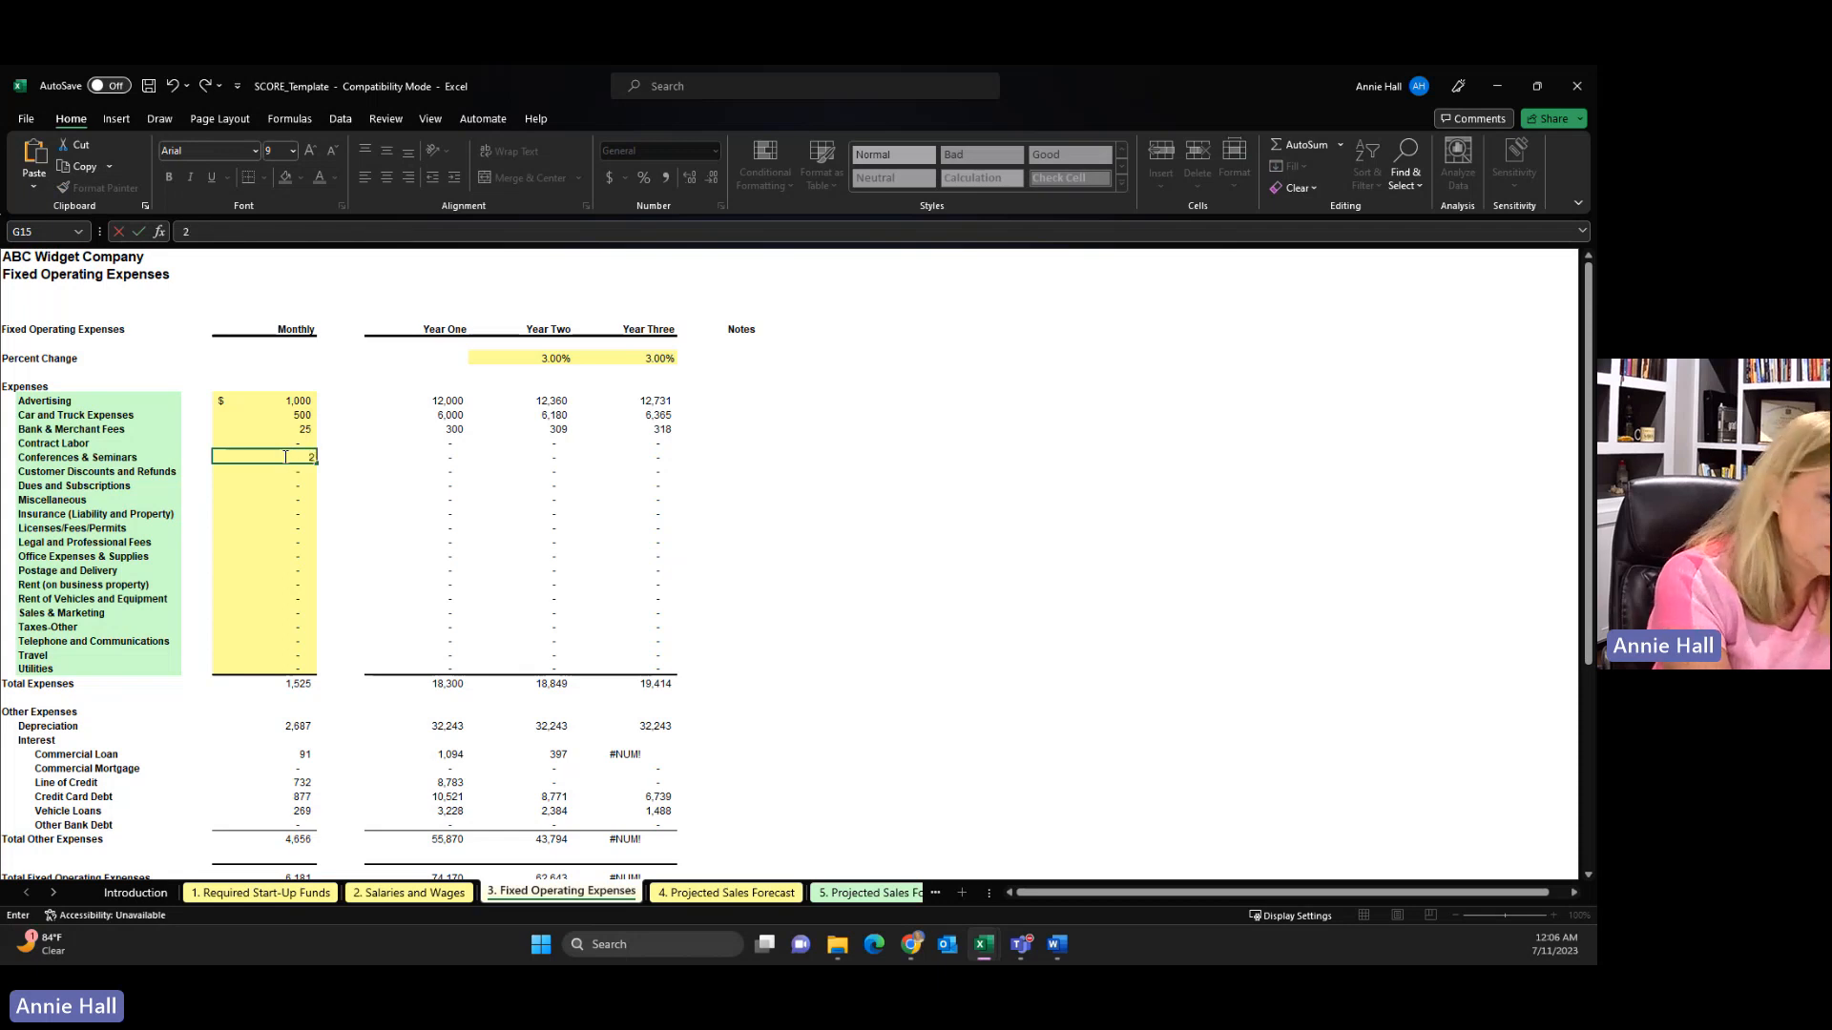
pyautogui.write('00')
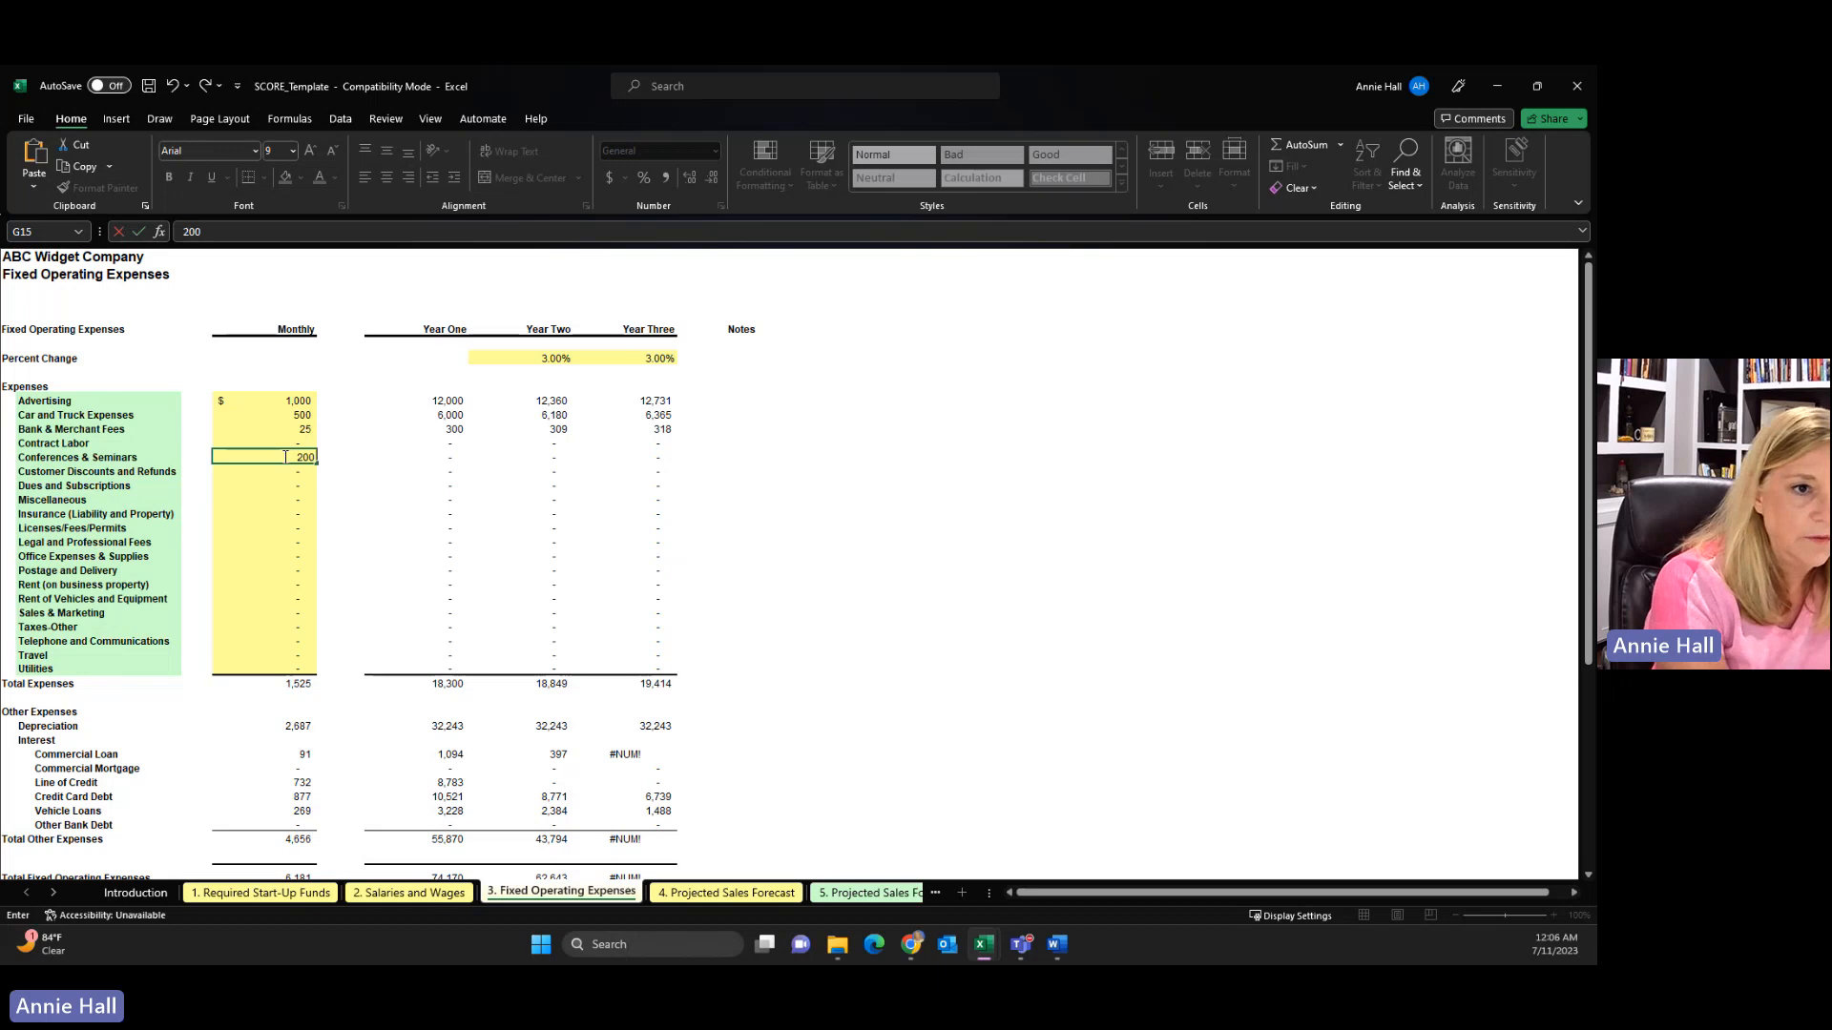
pyautogui.press('Return')
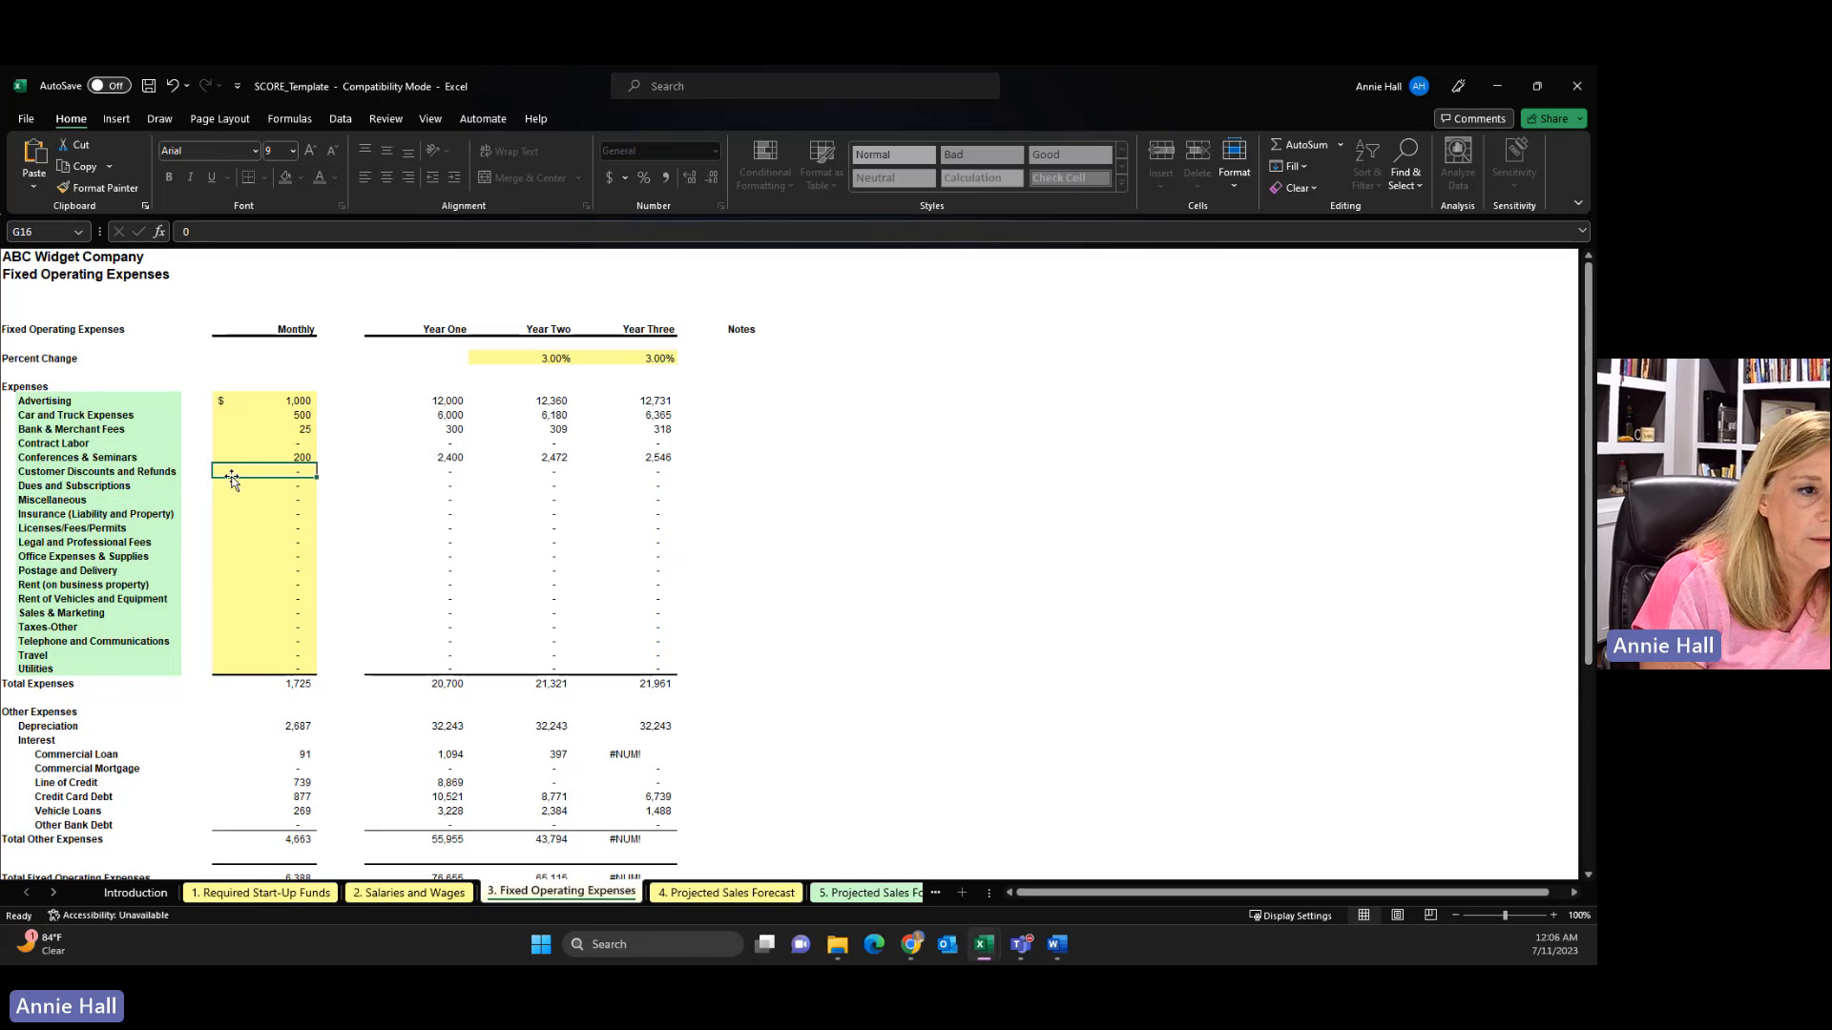
# Set the monthly Dues and Subscriptions expense to 30
pyautogui.click(267, 488)
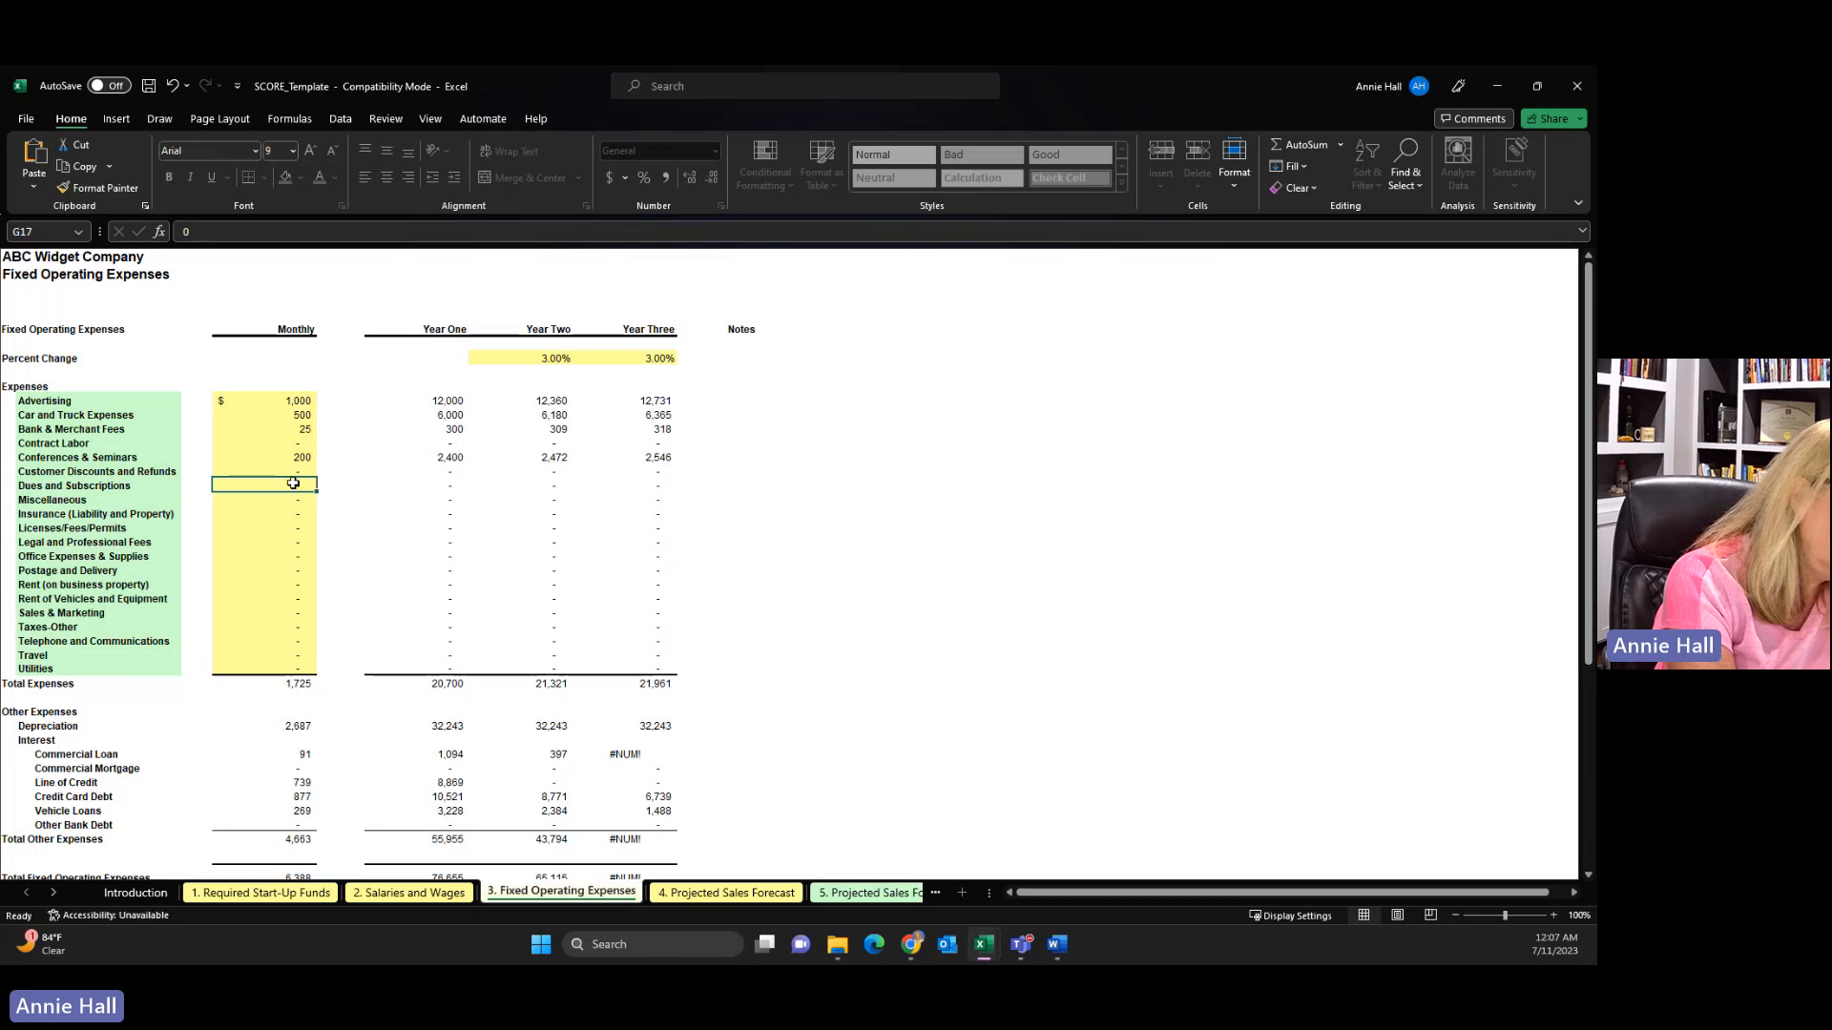
pyautogui.write('30')
pyautogui.press('Return')
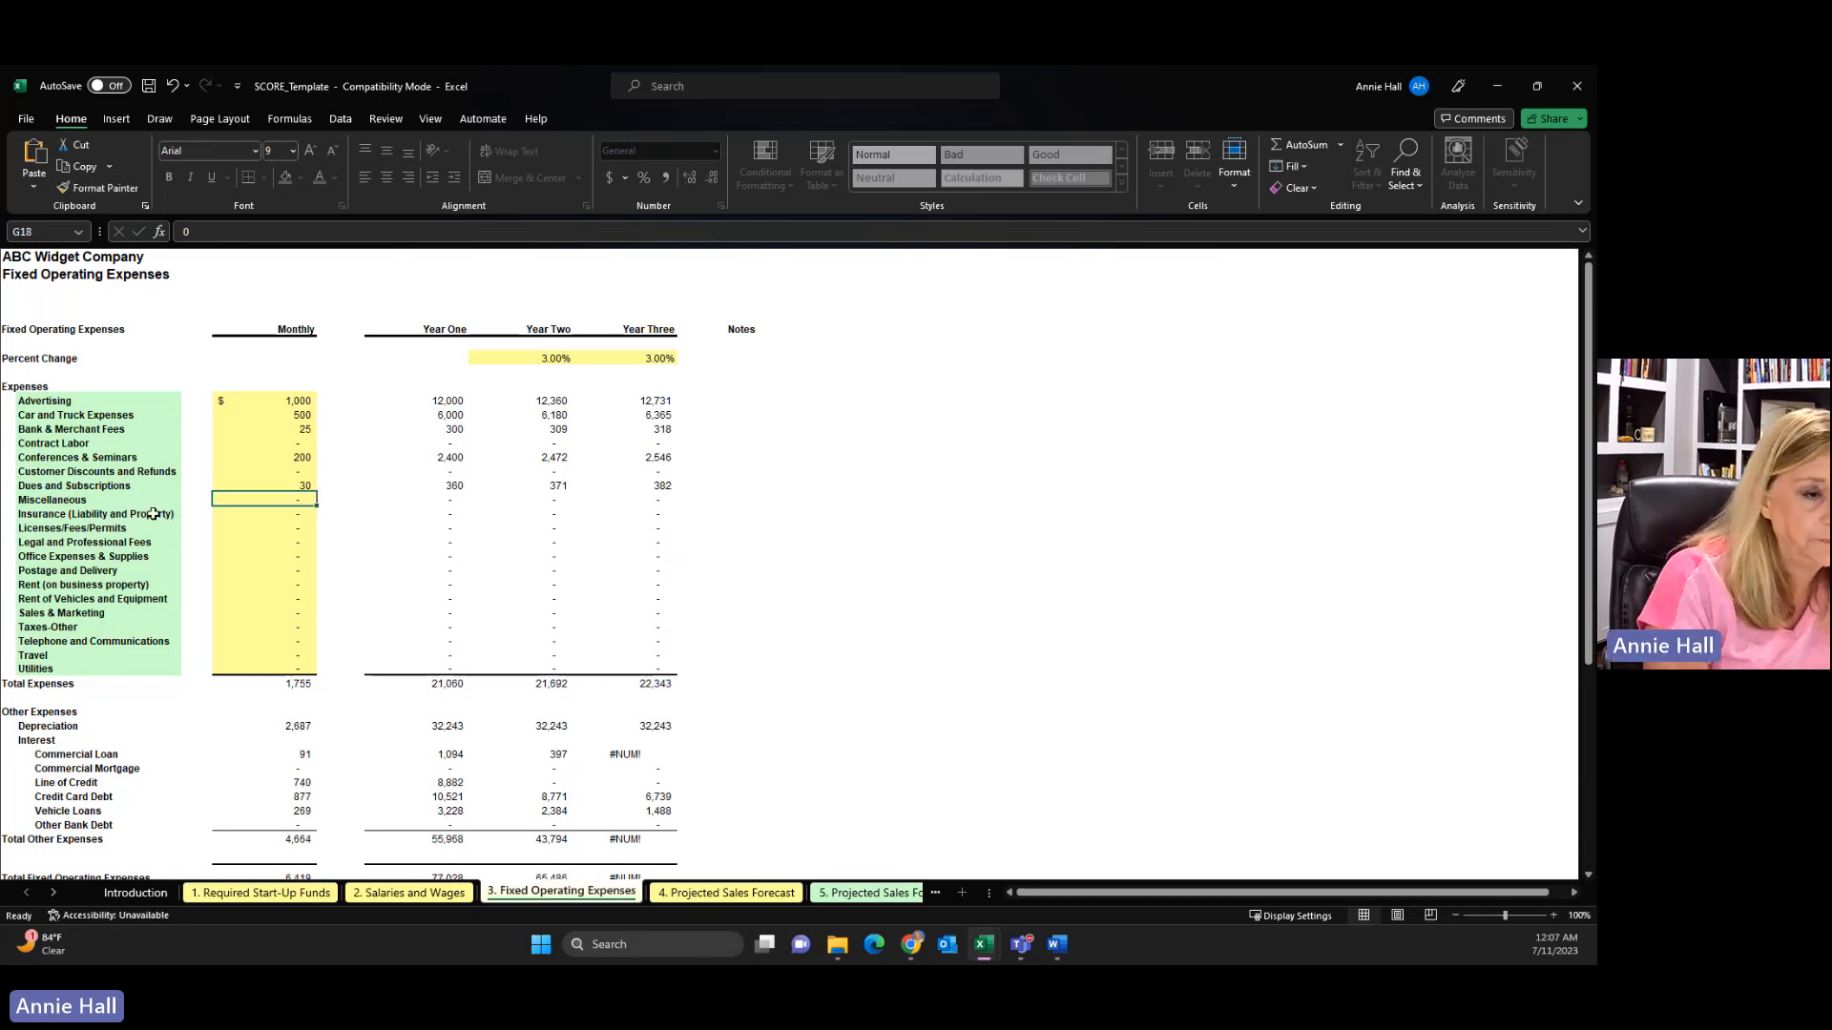
# Check the prepaid insurance on the 1. Required Start-Up Funds sheet and set the monthly Insurance (Liability and Property) expense to 500
pyautogui.click(295, 515)
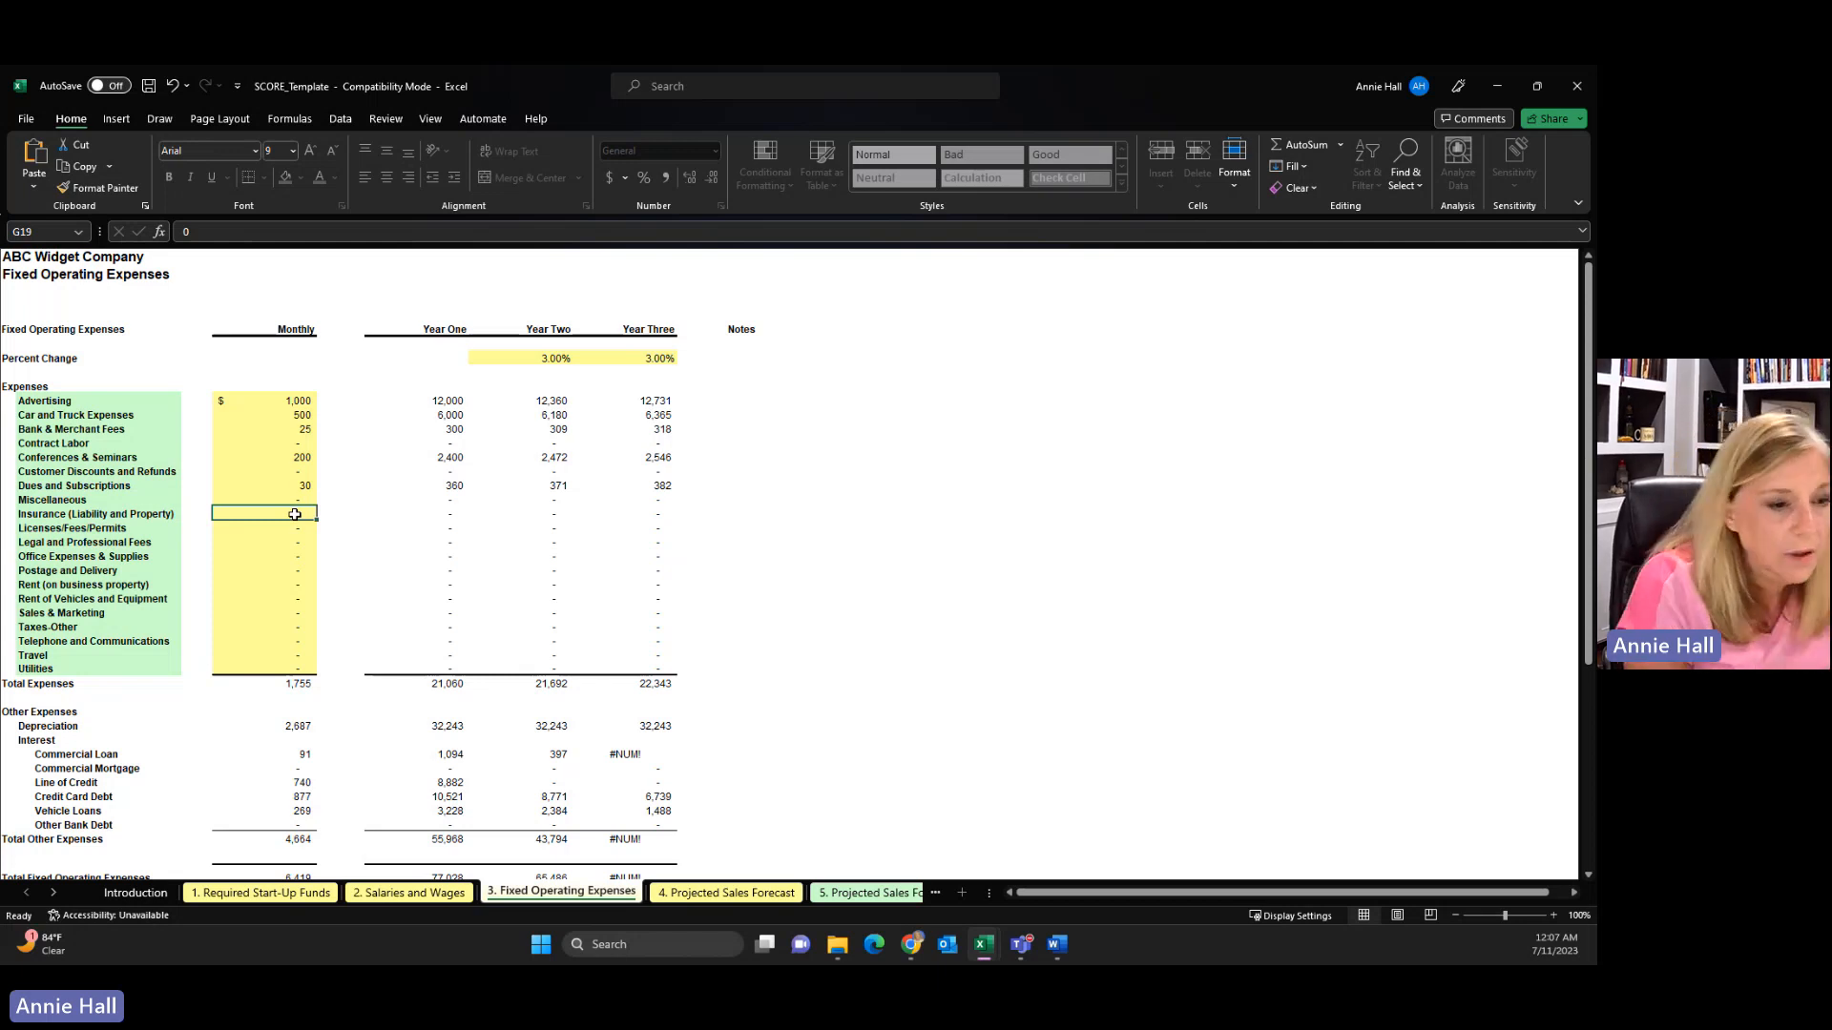
pyautogui.click(133, 894)
pyautogui.click(240, 894)
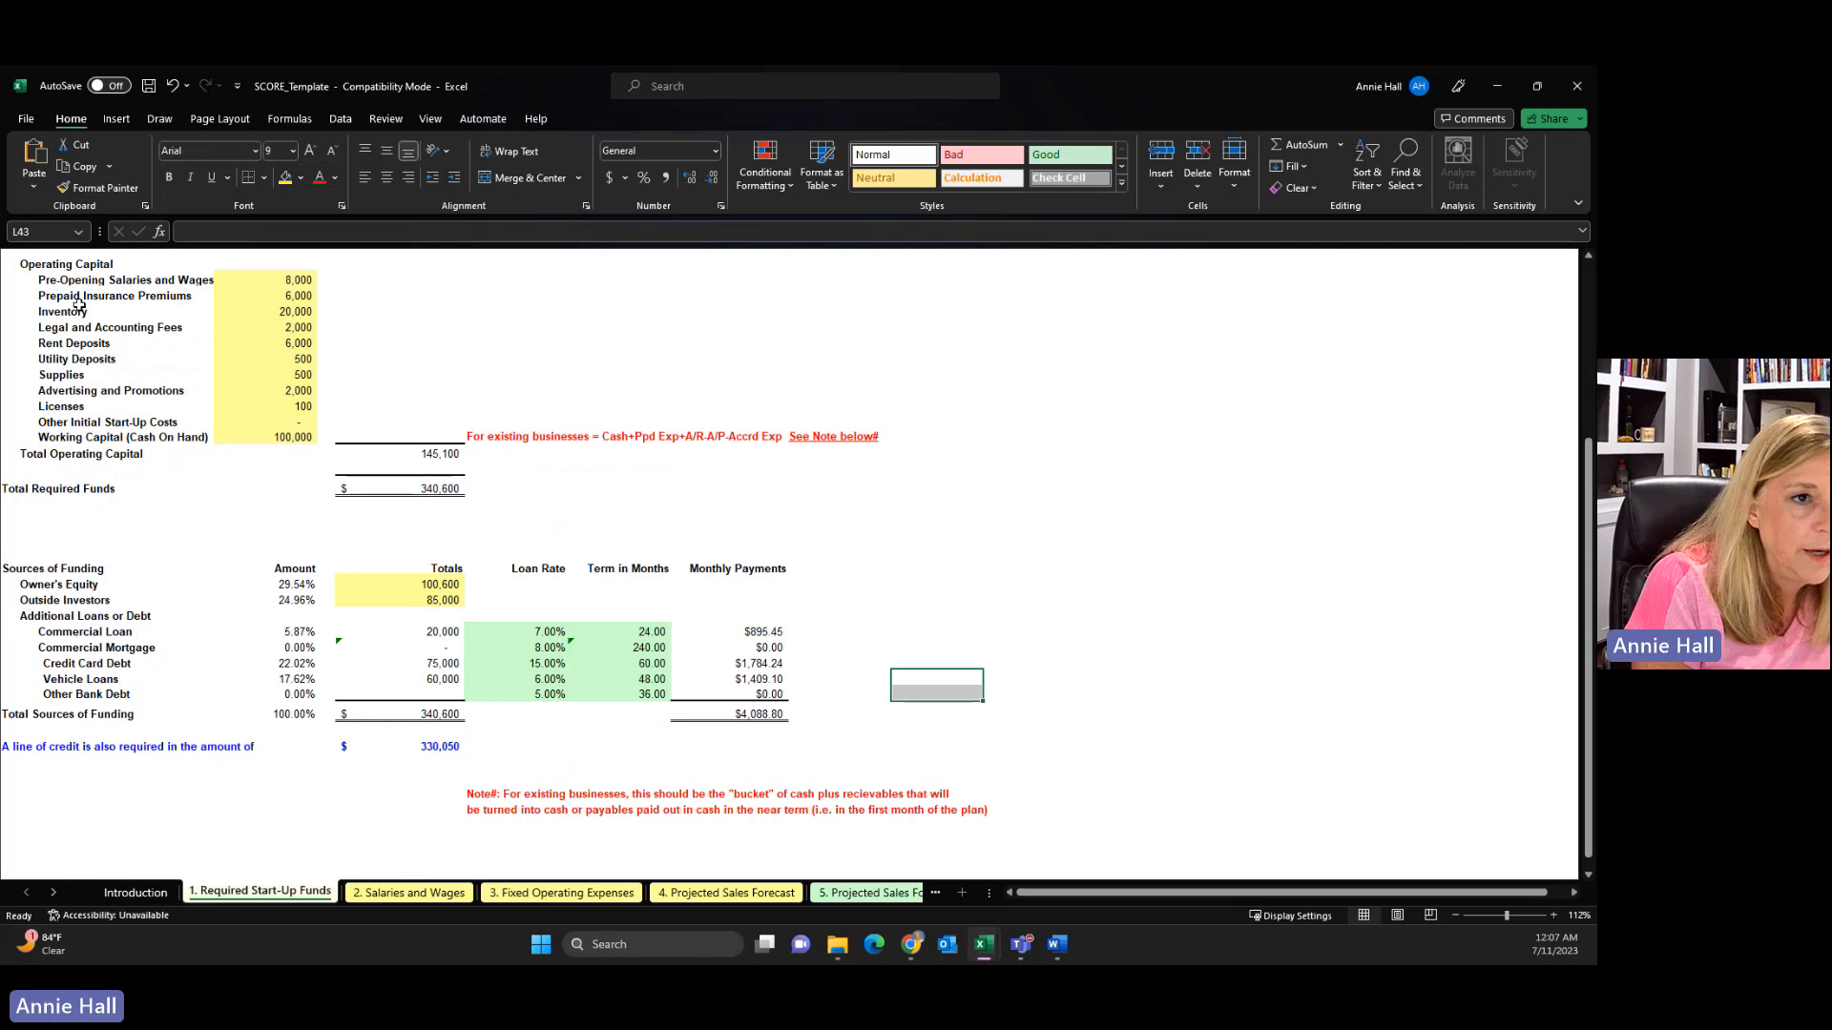
pyautogui.click(410, 894)
pyautogui.click(572, 894)
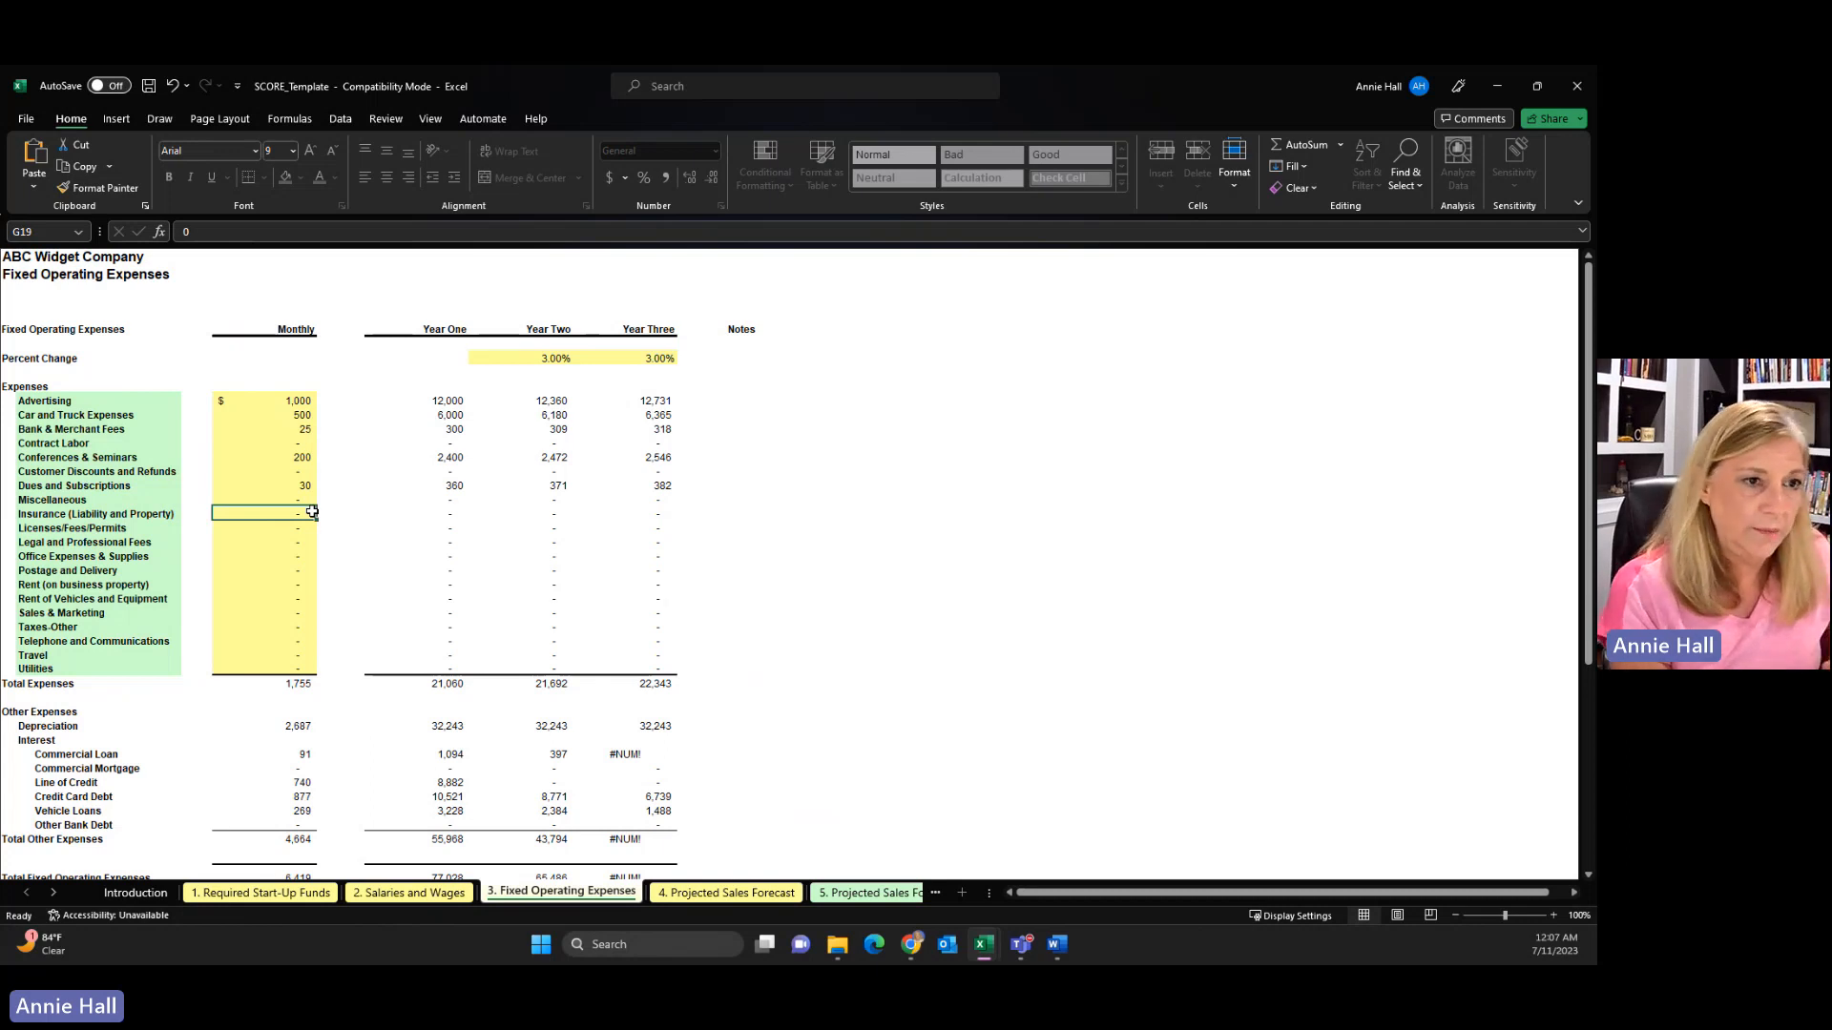
pyautogui.write('5')
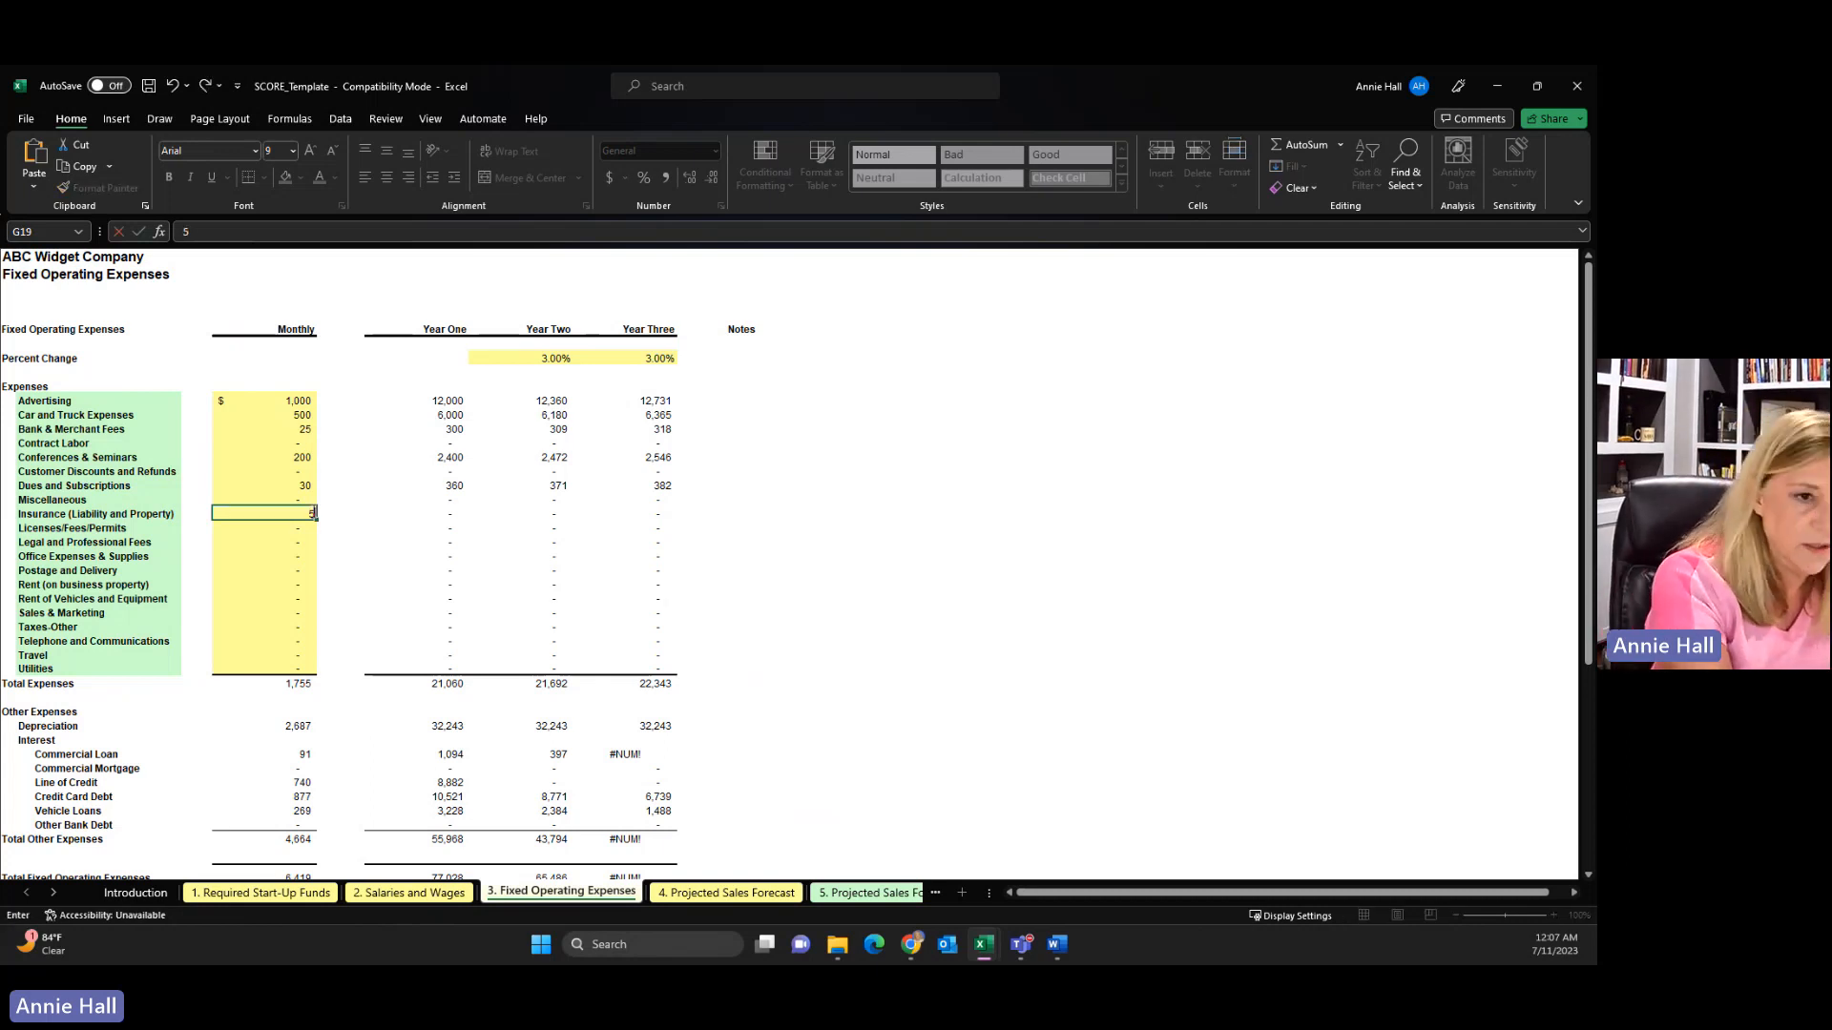
pyautogui.write('00')
pyautogui.press('Return')
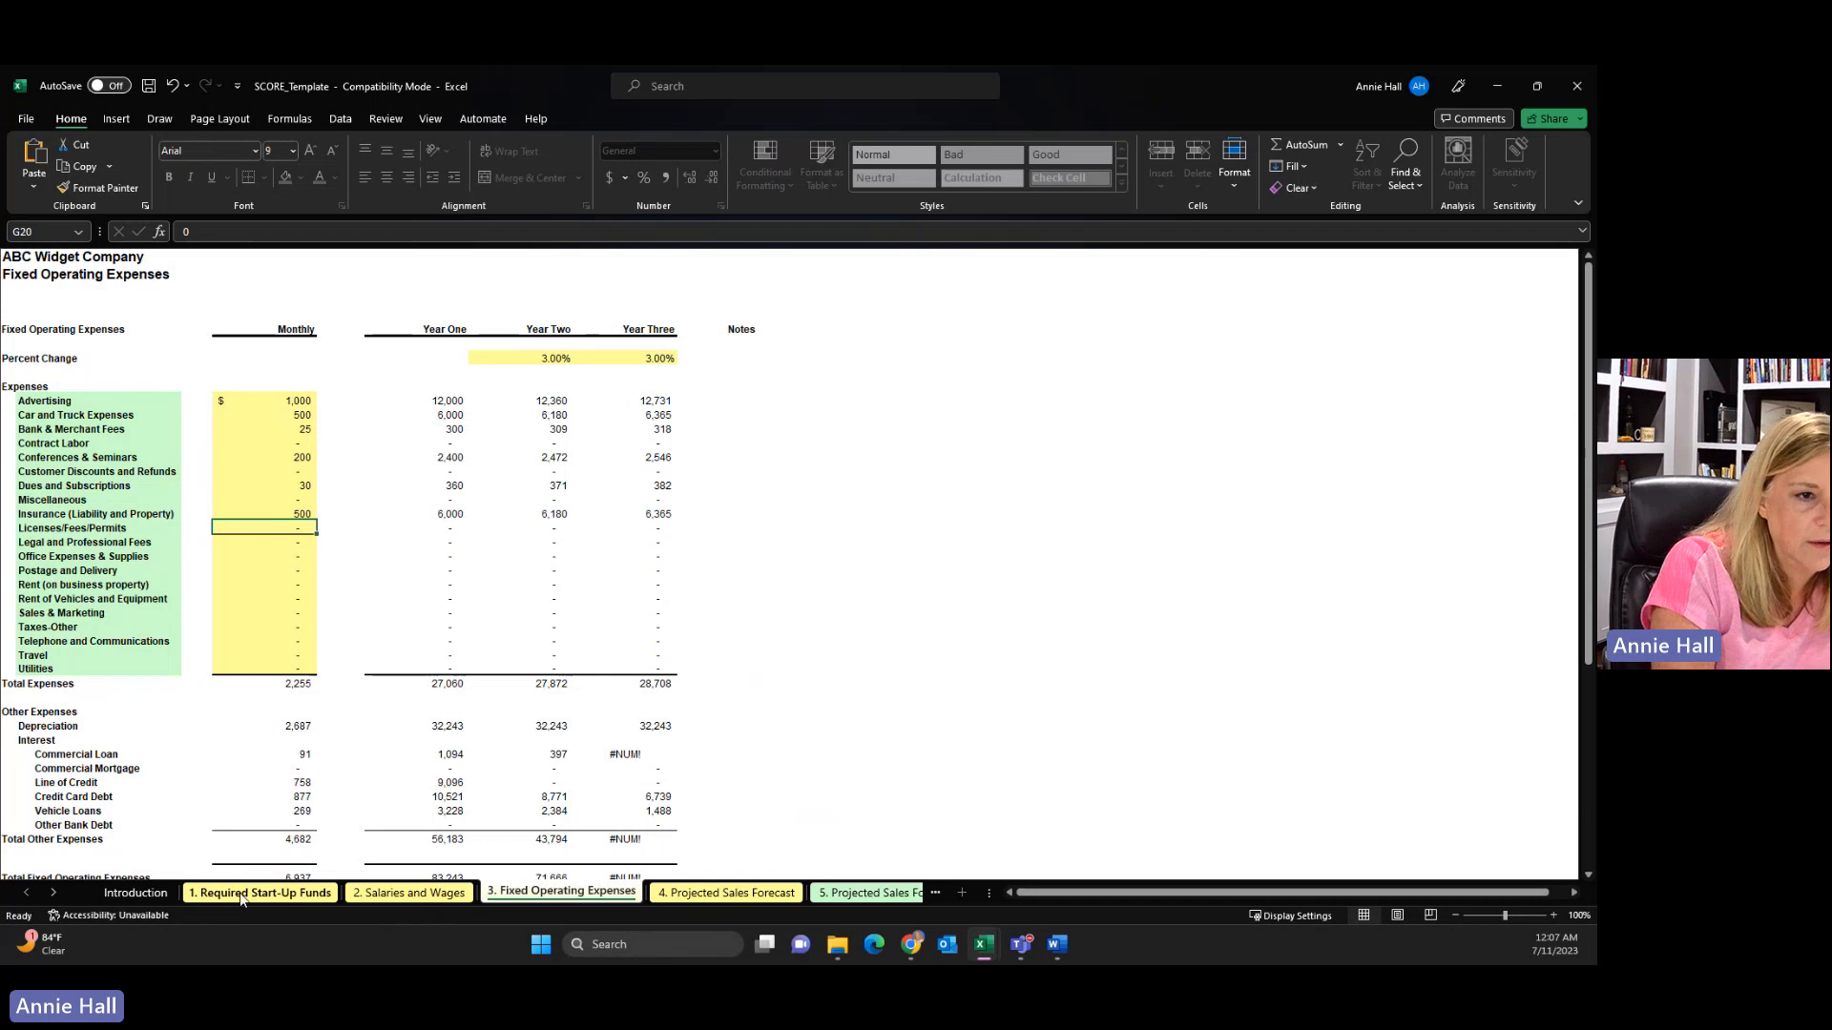
# Check the operating capital on the 1. Required Start-Up Funds sheet and set monthly Office Expenses & Supplies and Postage and Delivery to 50 each
pyautogui.click(283, 542)
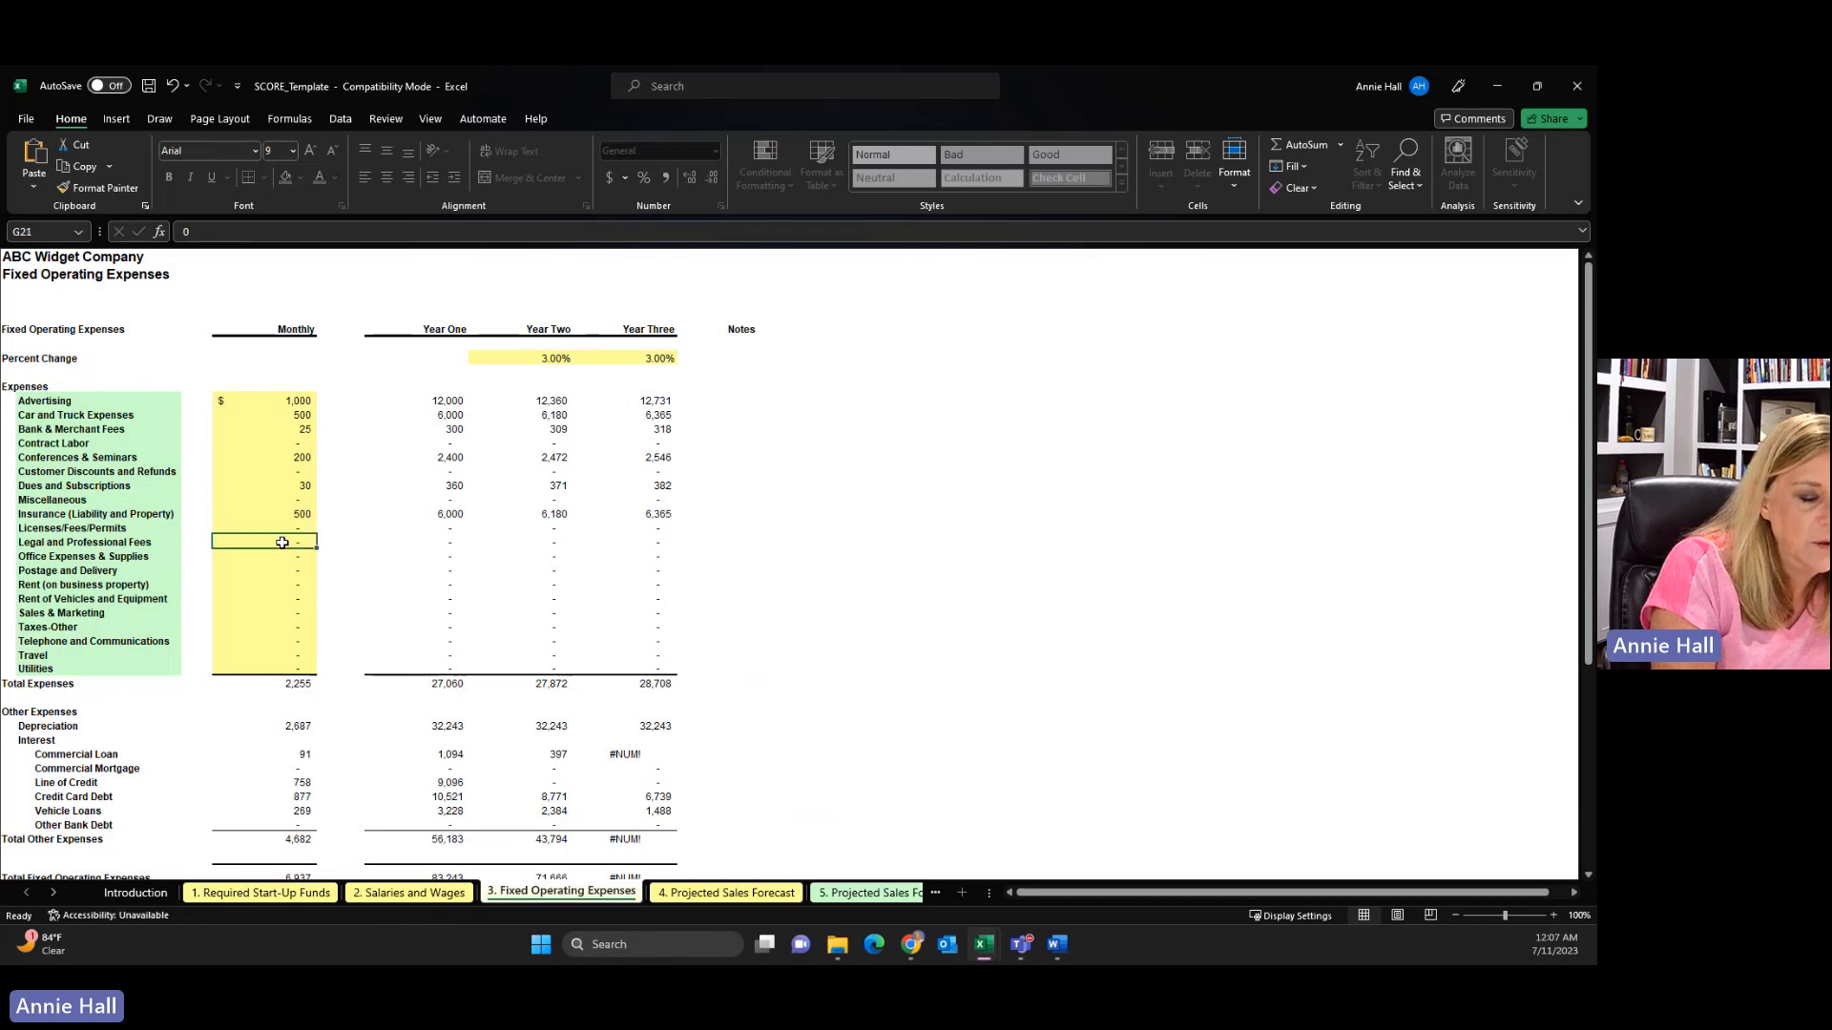
pyautogui.click(279, 893)
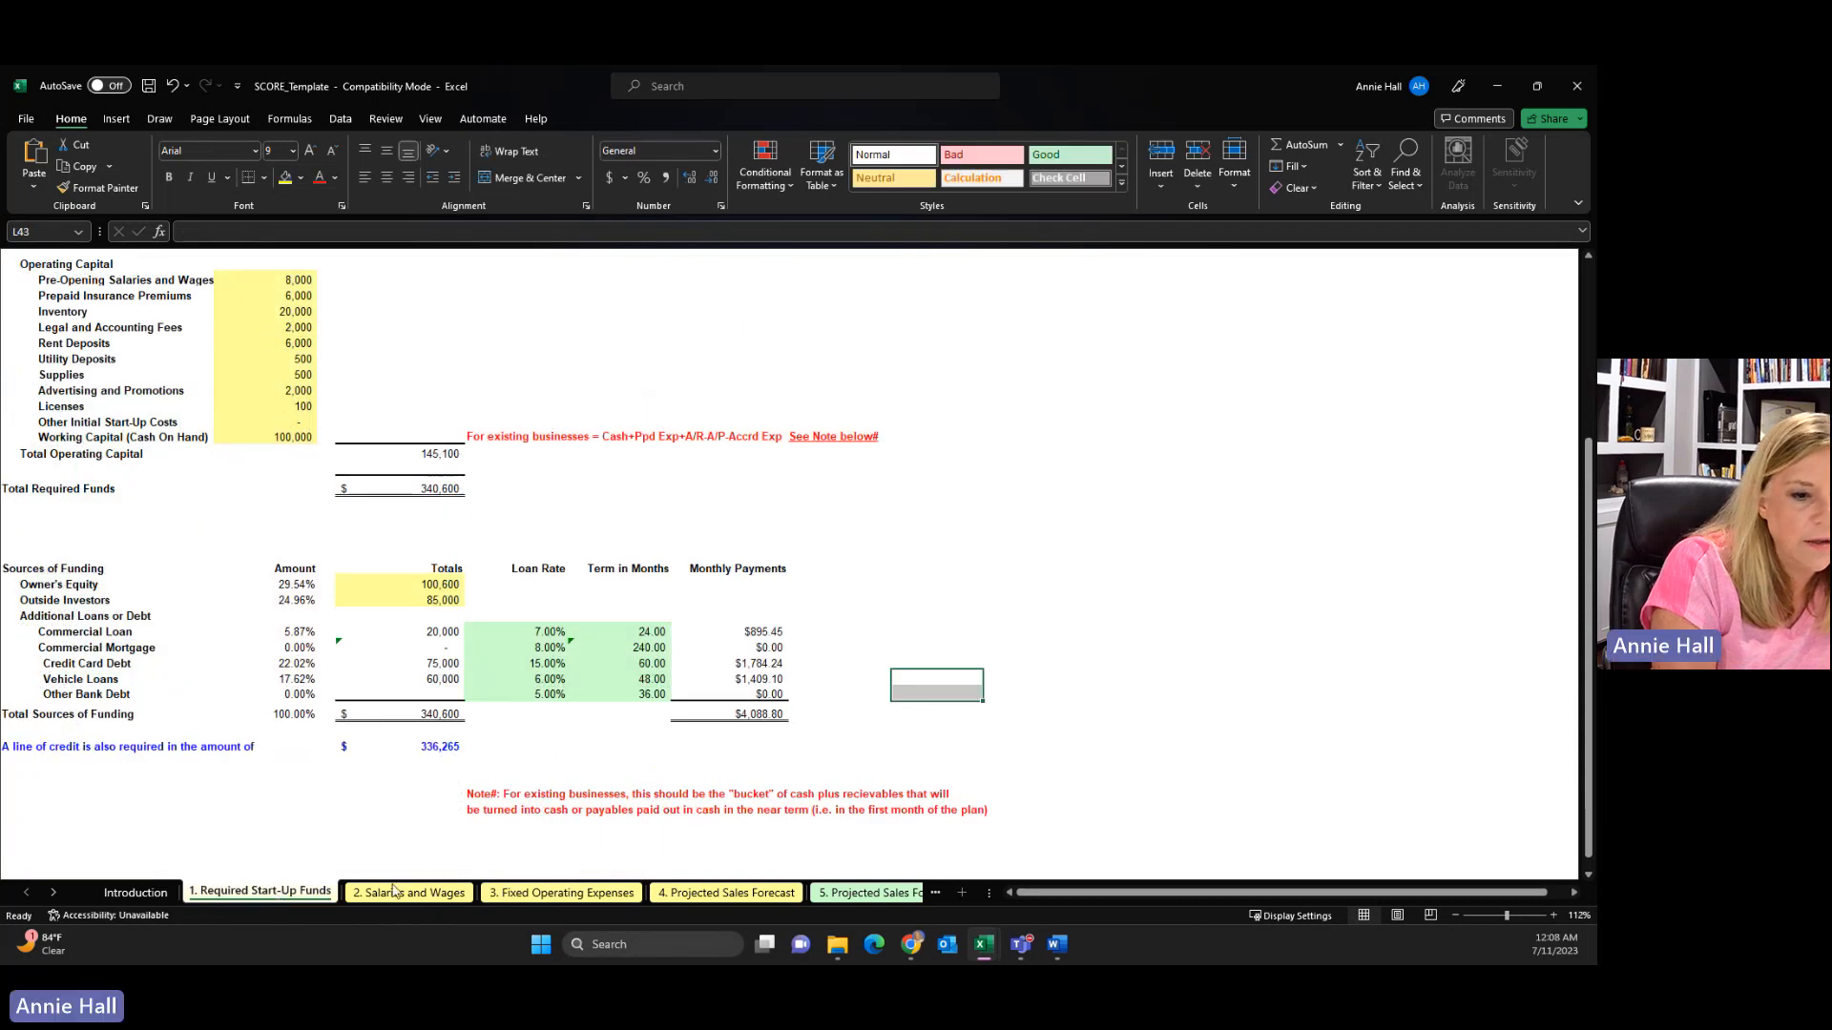
pyautogui.click(512, 894)
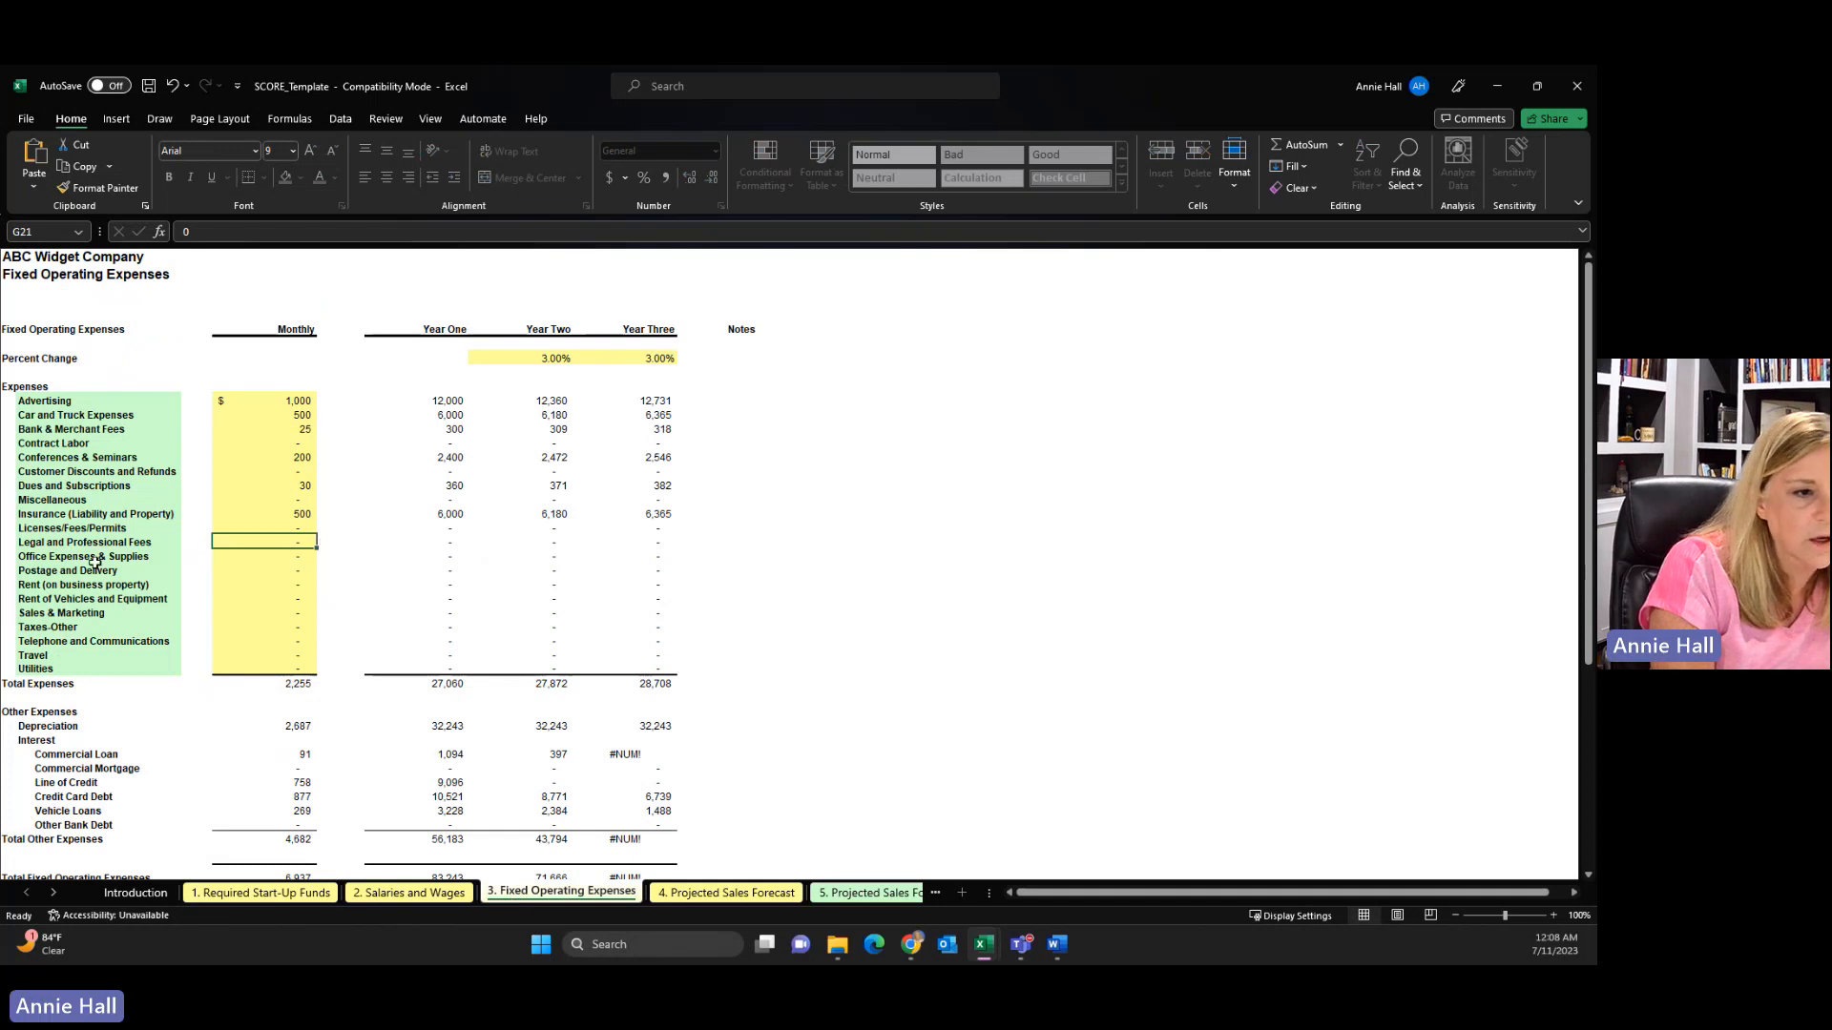
pyautogui.click(288, 560)
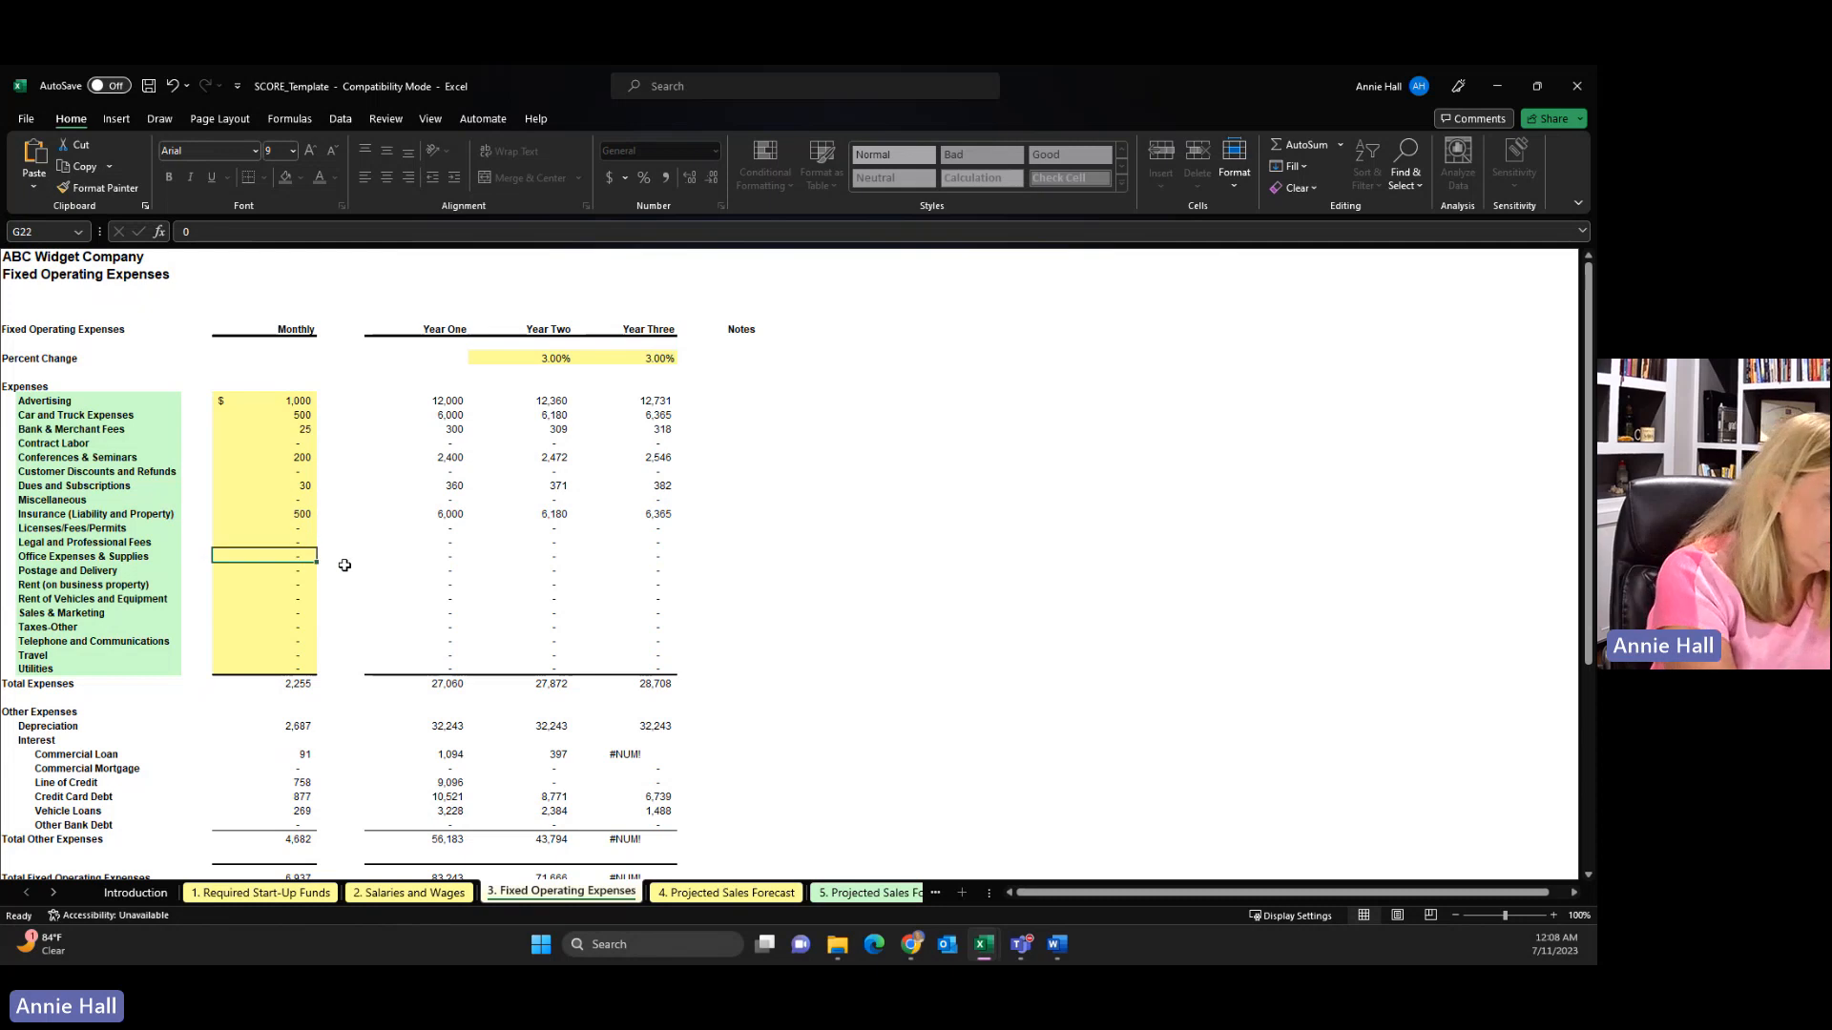
pyautogui.write('50')
pyautogui.press('Return')
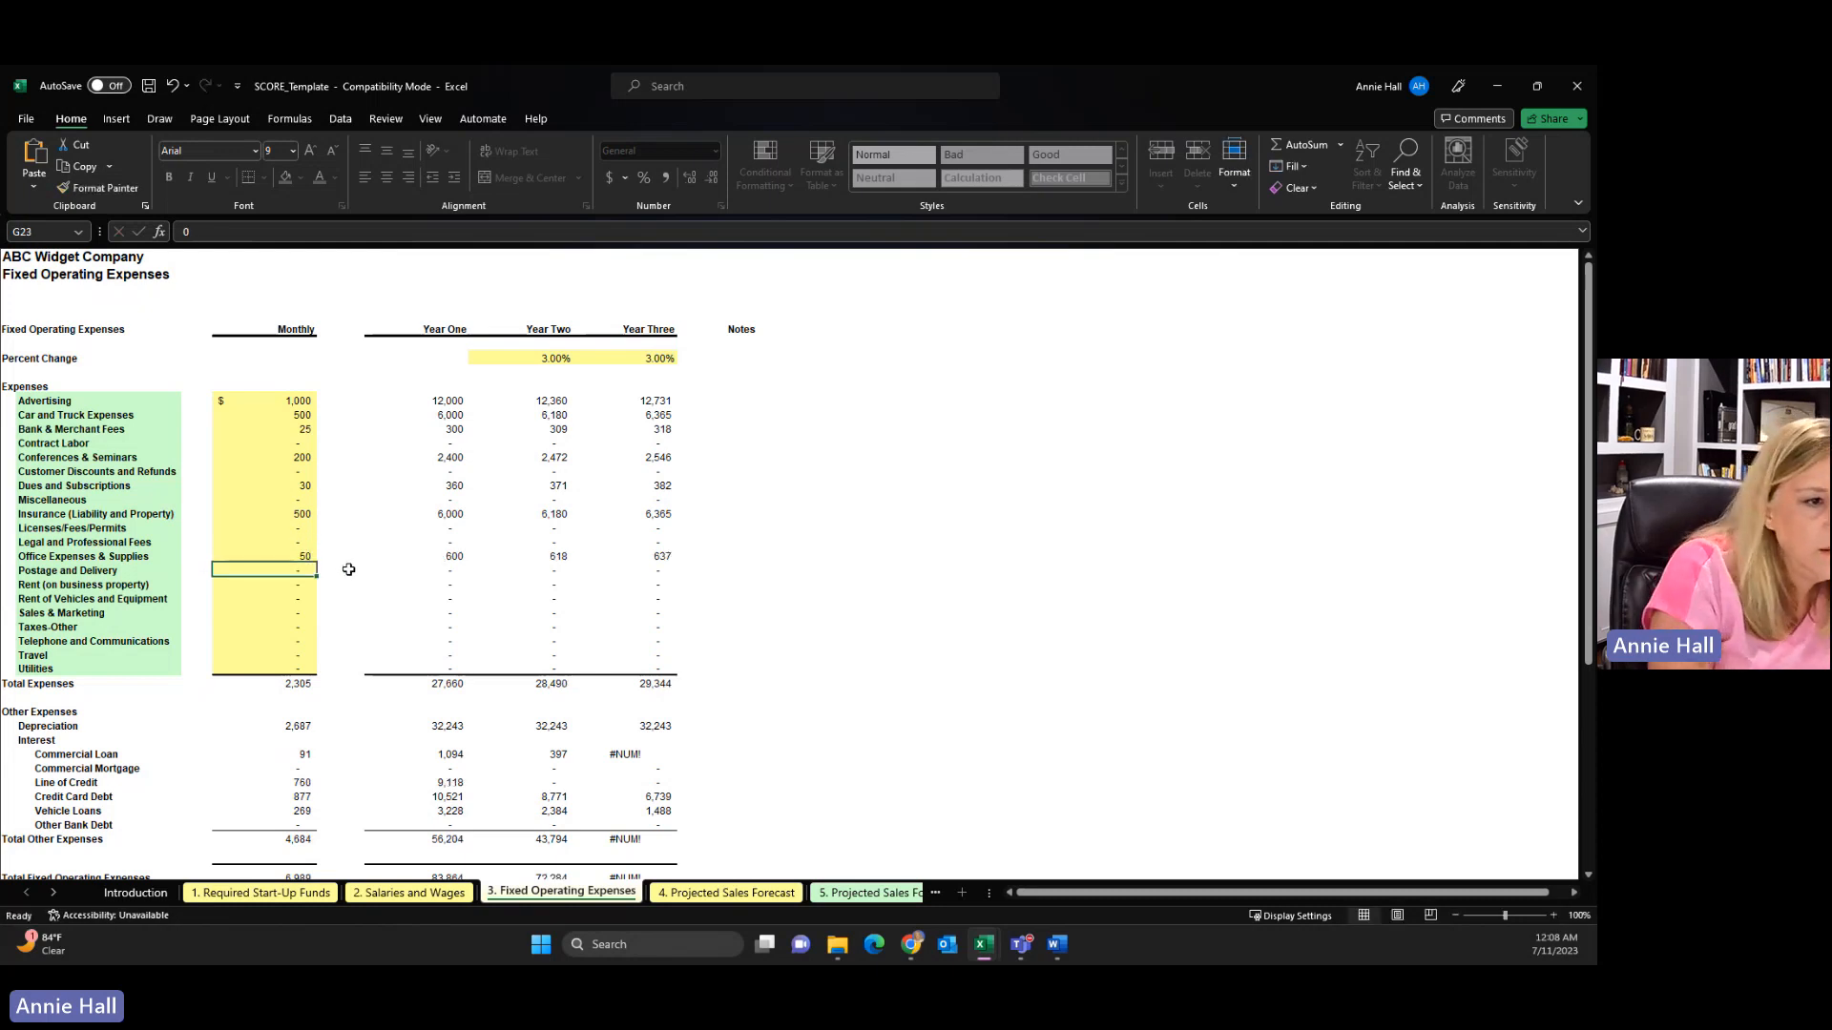
pyautogui.write('50')
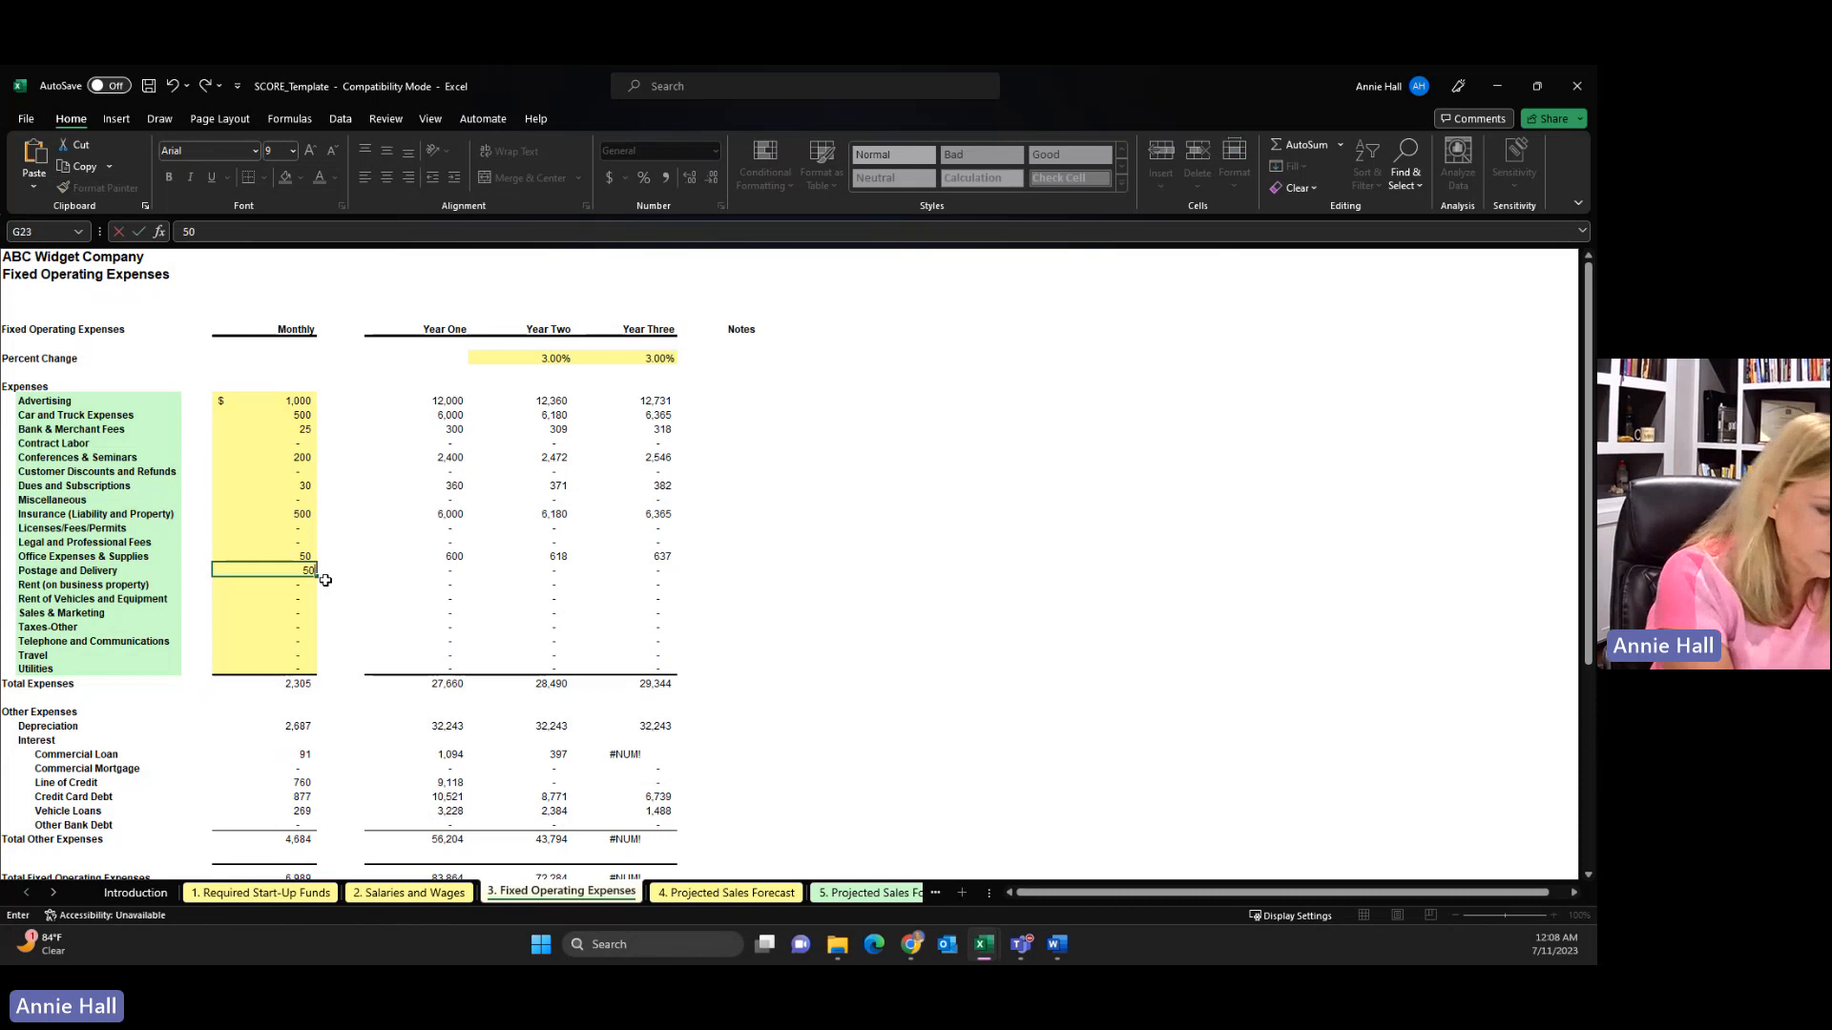
pyautogui.press('Return')
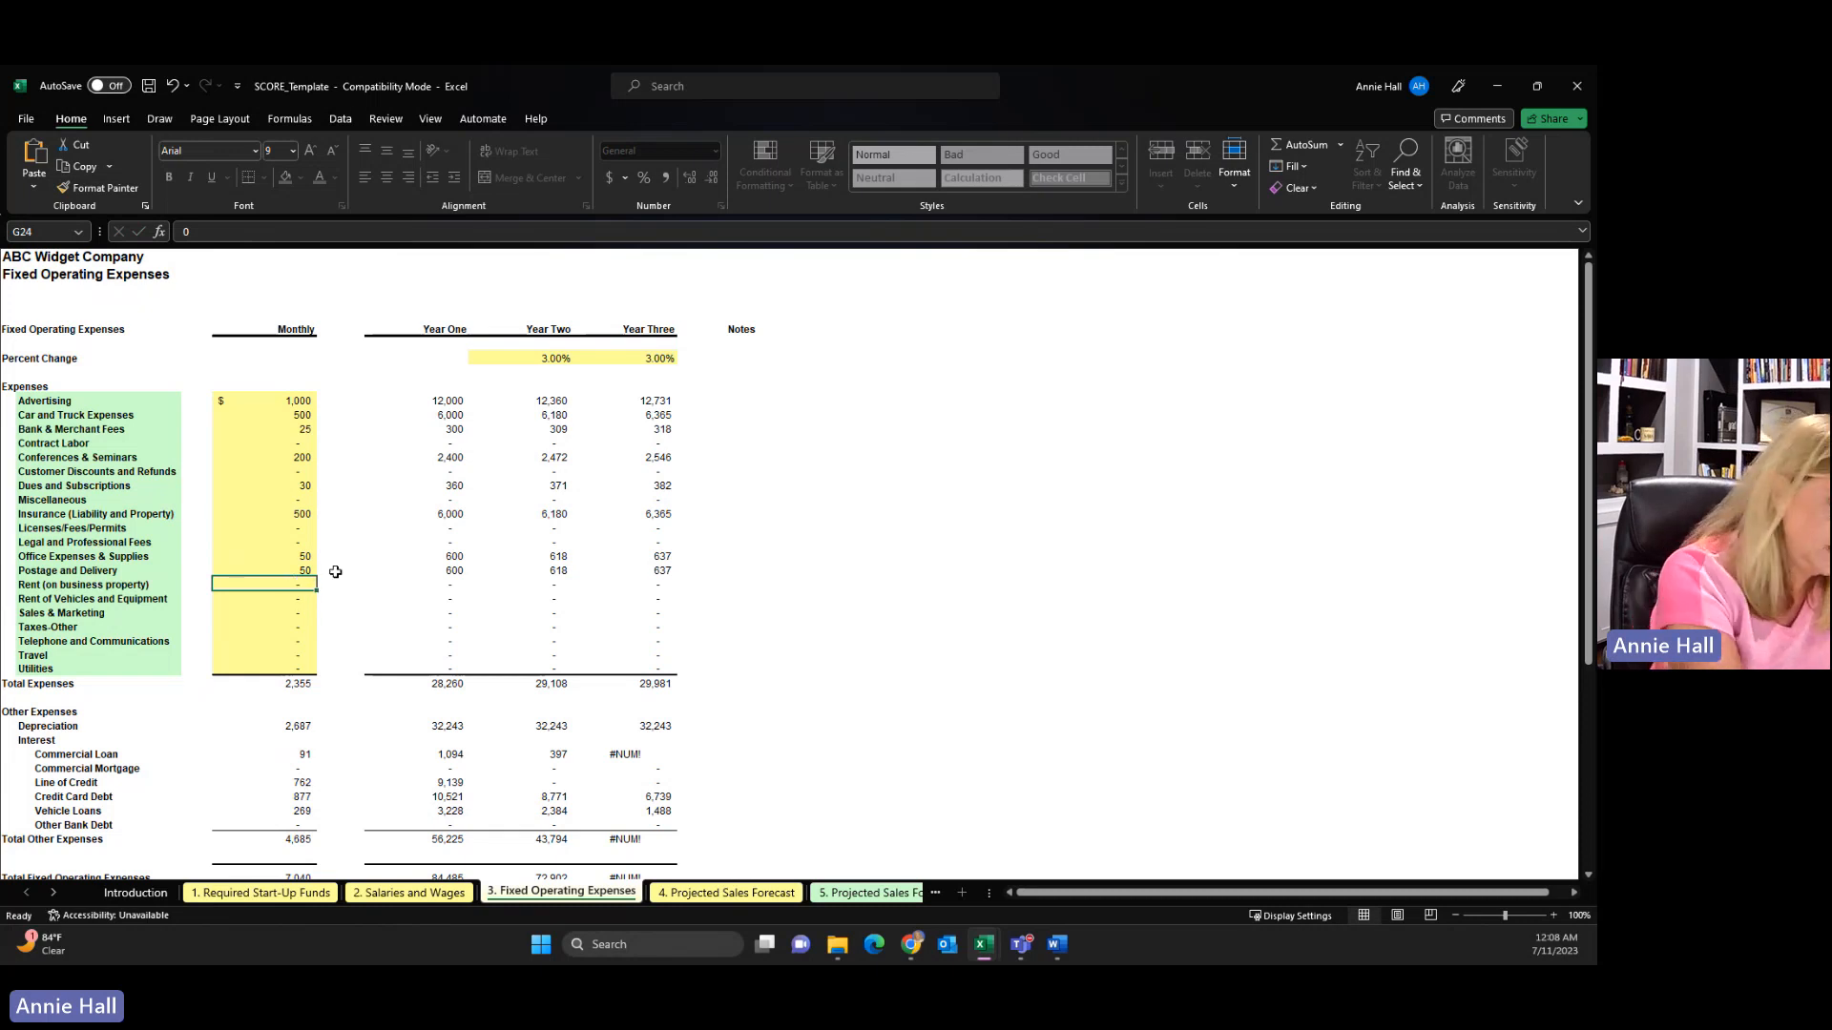
# Set the monthly Rent (on business property) to 5,000 and the monthly Sales & Marketing expense to 1,000
pyautogui.write('5000')
pyautogui.press('Return')
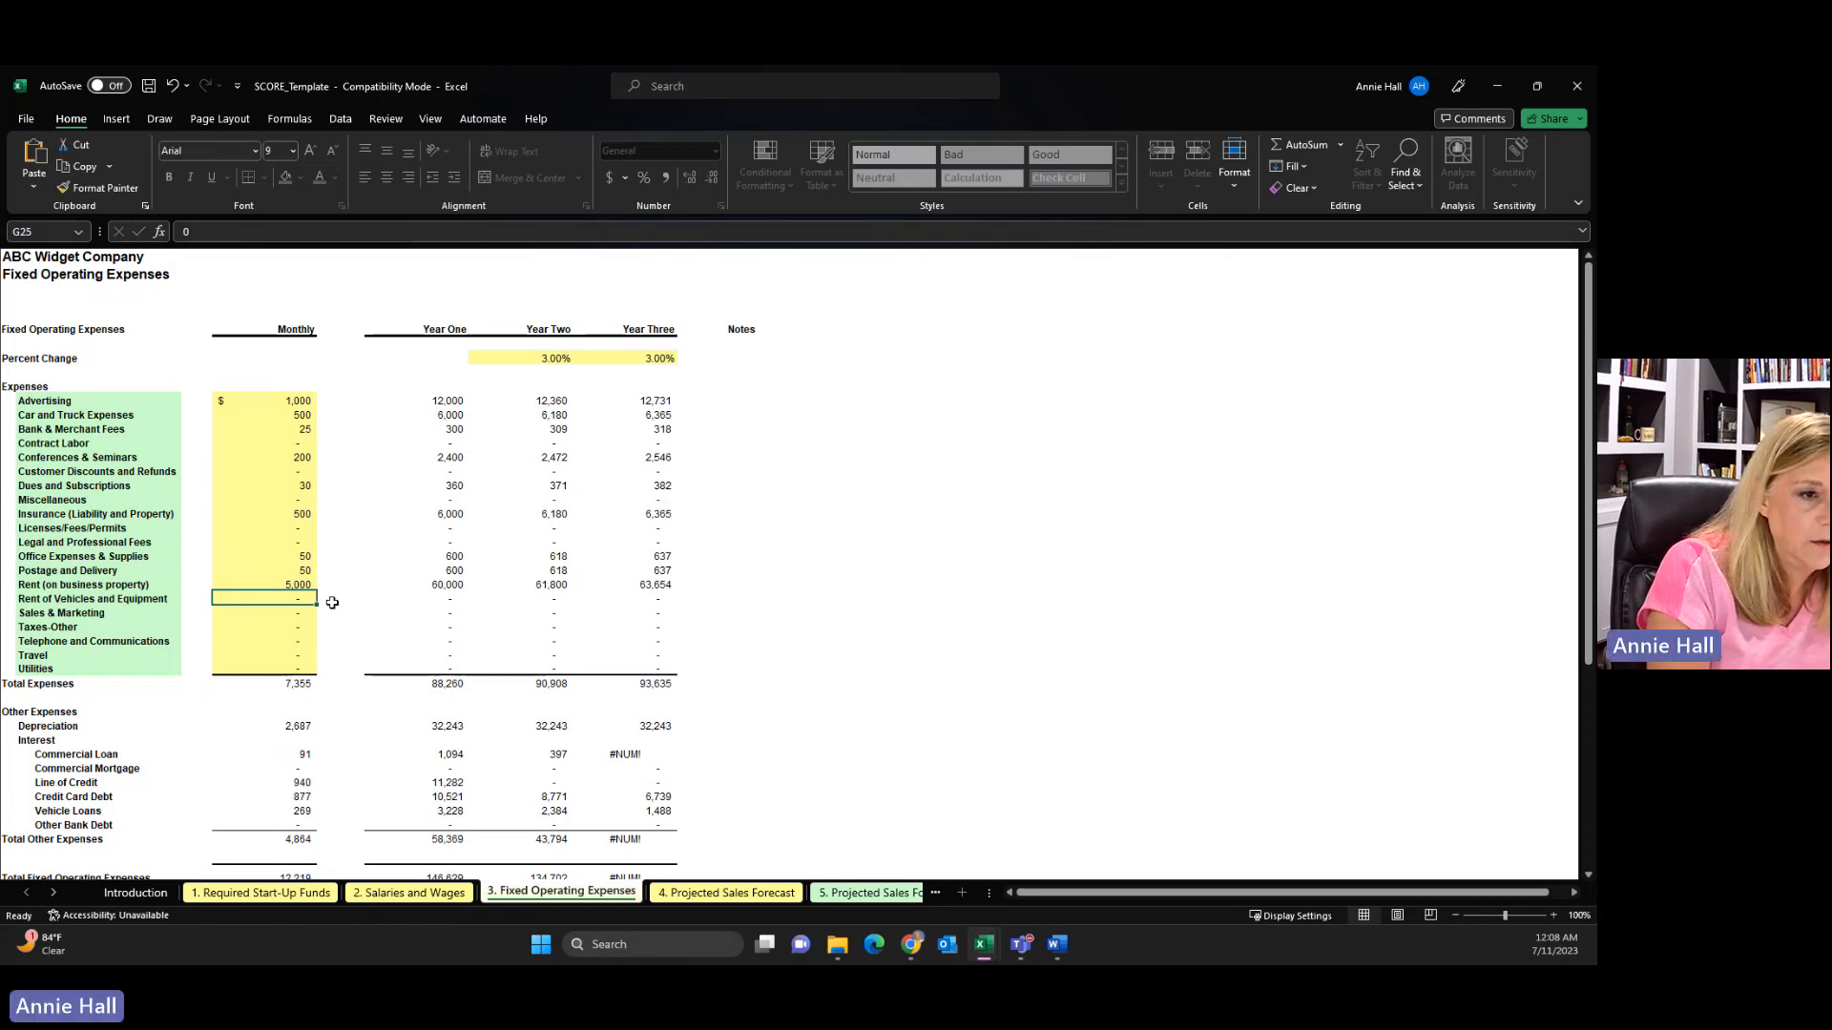
pyautogui.click(282, 626)
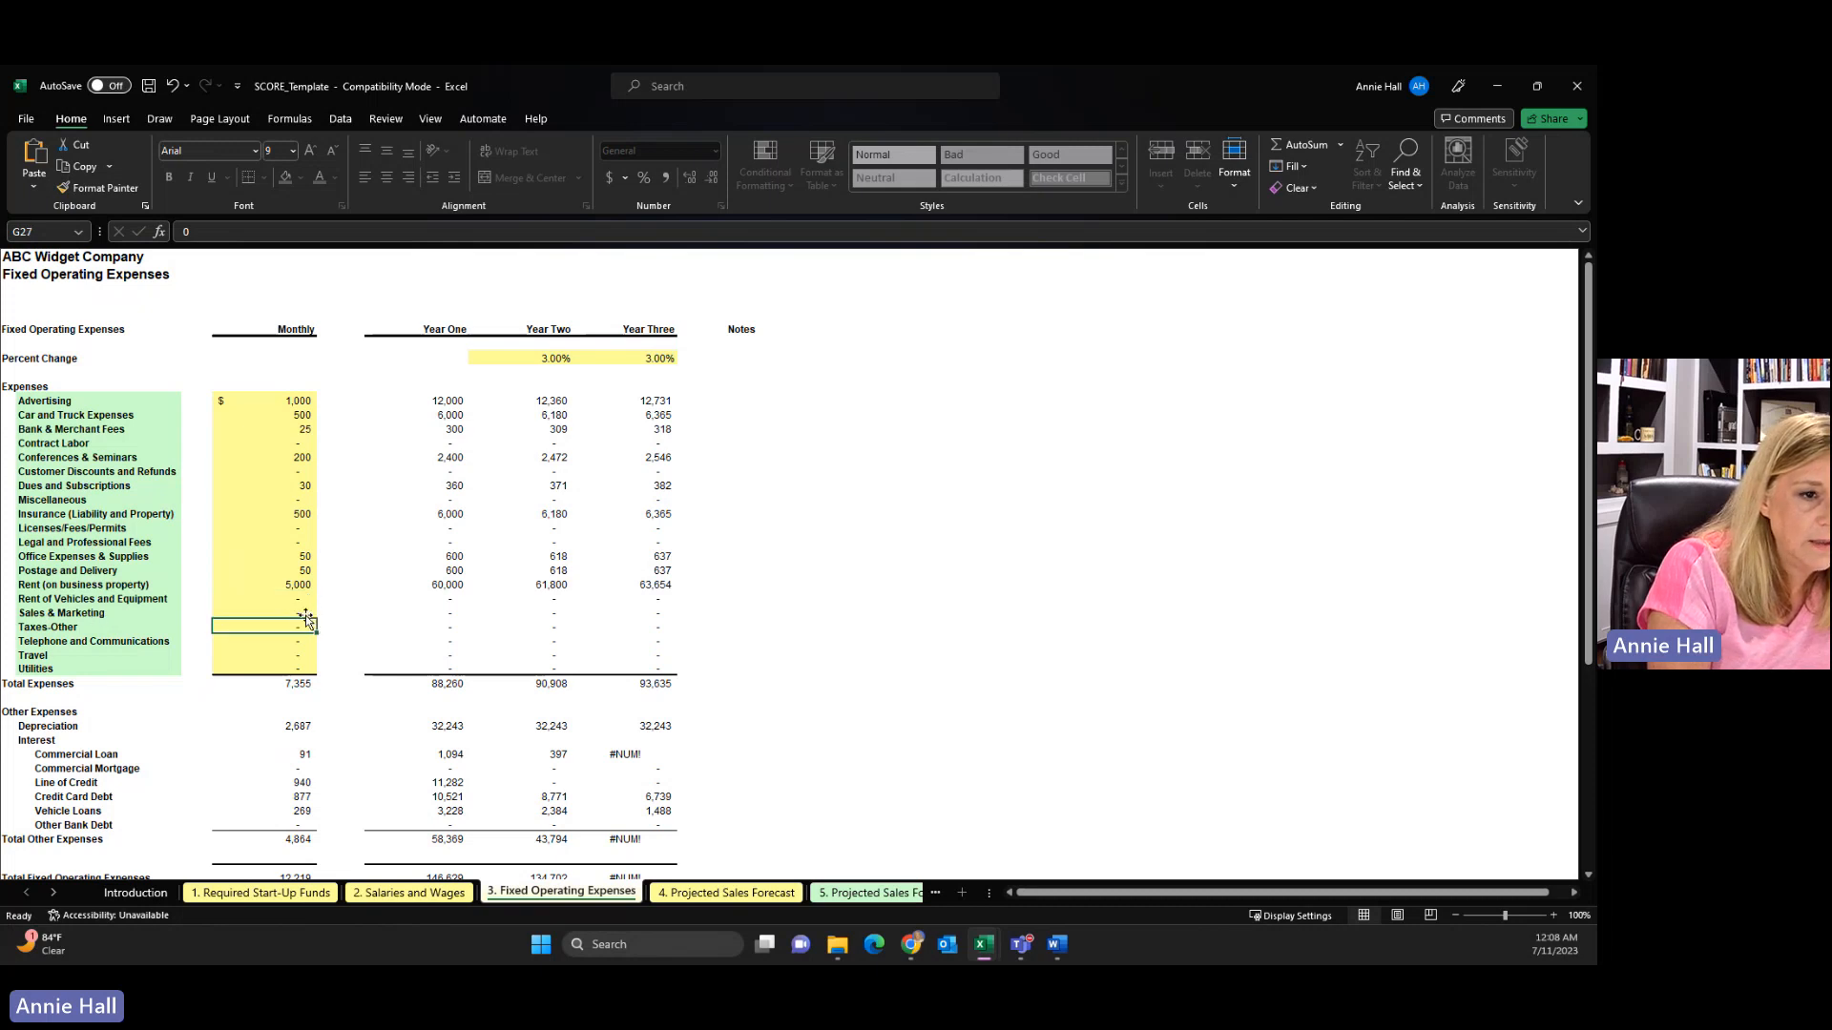
pyautogui.click(291, 612)
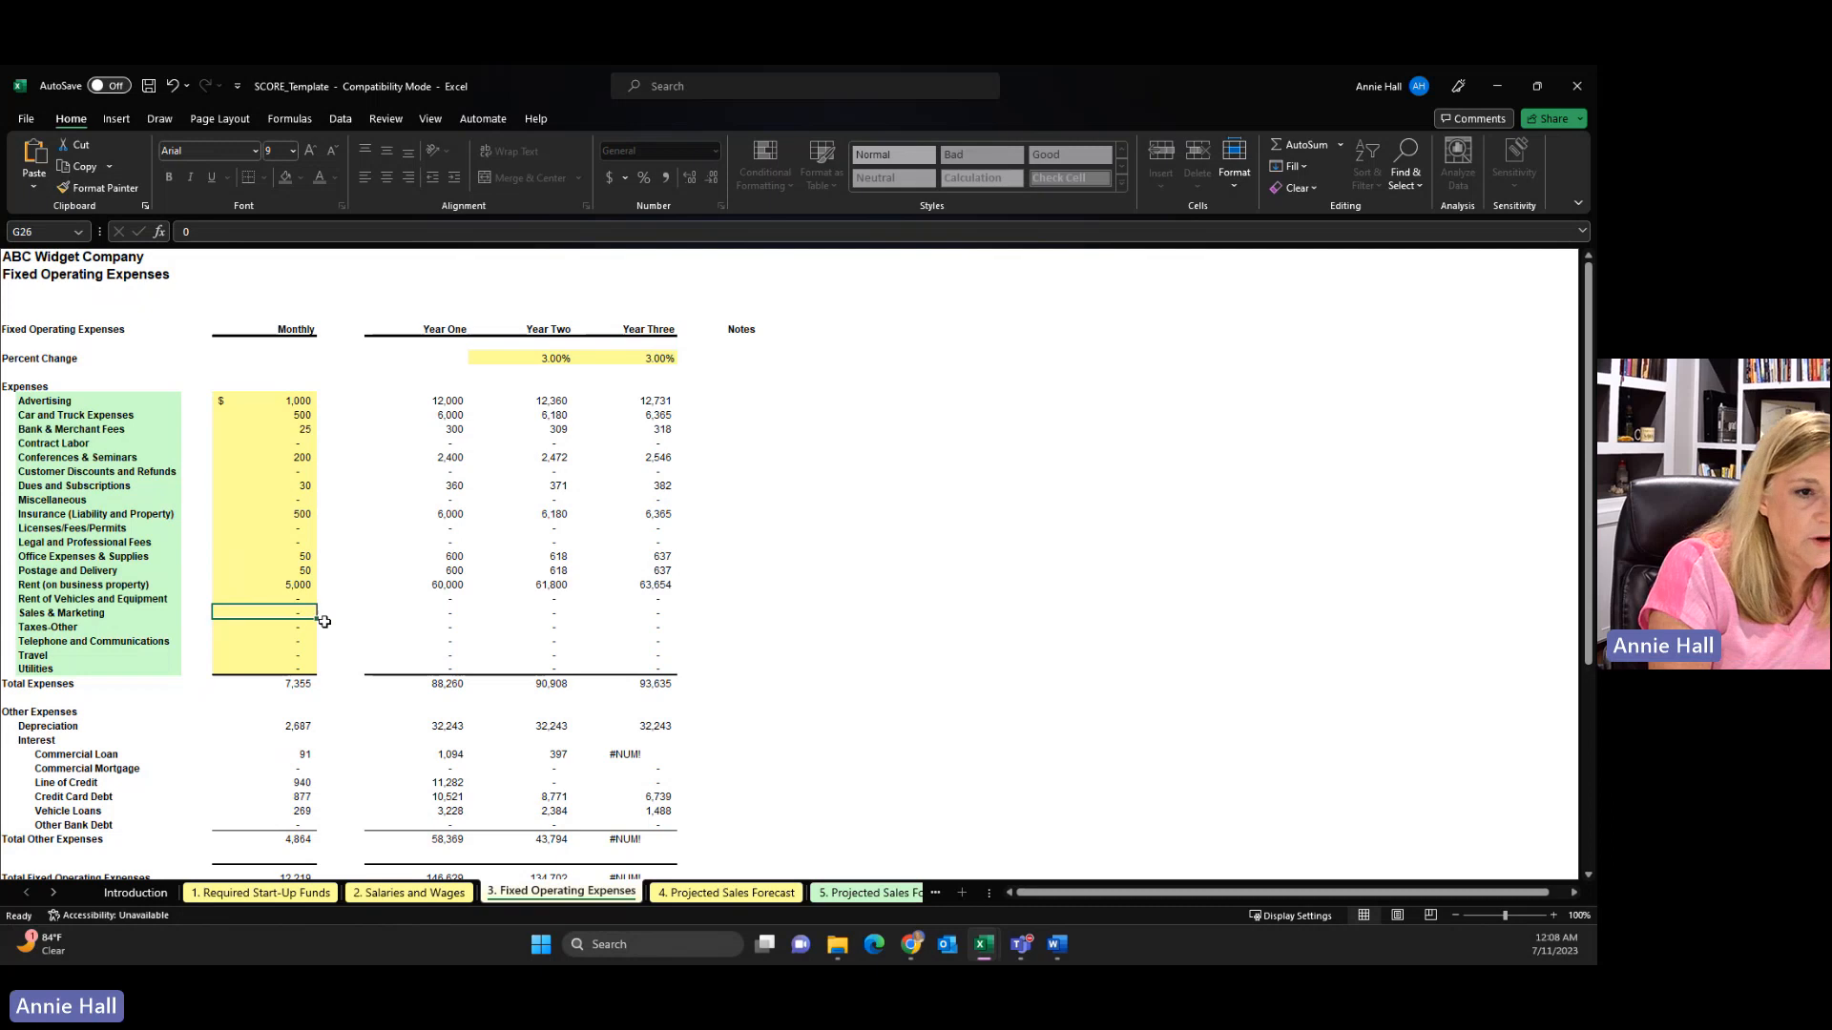
pyautogui.write('1000')
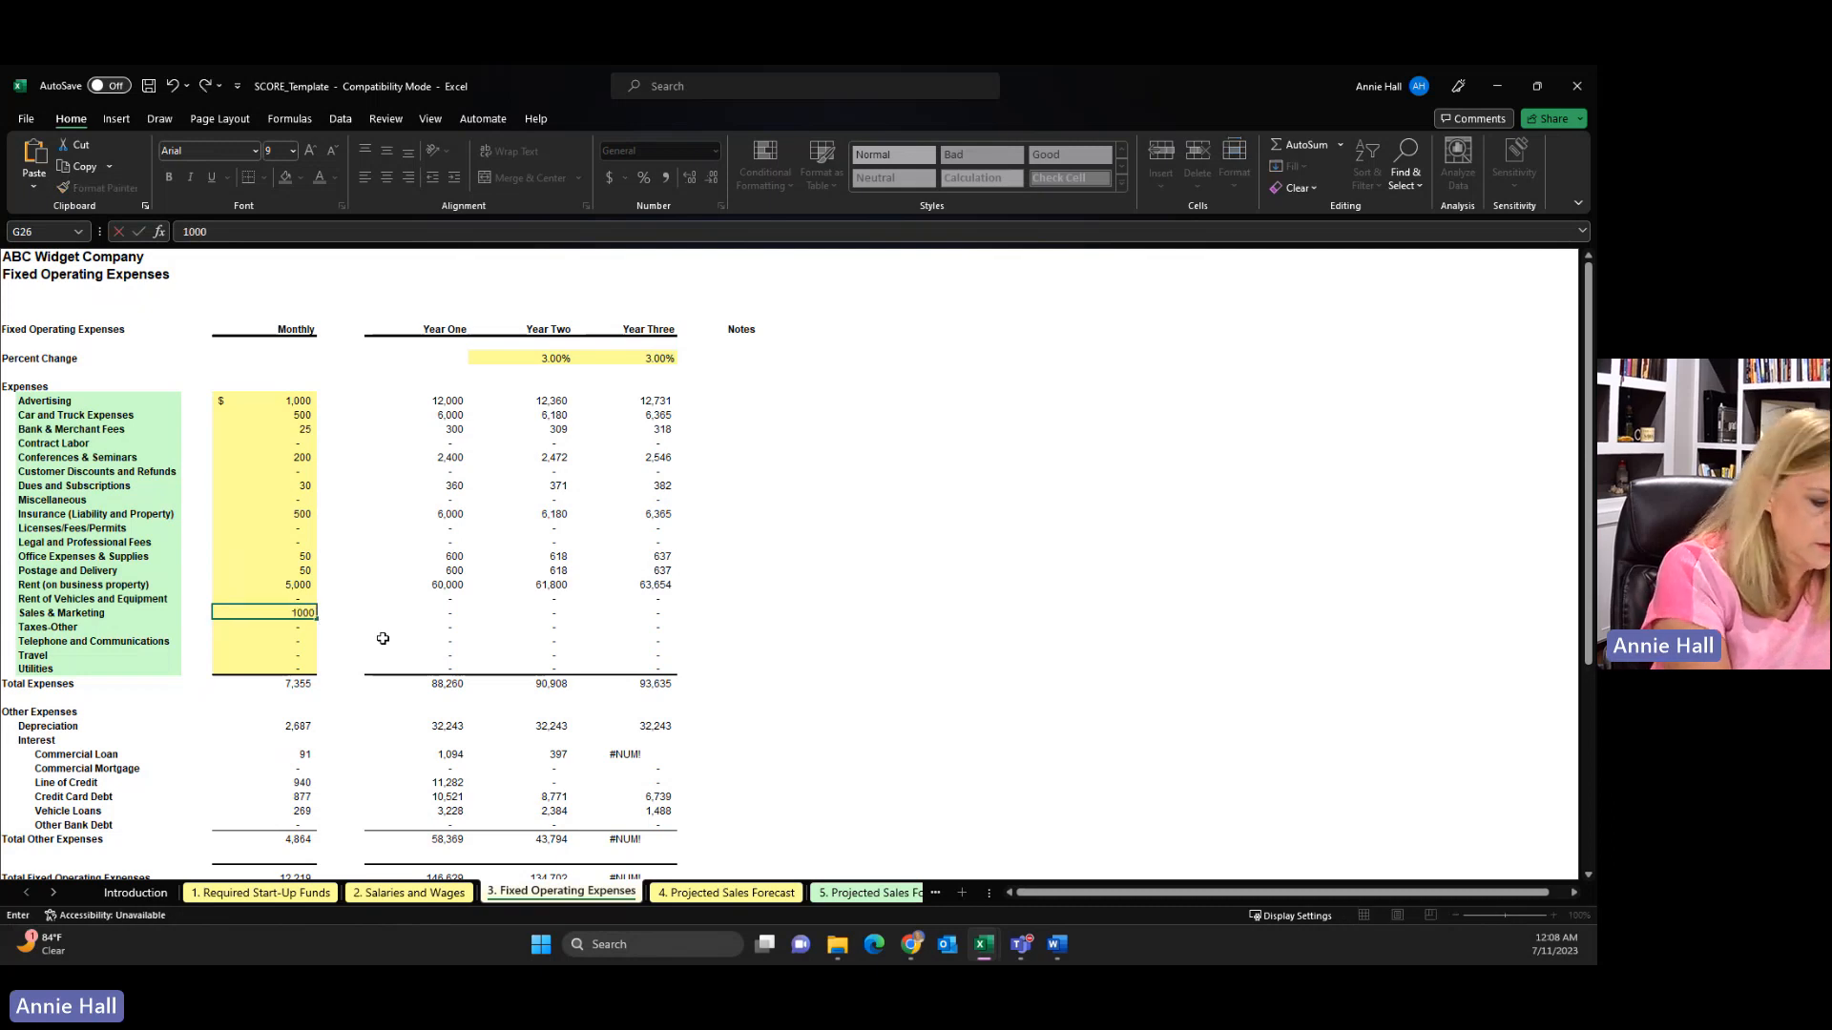
pyautogui.press('Return')
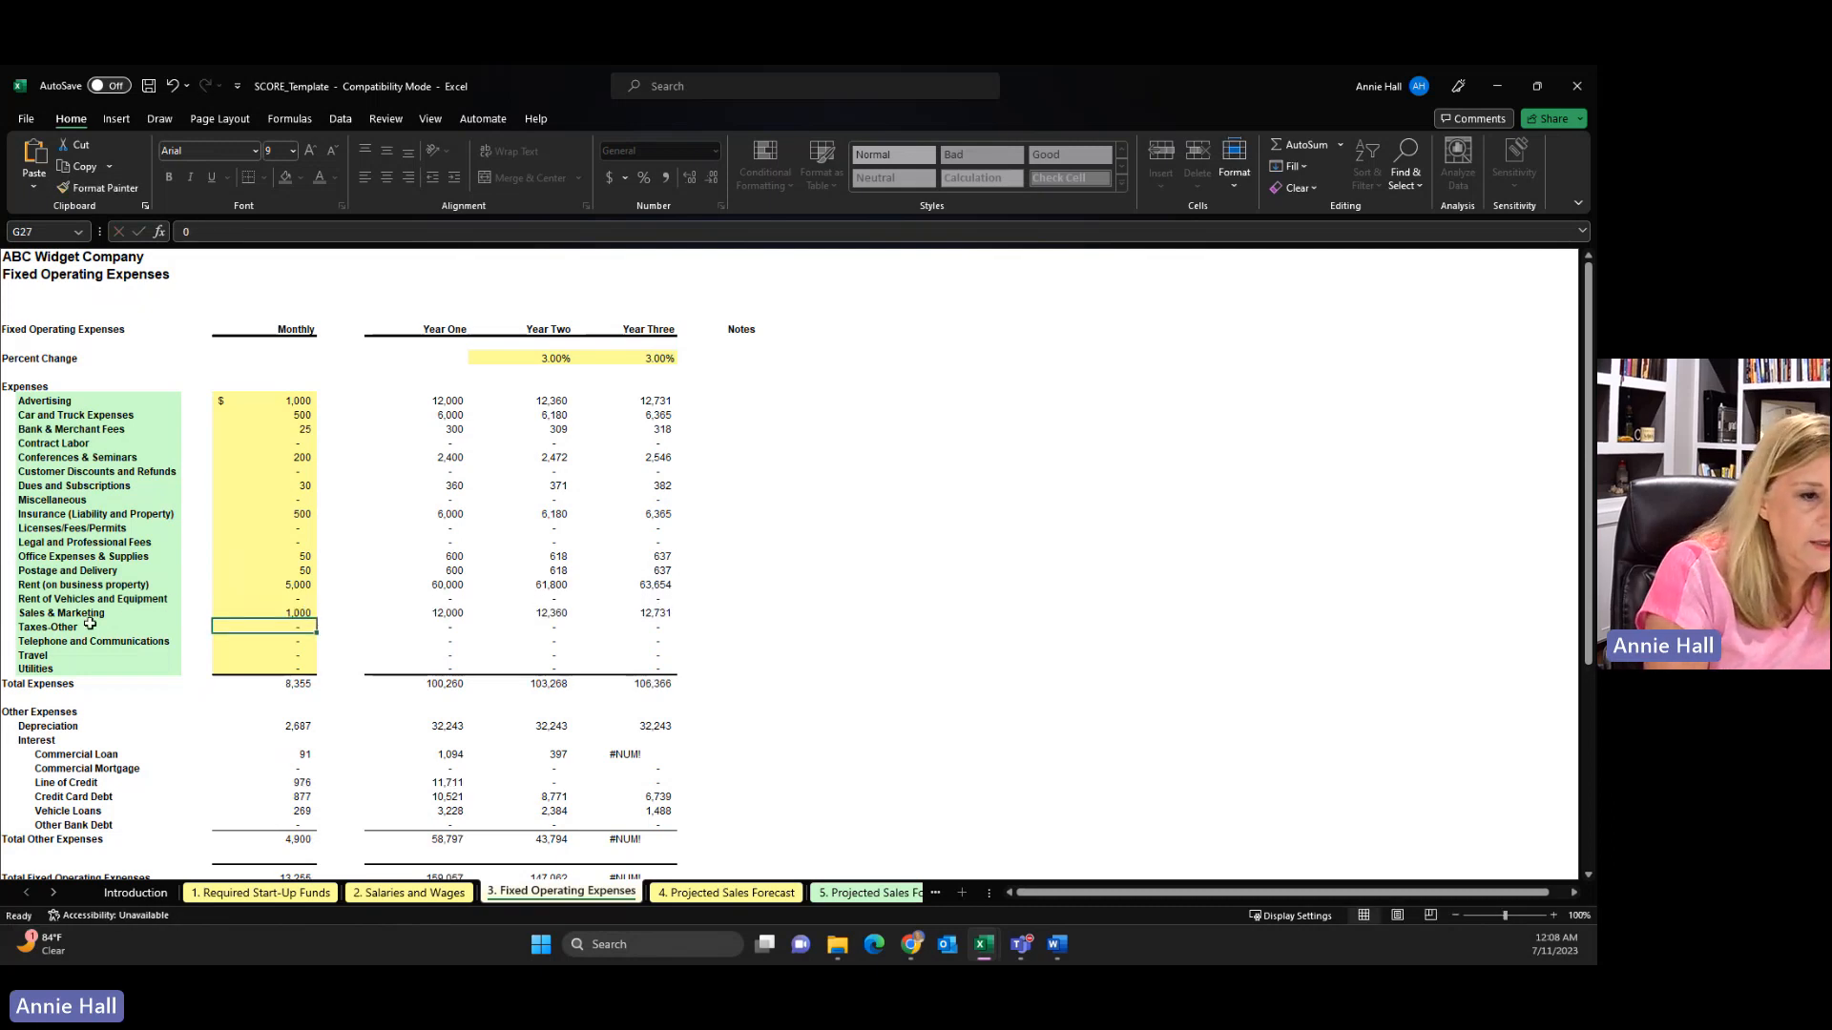
# Set the monthly Telephone and Communications expense to 350 and the monthly Utilities expense to 850
pyautogui.click(297, 642)
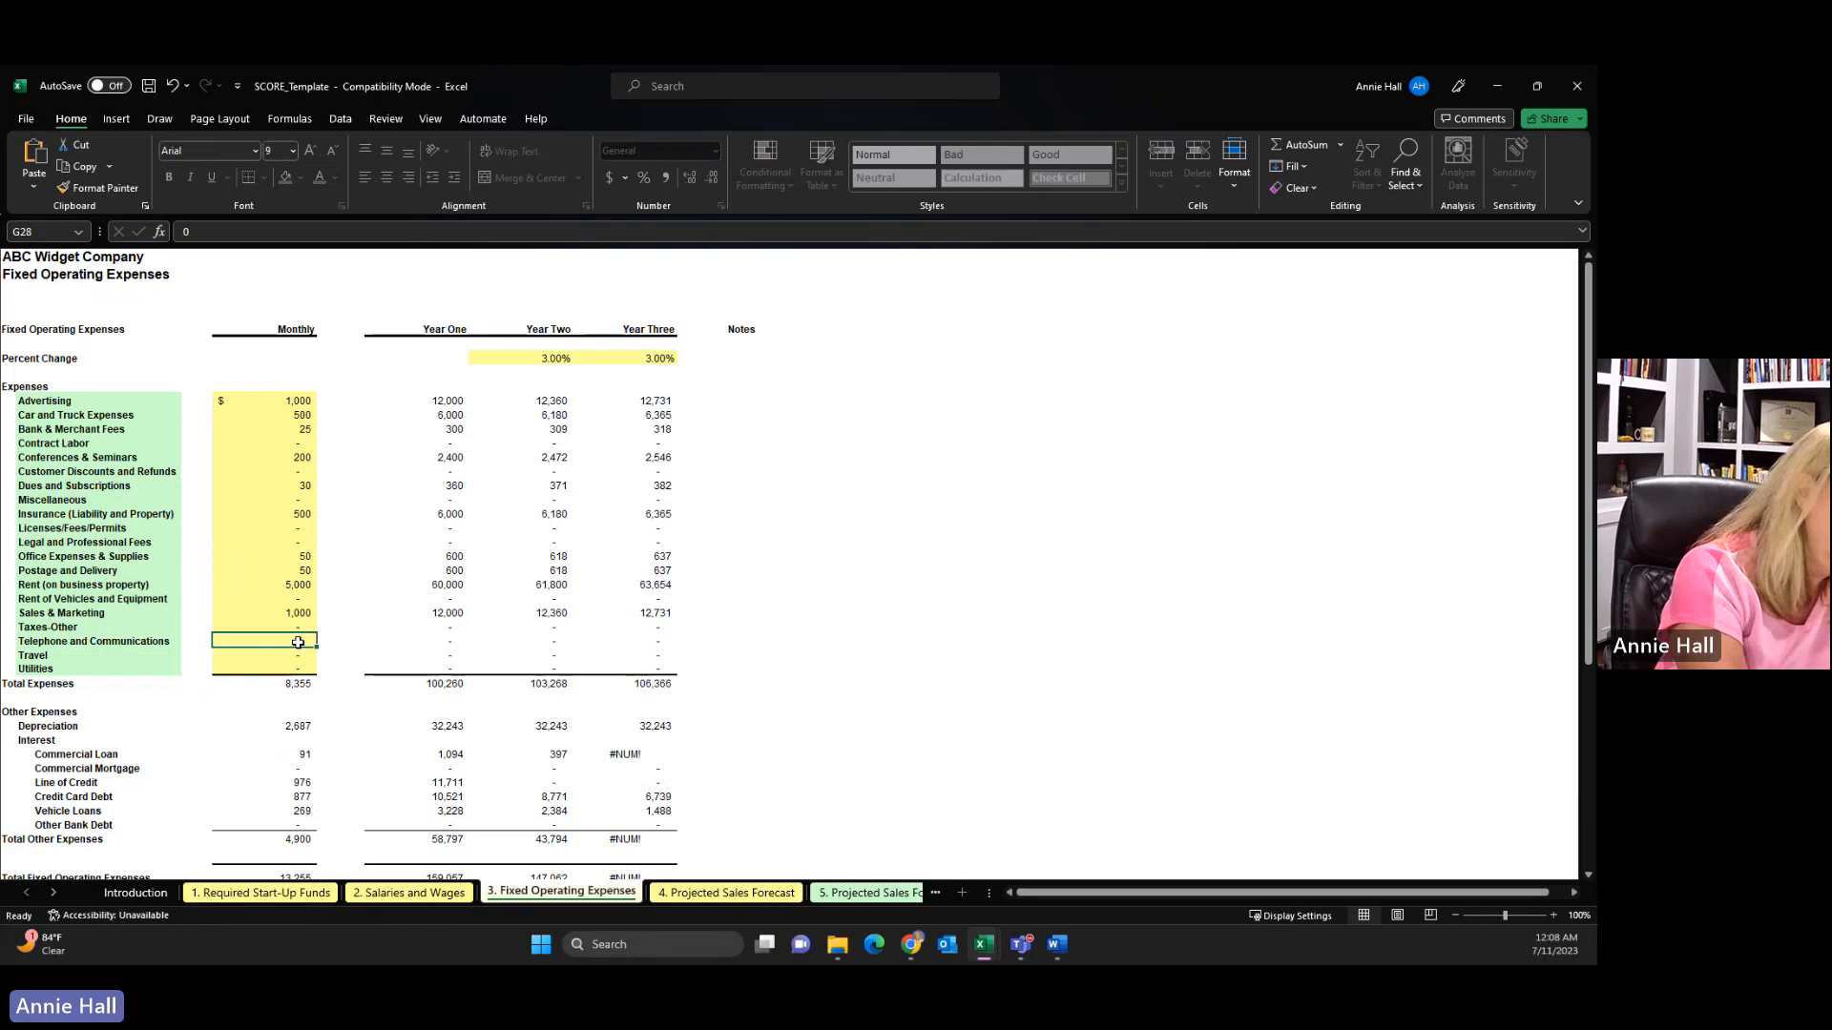
pyautogui.write('350')
pyautogui.press('Return')
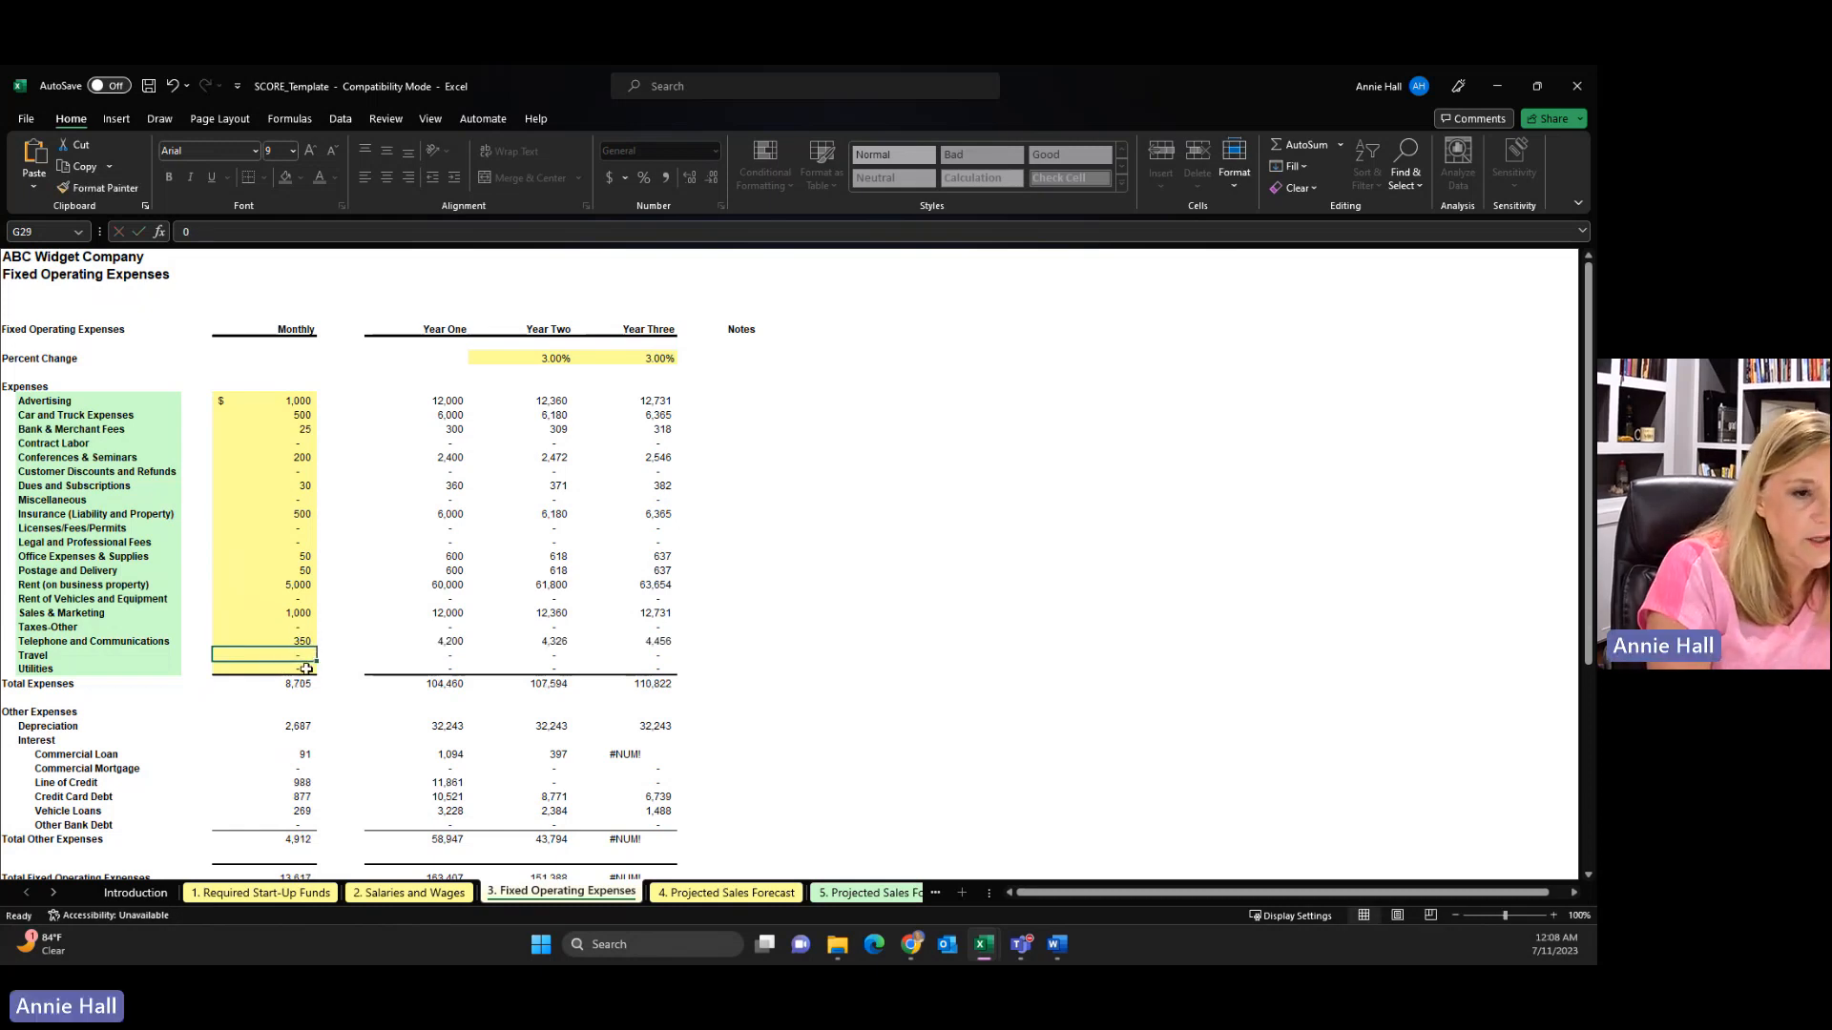
pyautogui.click(298, 667)
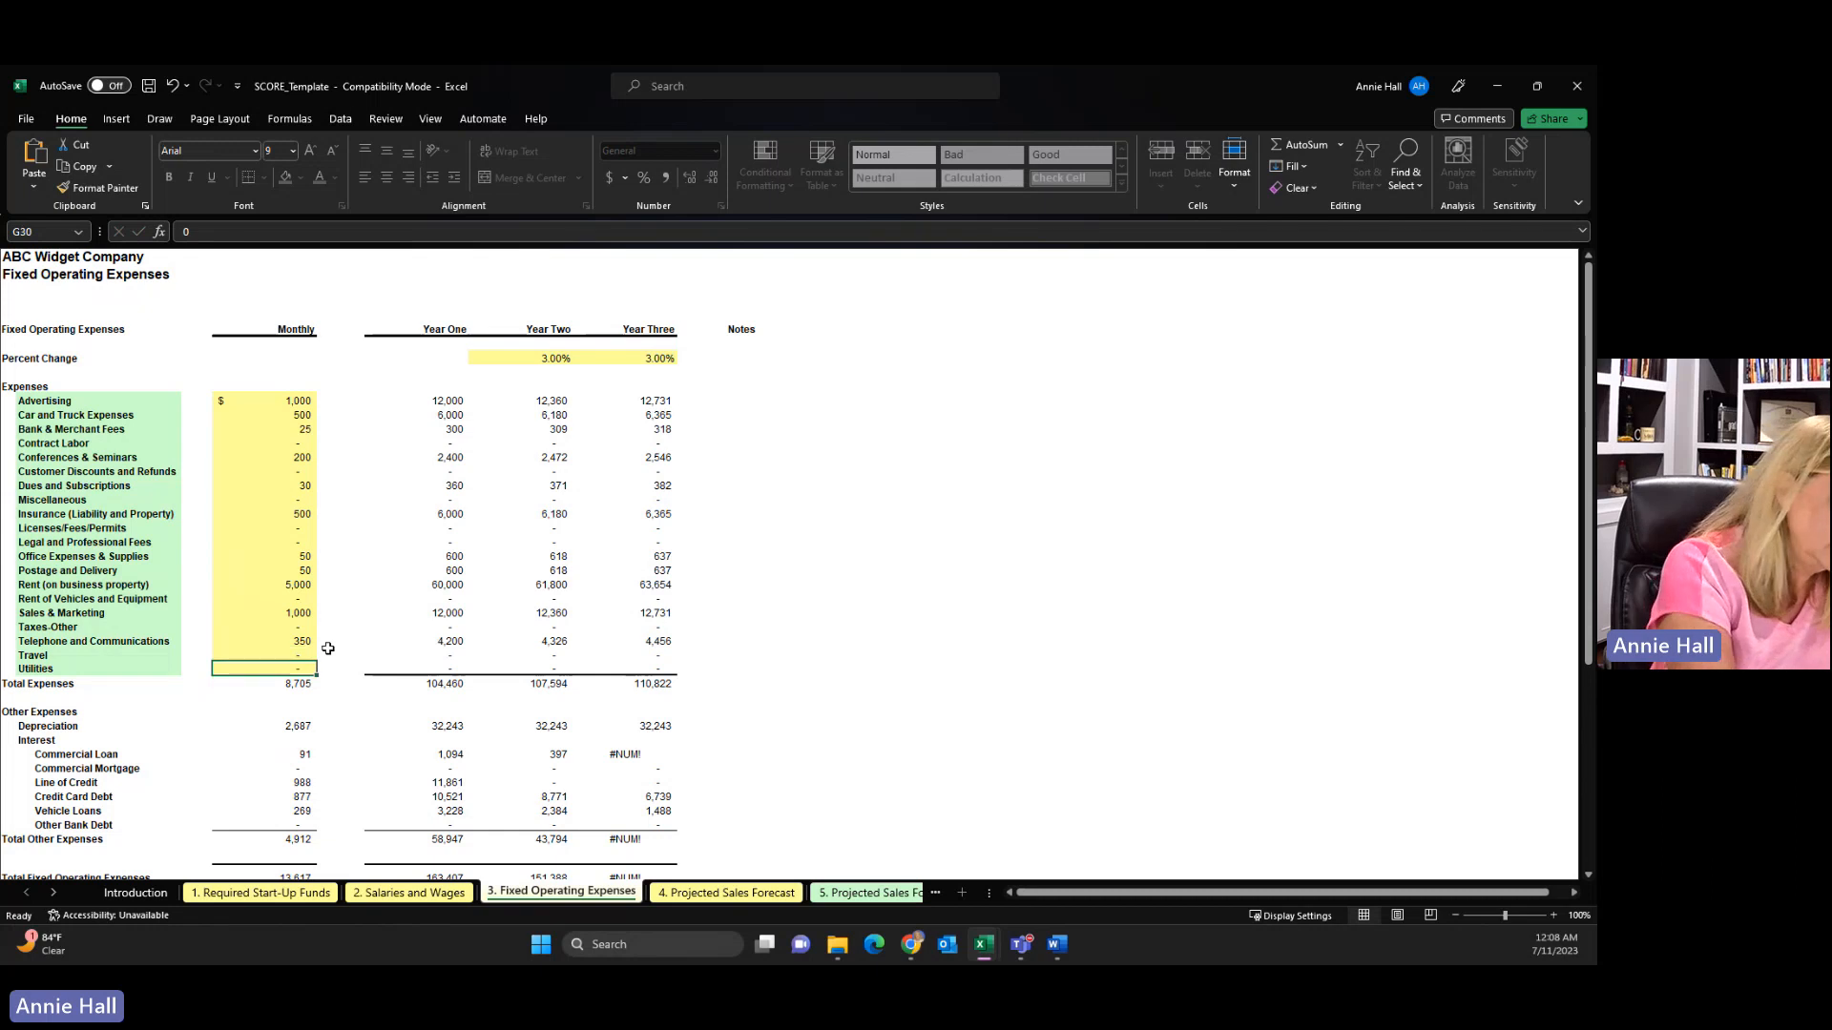
pyautogui.write('850')
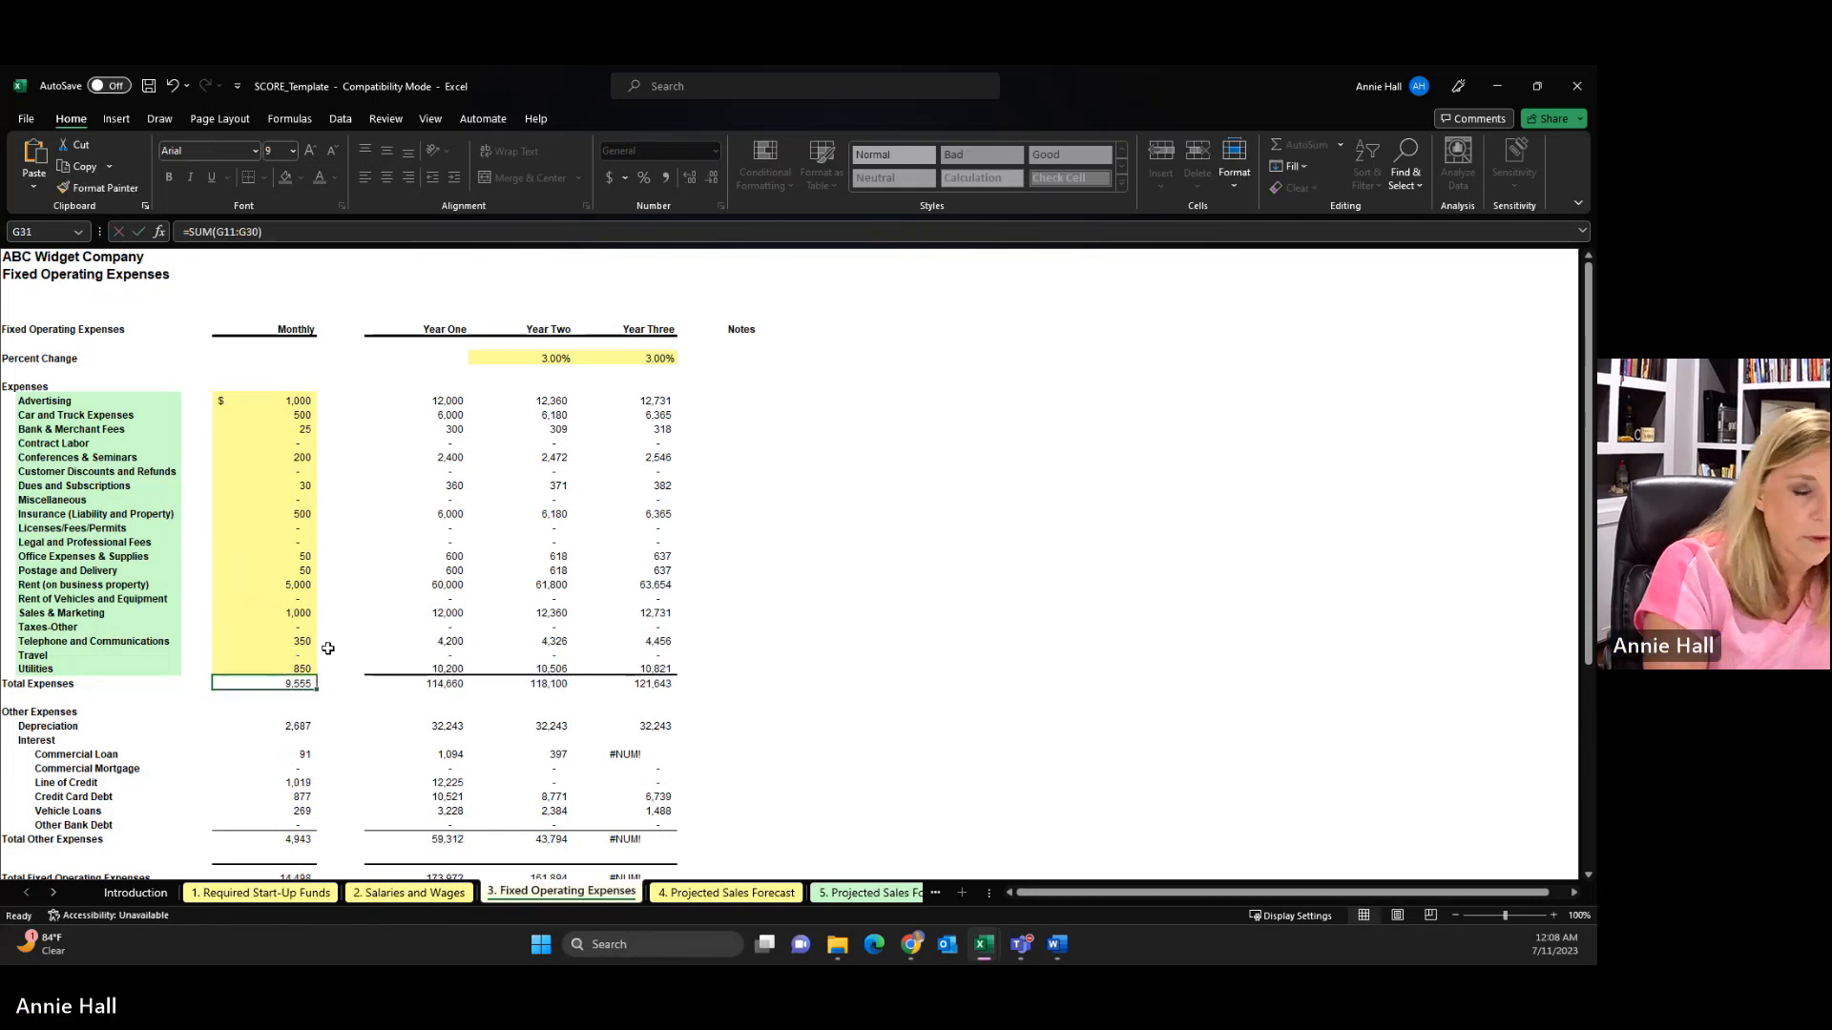
# Review the Other Expenses and Total Fixed Operating Expenses rows, and bring the names of the following sheets into view
pyautogui.click(340, 727)
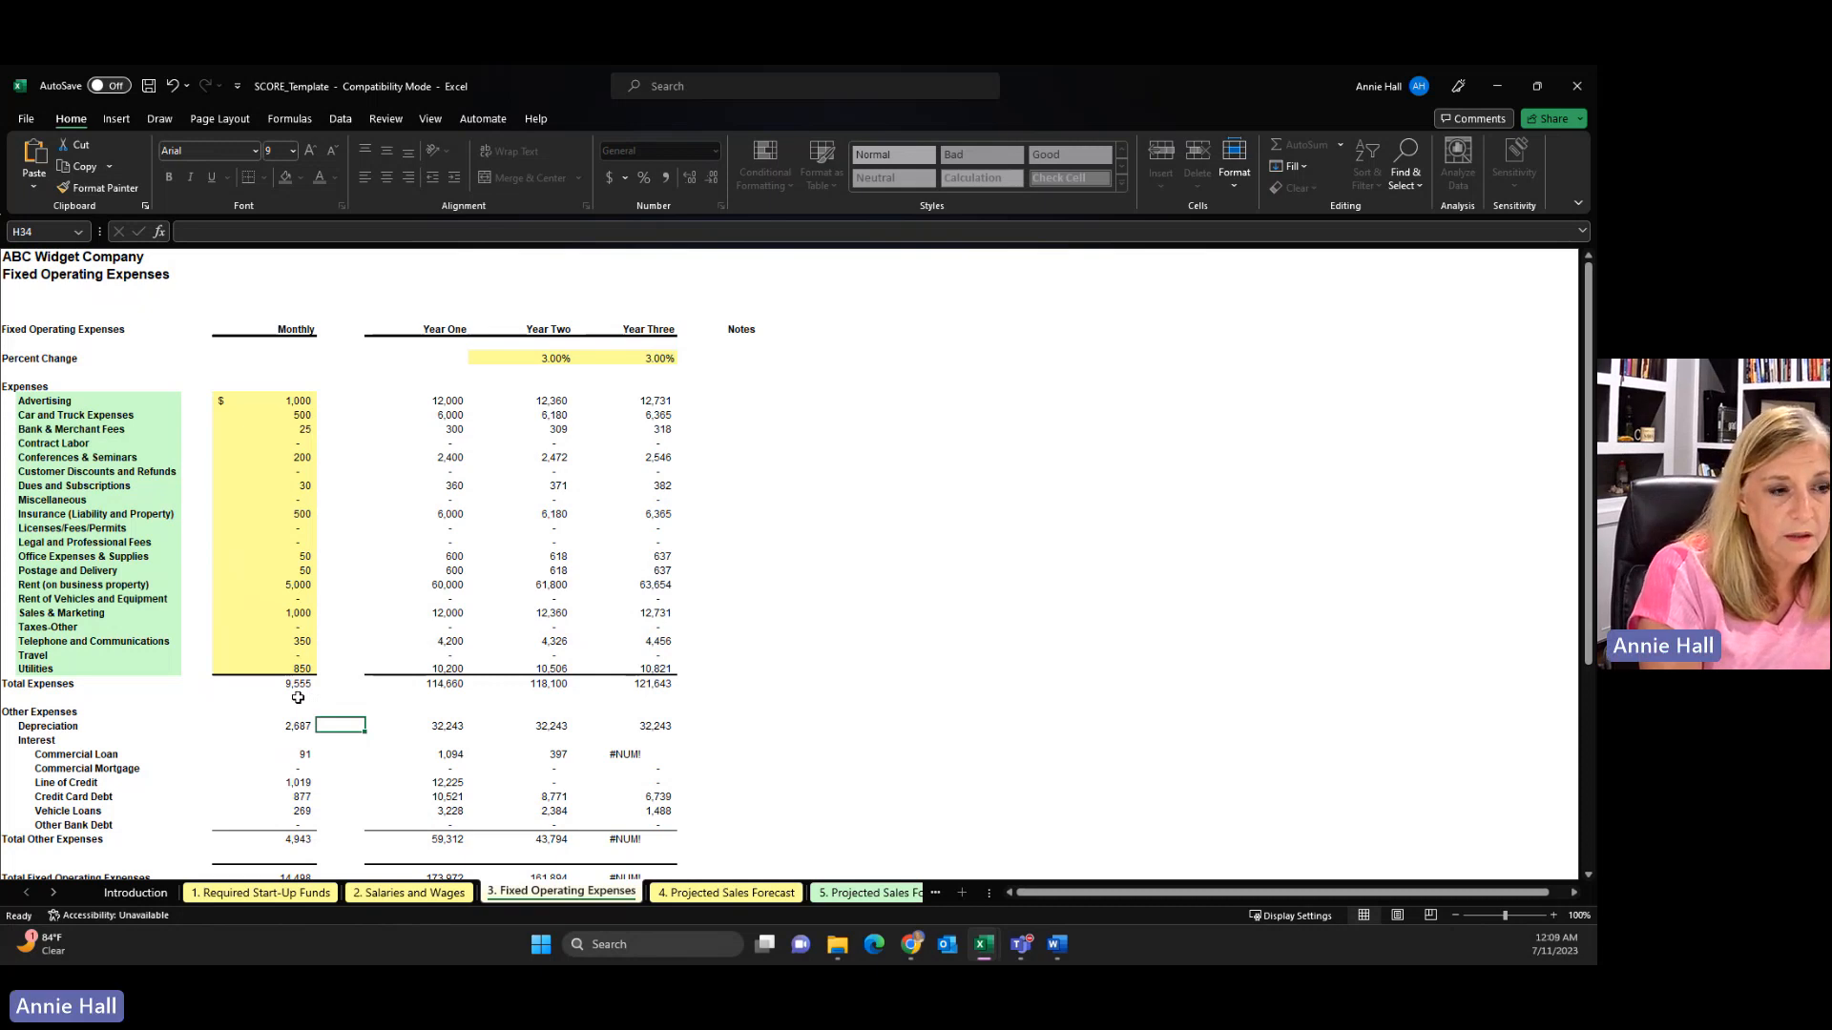
pyautogui.scroll(-1, 292, 572)
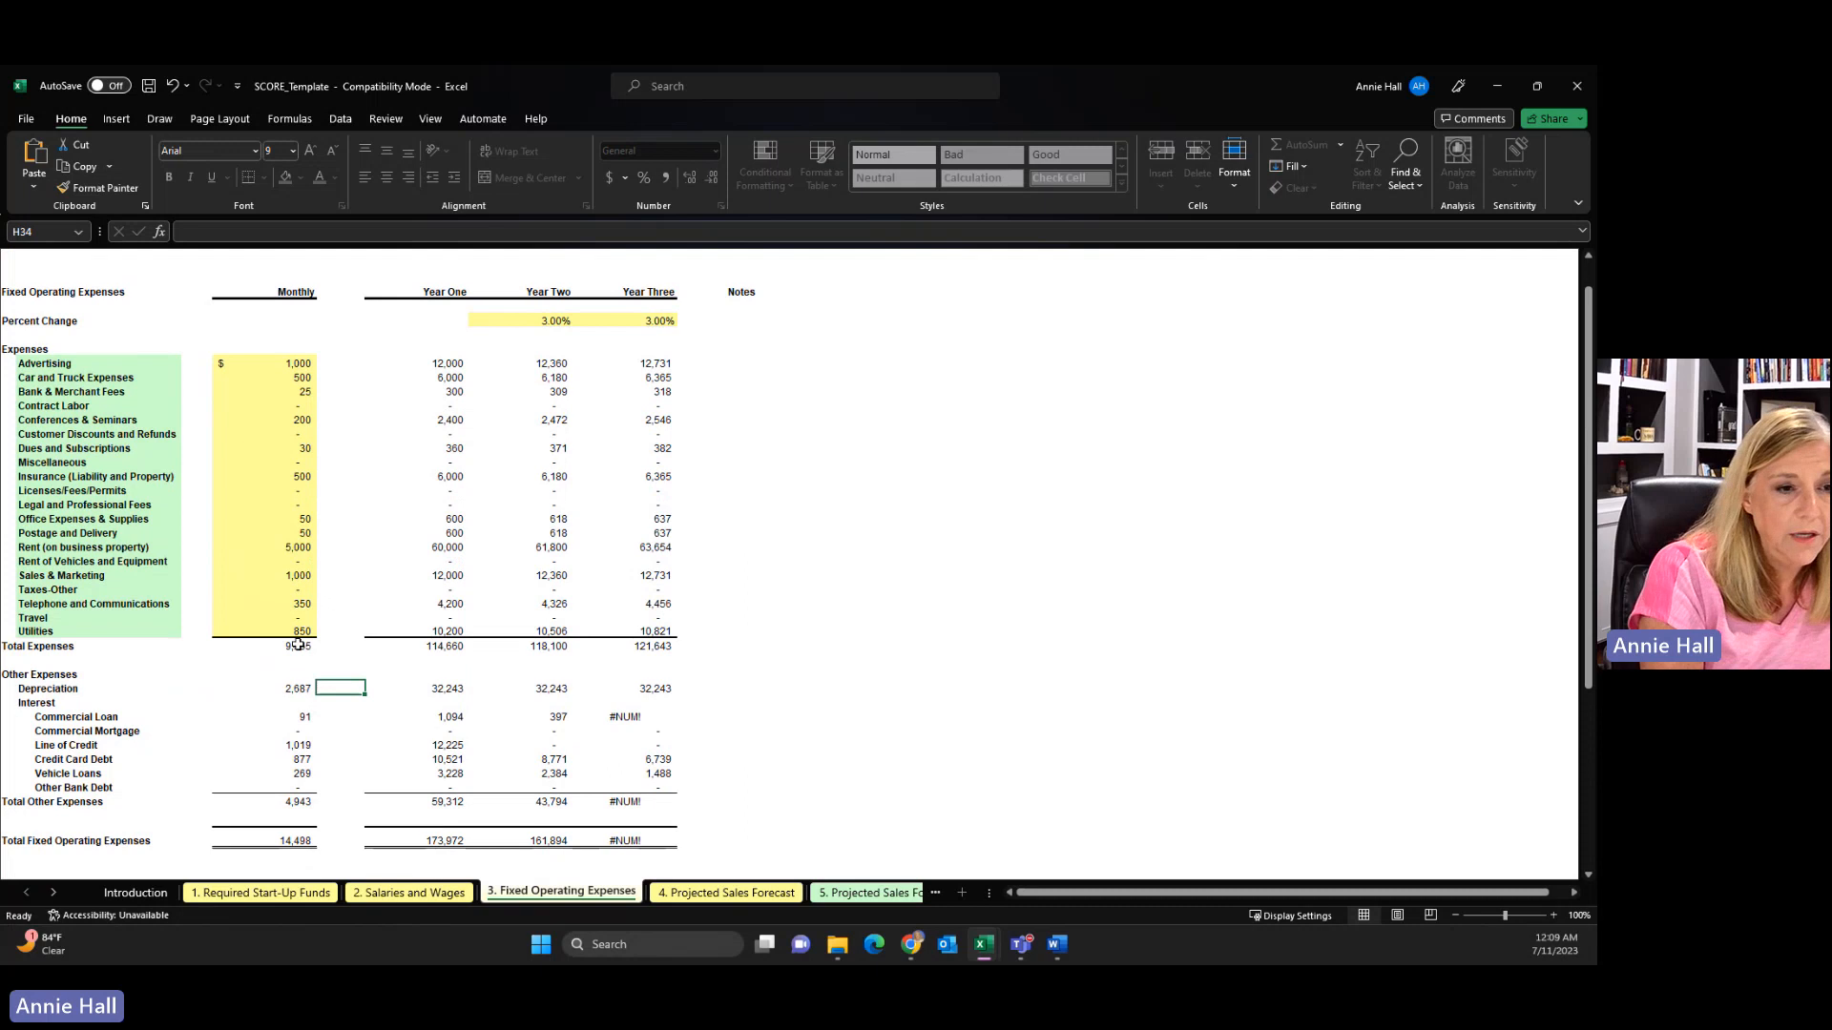
pyautogui.scroll(-1, 296, 607)
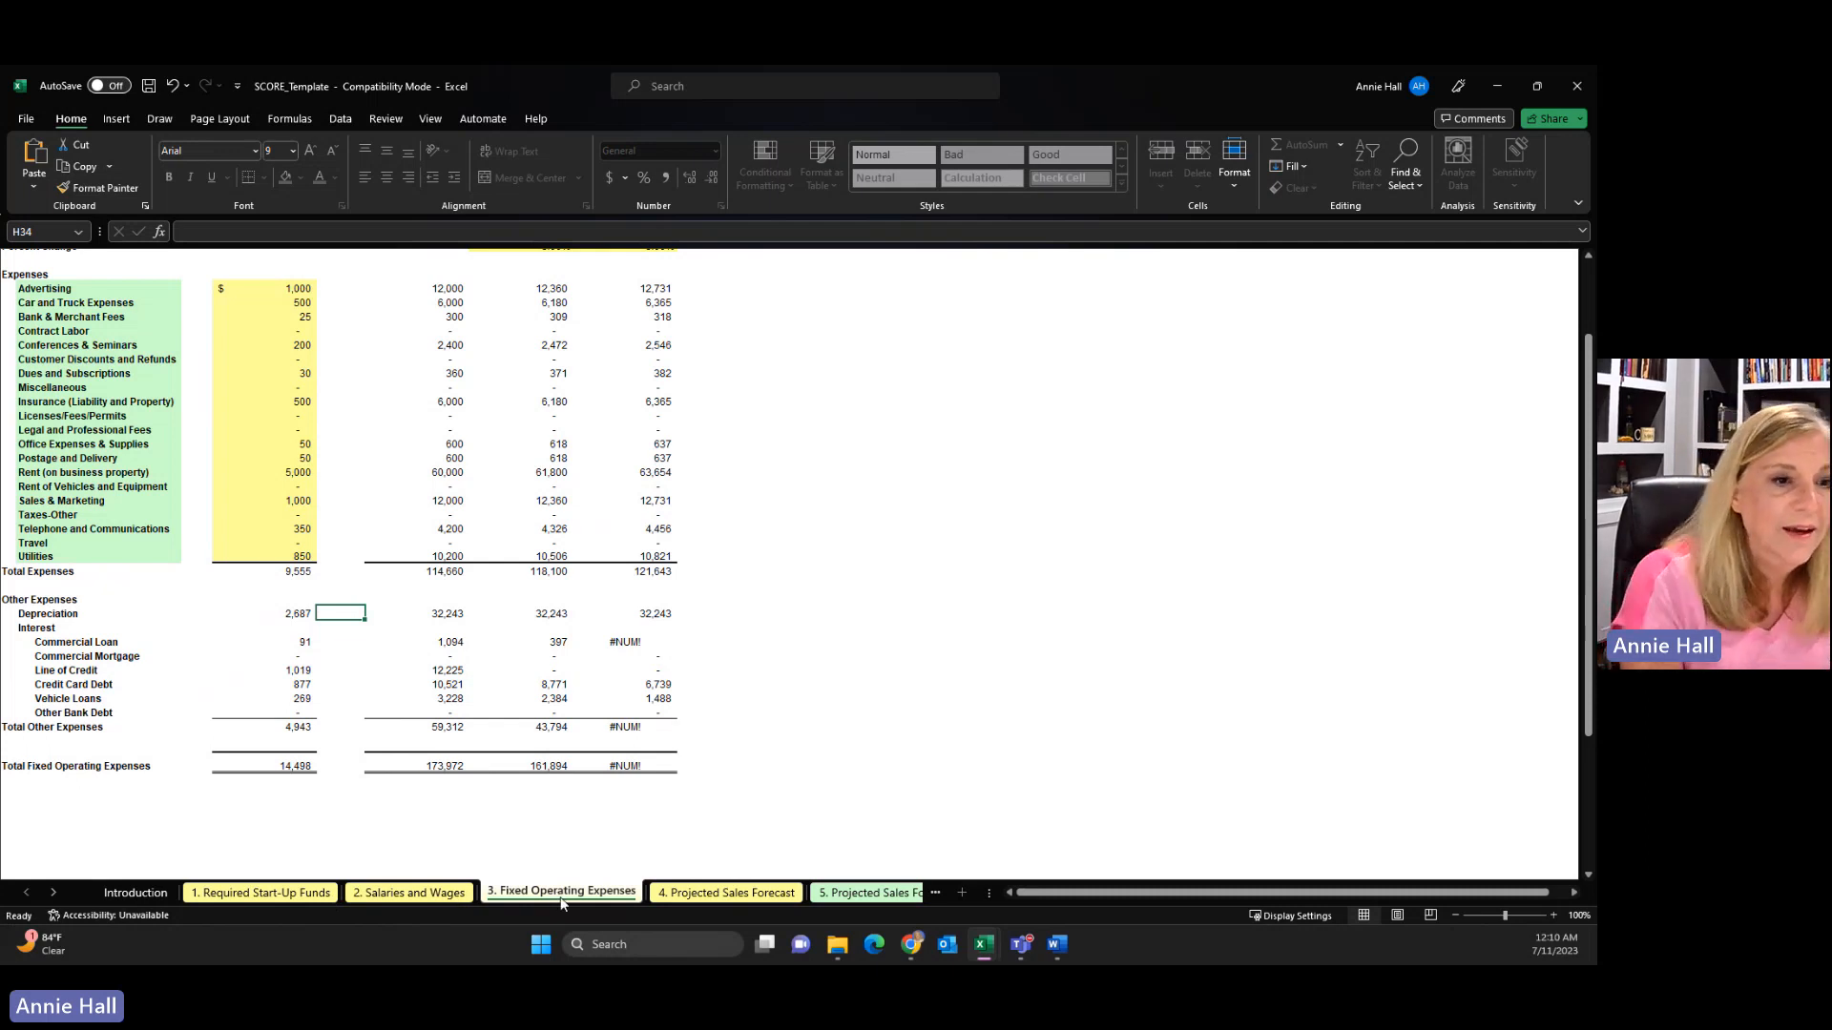
pyautogui.scroll(-1, 562, 904)
pyautogui.scroll(3, 858, 695)
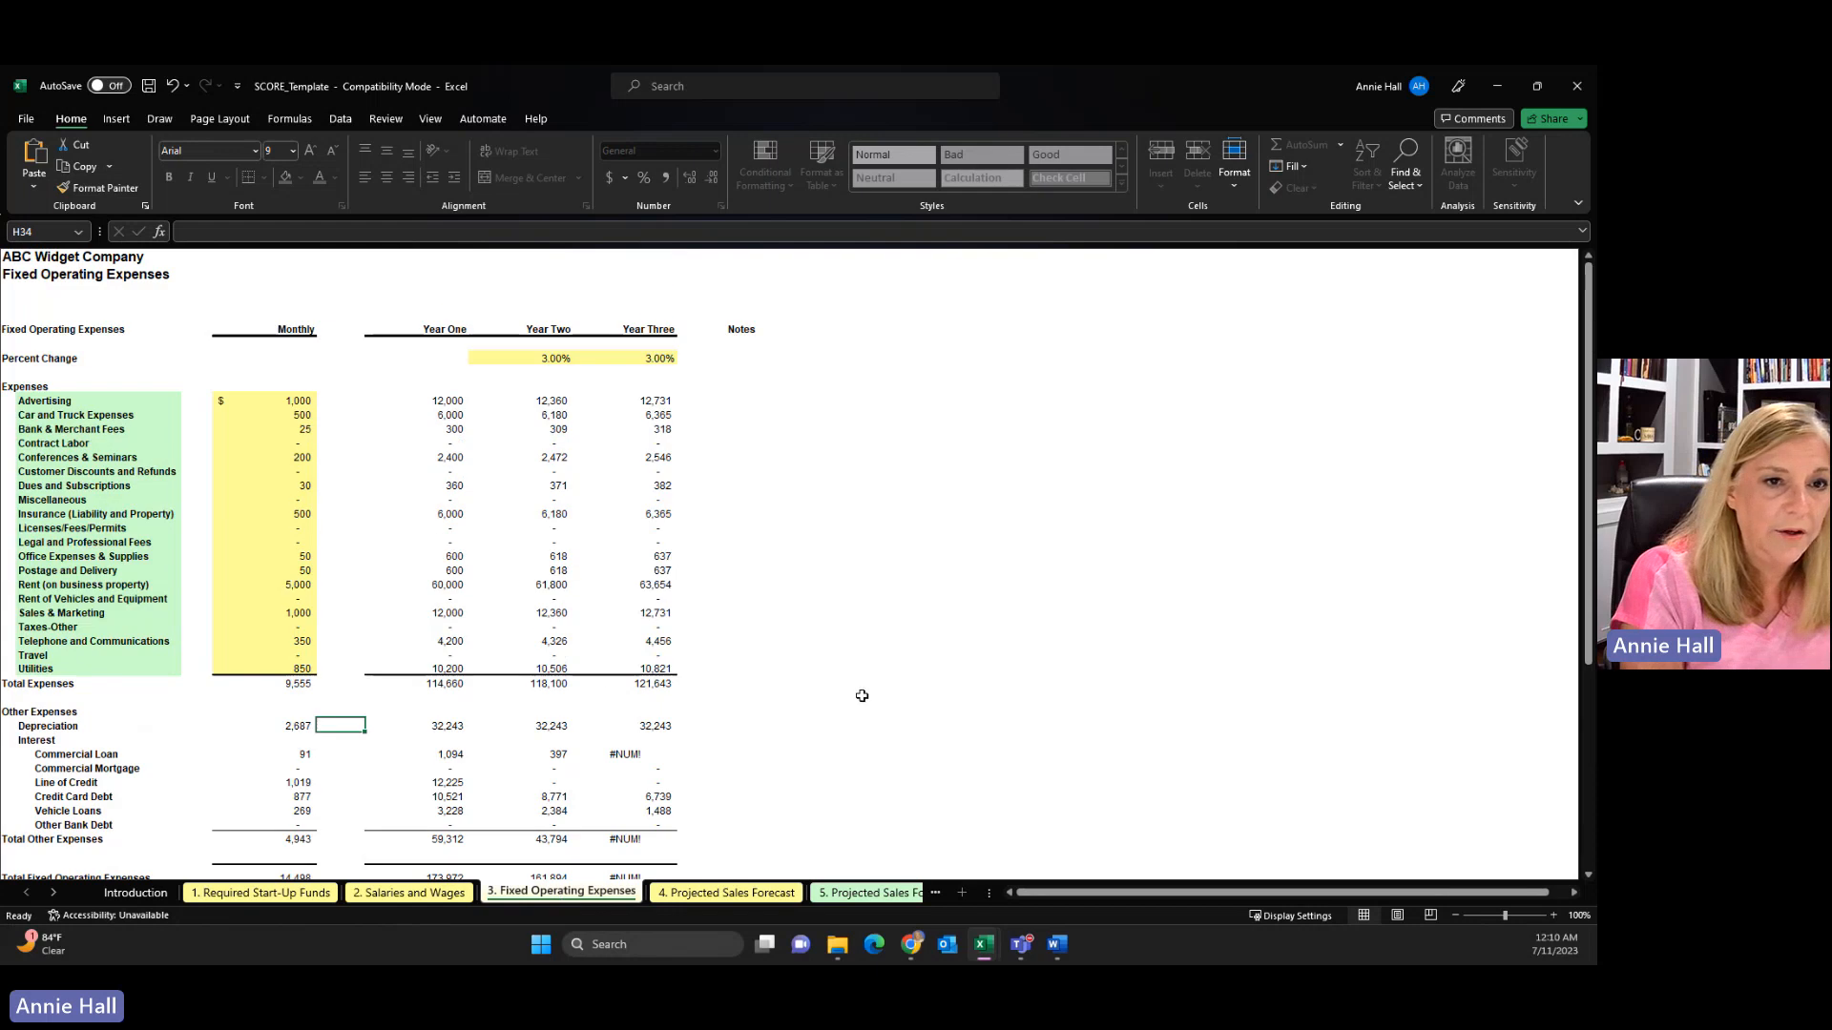
pyautogui.scroll(-2, 875, 696)
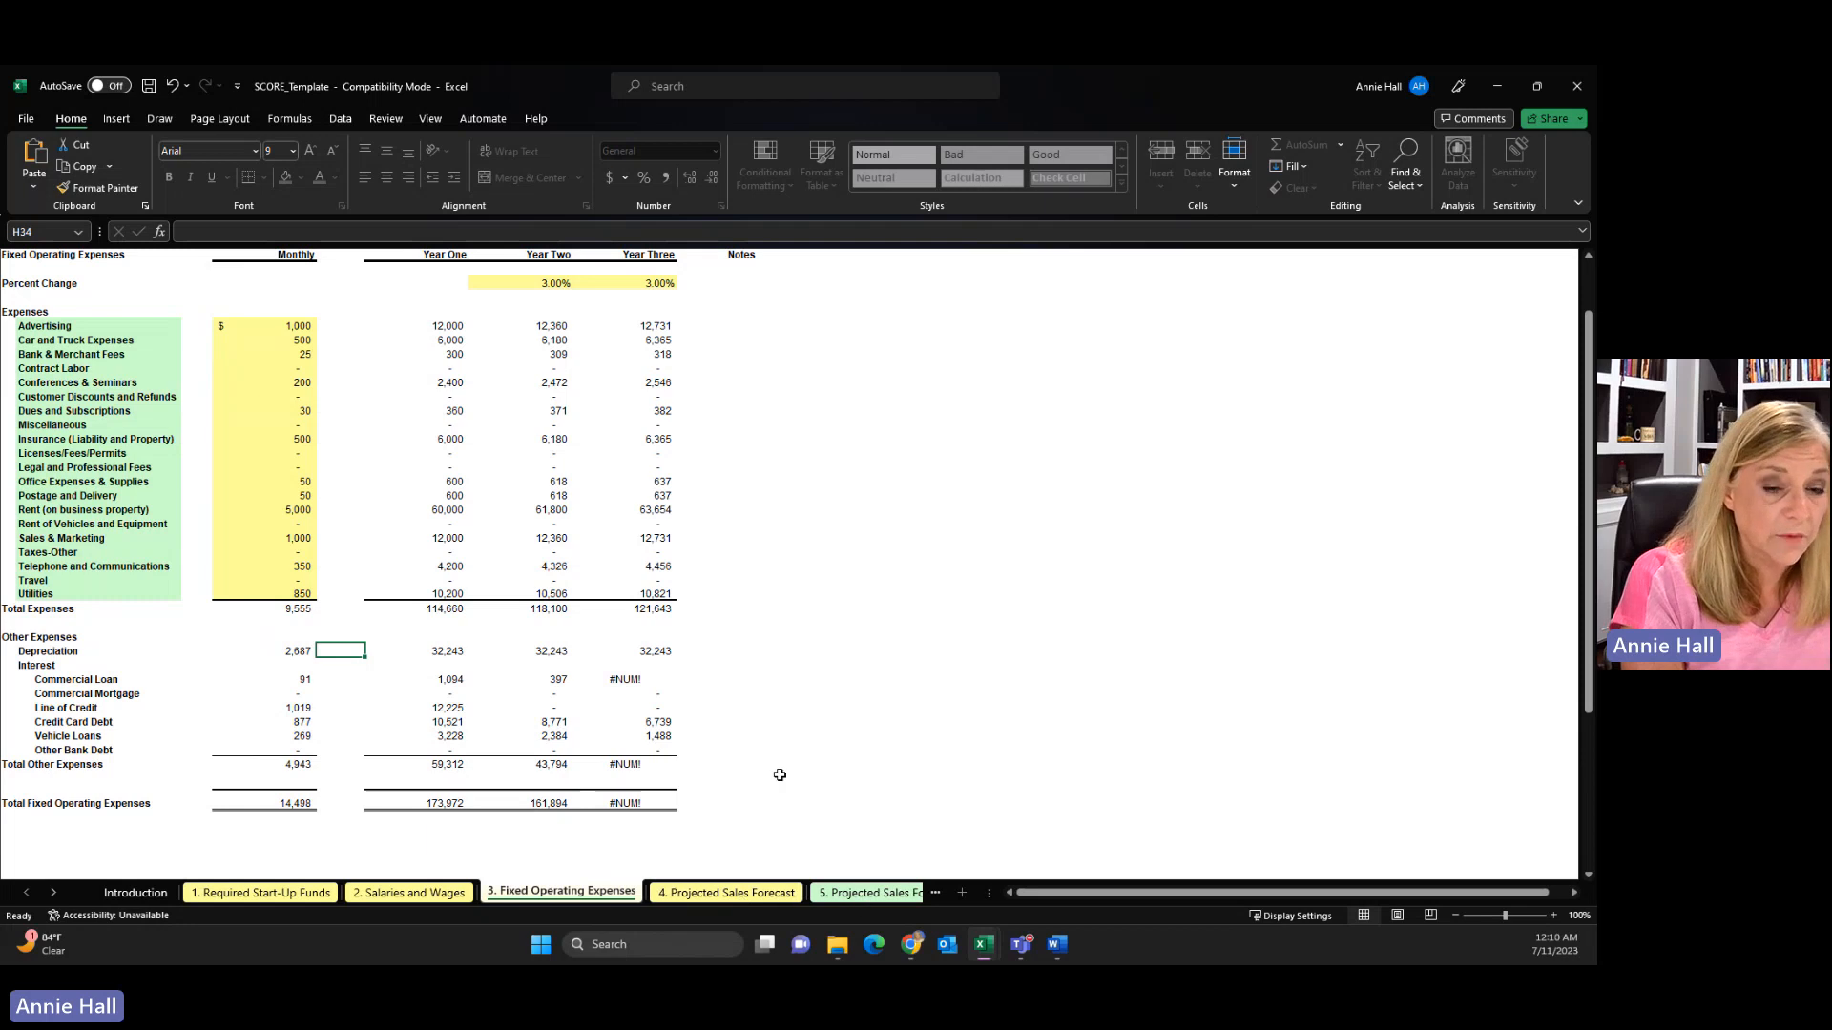
pyautogui.click(53, 892)
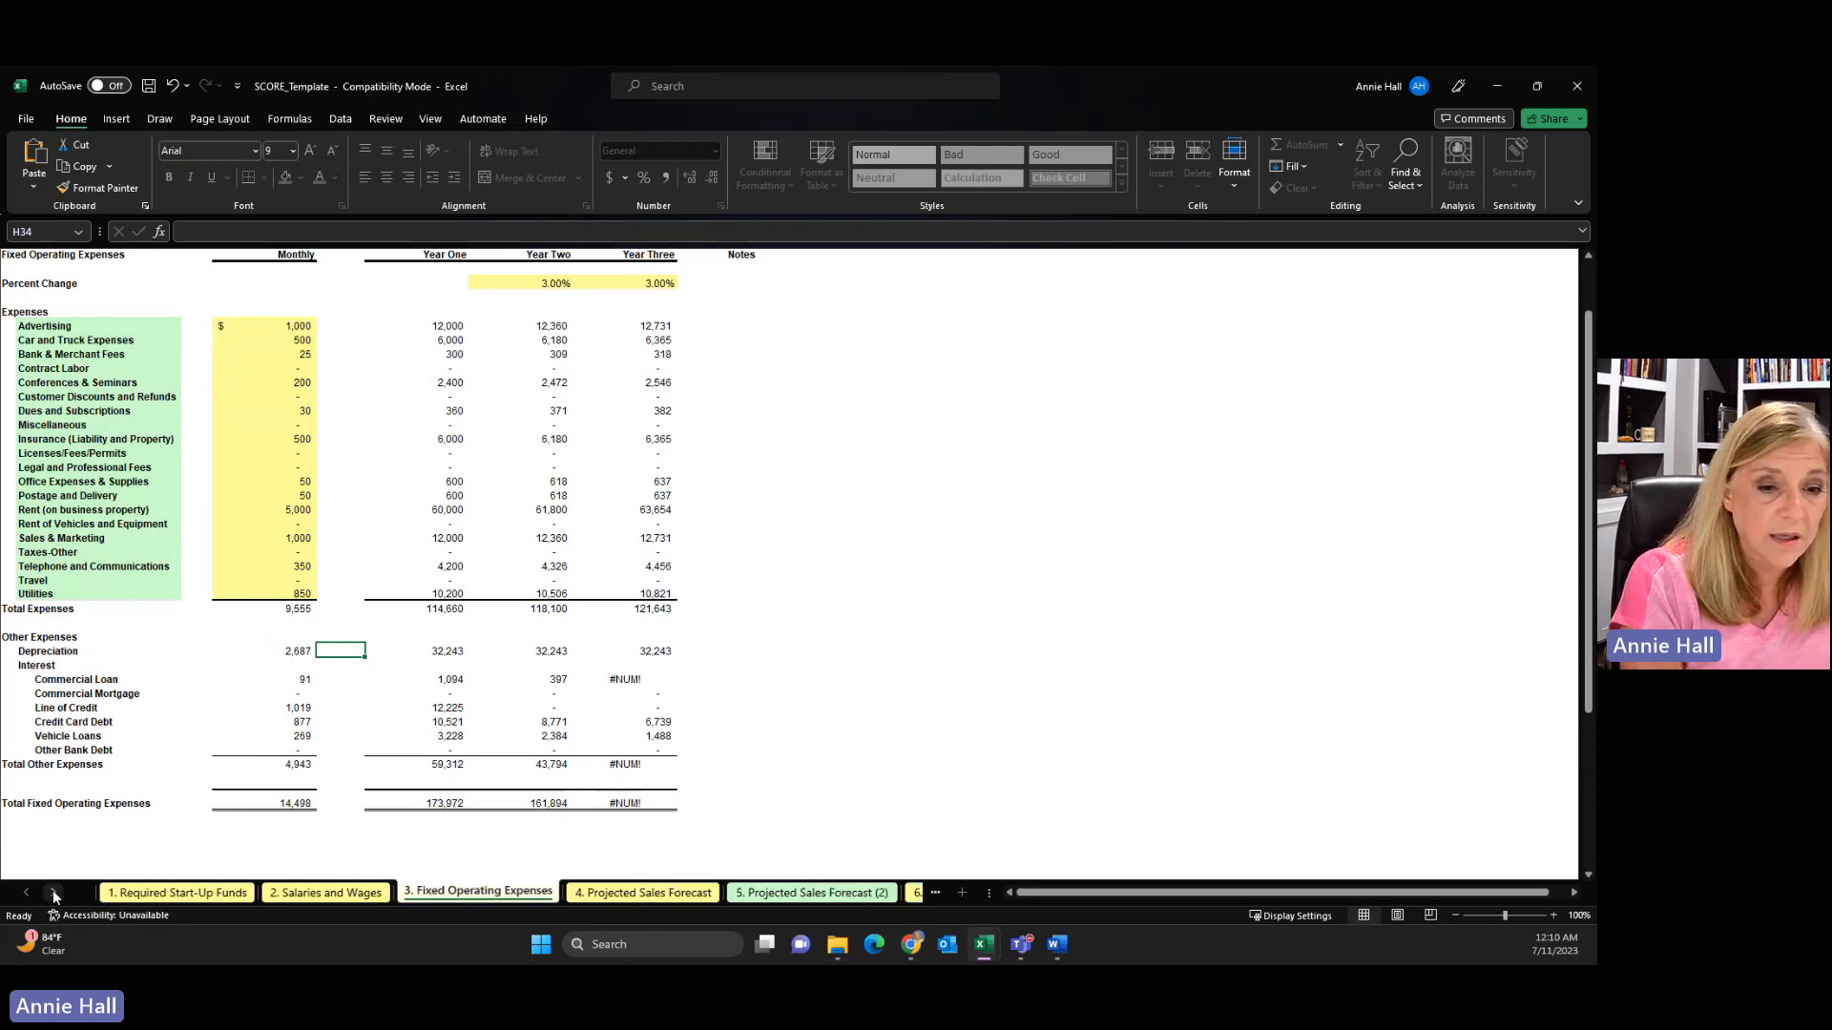
pyautogui.click(53, 892)
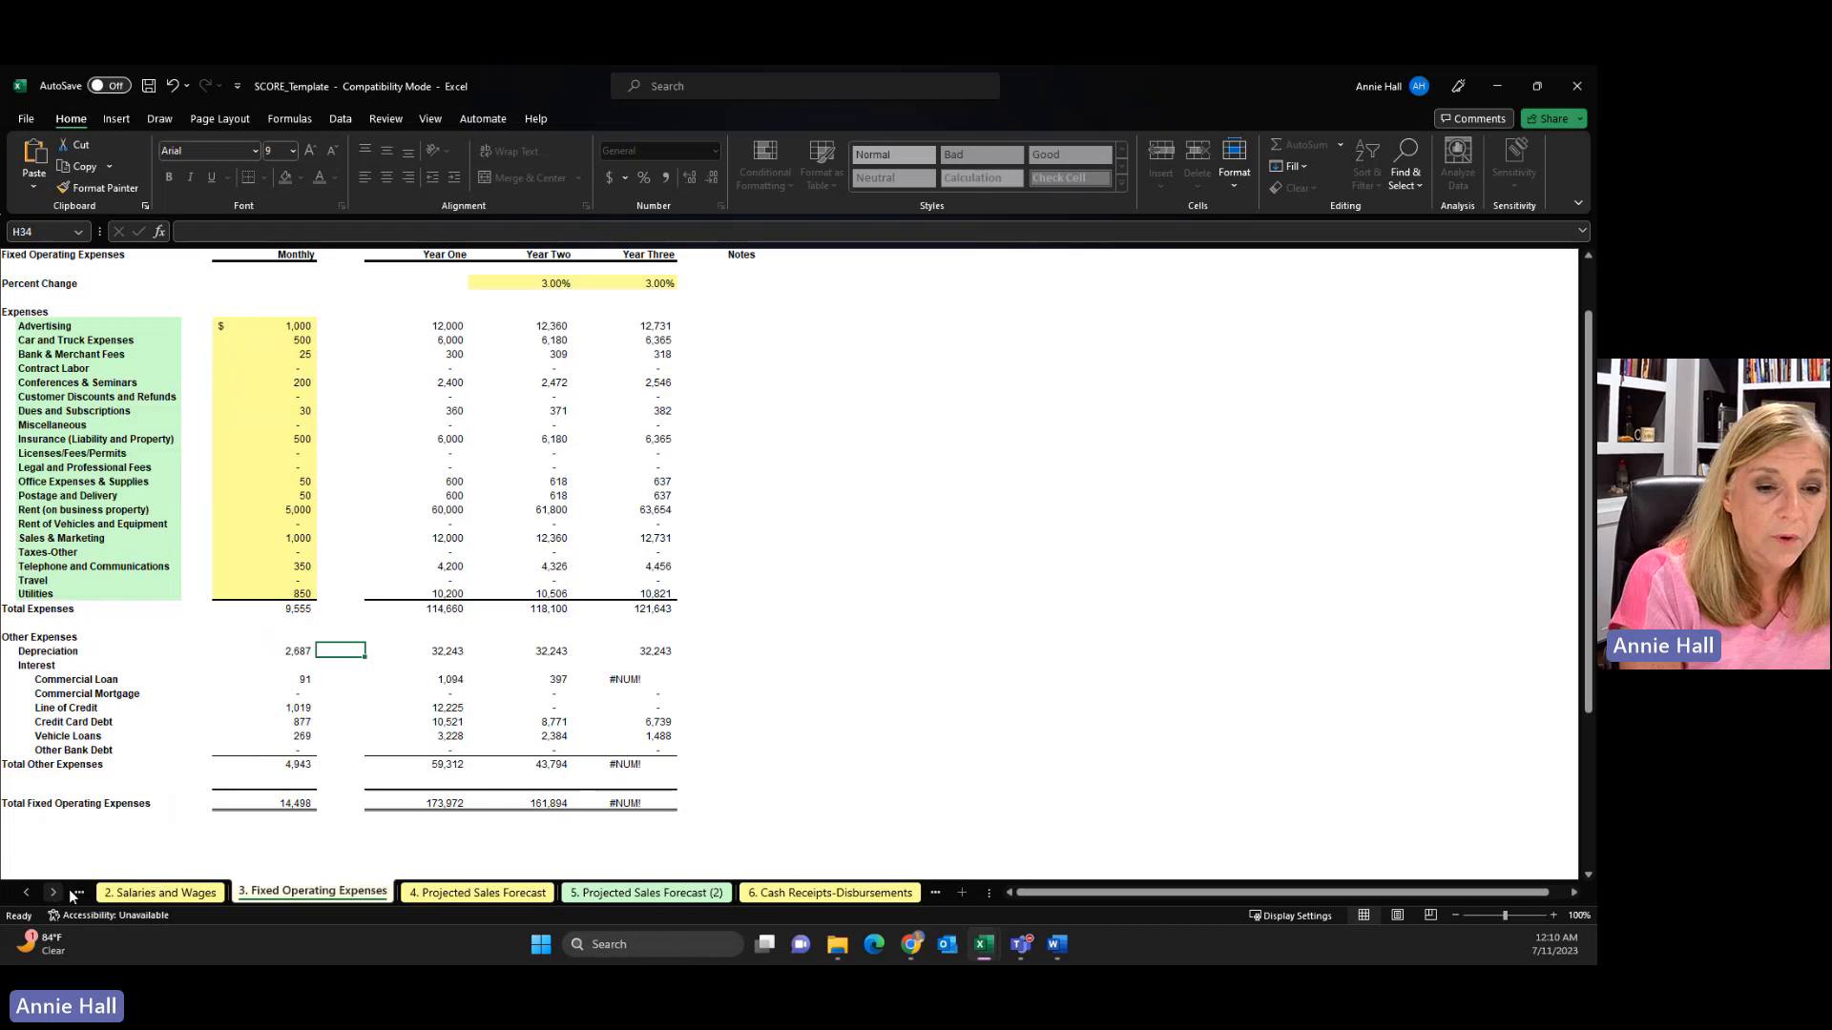